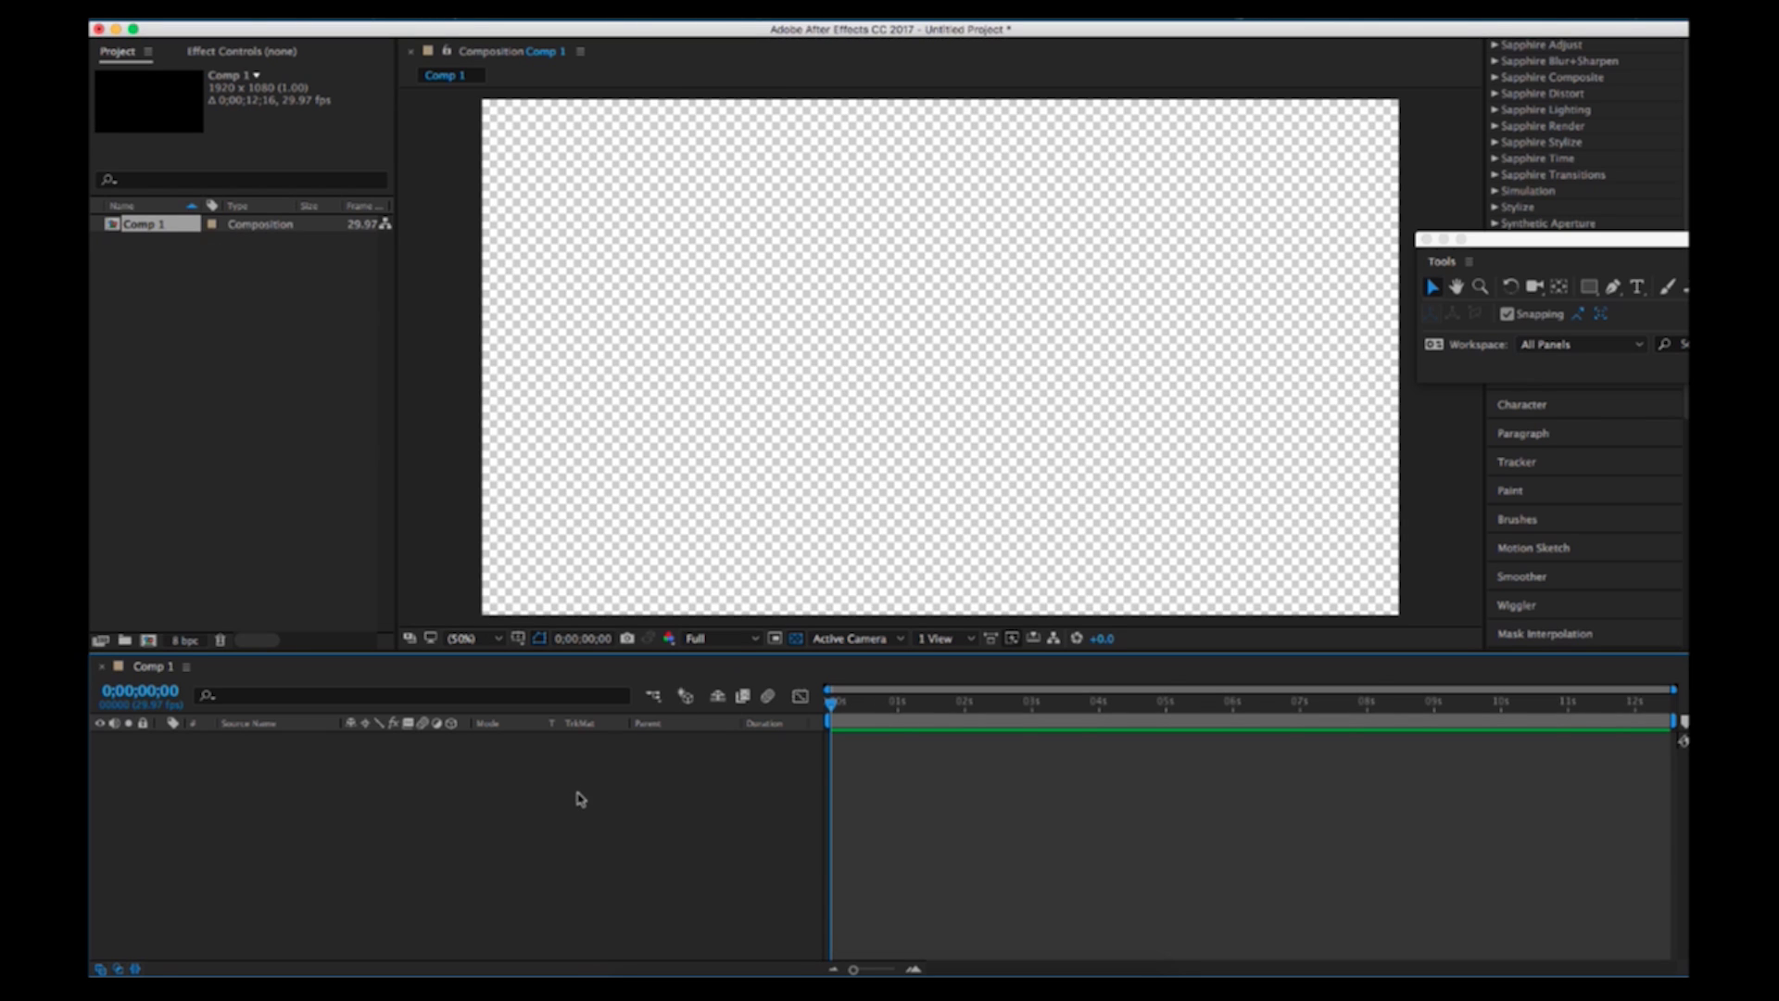
Create a black 1920 x 1080 solid layer in Comp 1 as the background
right_click(580, 799)
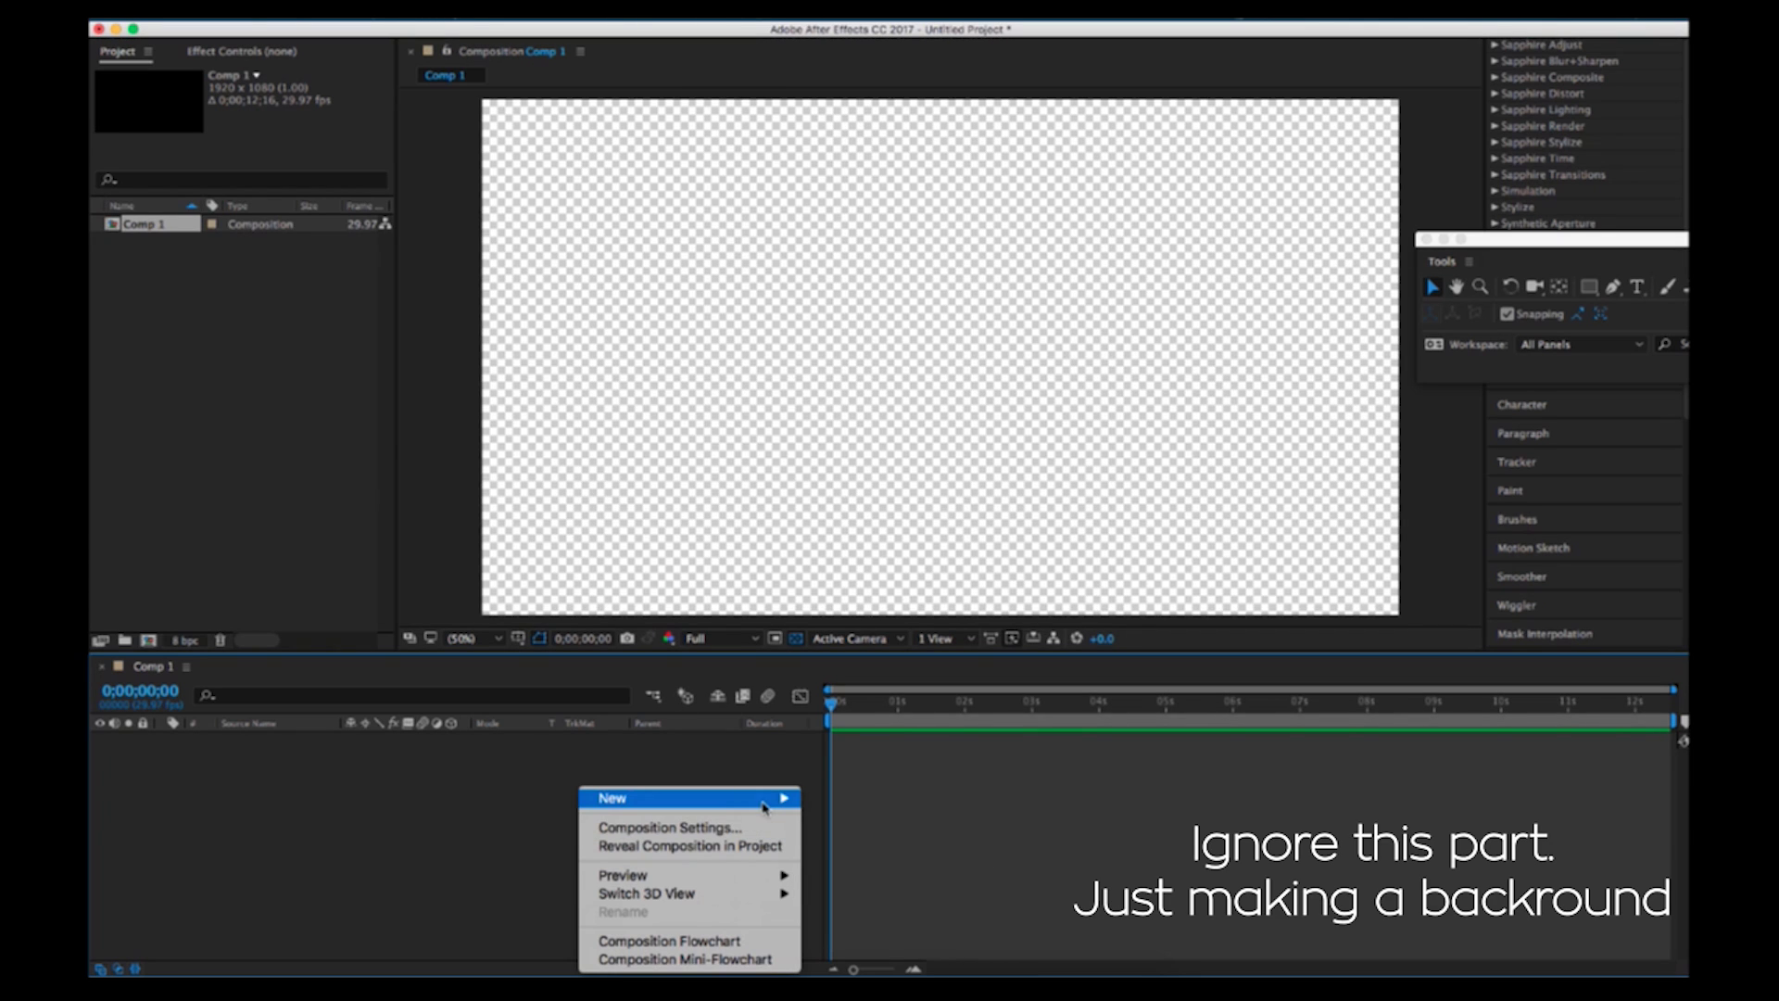
mouse_move(764, 807)
left_click(844, 833)
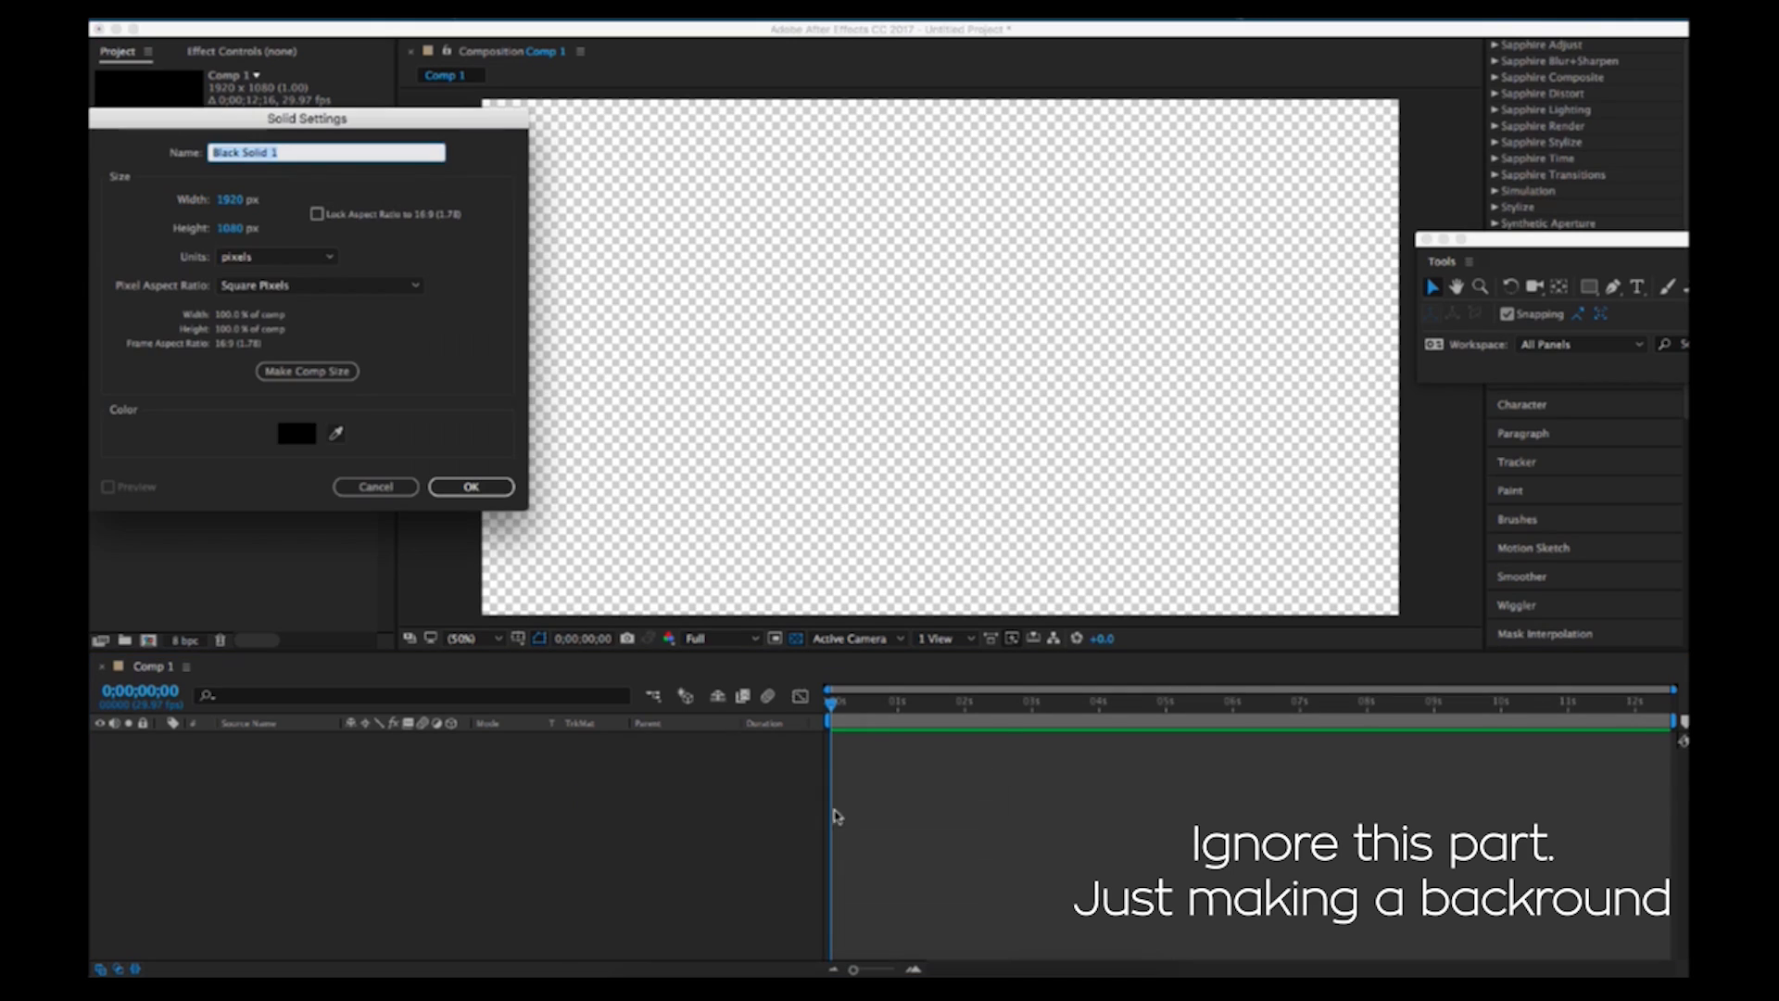
left_click(283, 433)
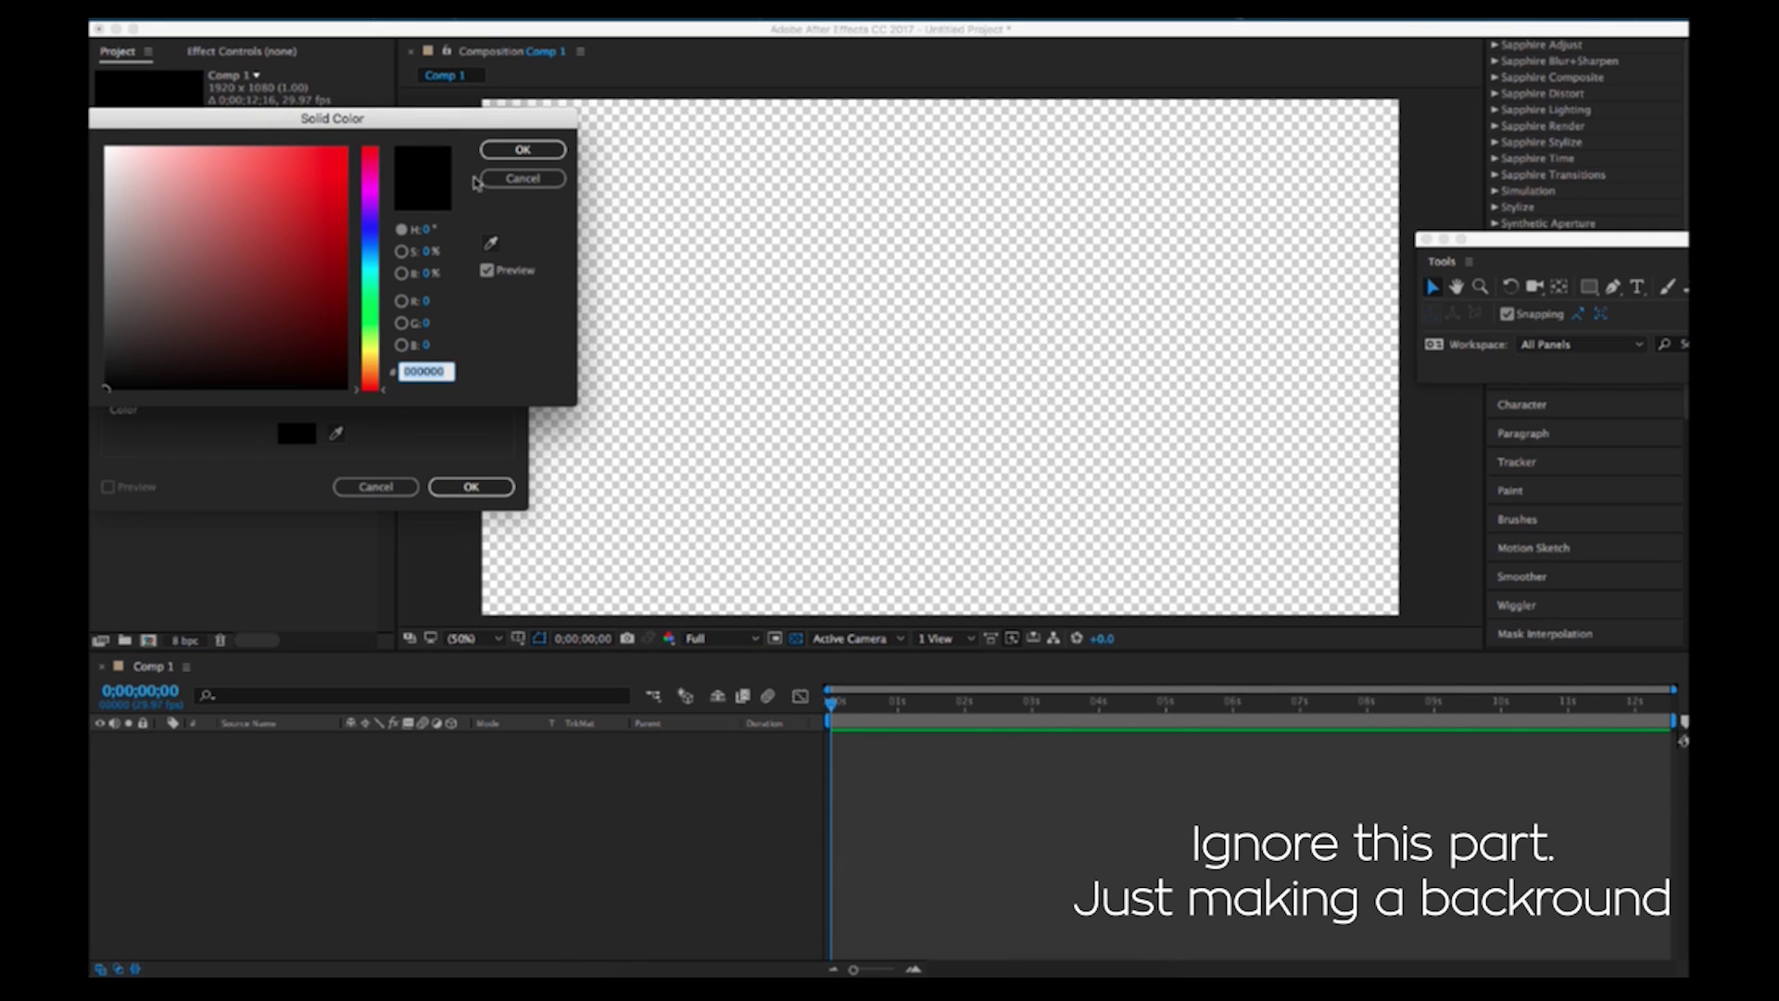
left_click(521, 150)
left_click(469, 484)
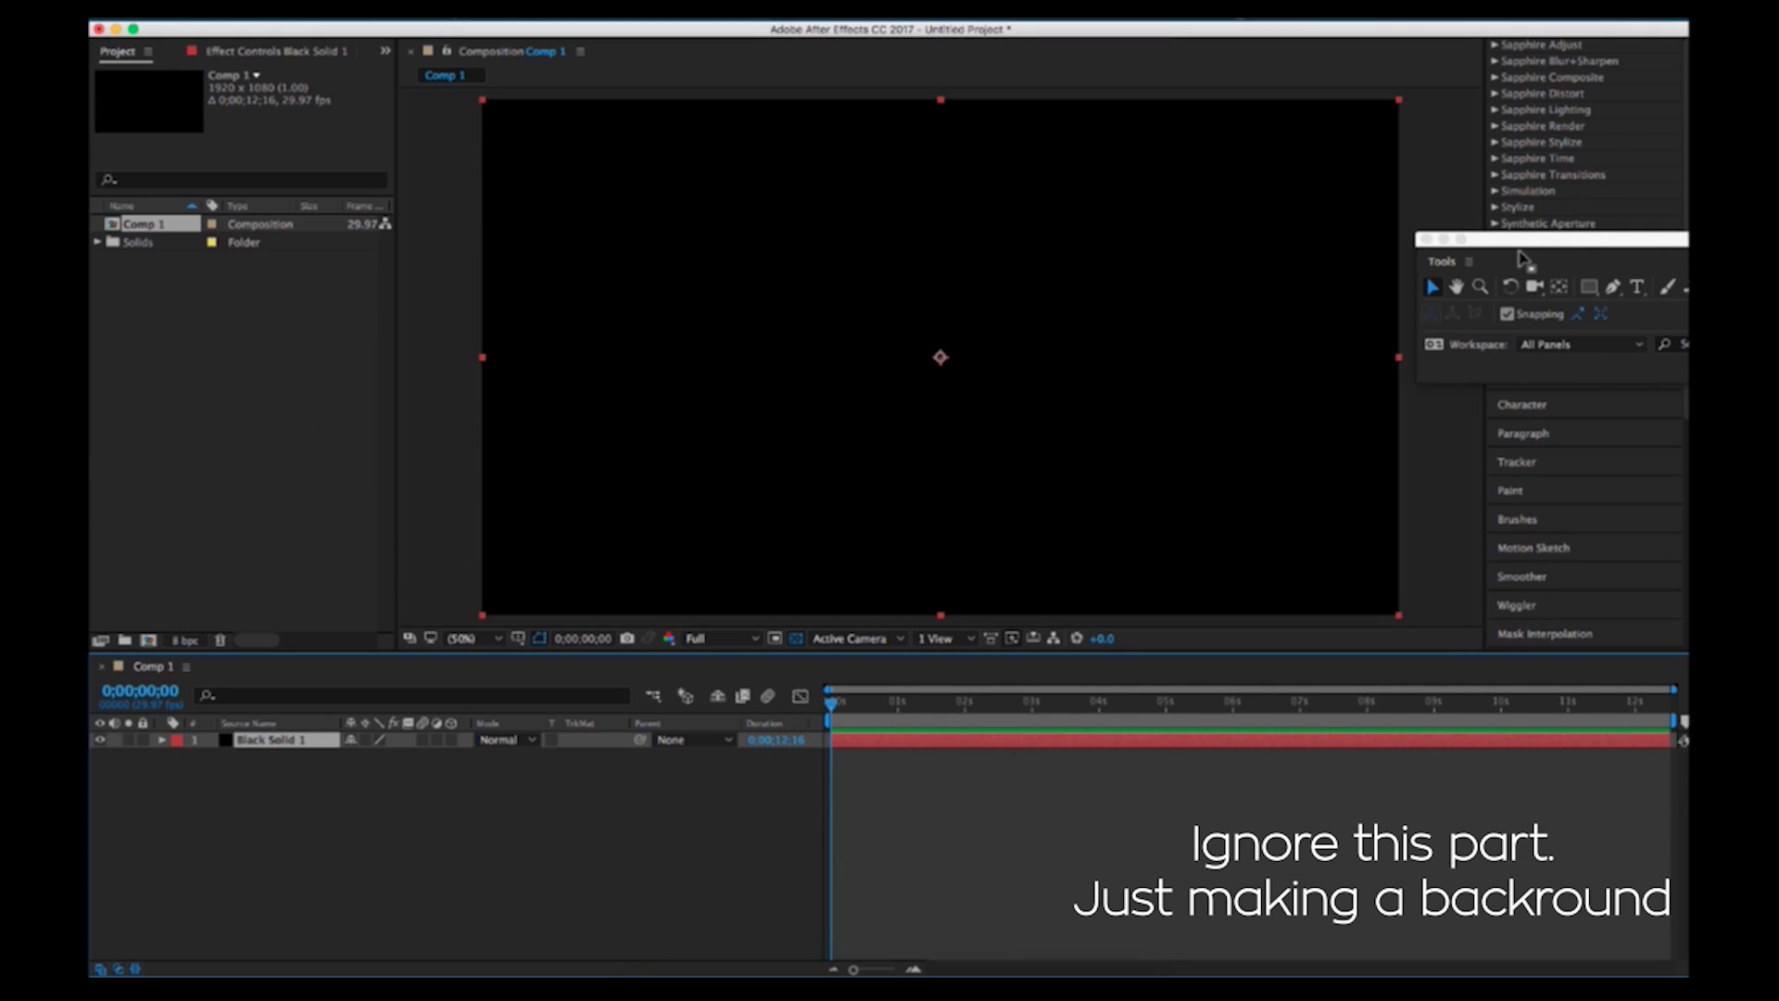
Find the Gradient Ramp effect and apply it to the black solid
left_click_drag(1530, 239, 1657, 348)
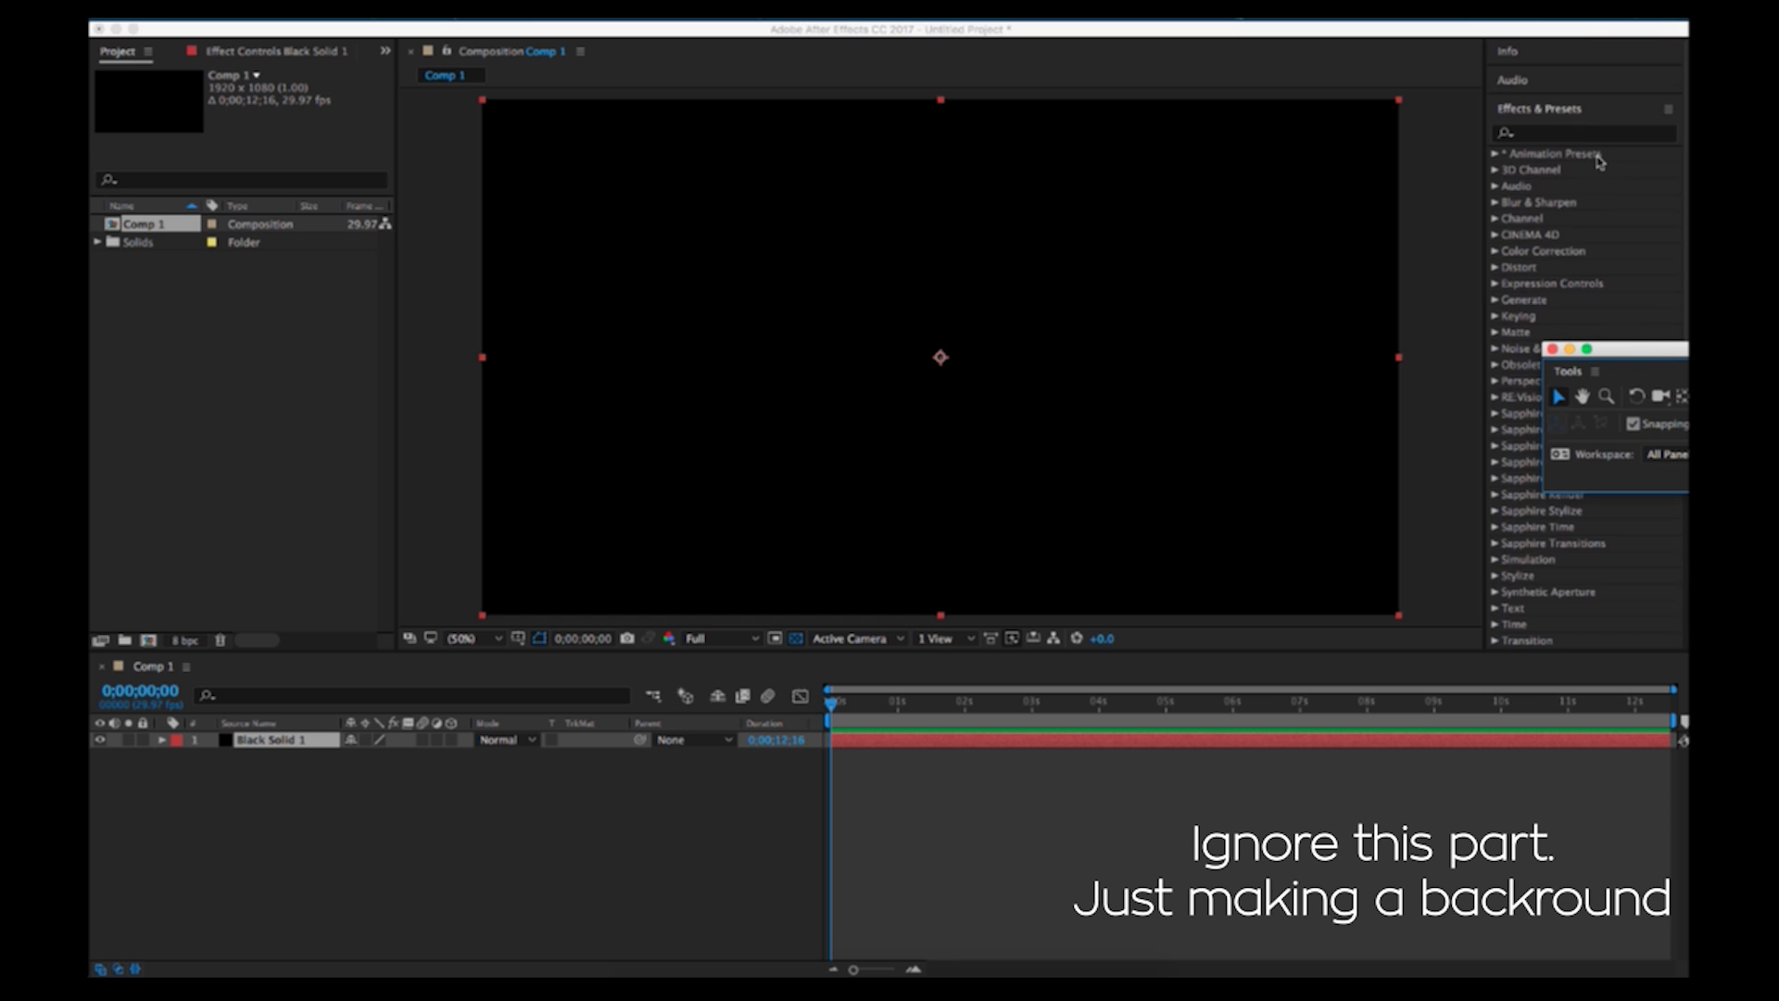
left_click(1552, 134)
type("gradient")
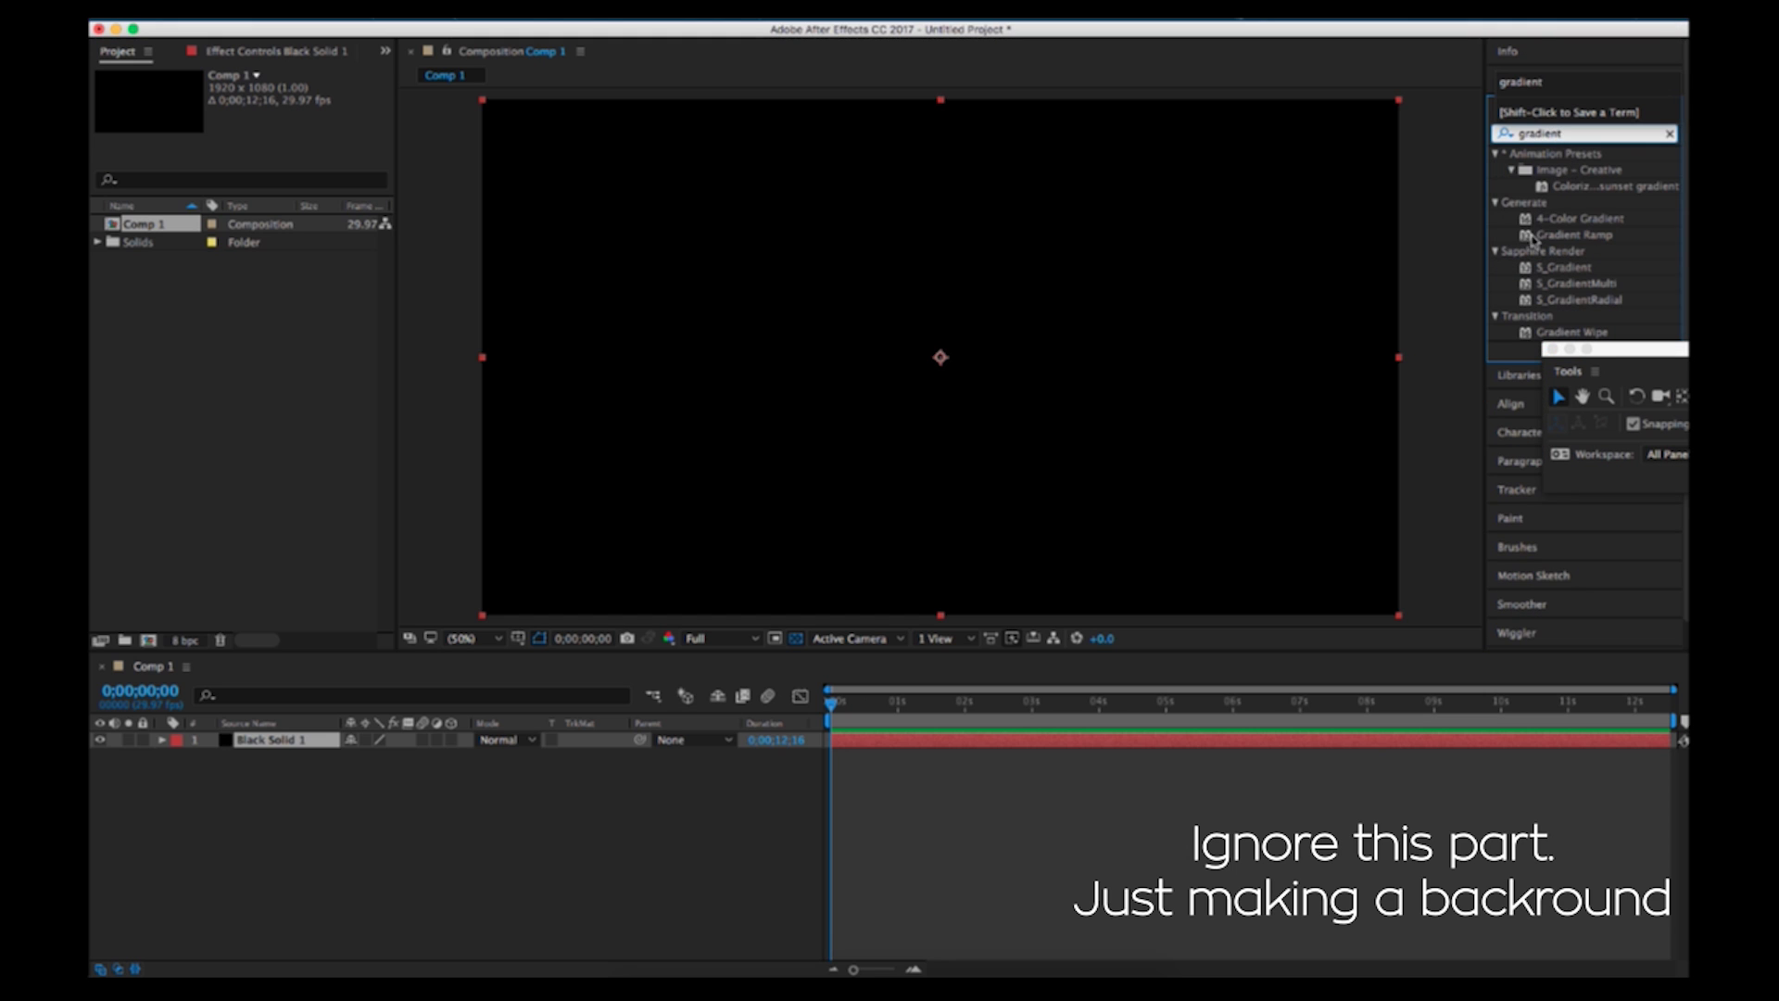
left_click_drag(1532, 239, 1157, 332)
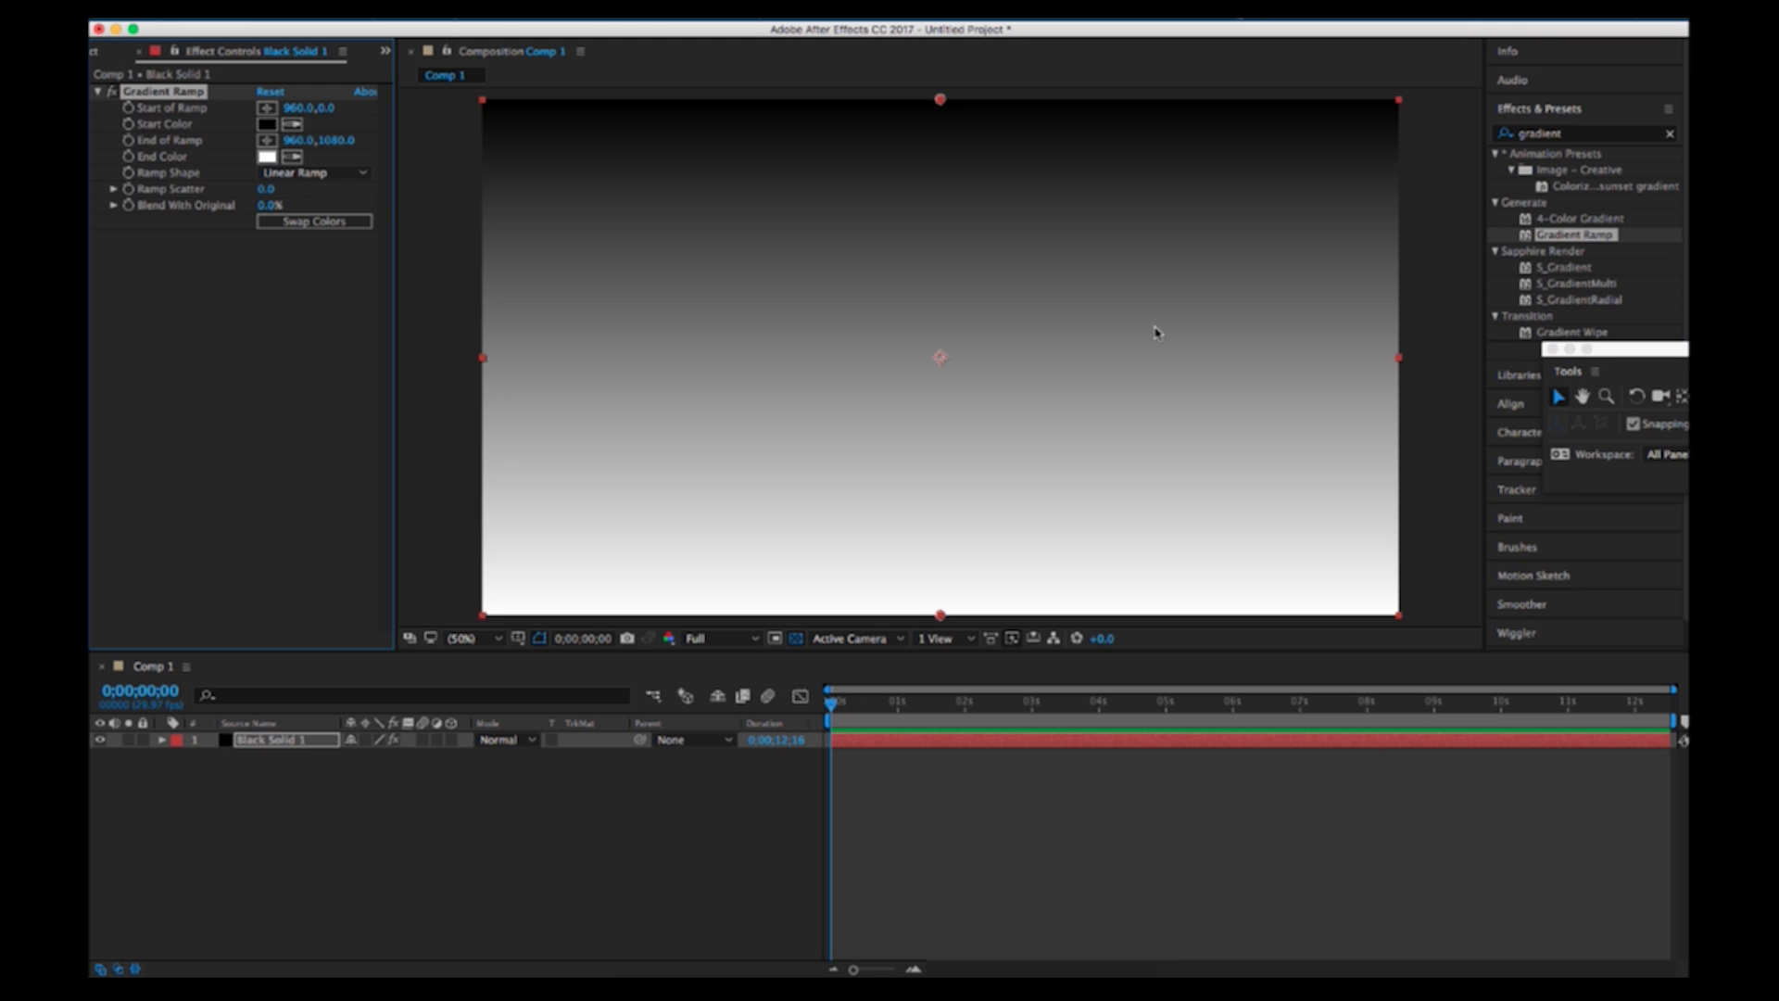
Make the gradient a Radial Ramp starting near the composition's centre at about 960, 542 and ending at about 2104, 1114
left_click(278, 173)
left_click(296, 210)
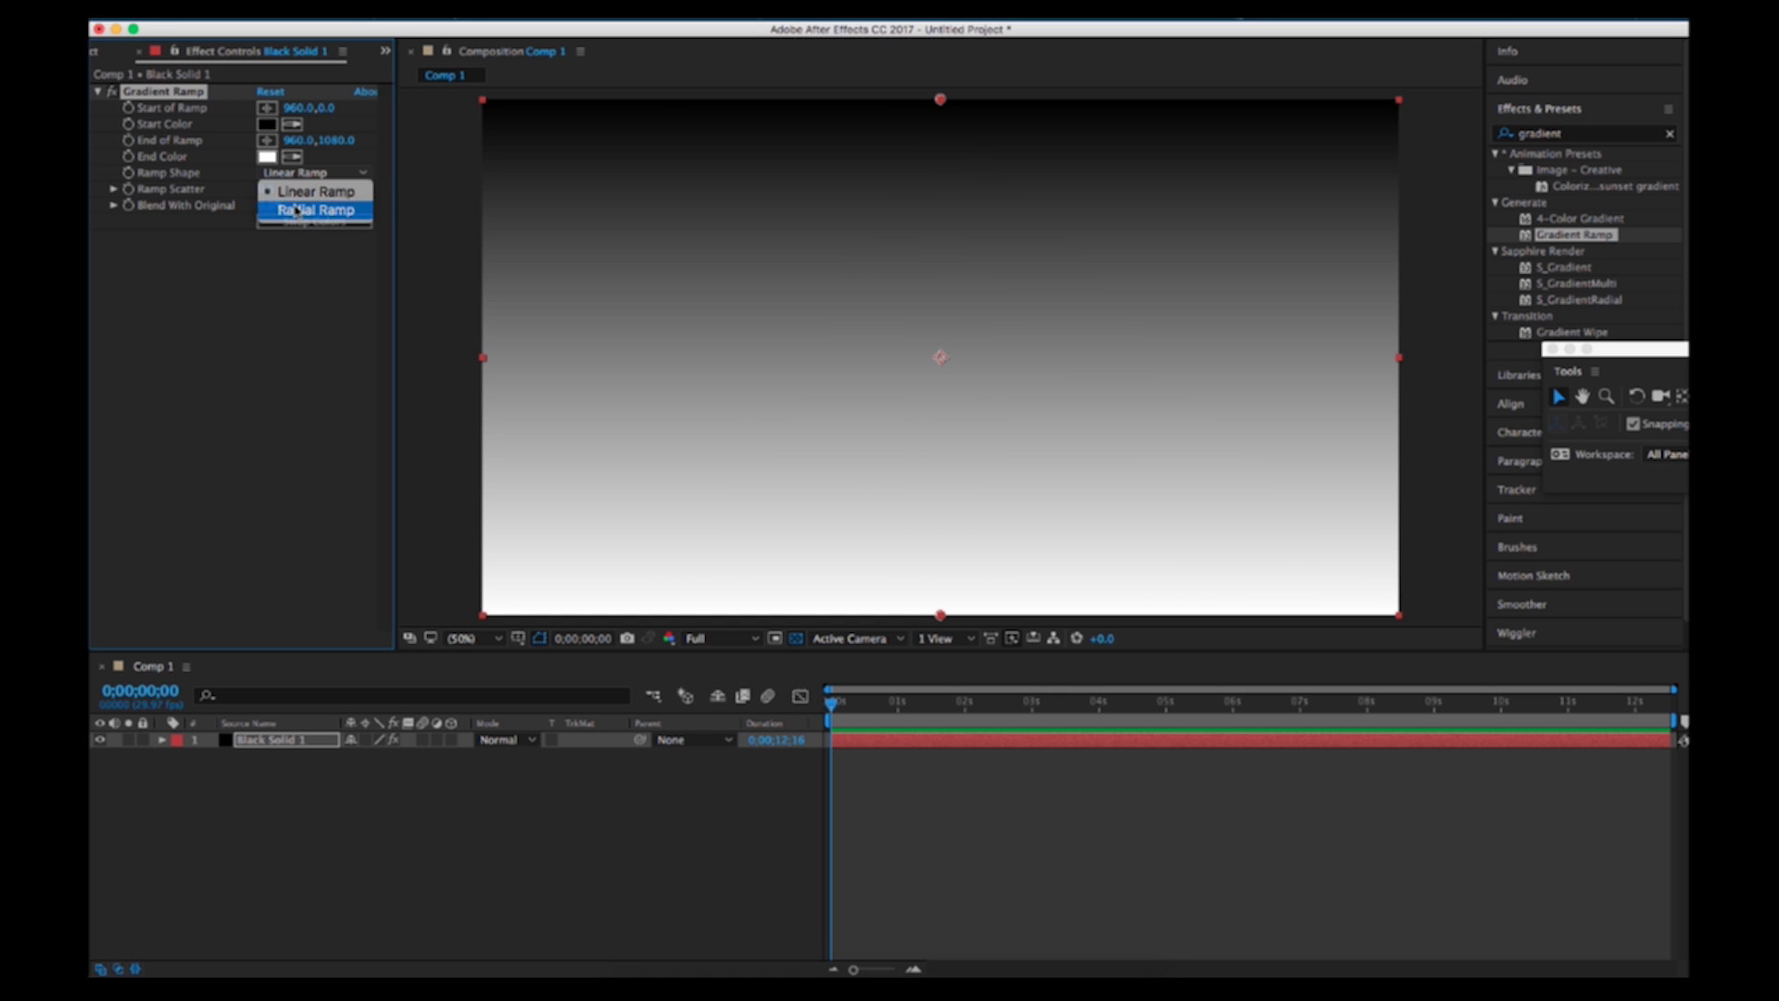
left_click_drag(941, 100, 942, 361)
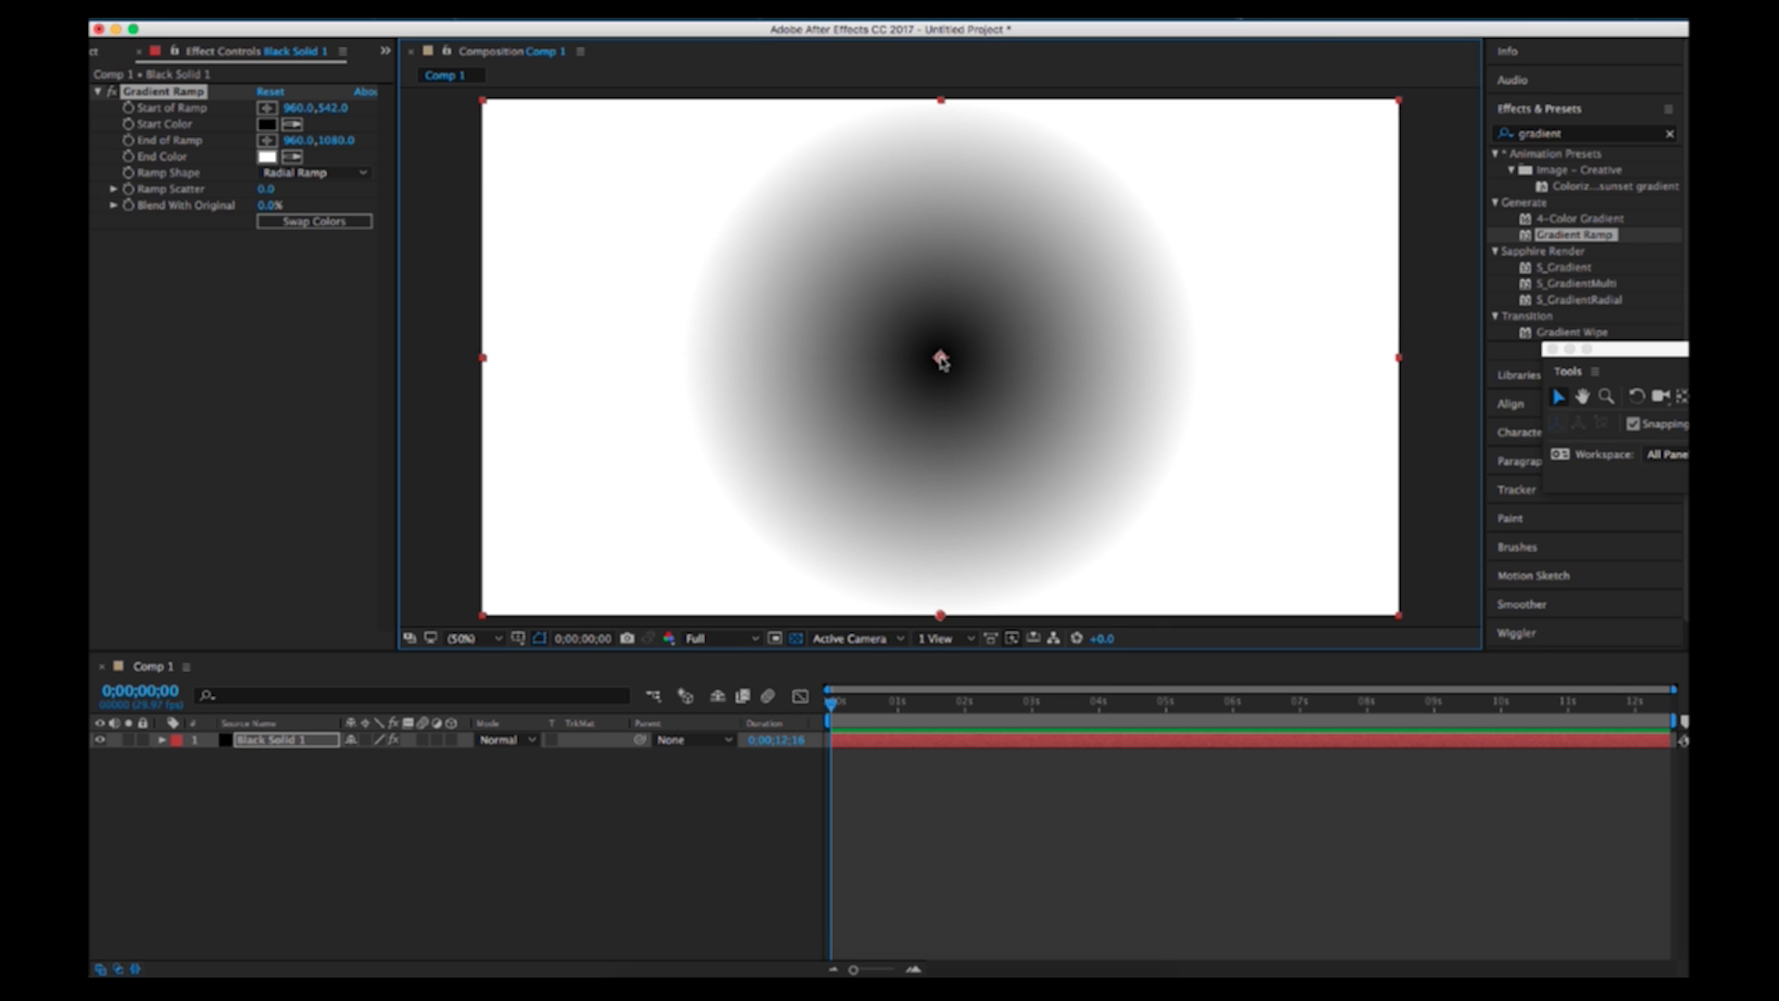
left_click_drag(941, 617, 1485, 638)
Set the gradient's end color to grey and its start color to white (FFFFFF)
left_click(267, 156)
left_click(102, 312)
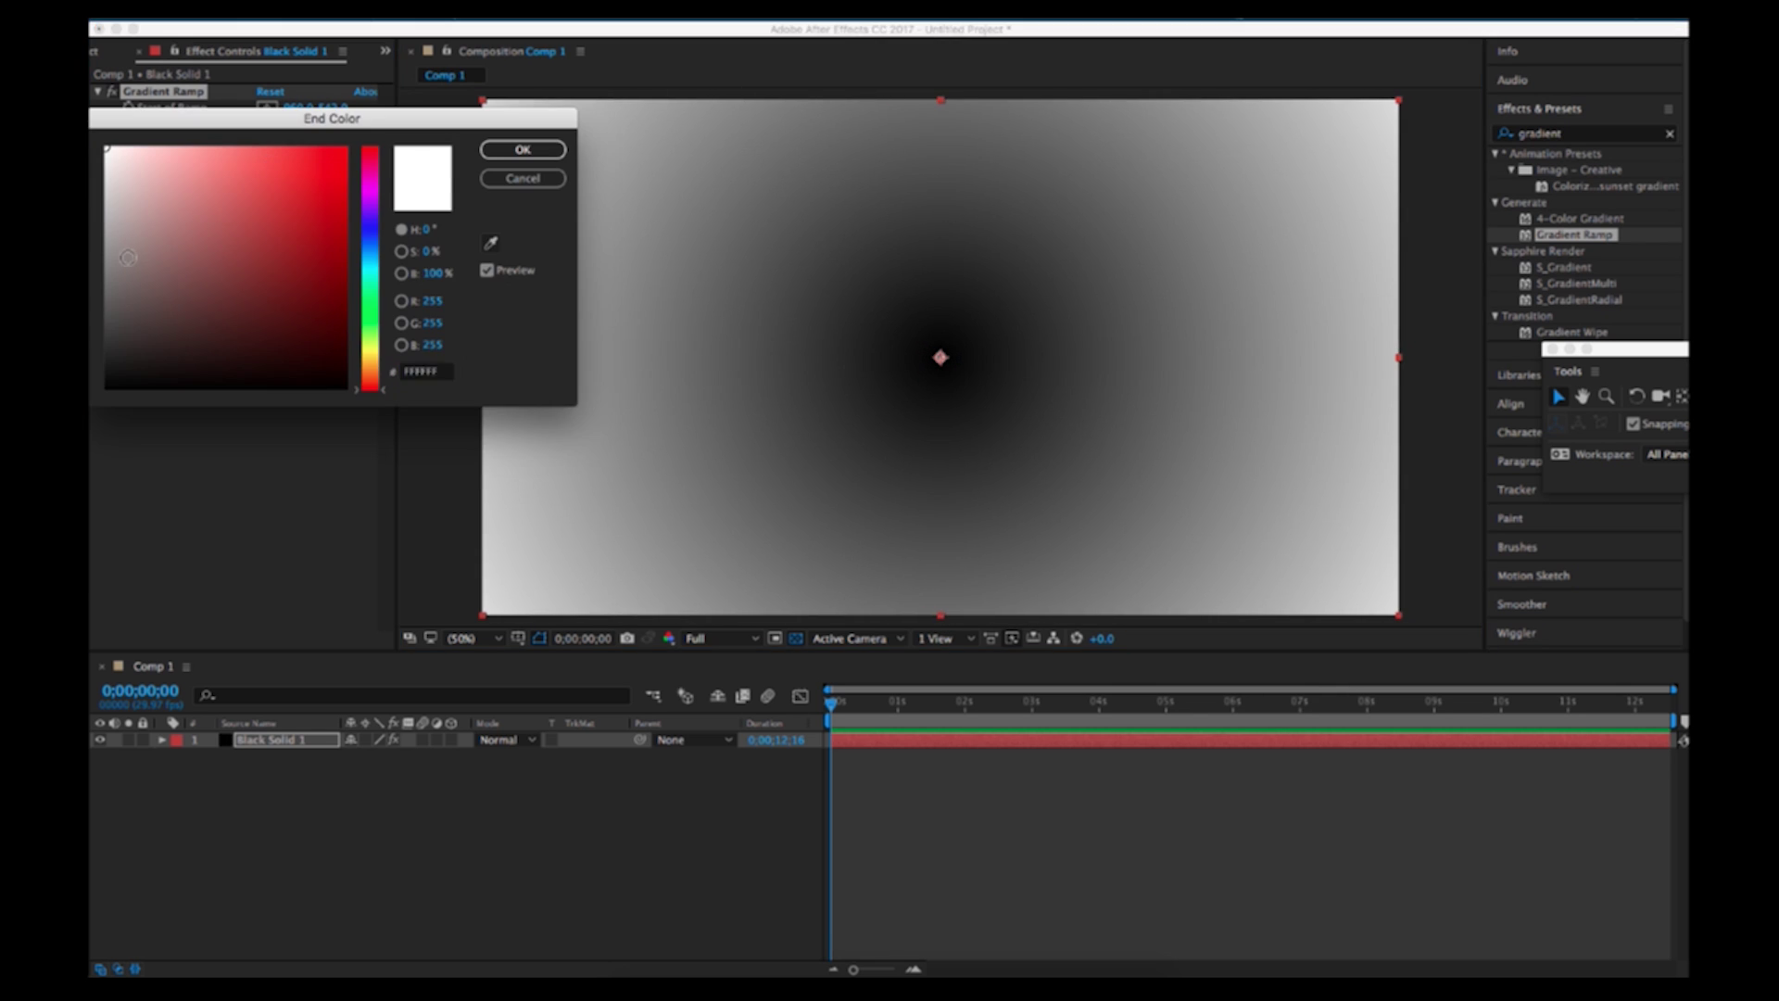
left_click(524, 149)
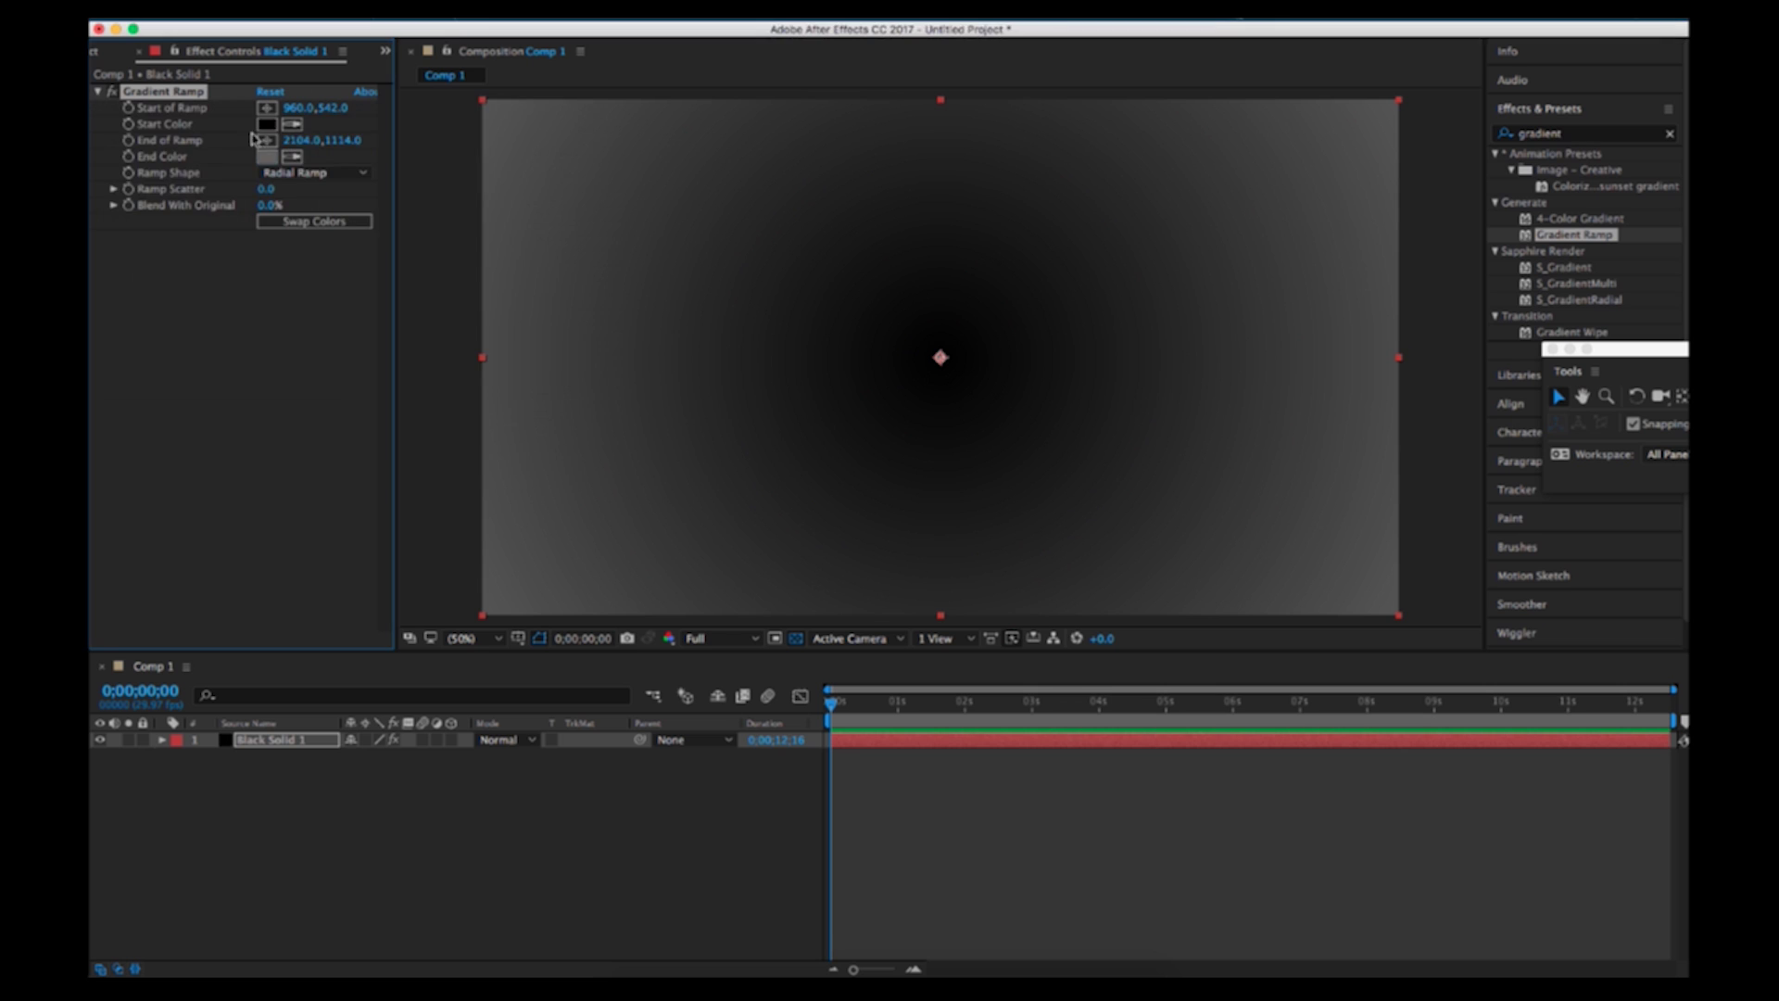
left_click(262, 133)
mouse_move(228, 235)
left_mouse_down()
mouse_move(139, 163)
mouse_move(92, 42)
left_mouse_up()
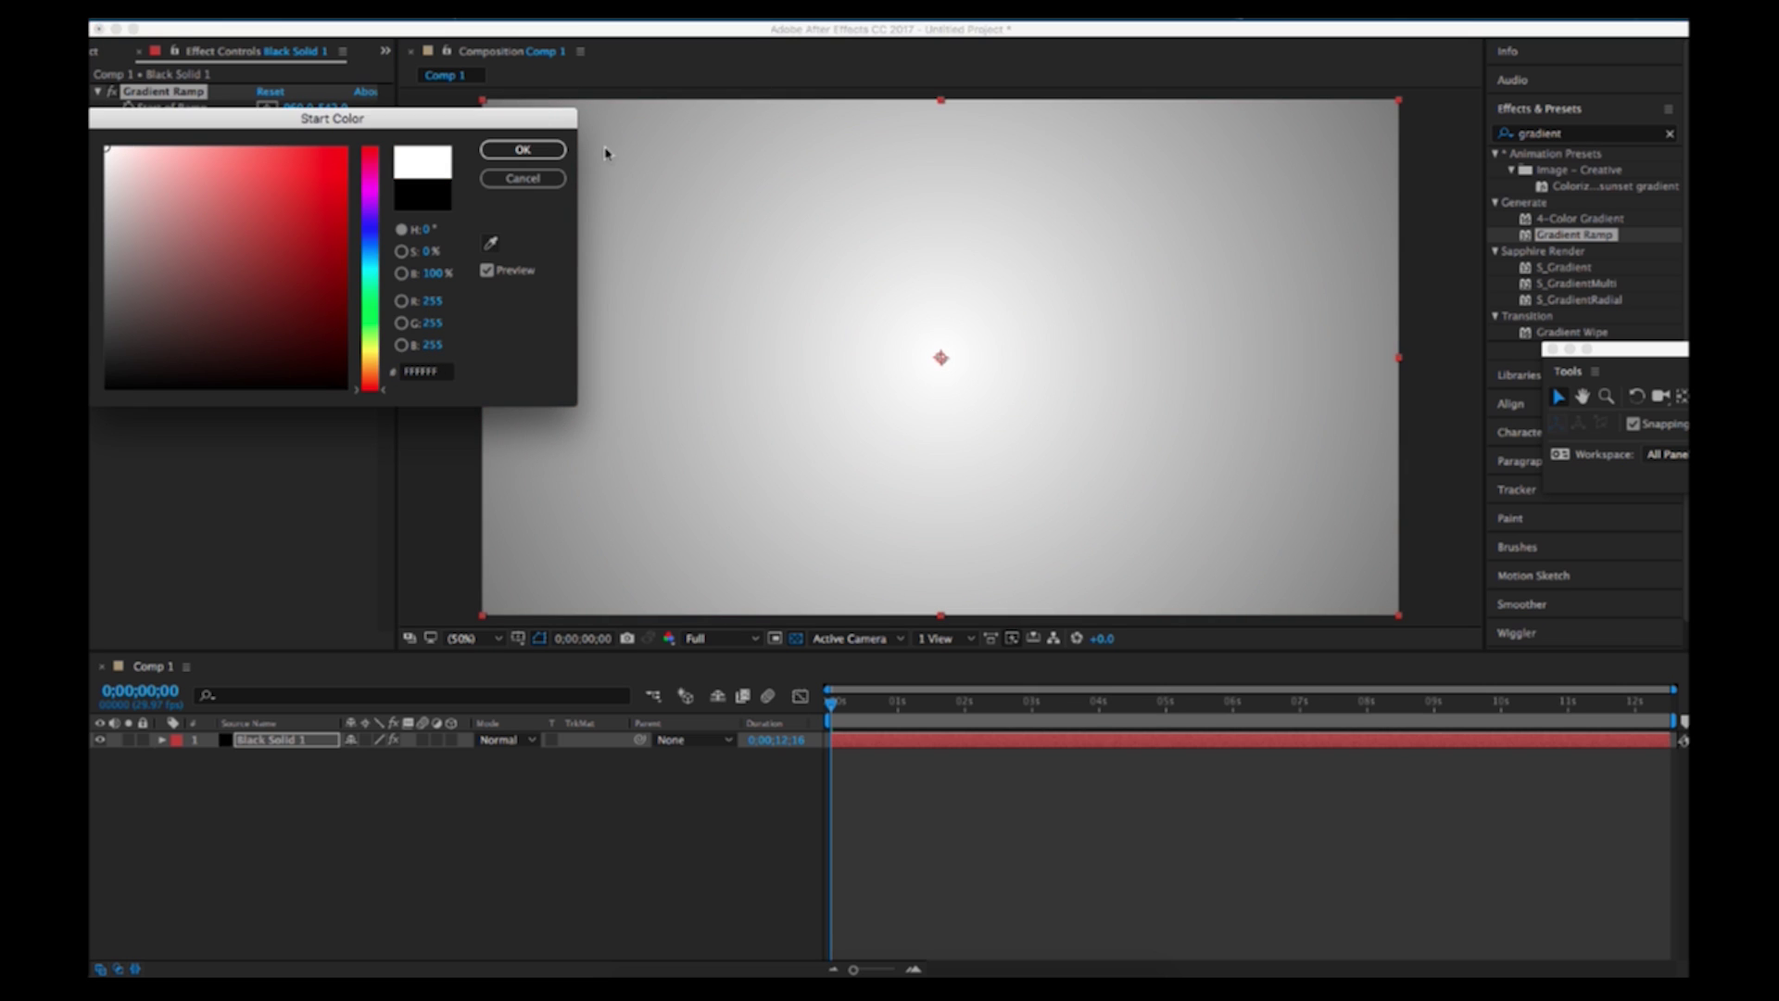
left_click(540, 150)
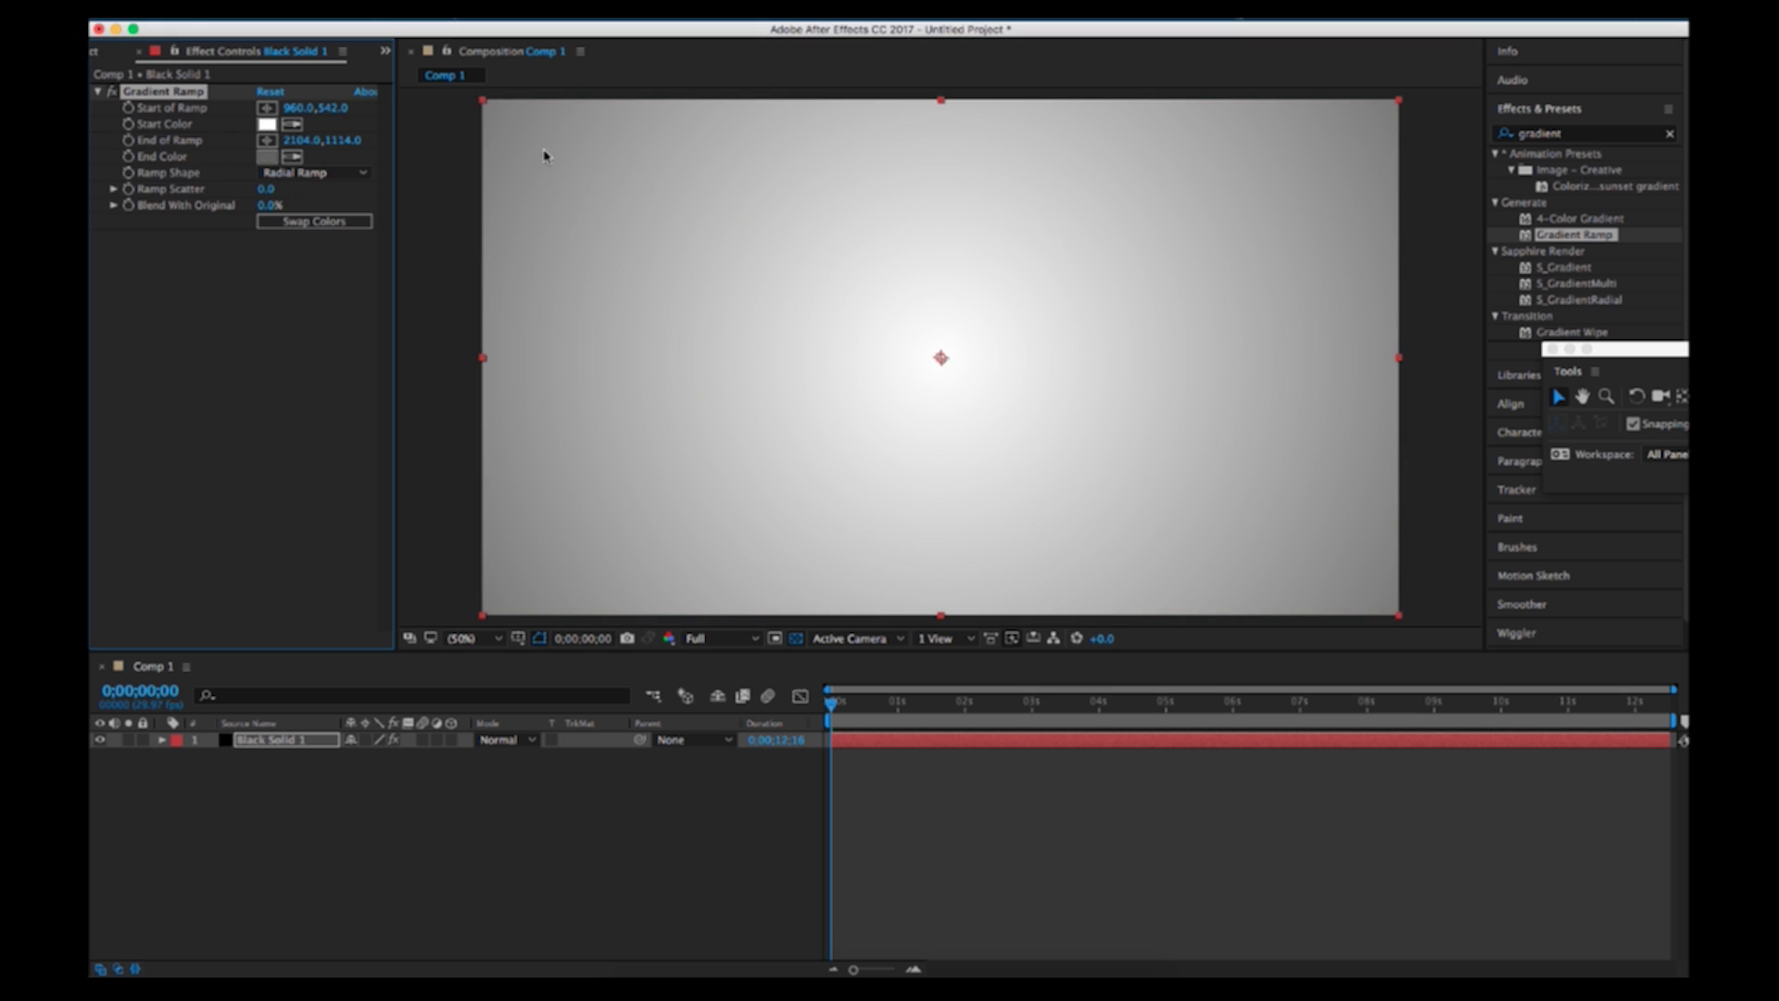
Add a text layer in the Luna font containing the letter "T"
right_click(342, 788)
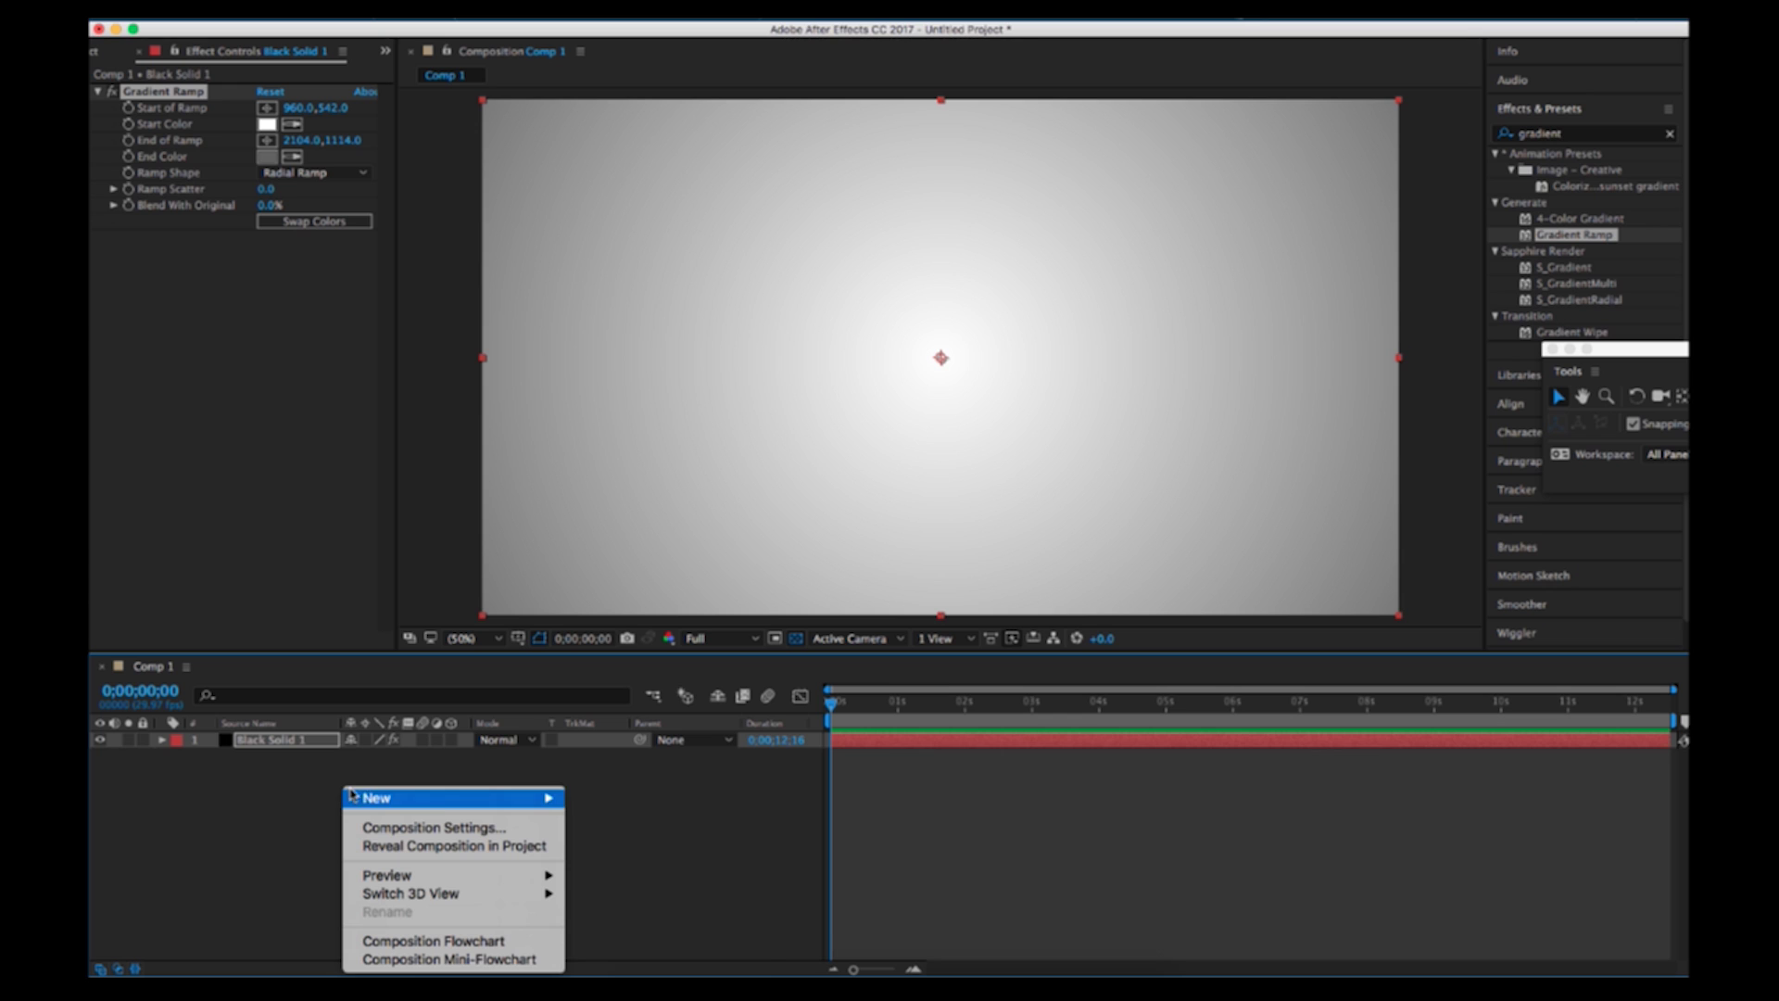
mouse_move(370, 801)
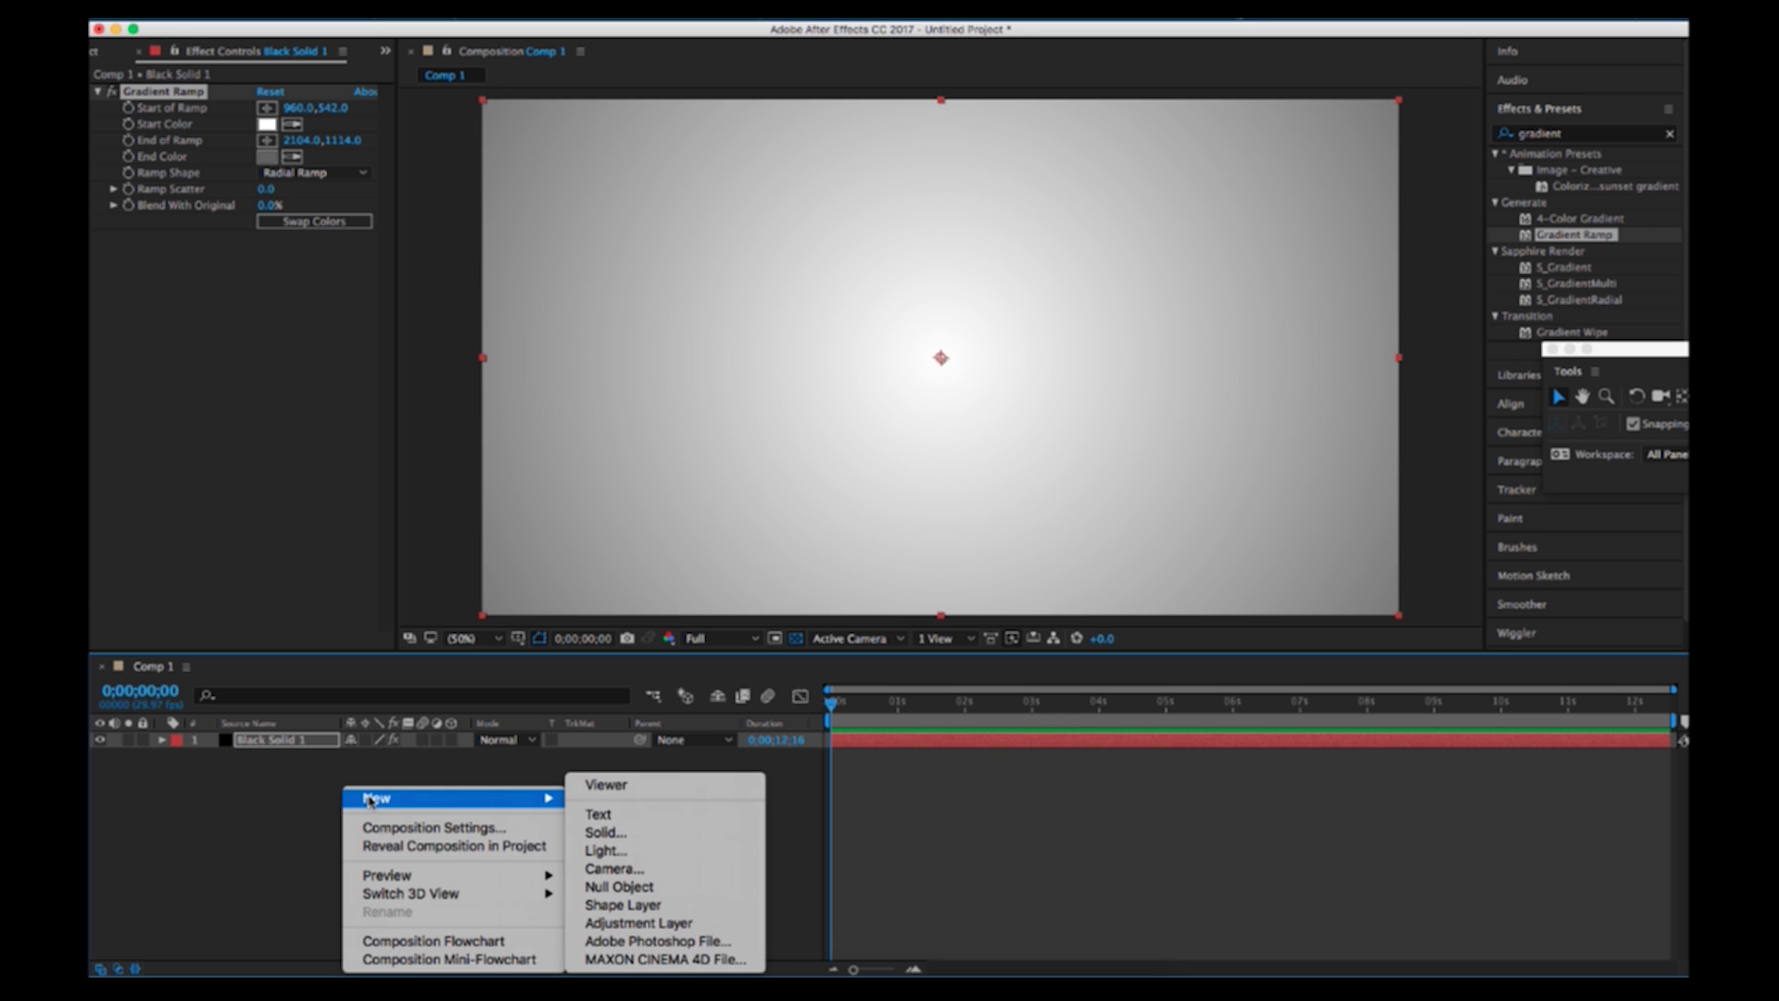
left_click(596, 816)
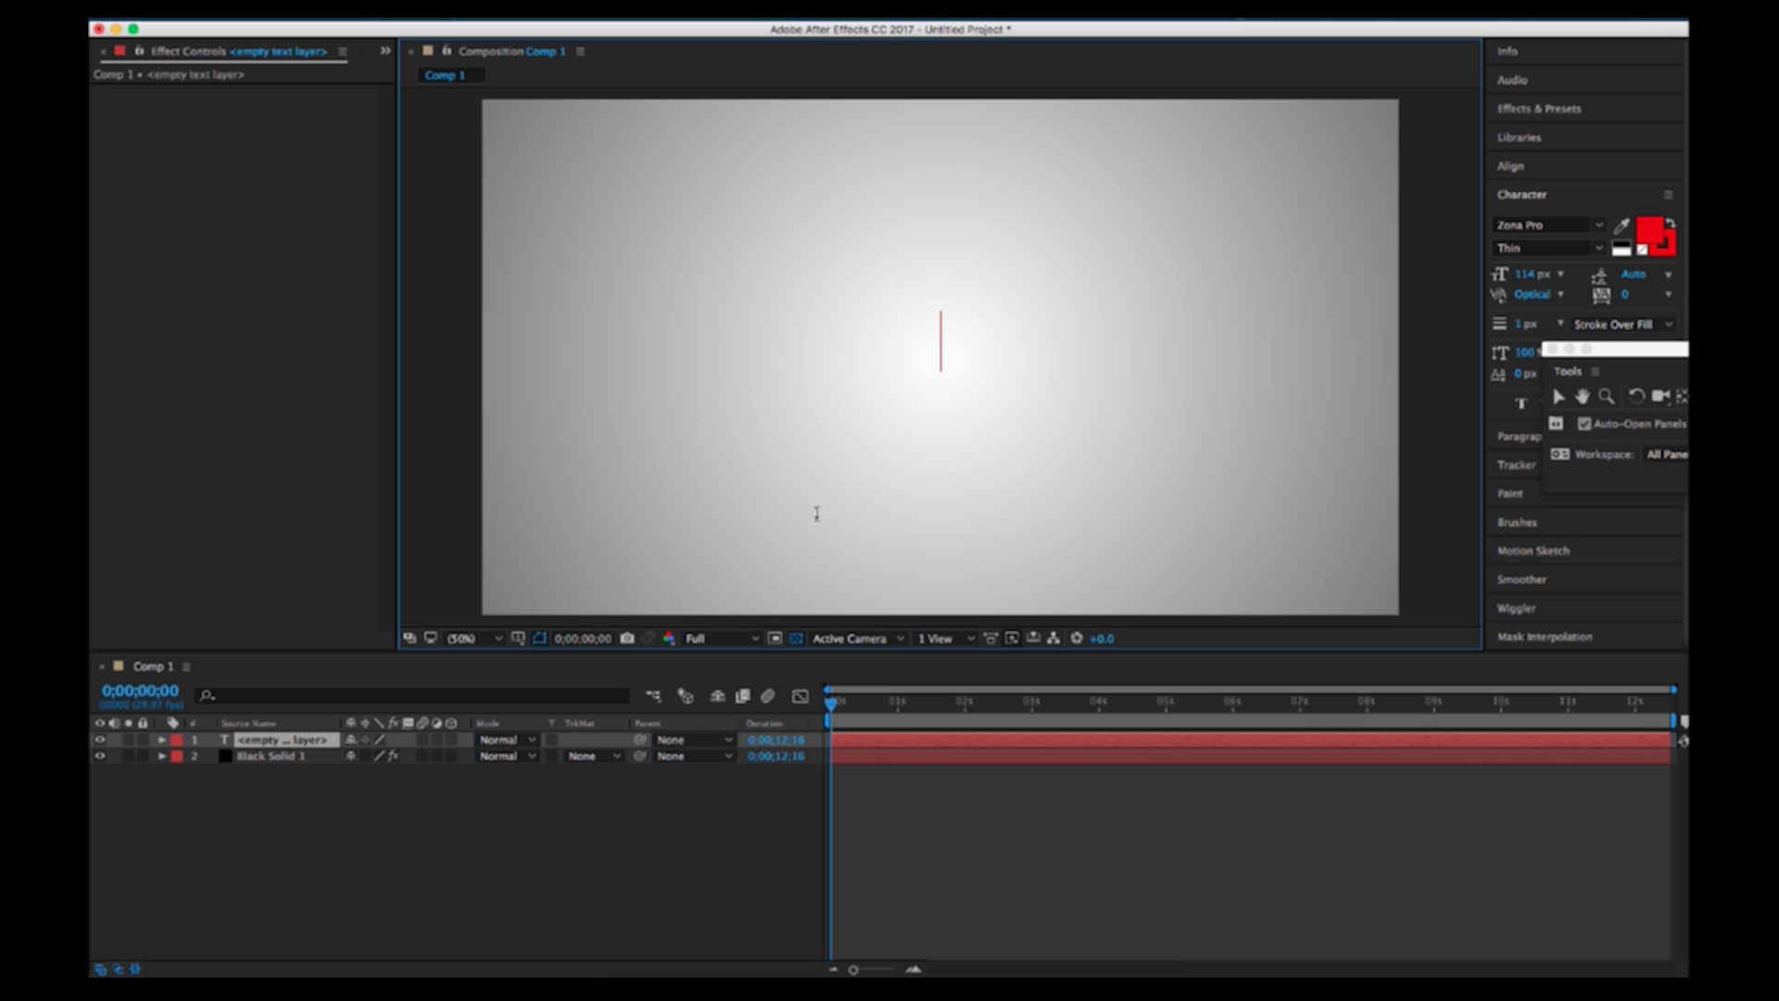
left_click(1534, 227)
type("Luna")
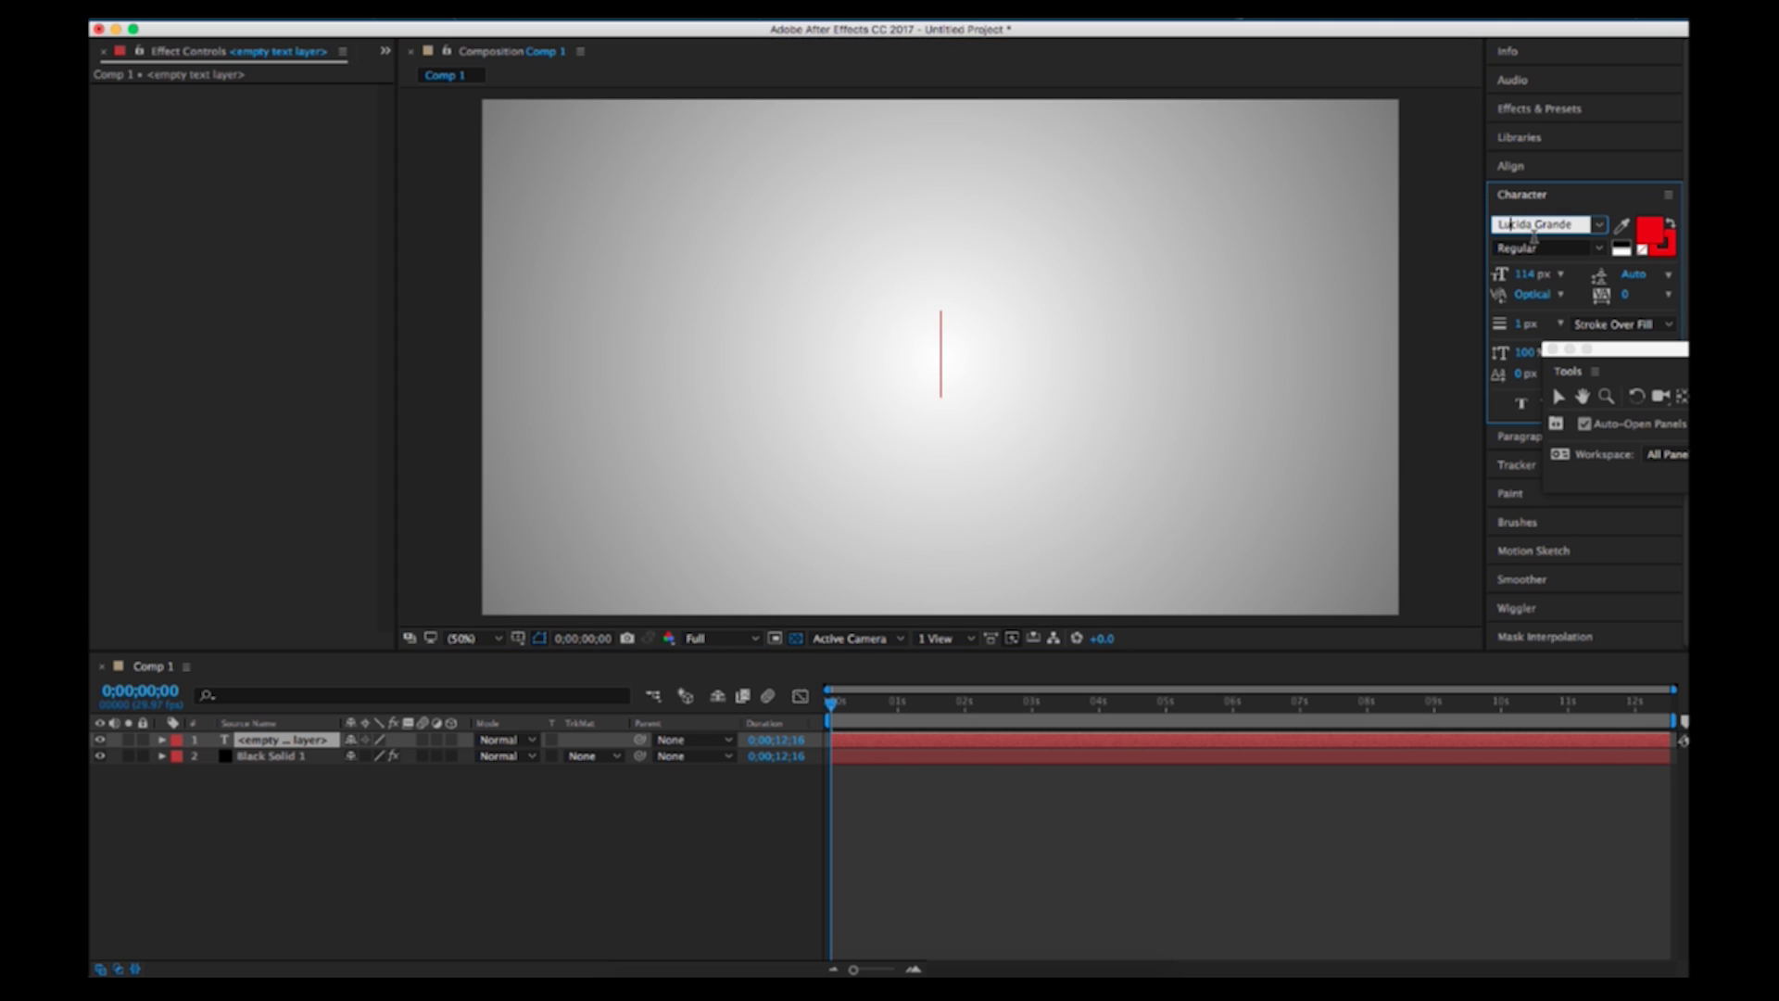
key("Return")
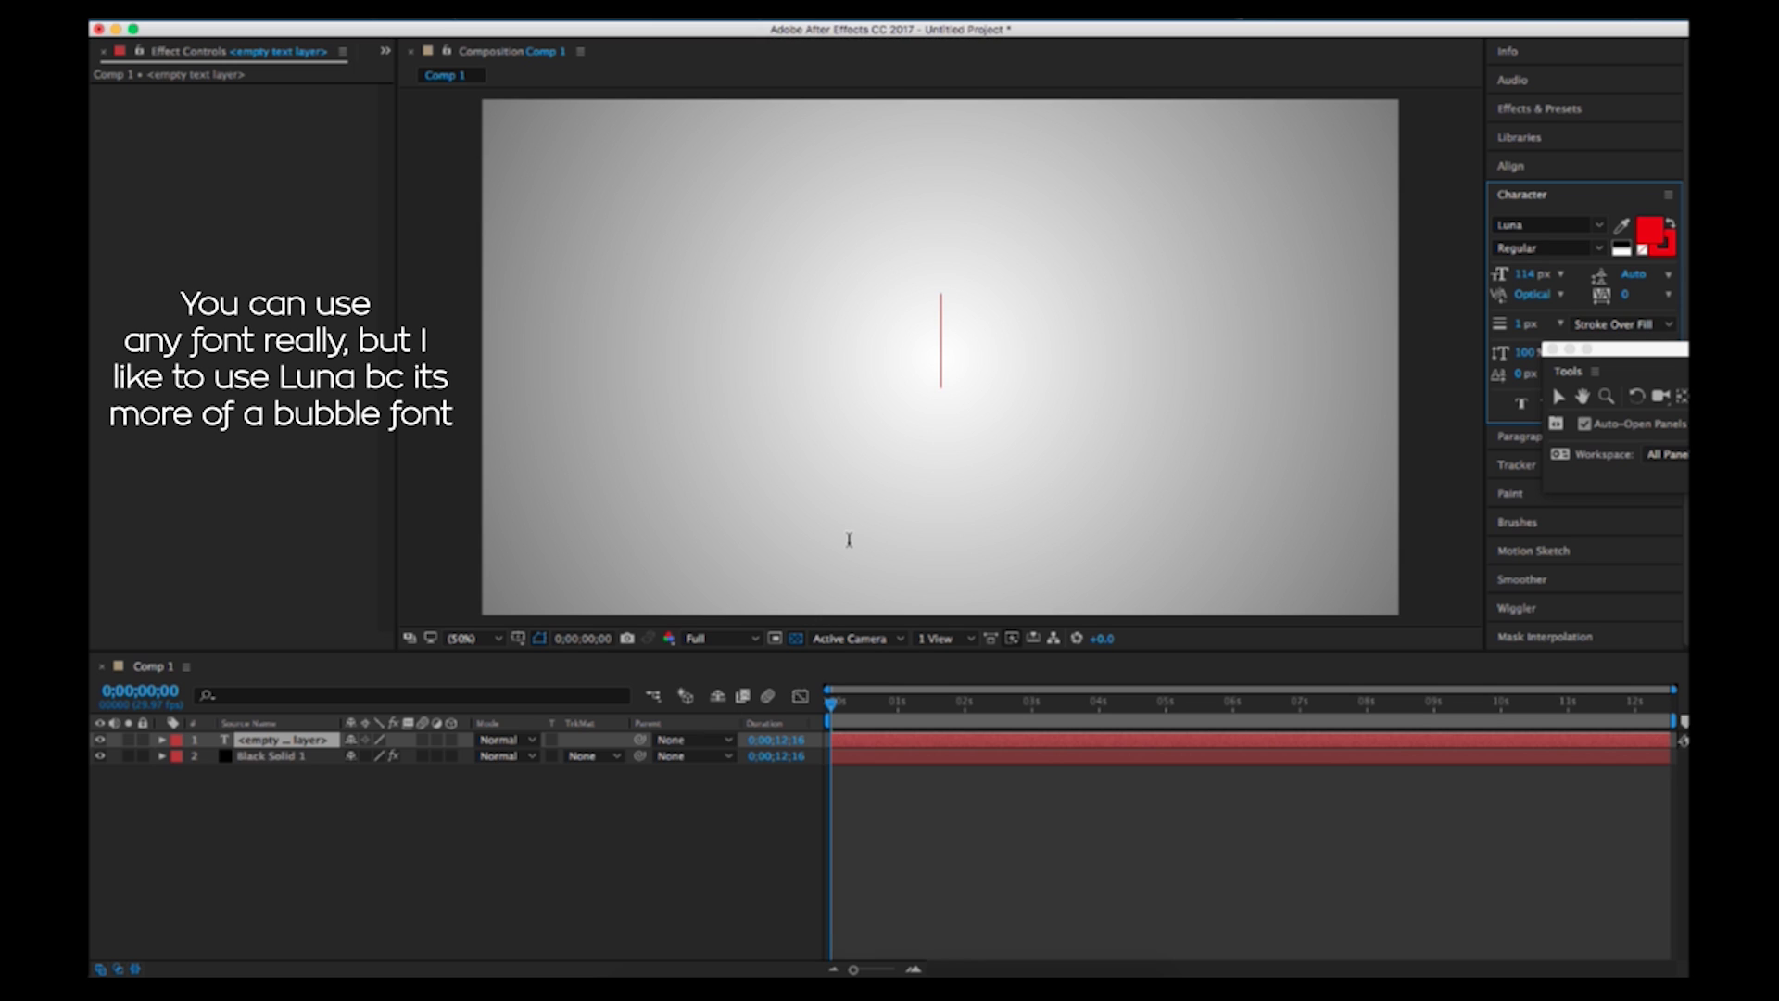
type("T")
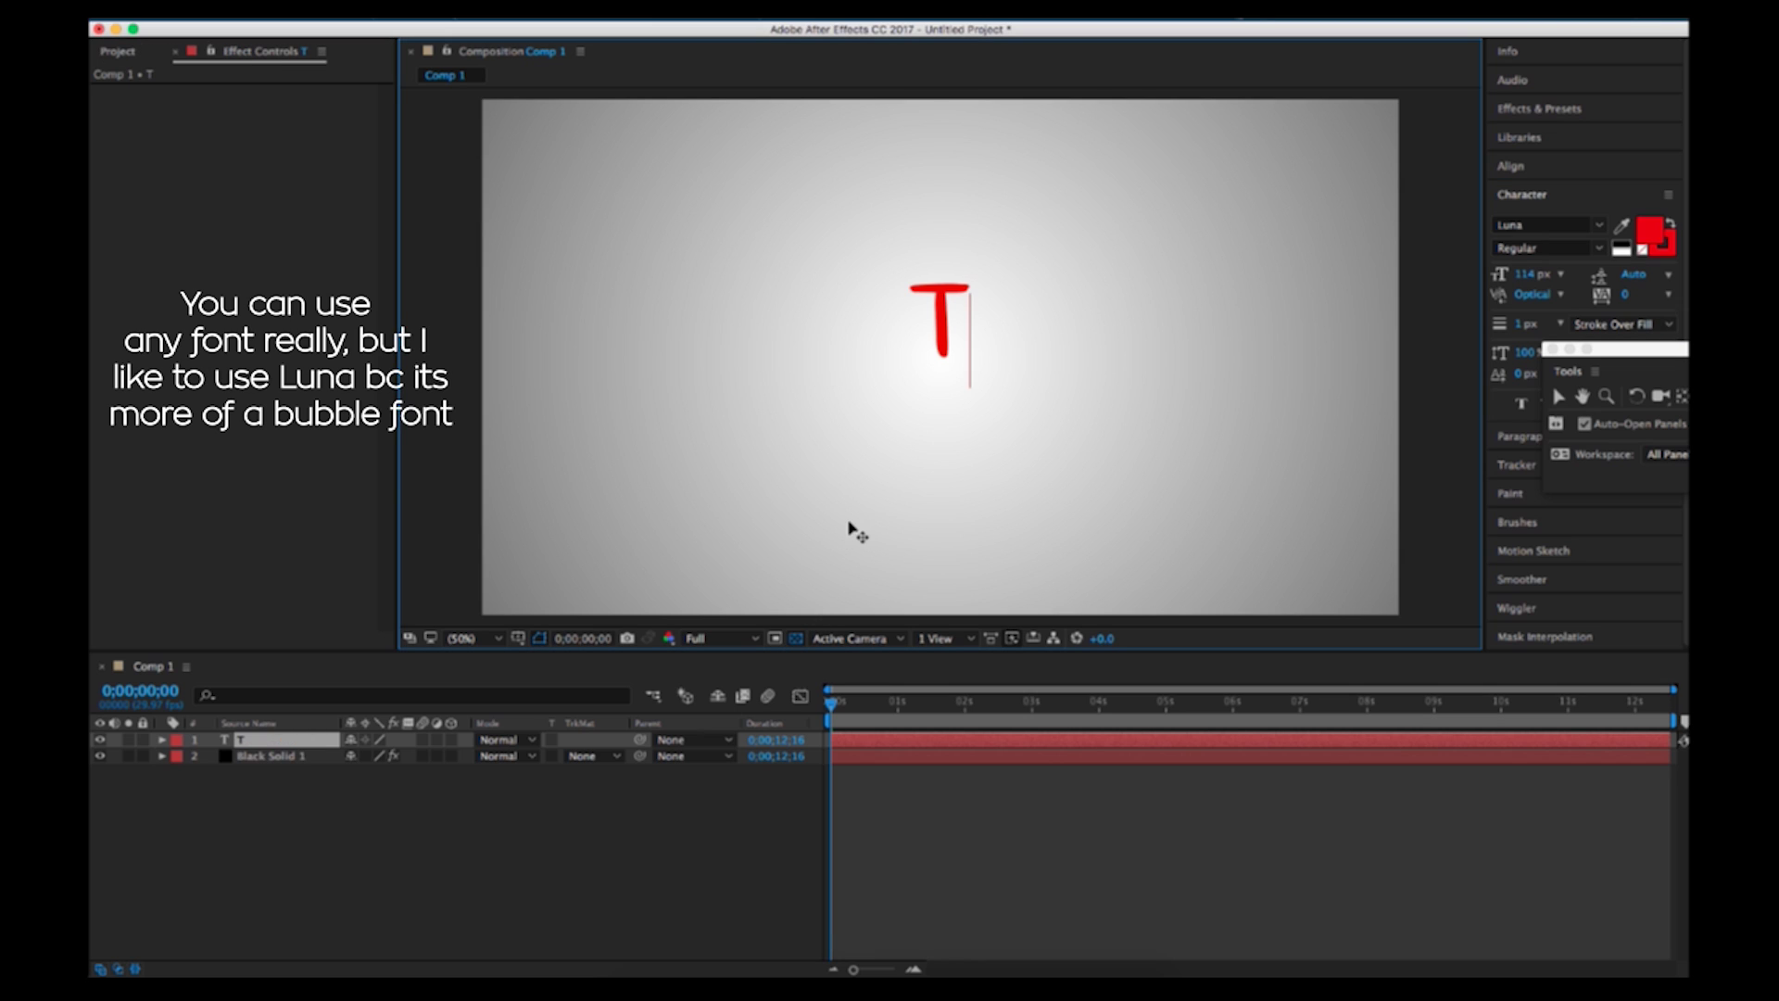
Change the fill color of the letter T to light blue 00C3FF
key("super+a")
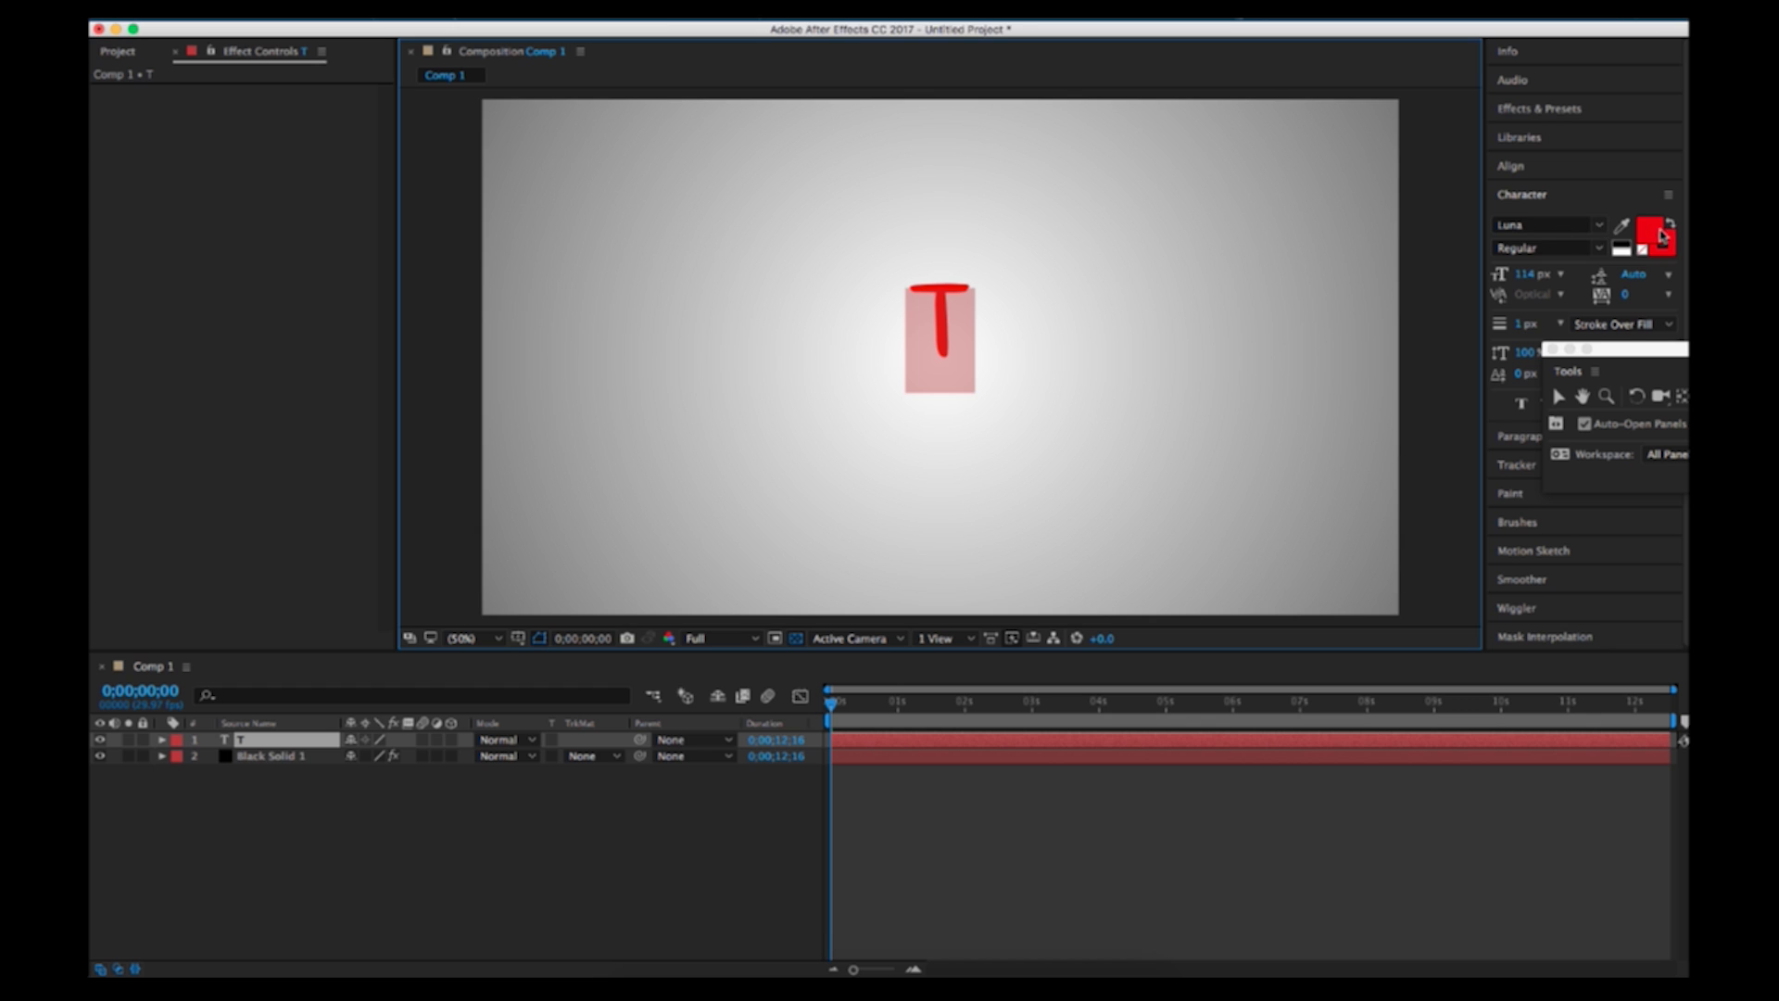
left_click(1657, 234)
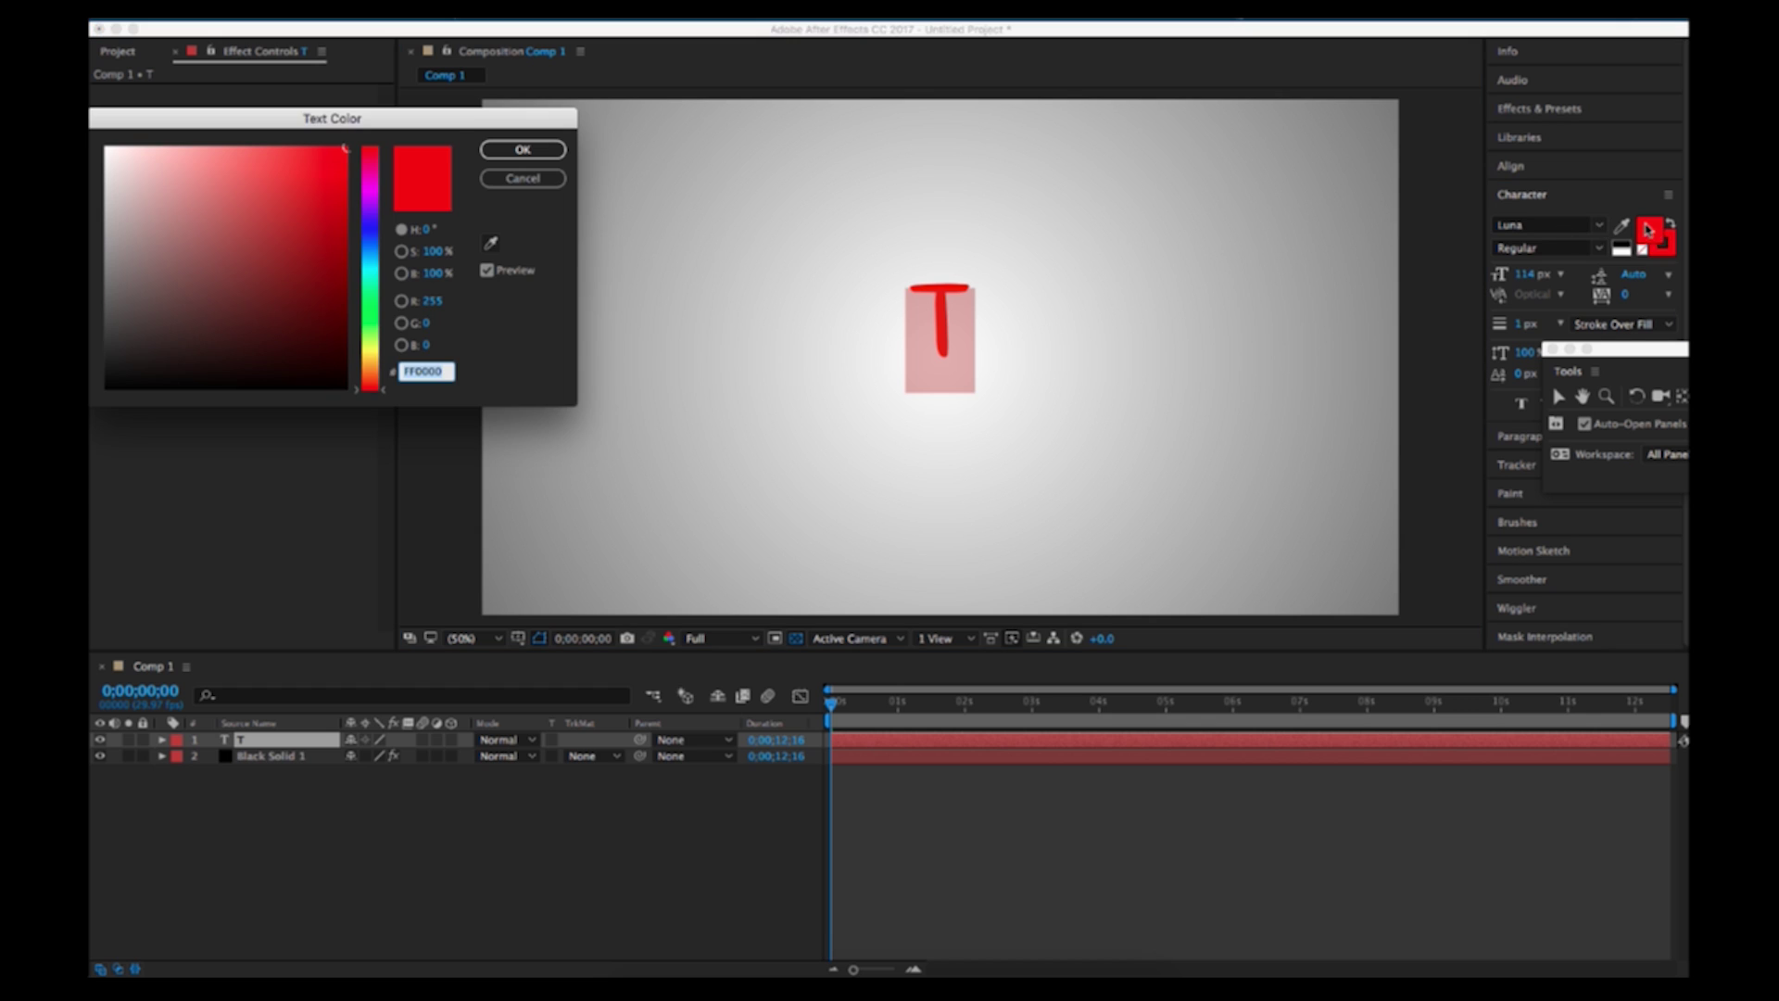
left_click(367, 248)
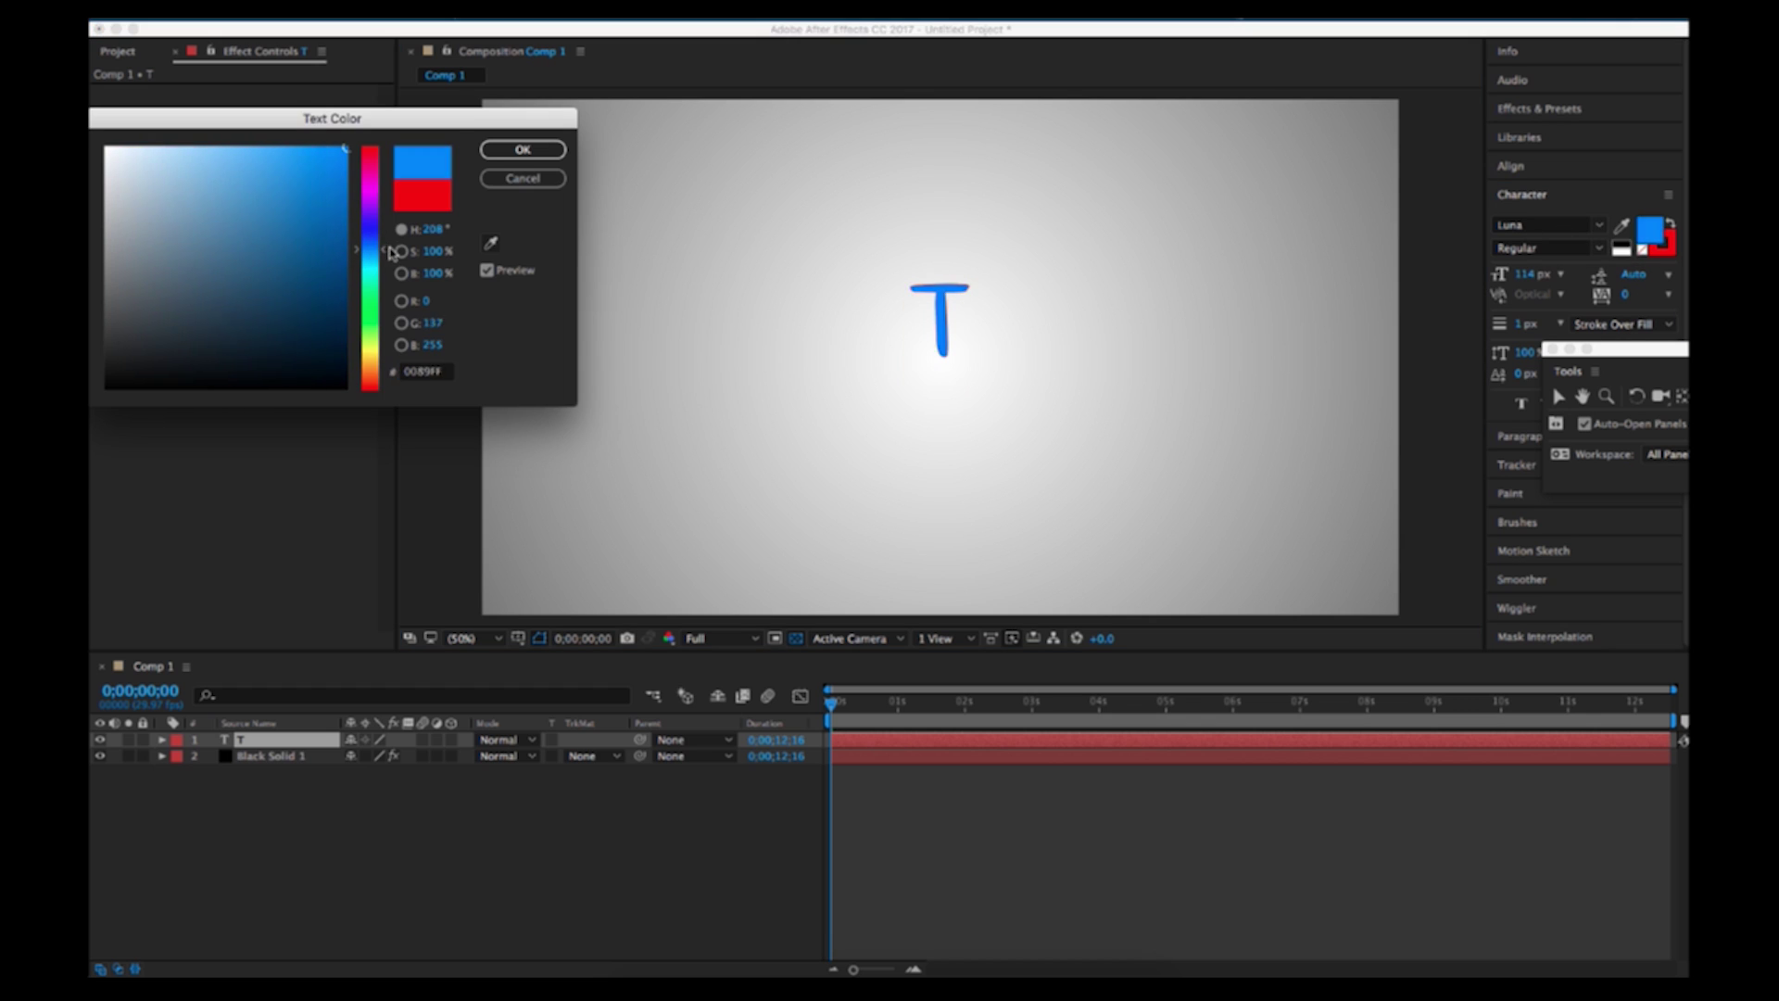
left_click_drag(392, 252, 392, 259)
left_click(523, 150)
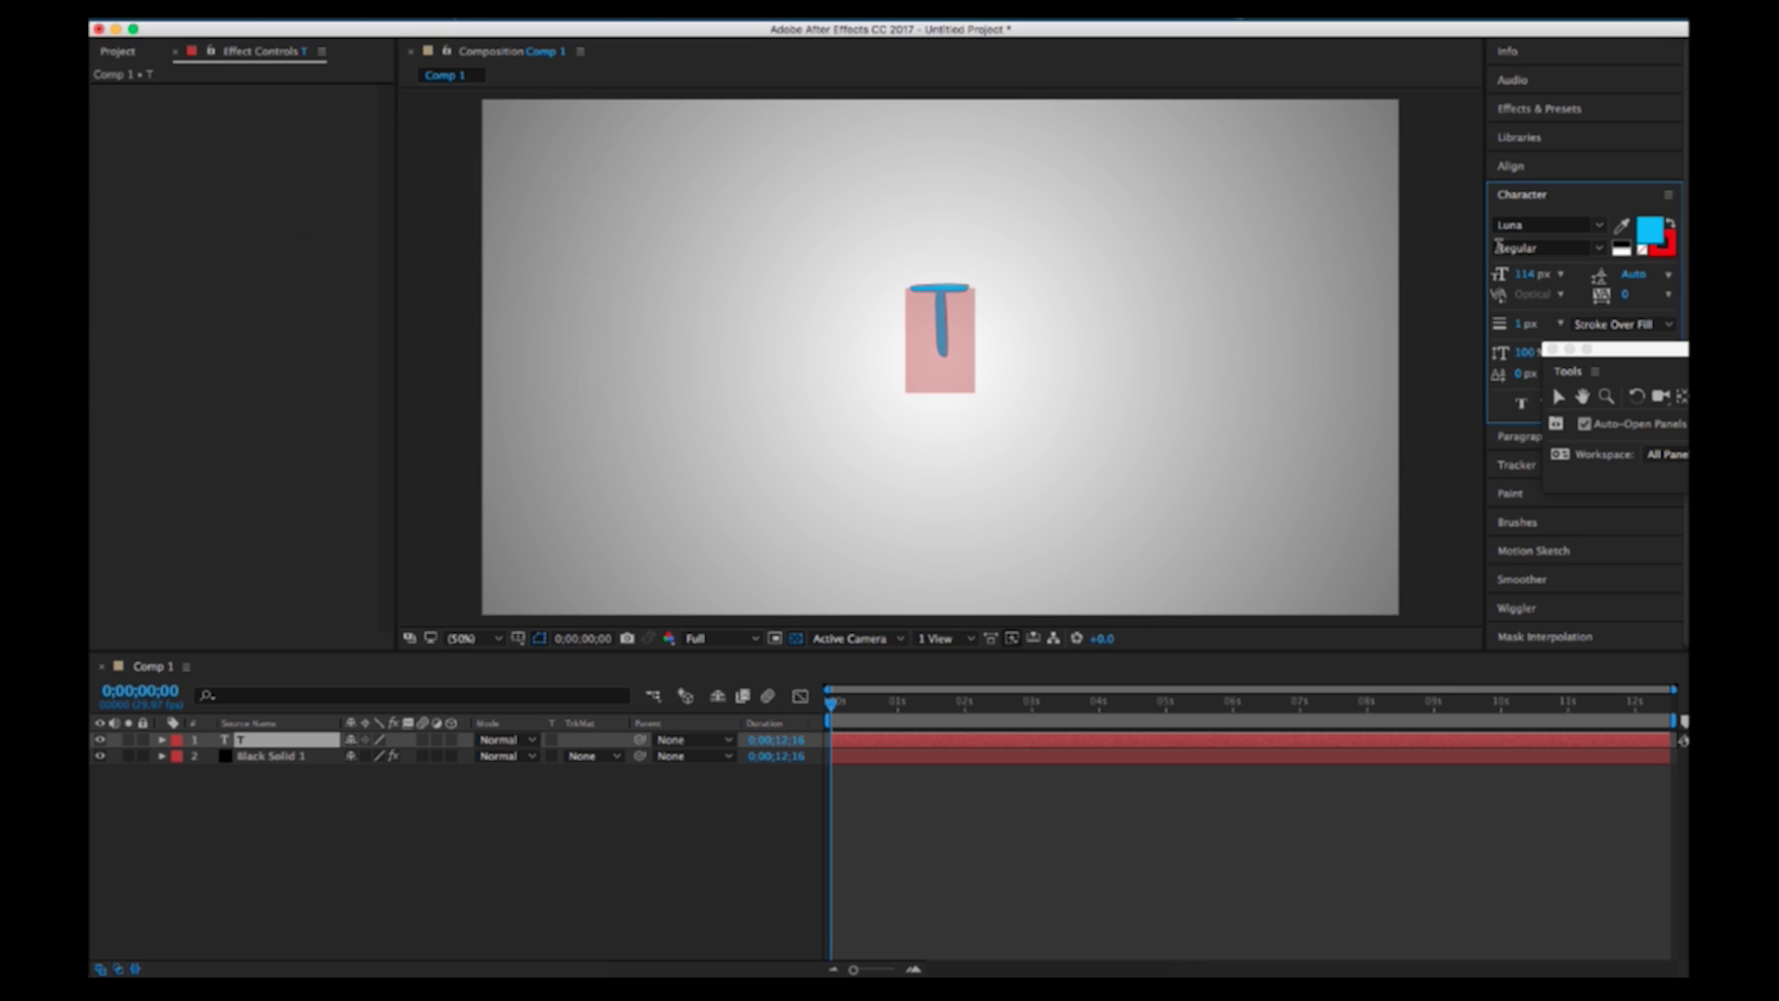
left_click(1657, 232)
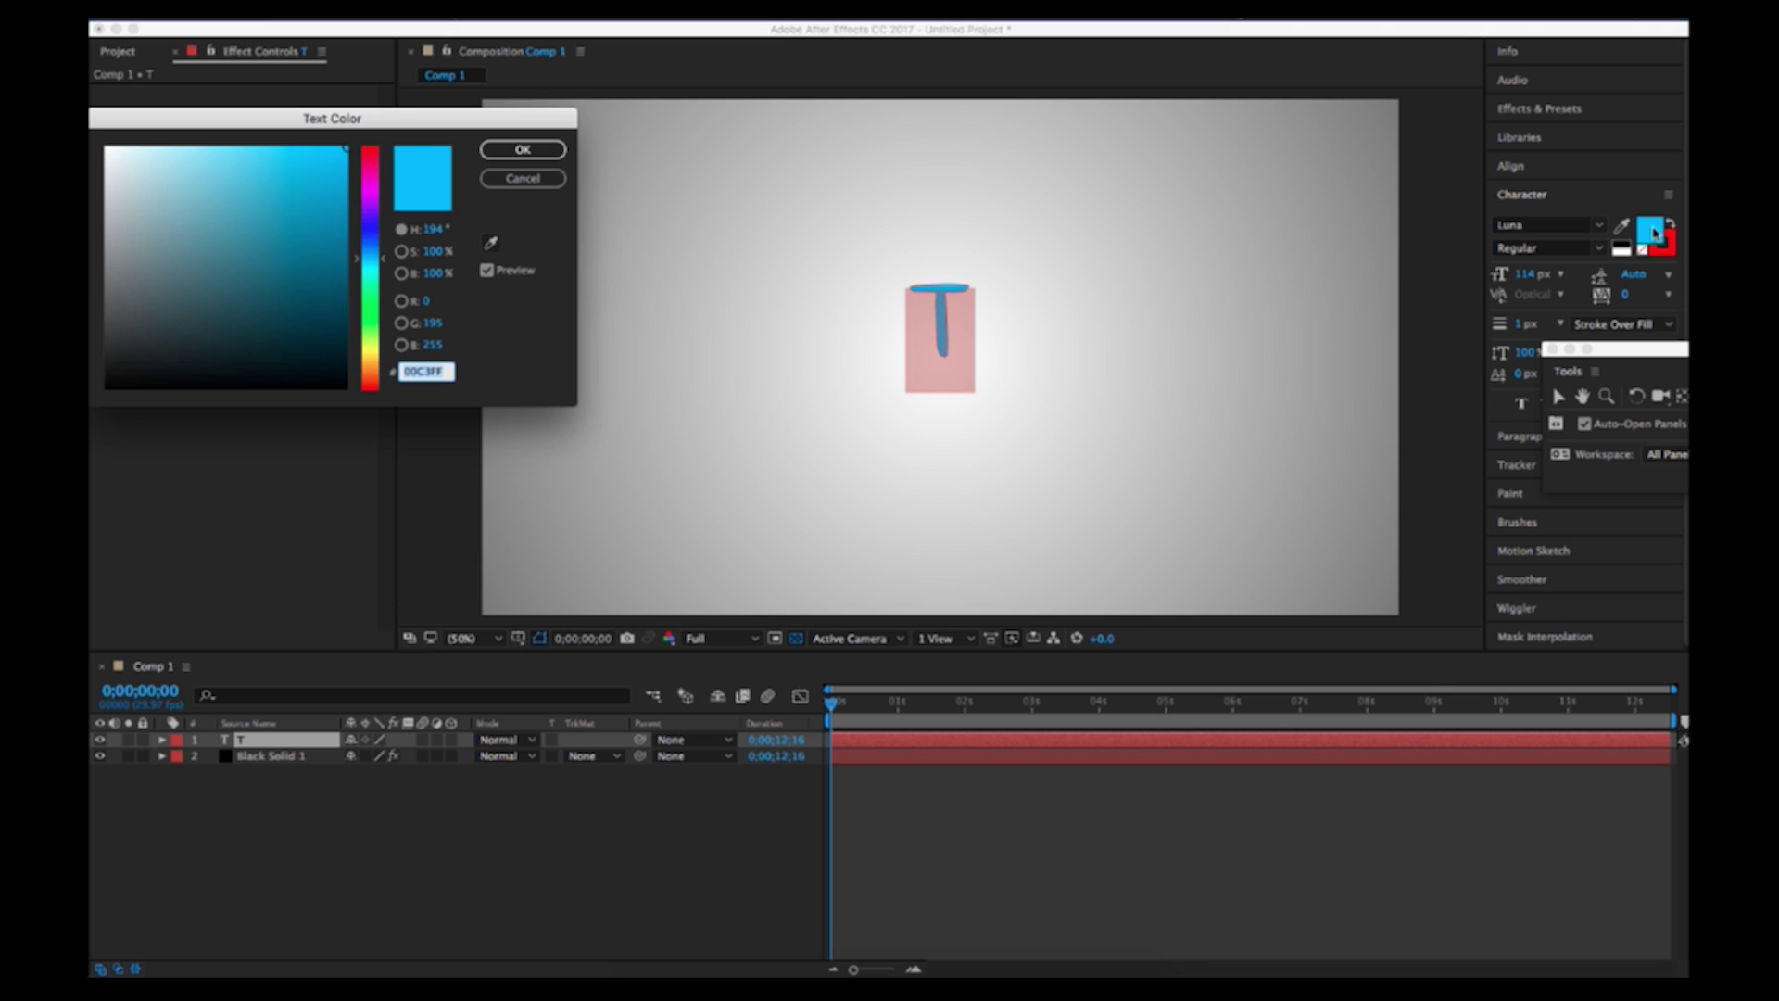
left_click(552, 149)
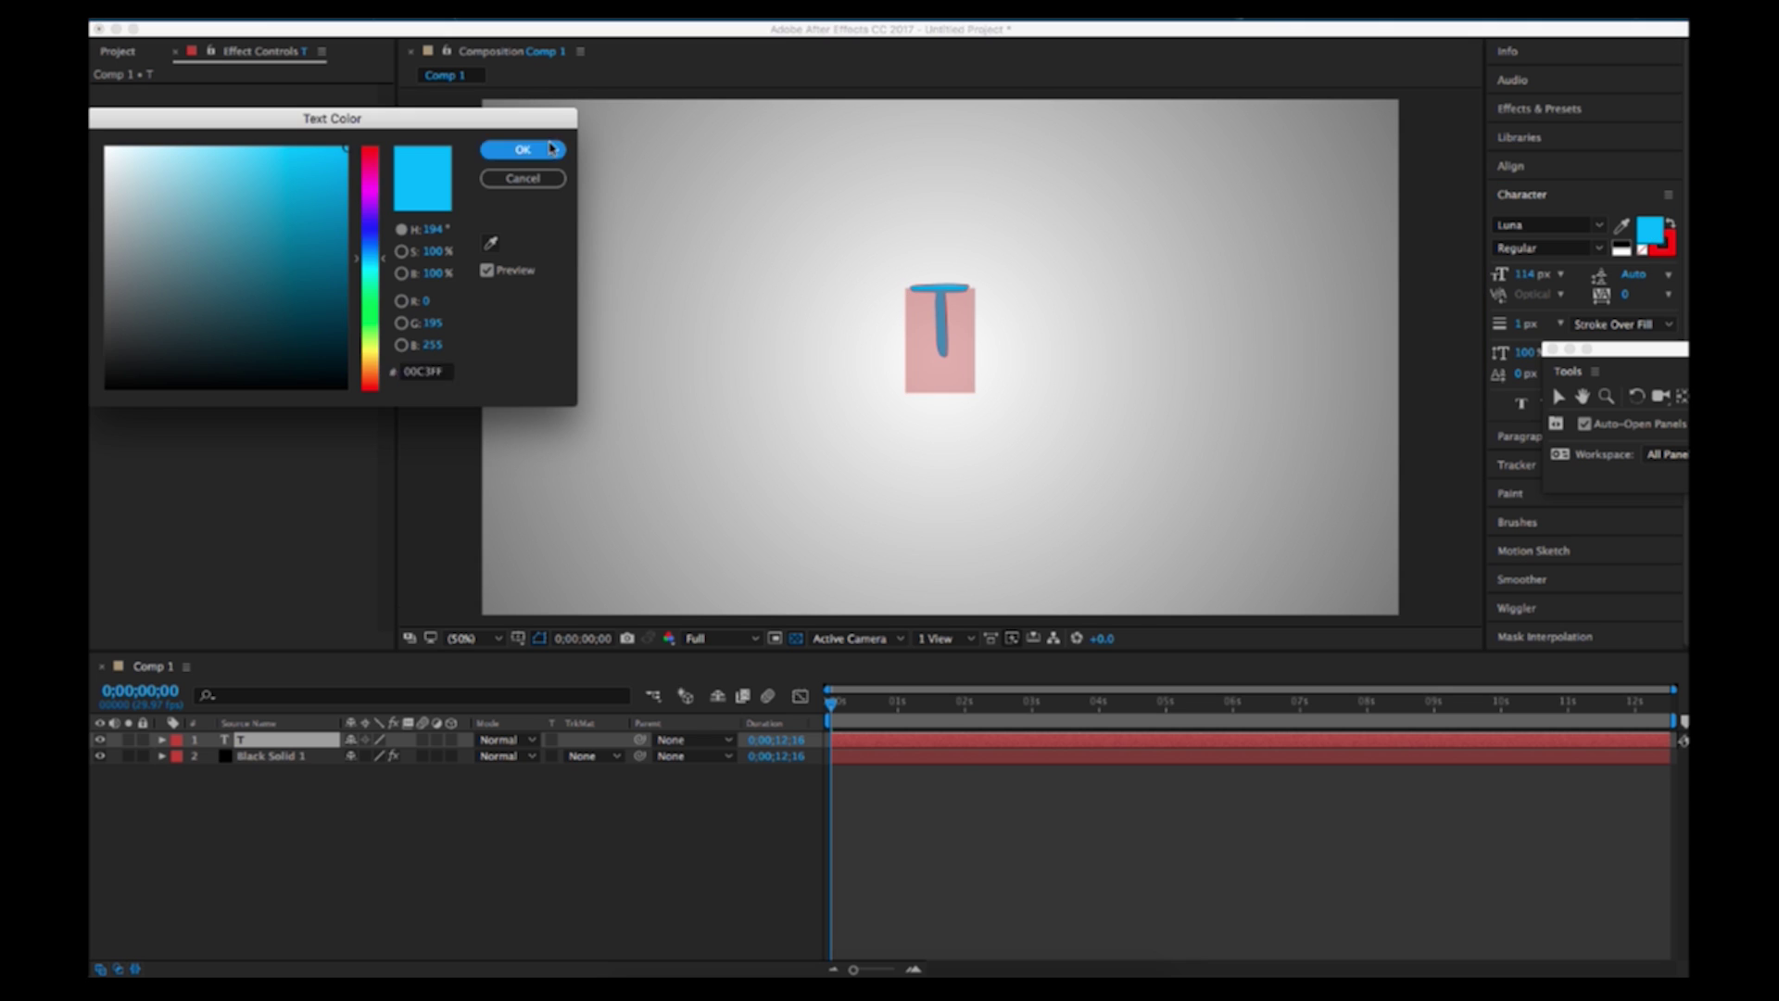
Match the letter's stroke color to its fill by setting it to 00C3FF
left_click(1659, 249)
type("00")
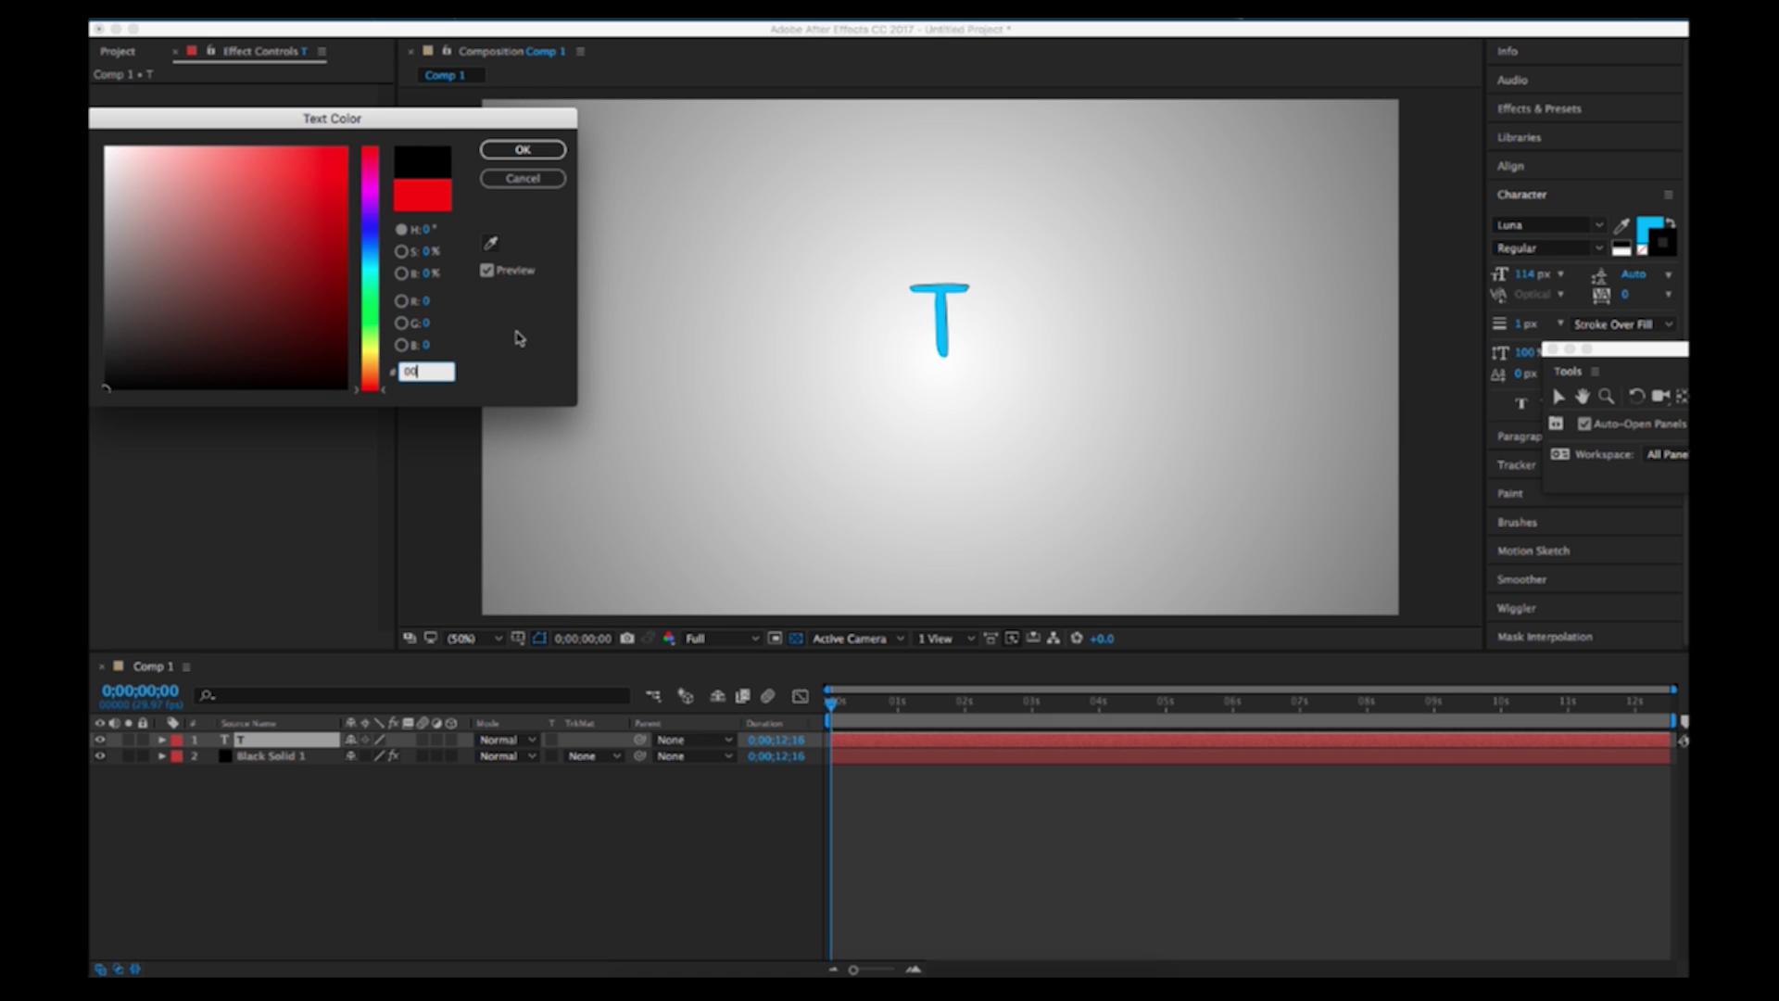
type("C3")
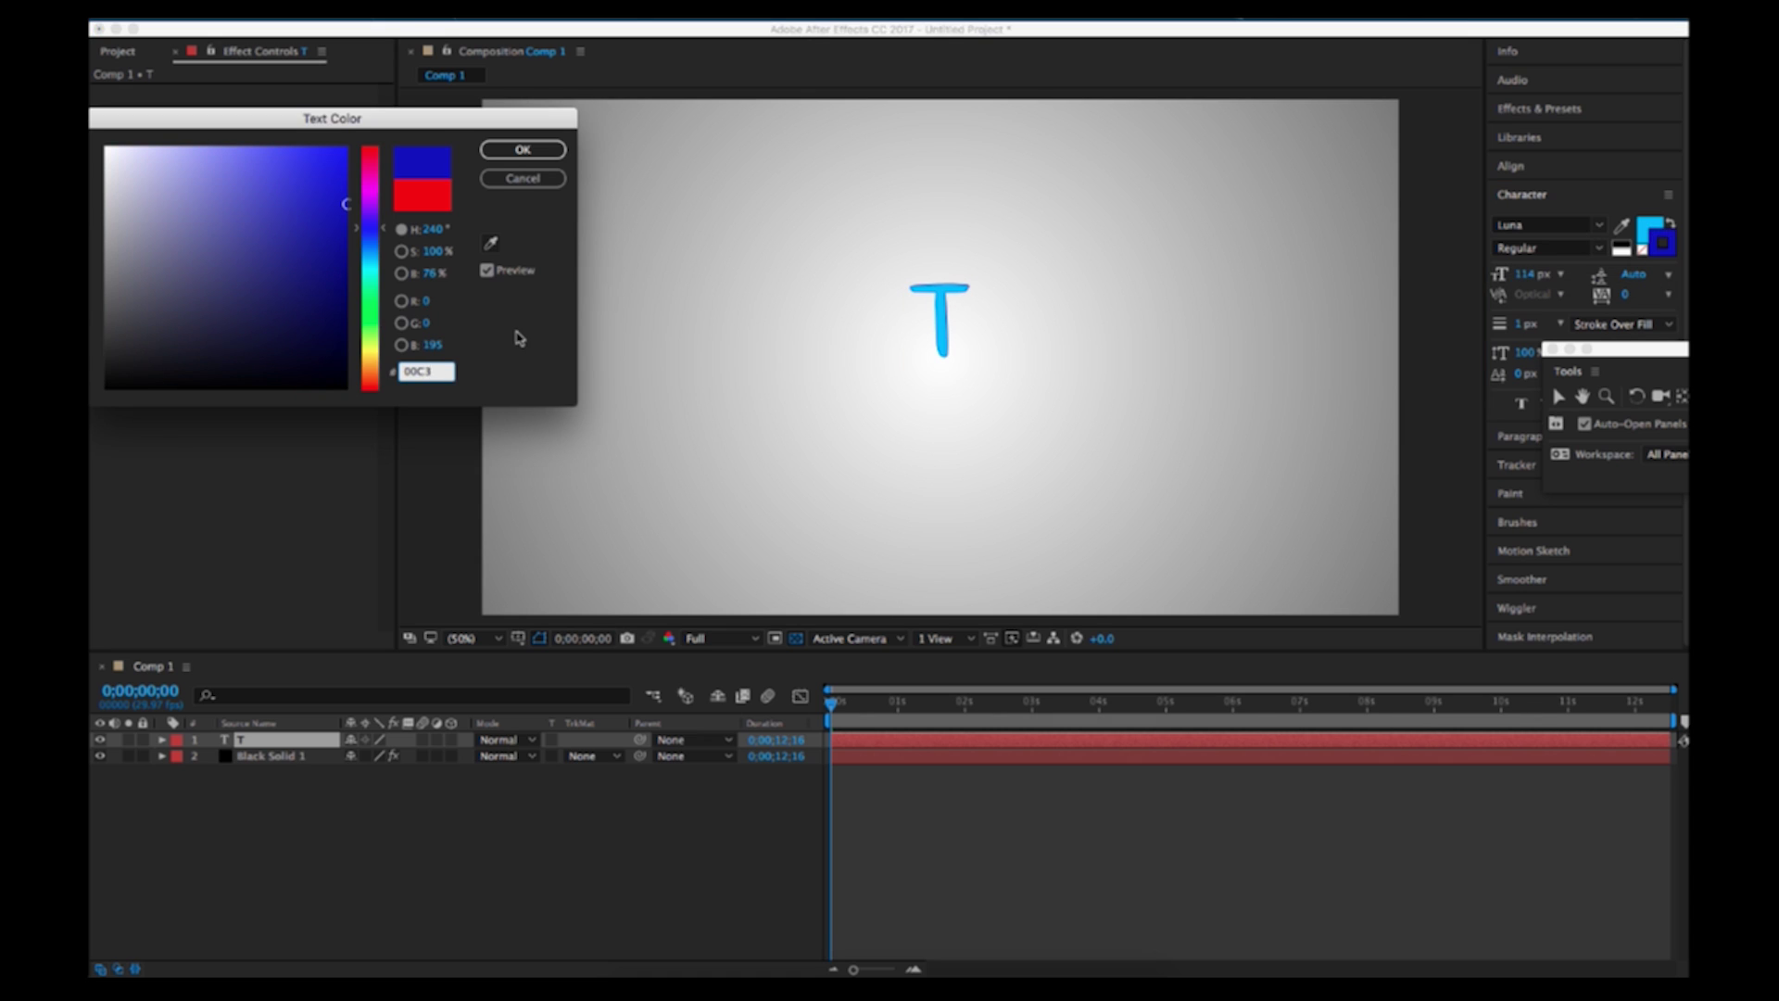
type("FF")
left_click(548, 150)
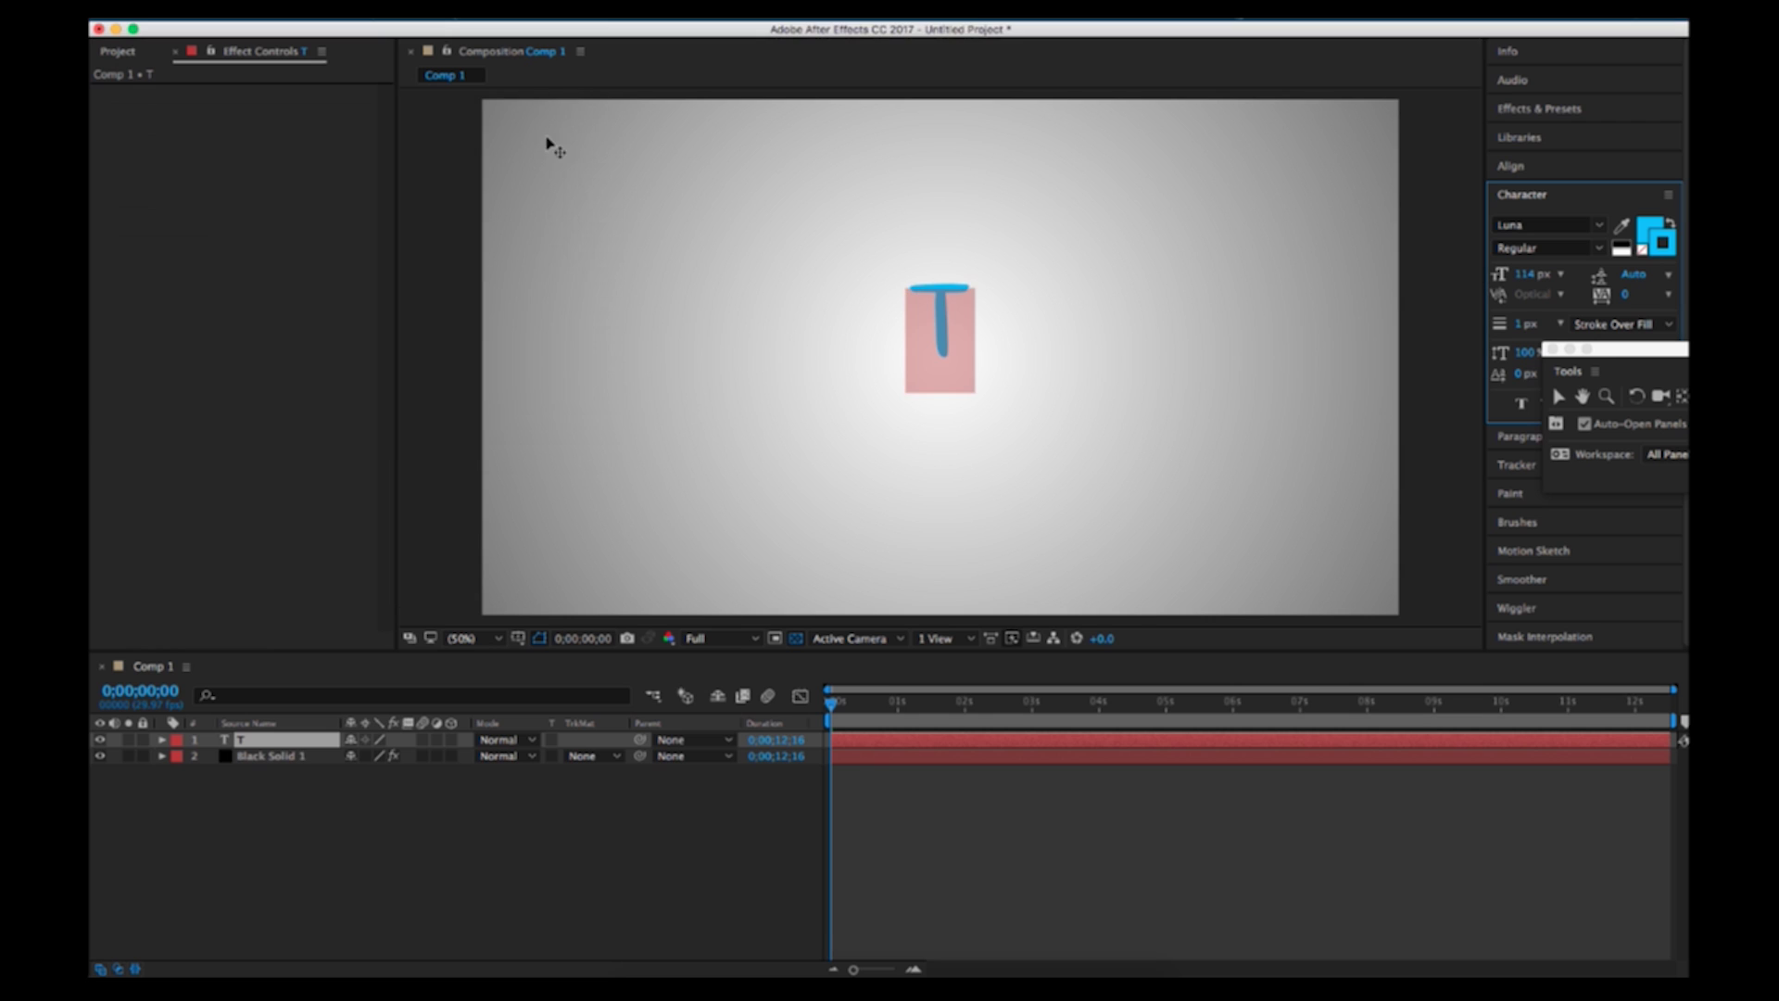
Expand the T layer's transform properties and try scaling the letter to 184%, undoing the scale change
left_click(163, 740)
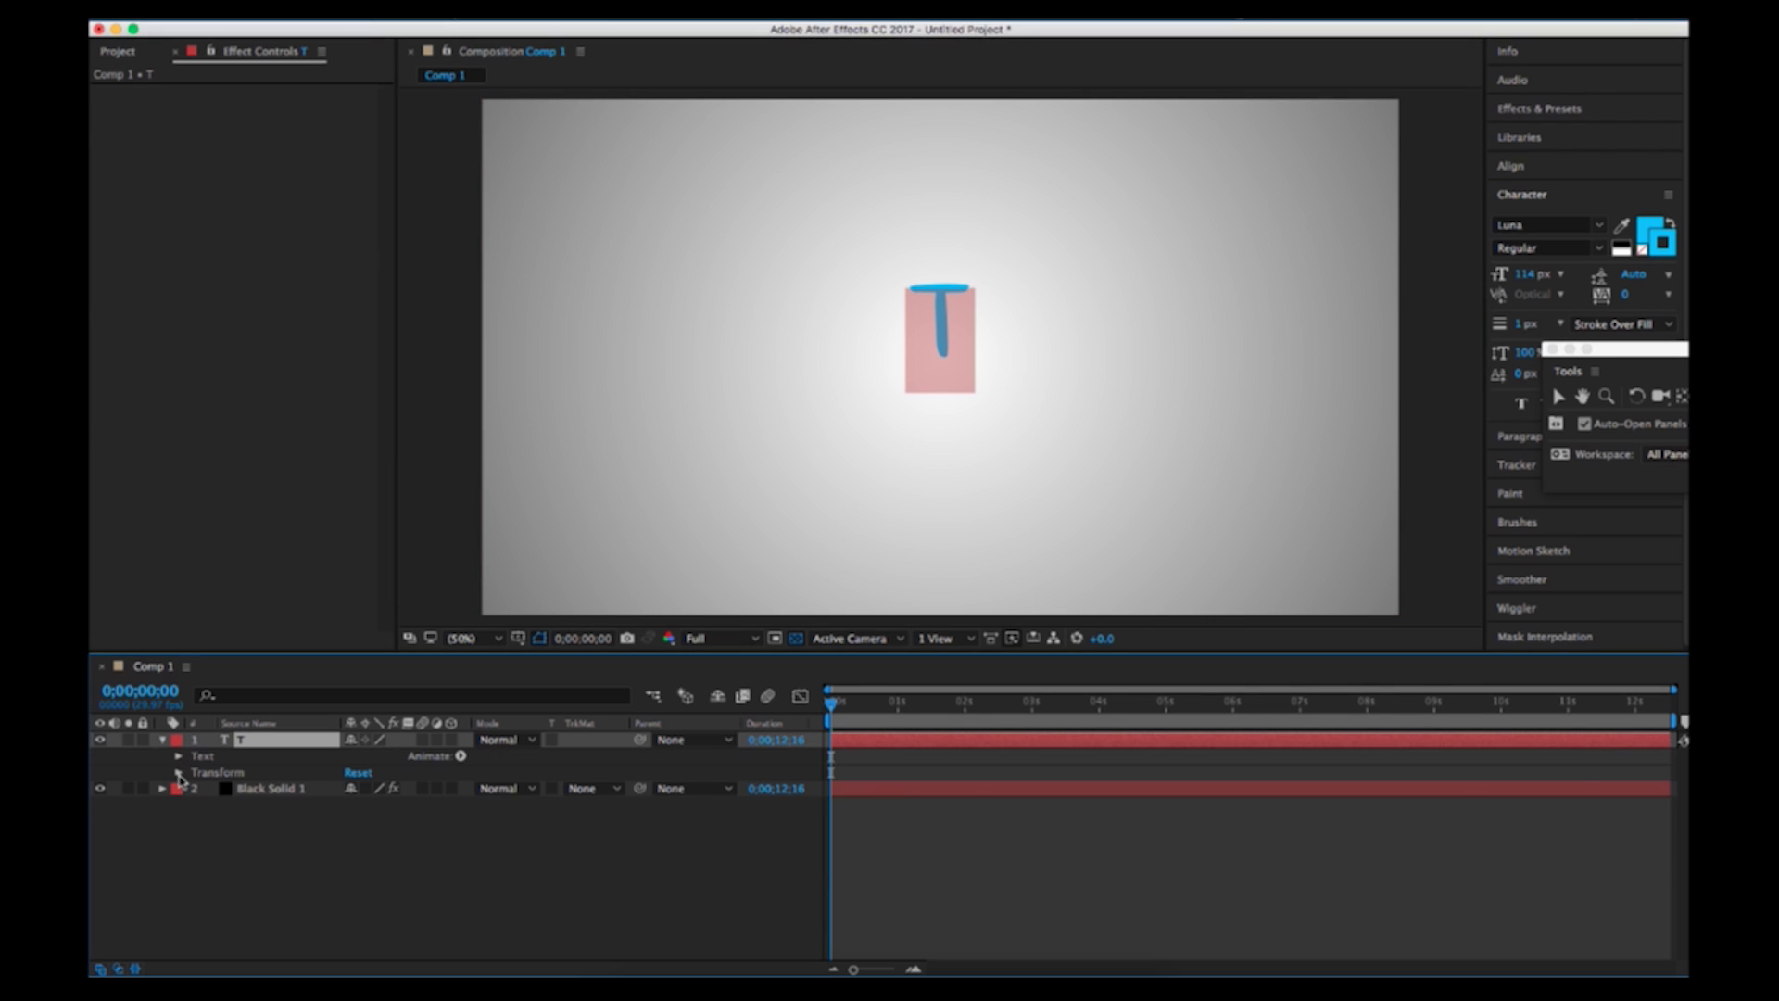
left_click(179, 773)
left_click_drag(370, 821, 460, 815)
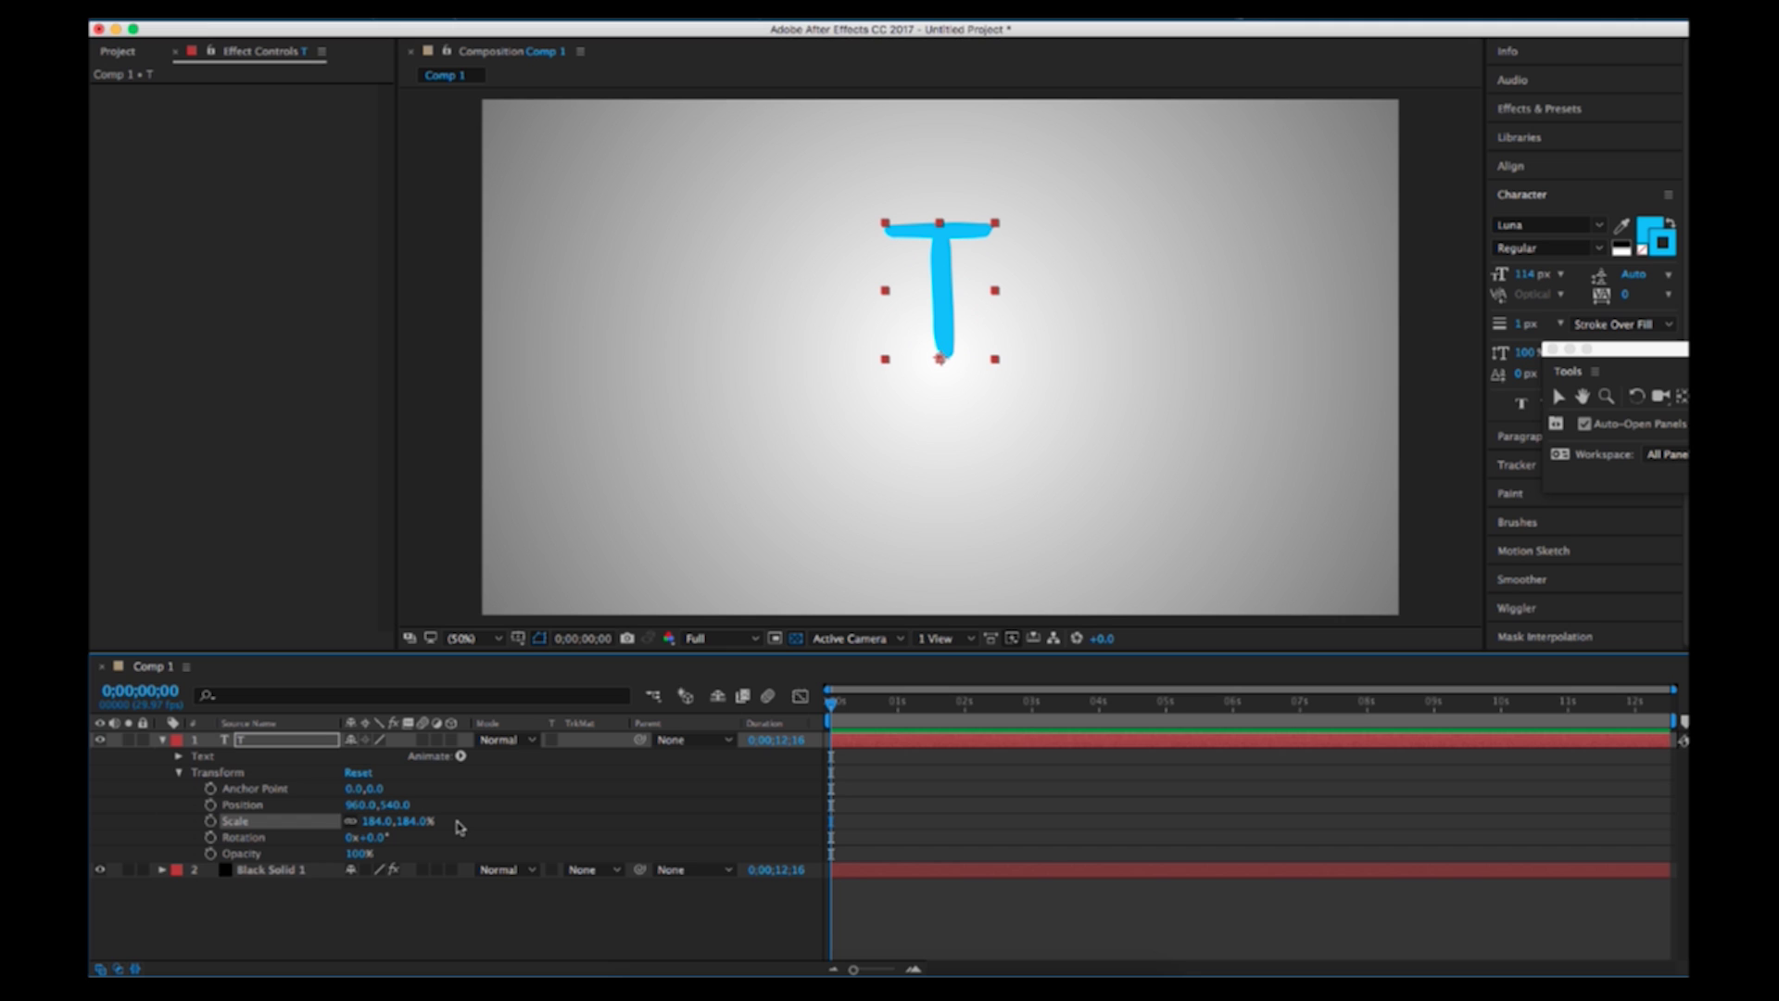
key("super+z")
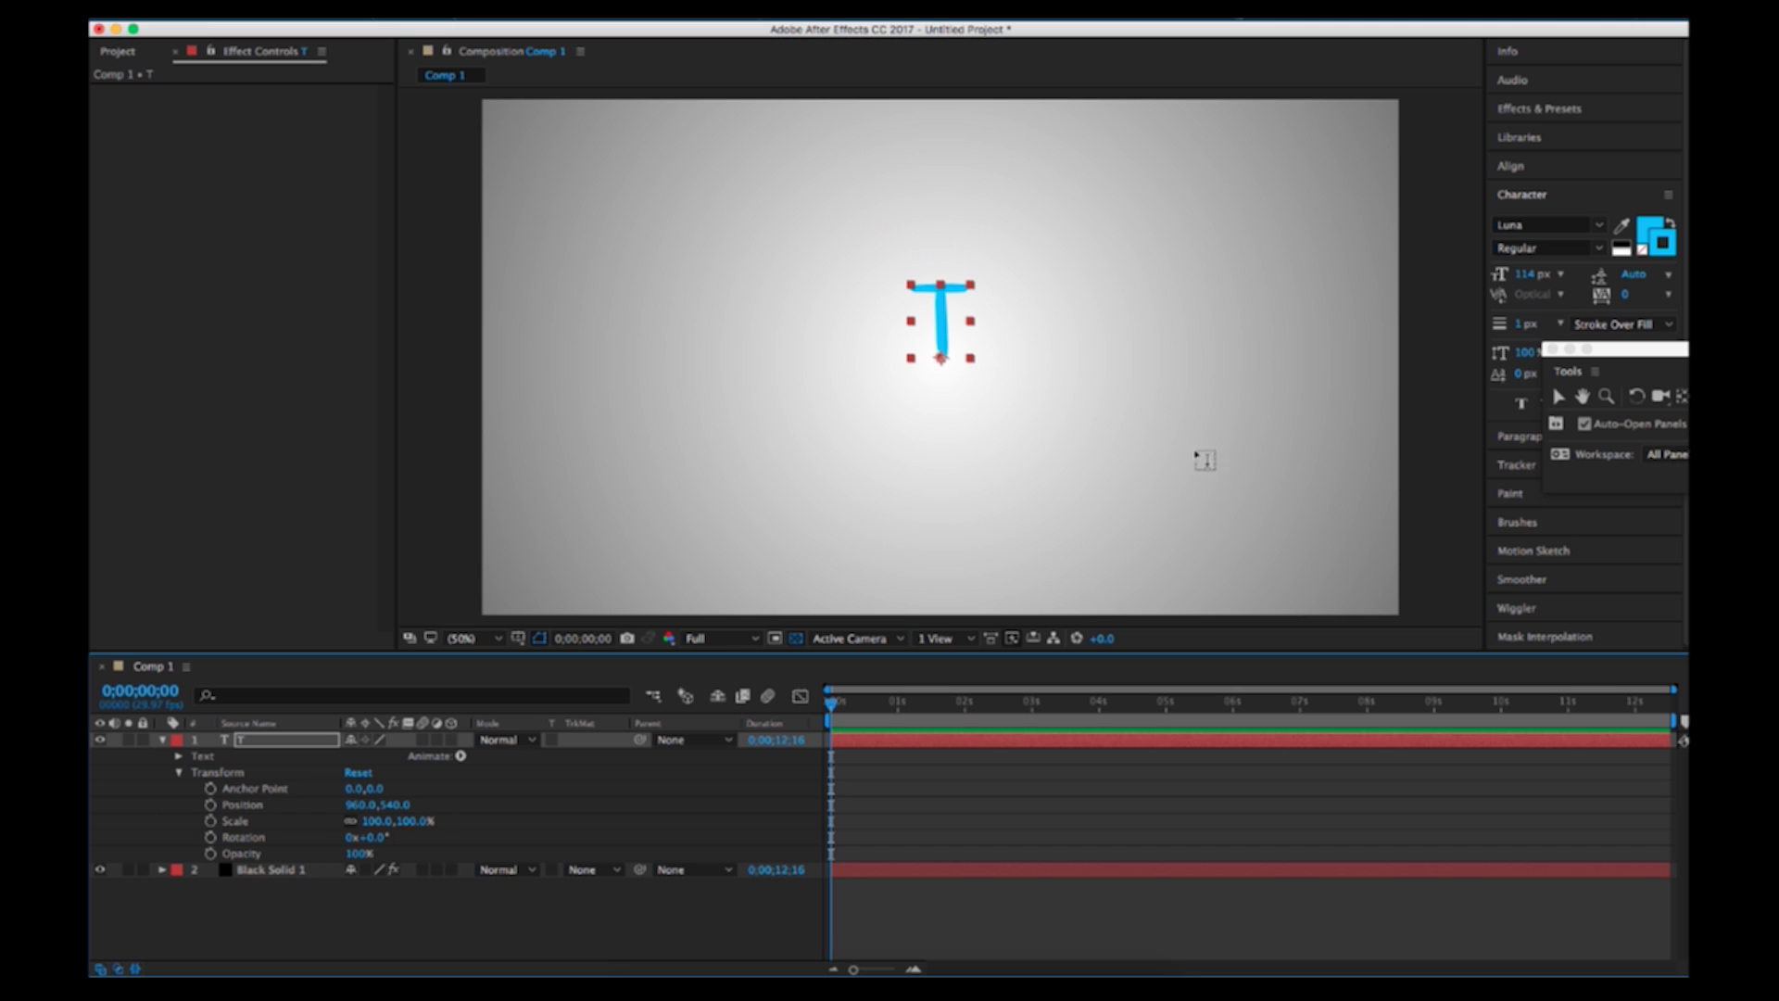
Enlarge the letter T by setting its font size to 223 px, and return to the Selection tool
left_click(964, 320)
left_click_drag(918, 319, 976, 320)
left_click_drag(1523, 273, 1639, 277)
left_click(1559, 396)
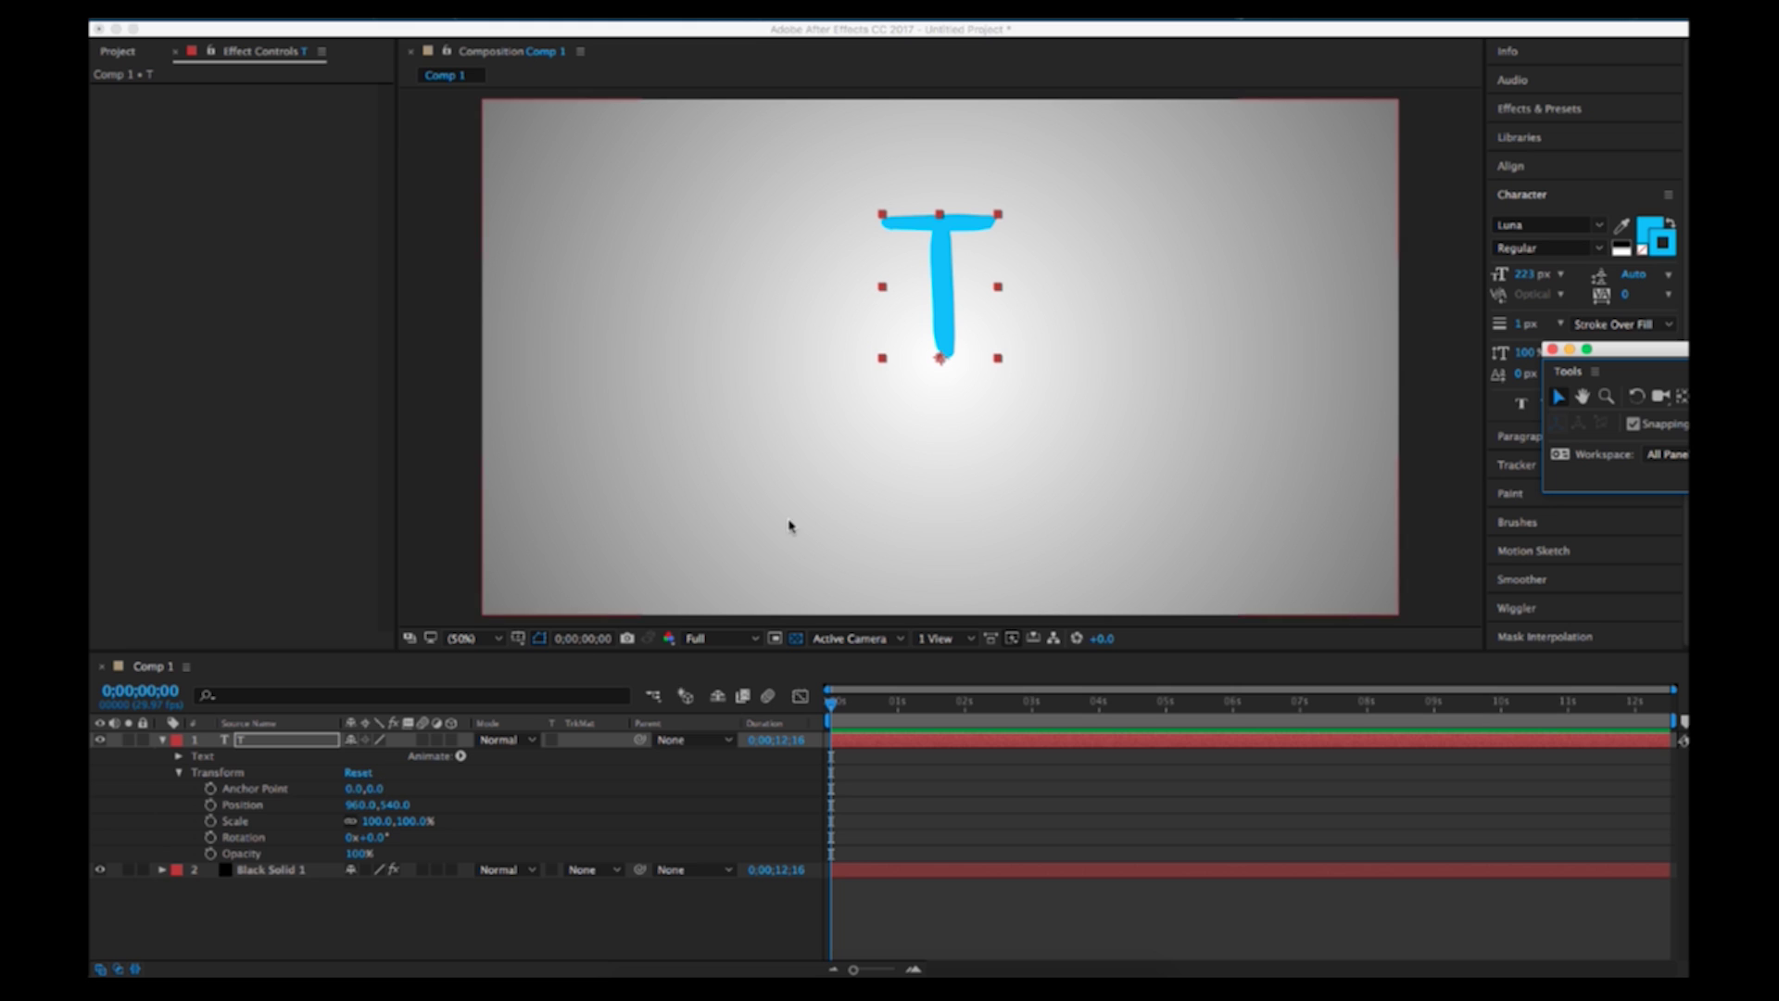
Put the T's anchor point at the top of the letter (0.0, -308.0) and set its position to 382.0, 540.0
left_click(940, 358)
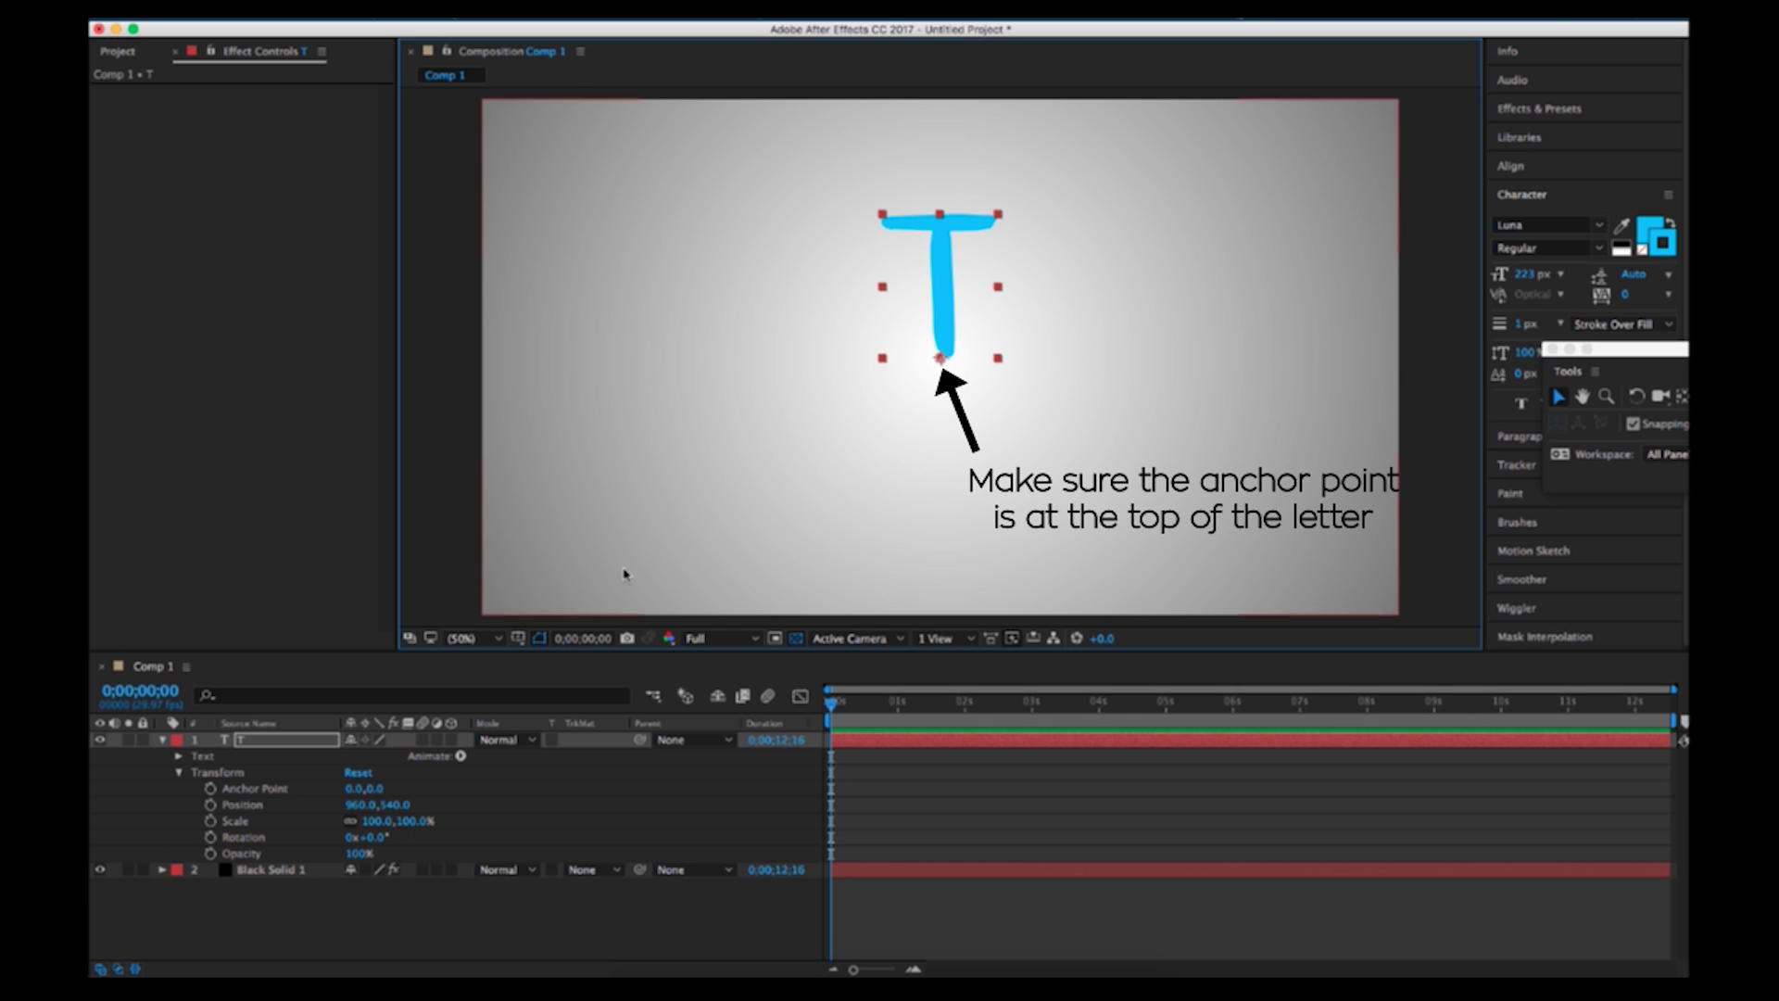
left_click_drag(382, 785, 231, 782)
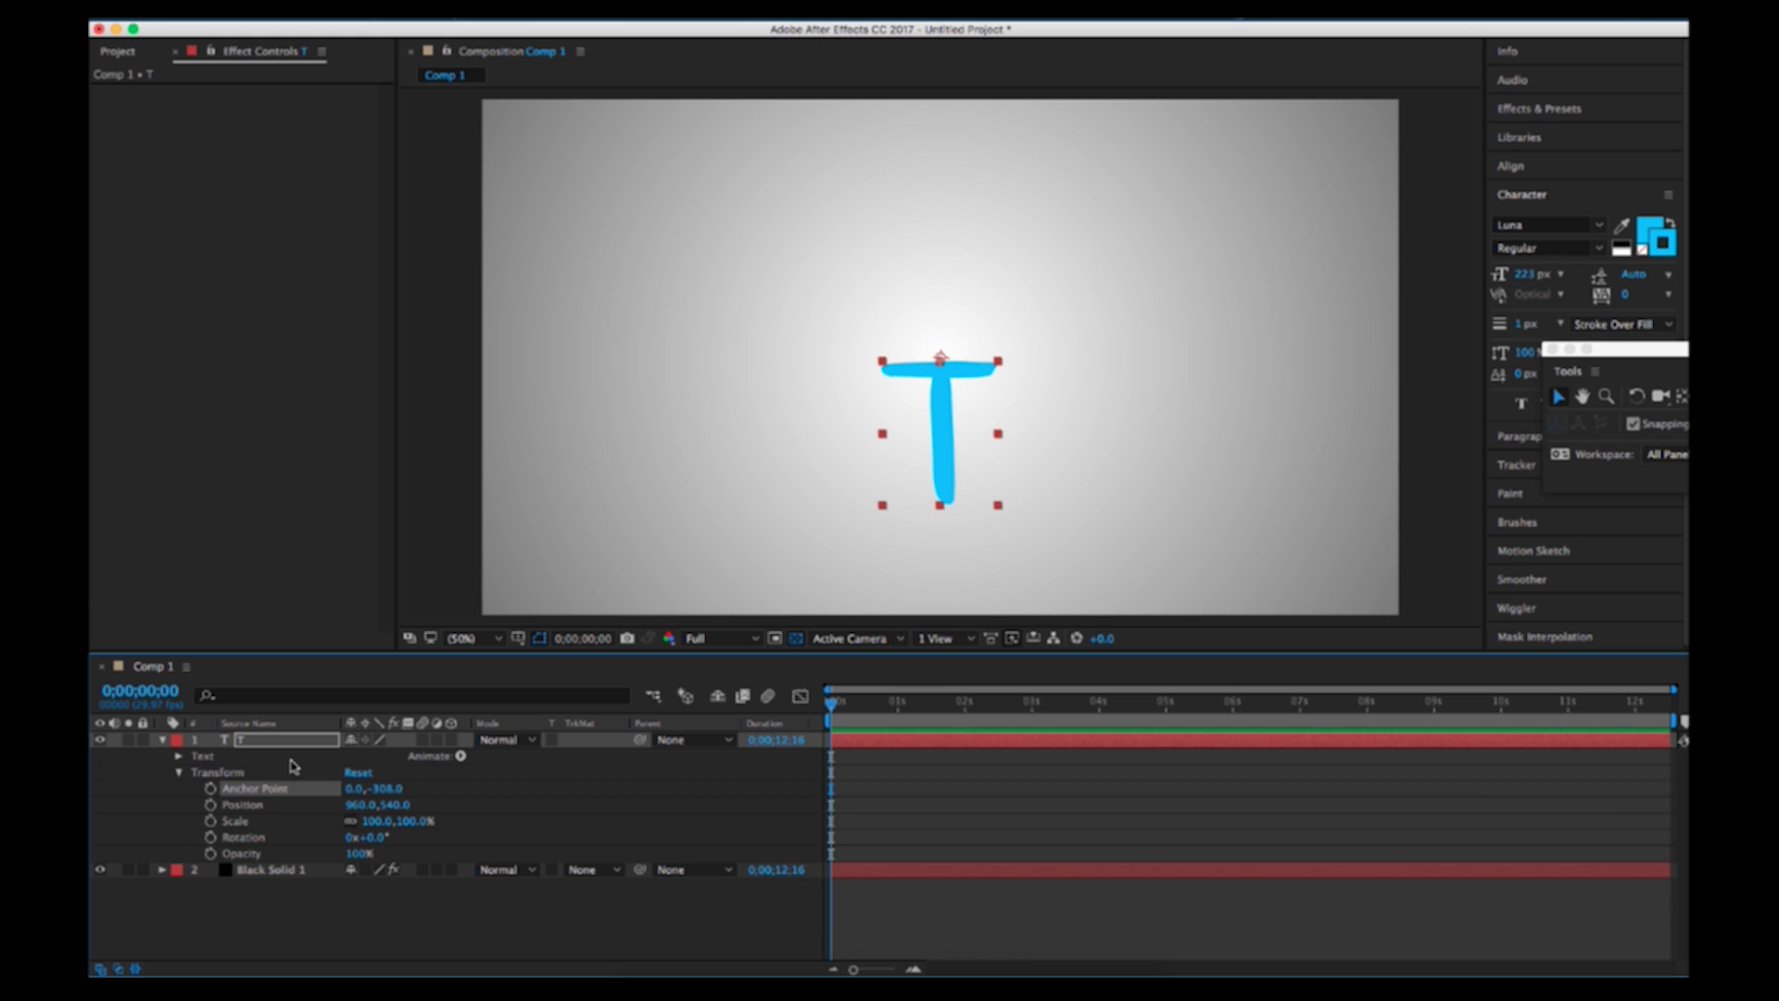
left_click_drag(350, 799, 167, 825)
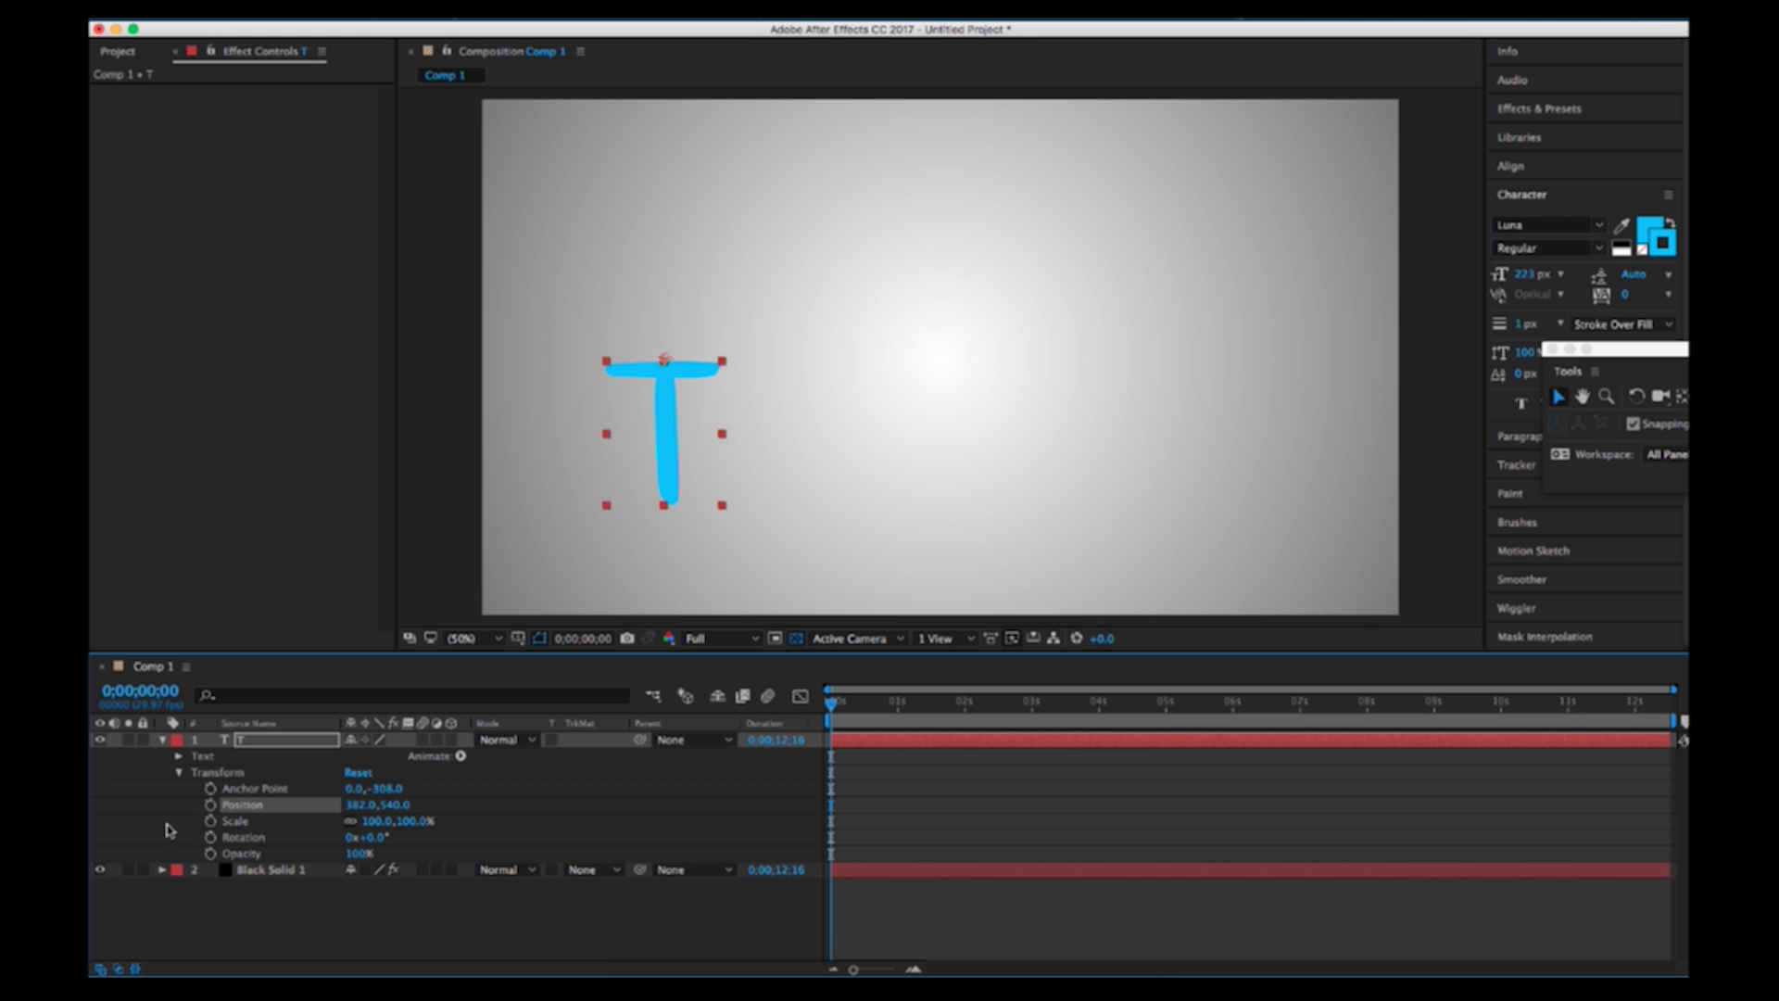
Set the T's position to 313.0, 371.0 and add a Bevel and Emboss layer style to the letter
left_click_drag(393, 799, 337, 805)
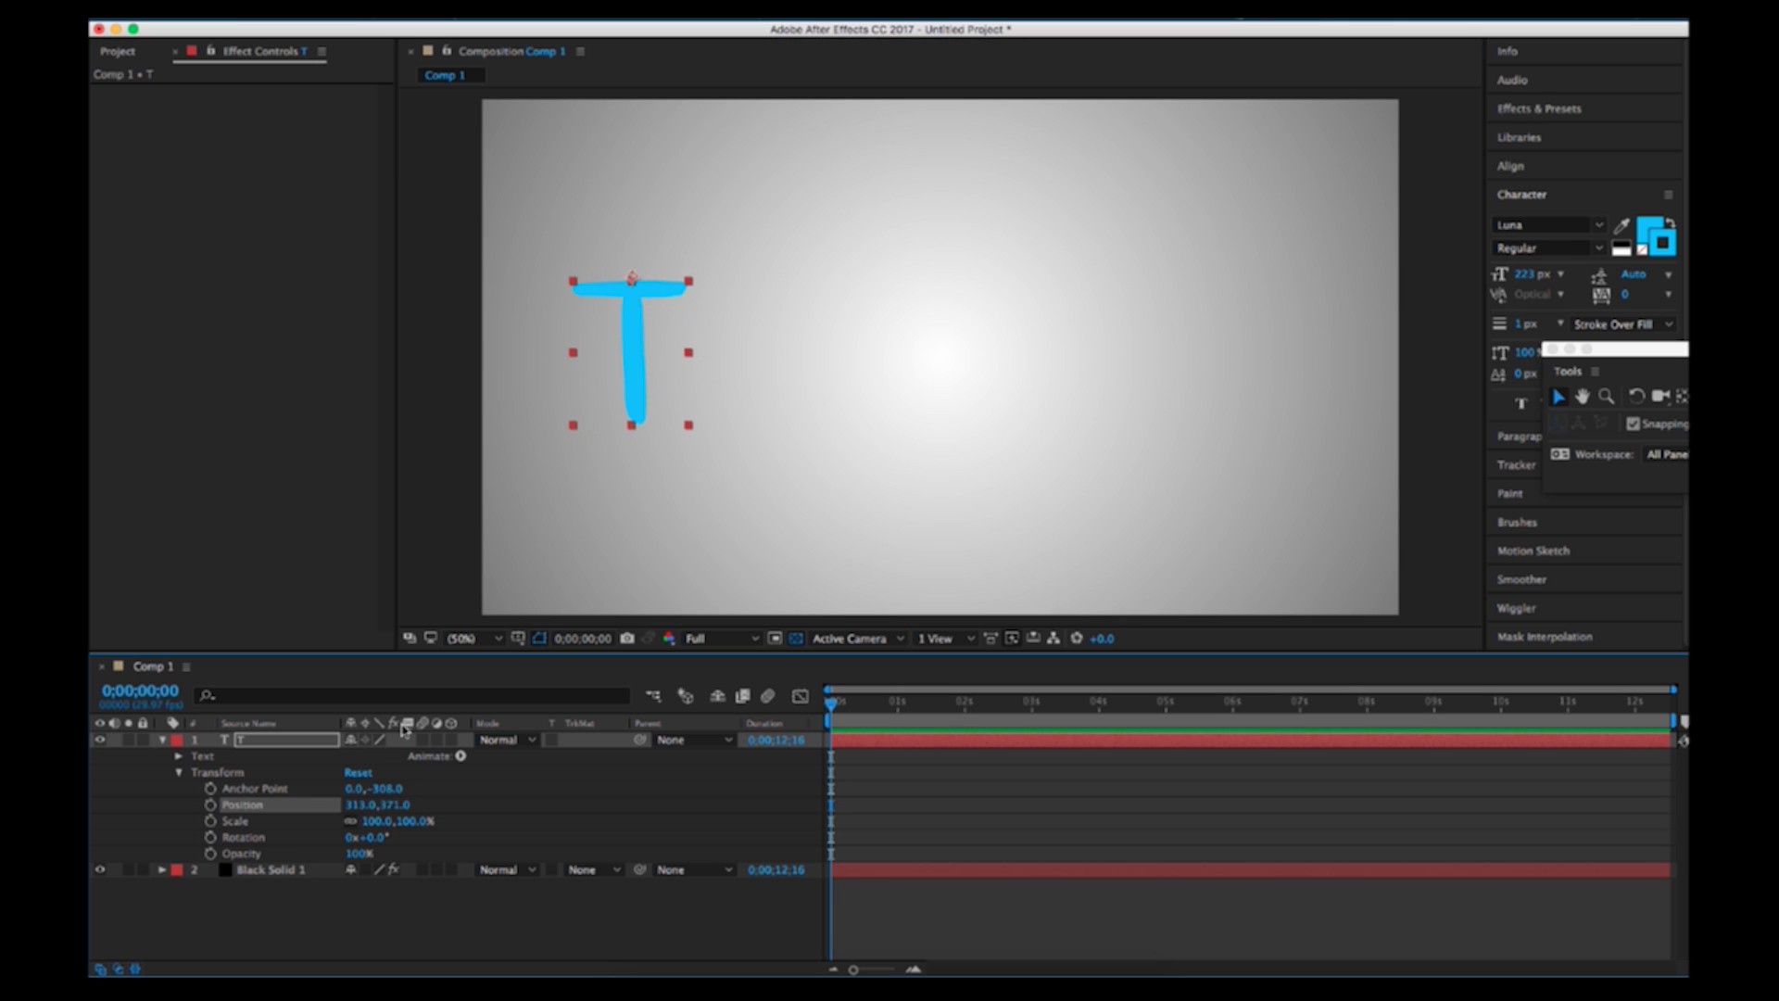
left_click(330, 739)
right_click(322, 739)
mouse_move(412, 489)
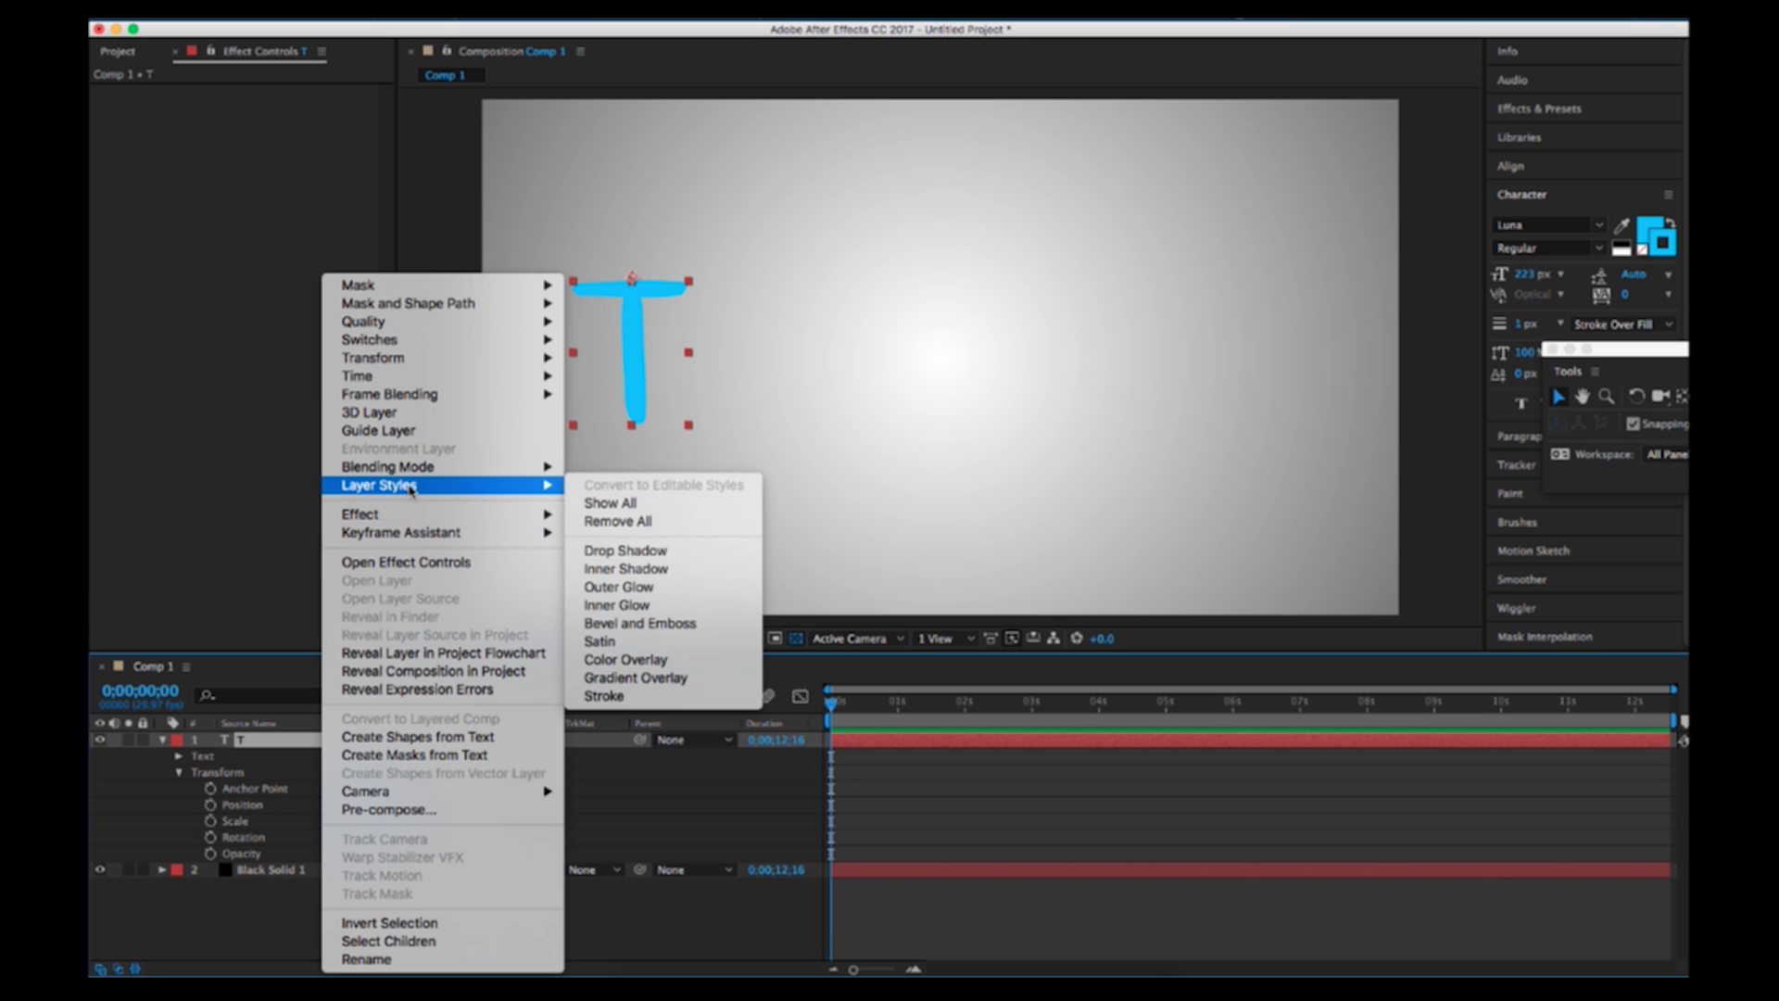
left_click(649, 622)
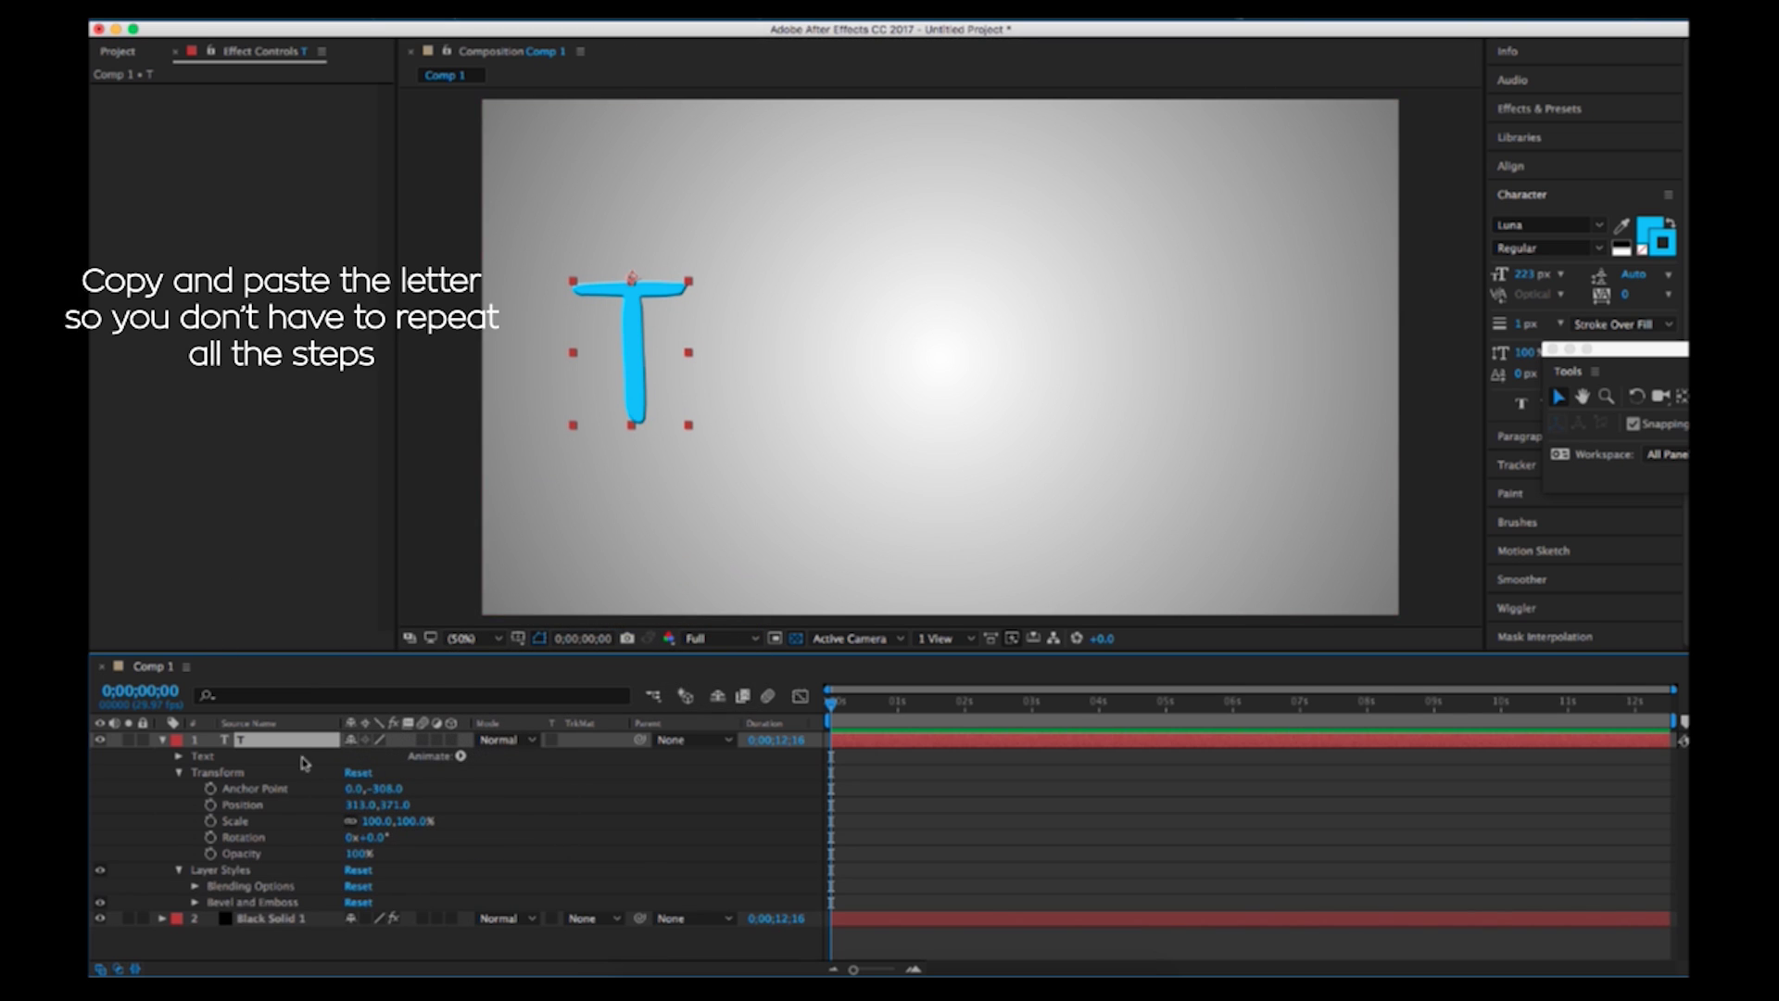
Make a copy of the T layer and replace the copy's letter with a lowercase u
key("super+c")
key("super+v")
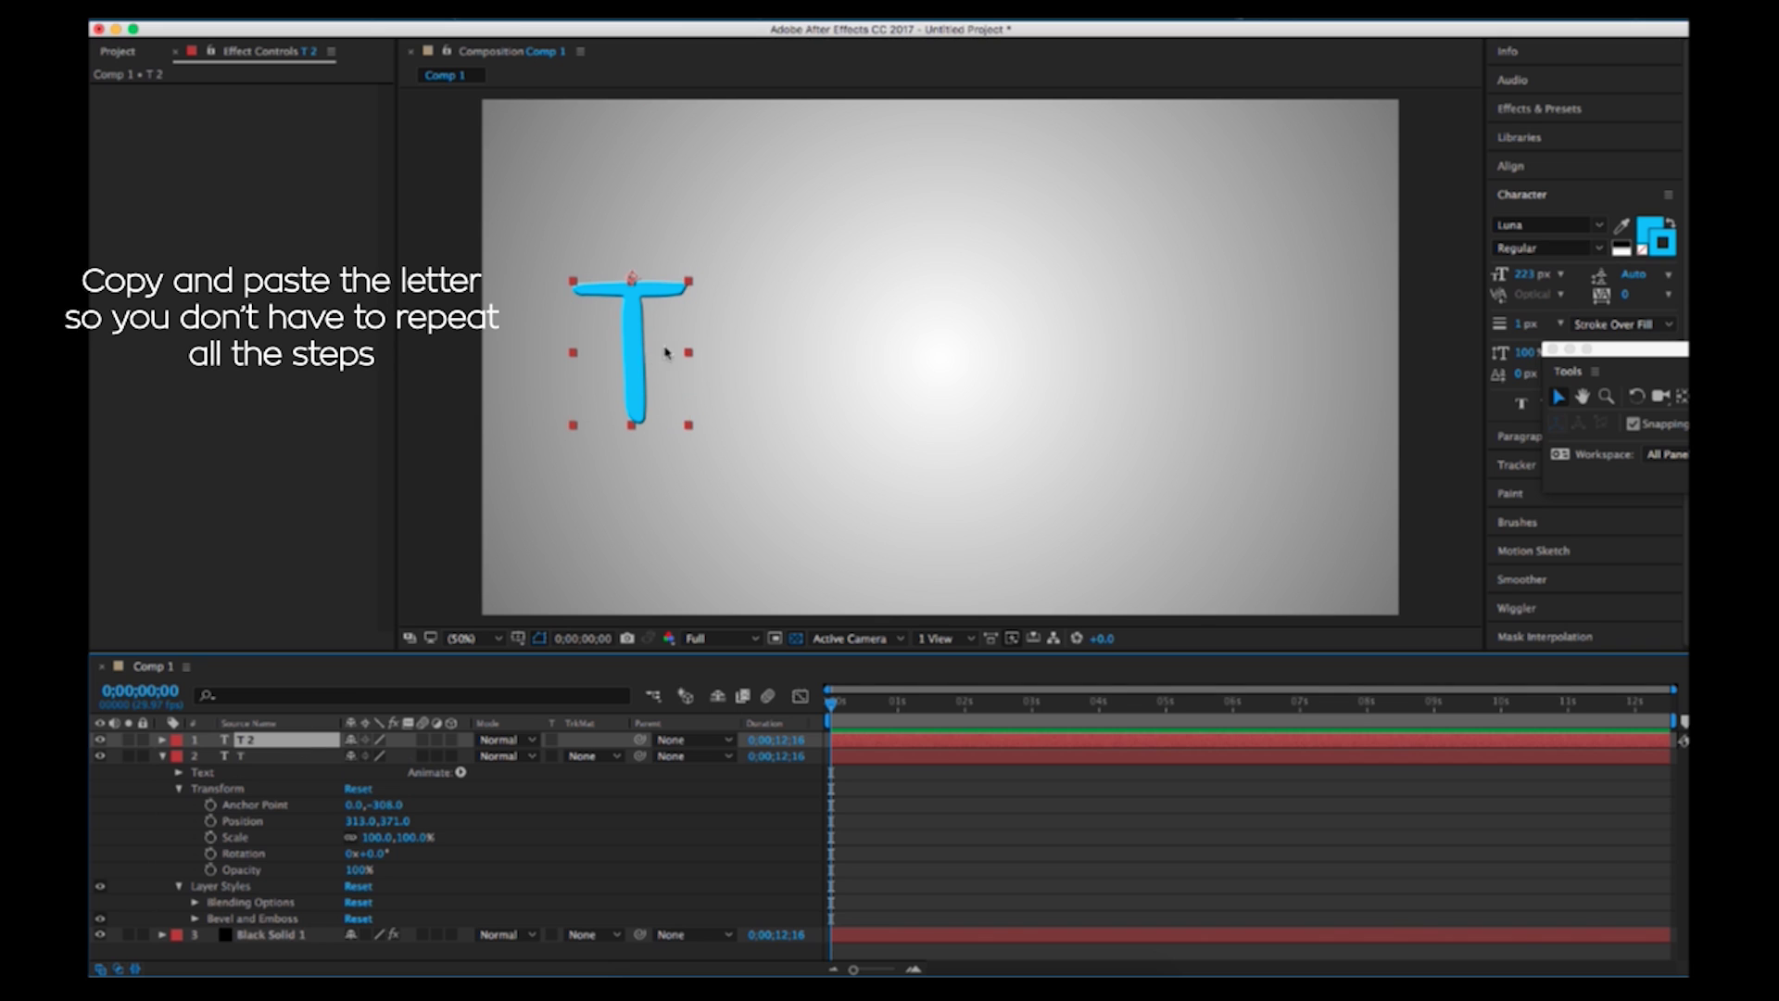
left_click_drag(1623, 352, 1466, 317)
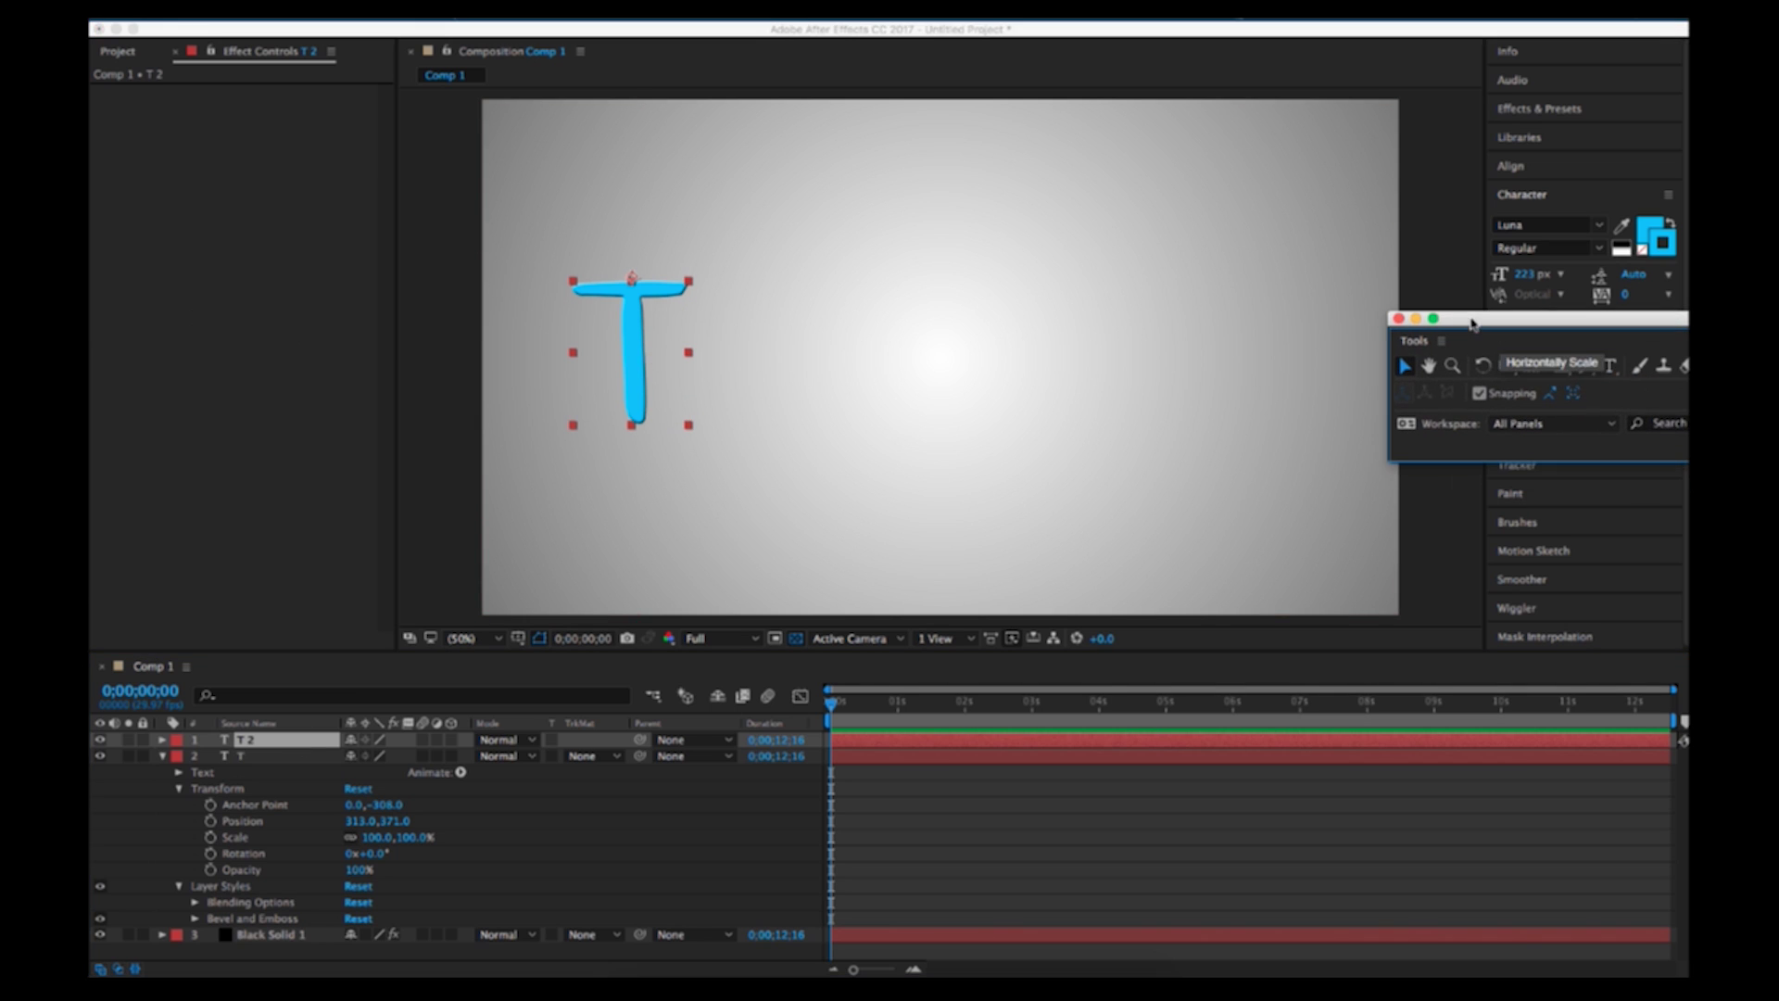
left_click(1606, 363)
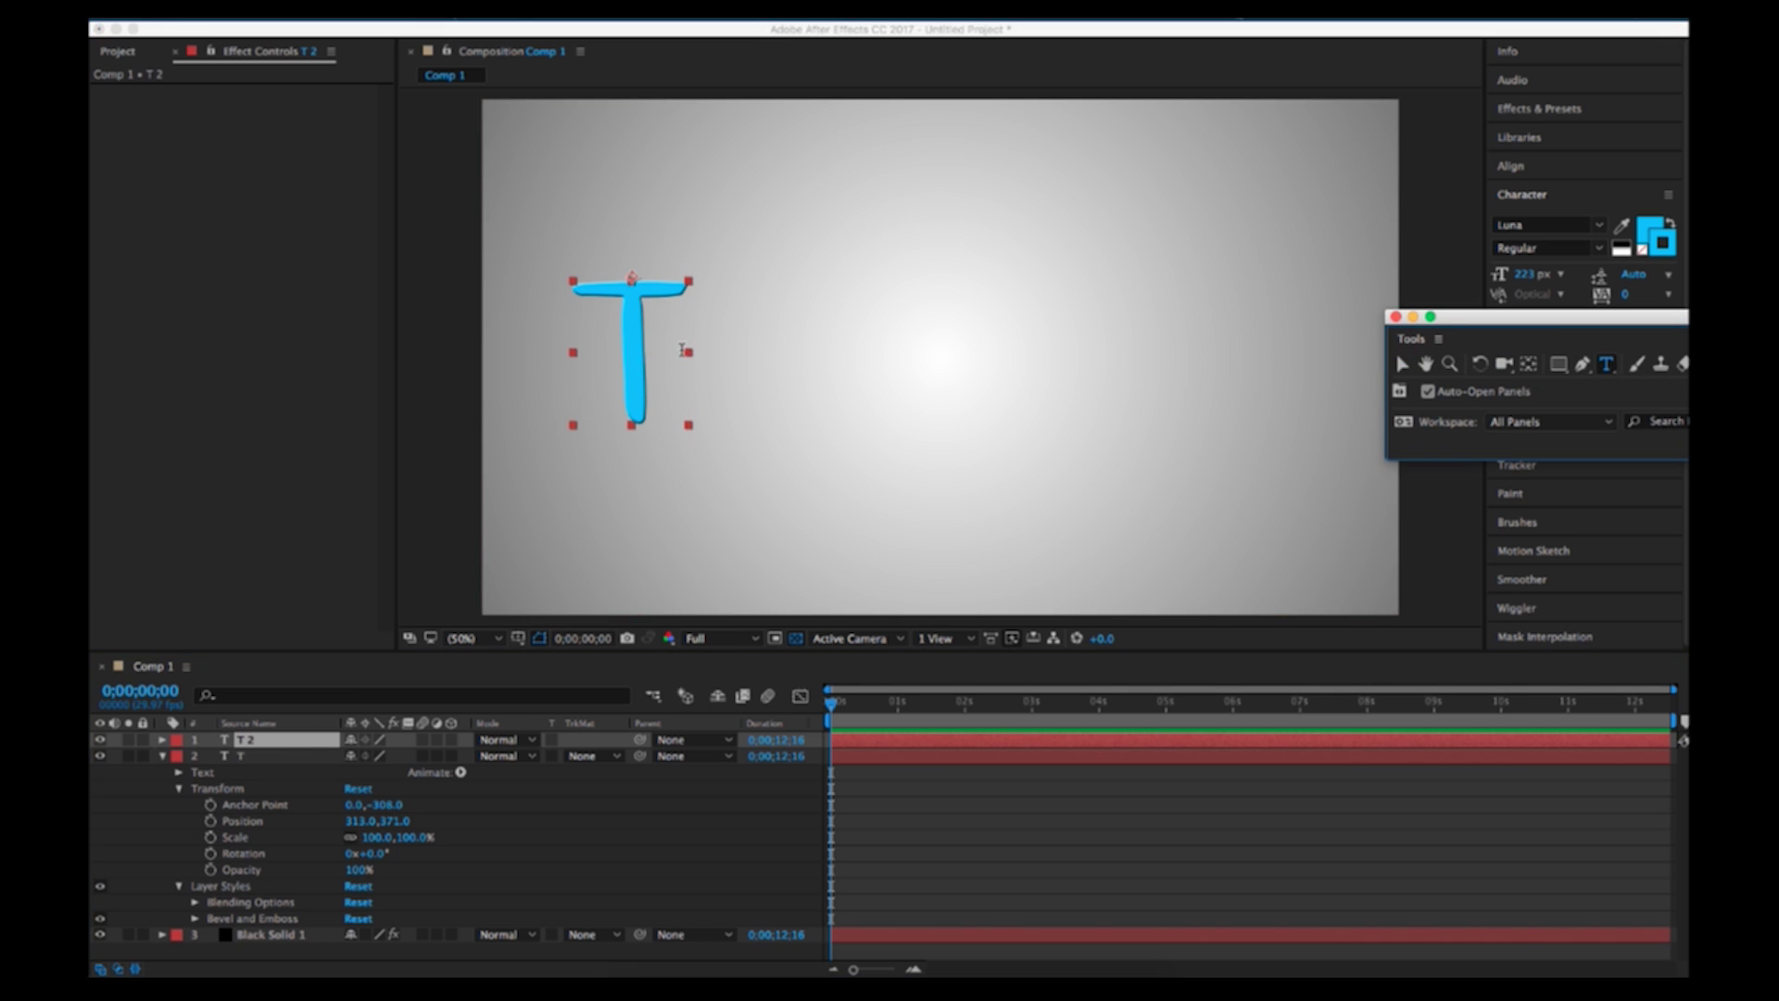
left_click_drag(682, 350, 572, 353)
type("u")
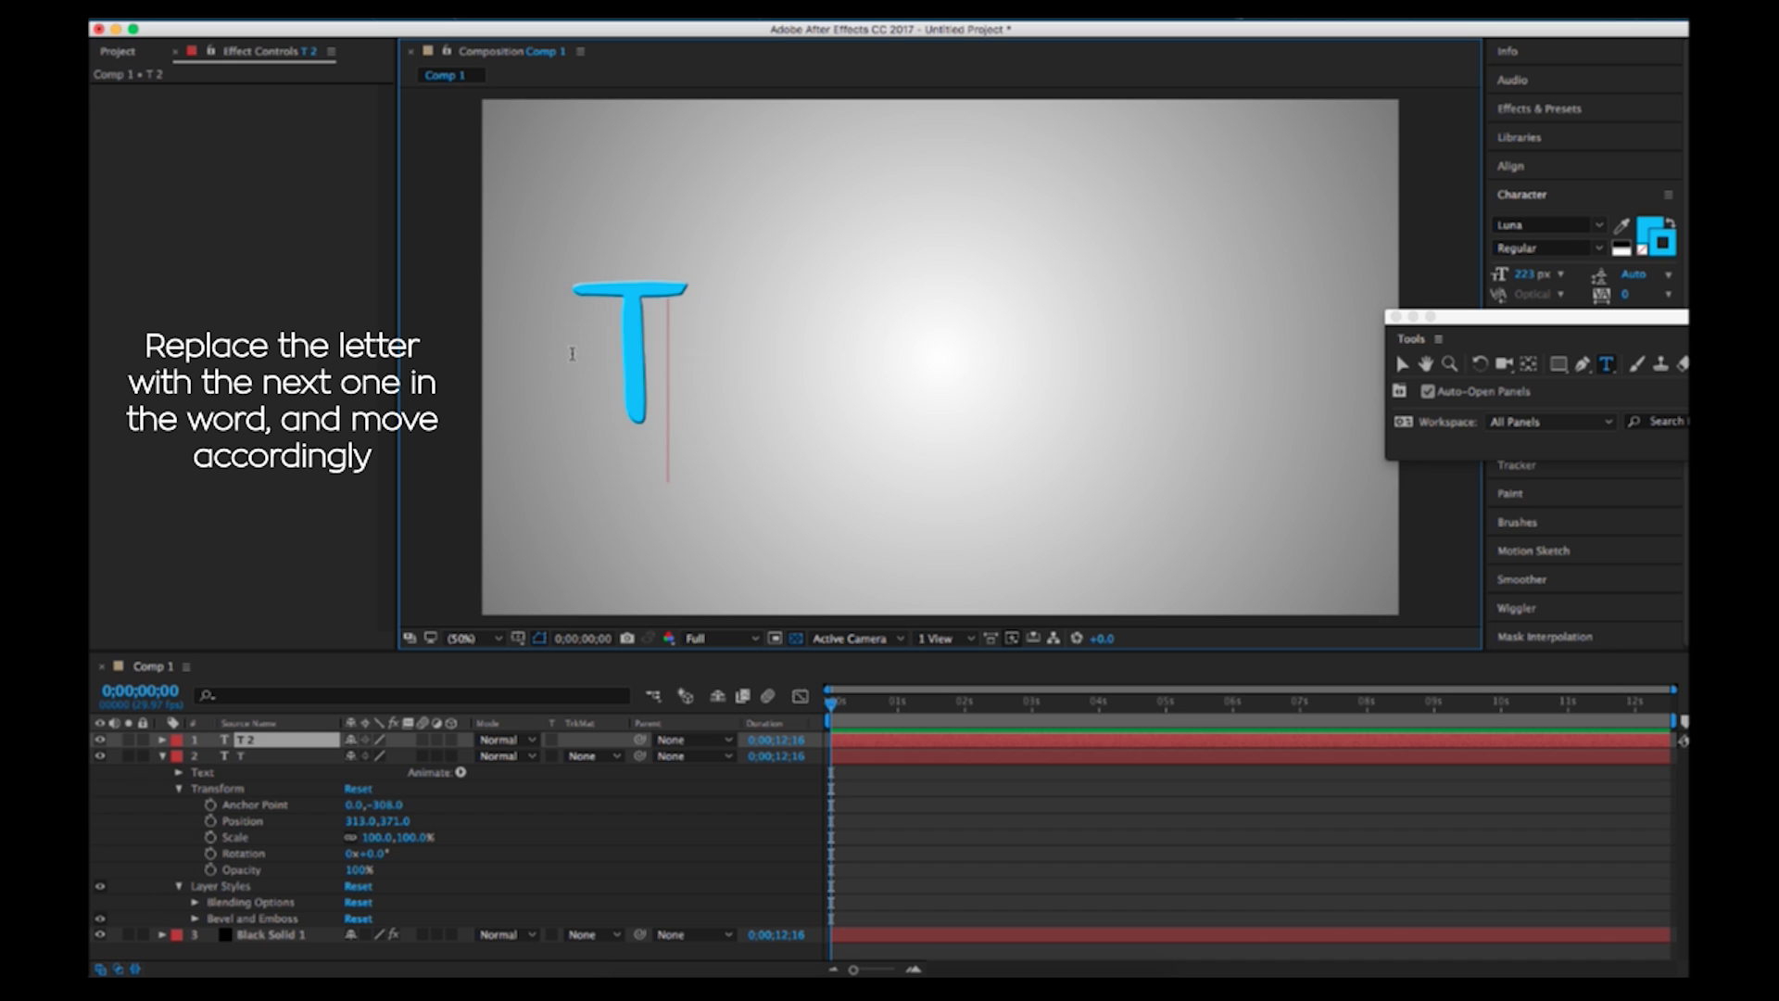
Place the u beside the T at position 496.0, 461.0, with its anchor point at the top of the letter (-4.0, -234.0)
left_click(163, 755)
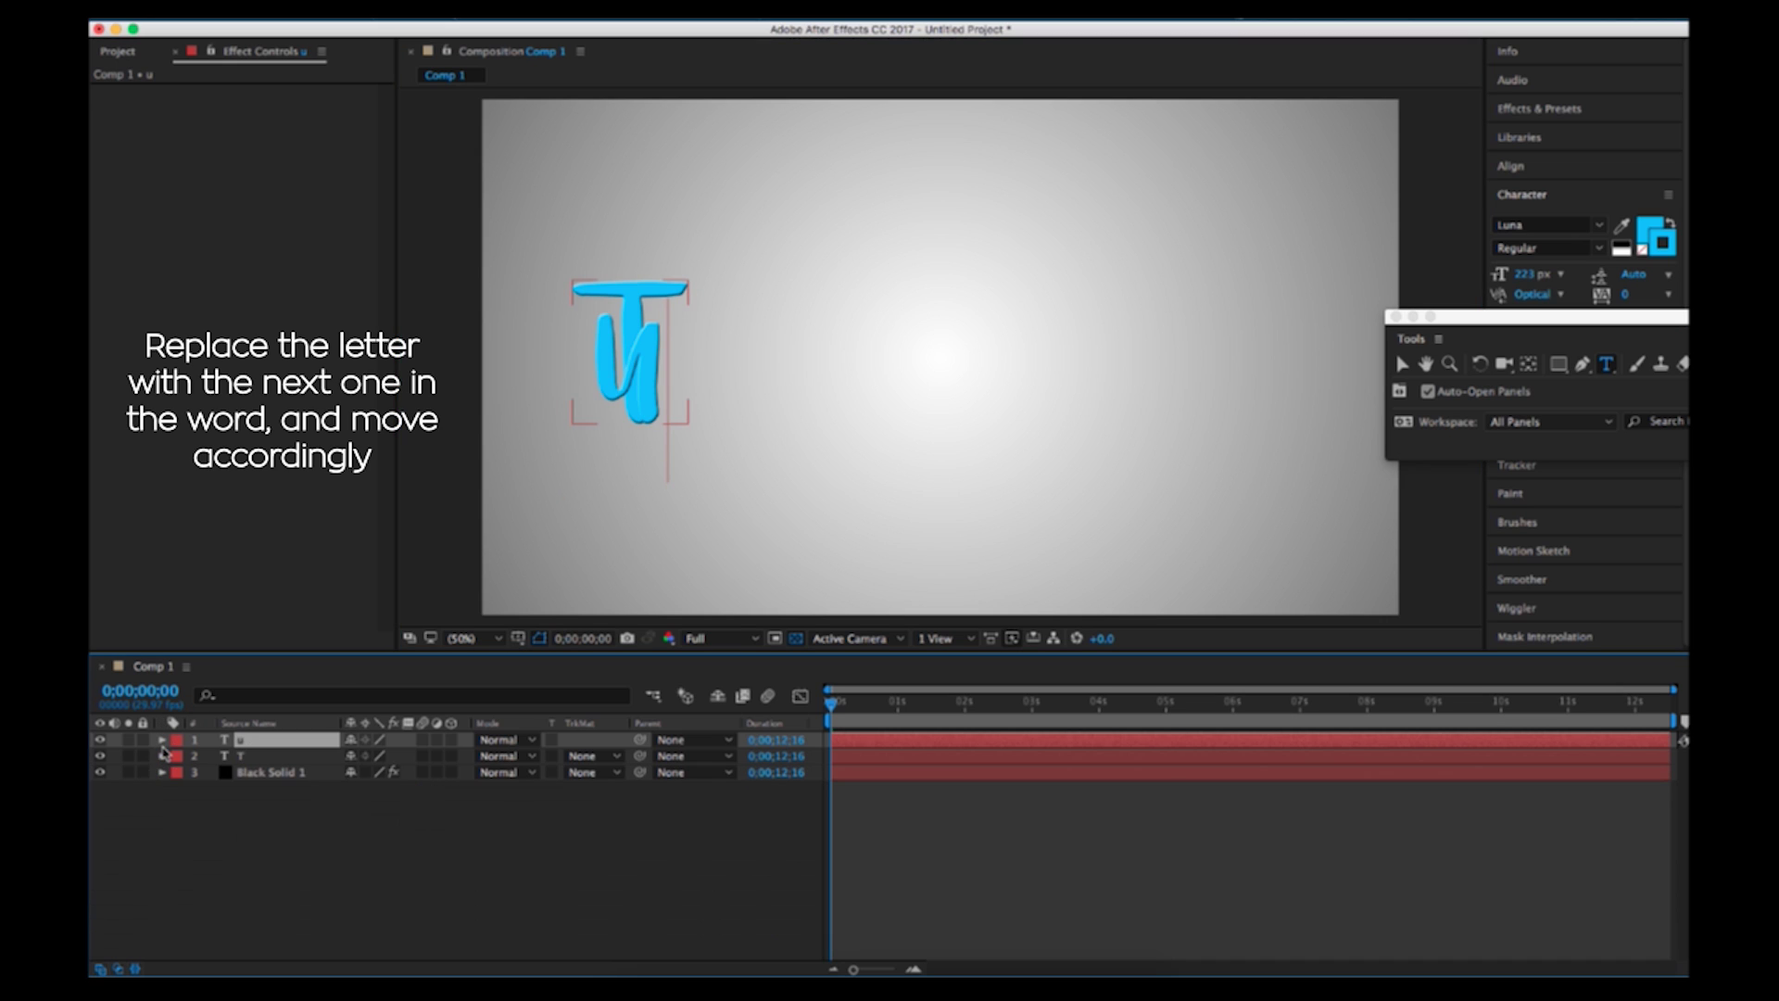
left_click(162, 771)
left_click(162, 755)
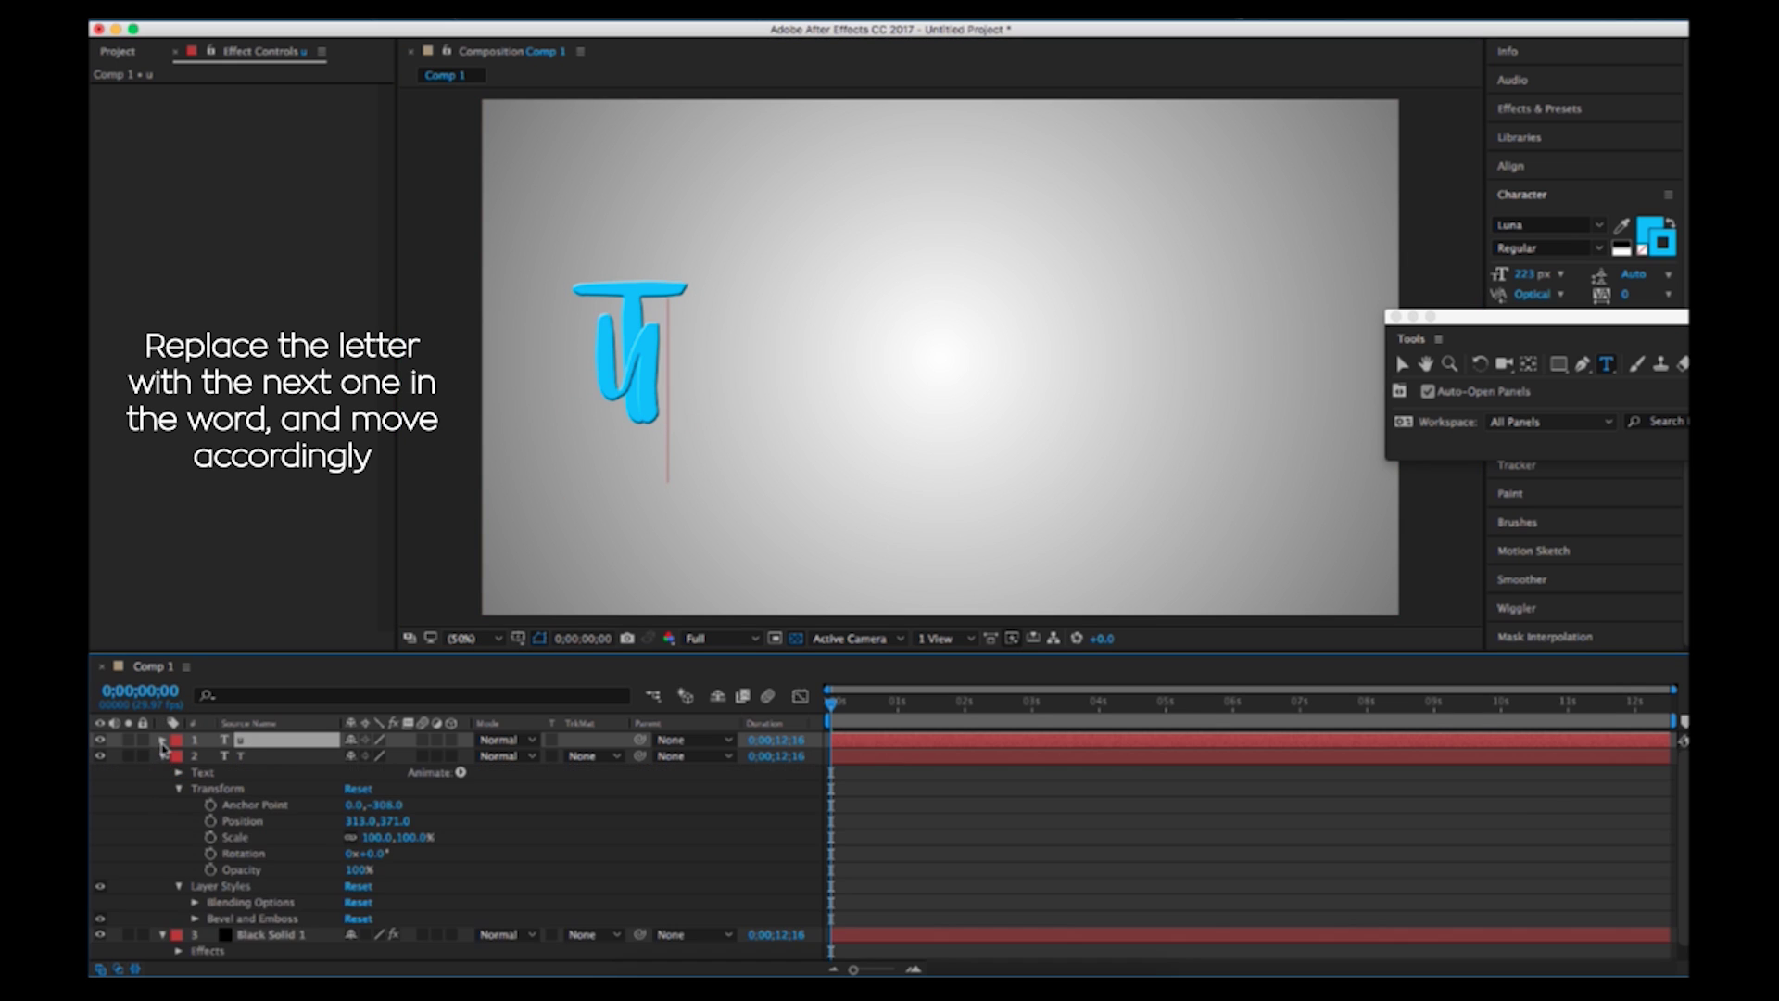
left_click(162, 740)
left_click(179, 772)
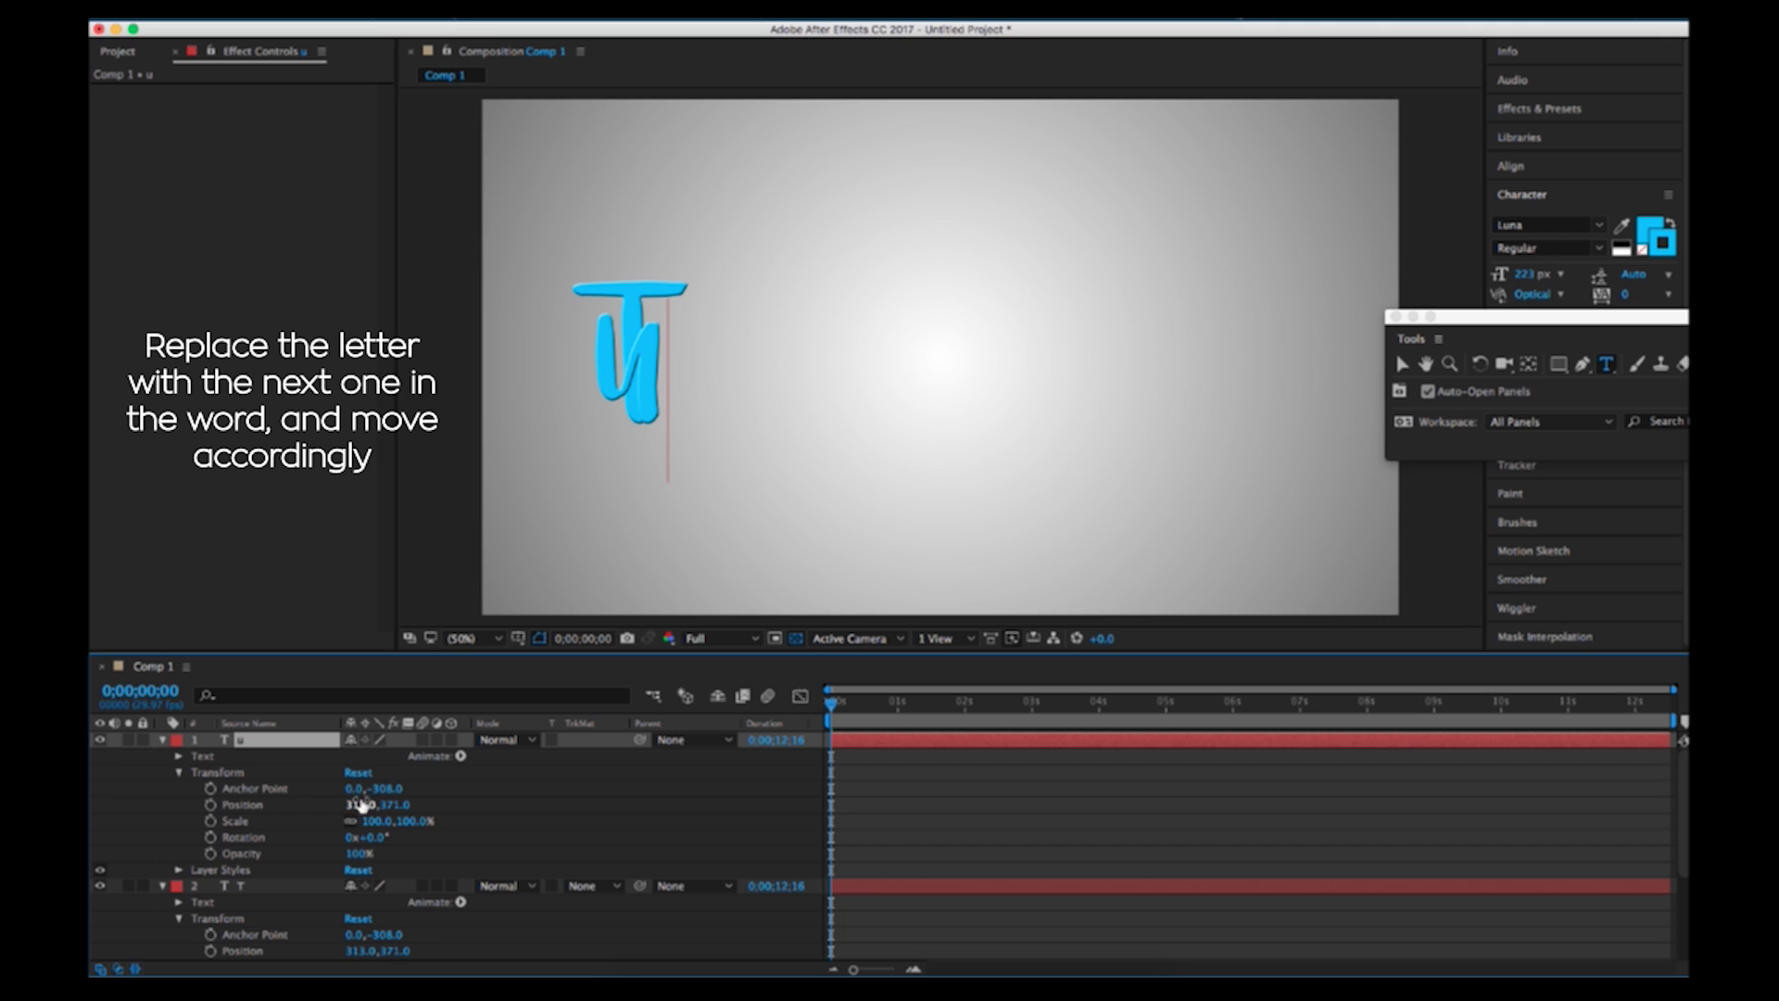
left_click_drag(358, 804, 541, 814)
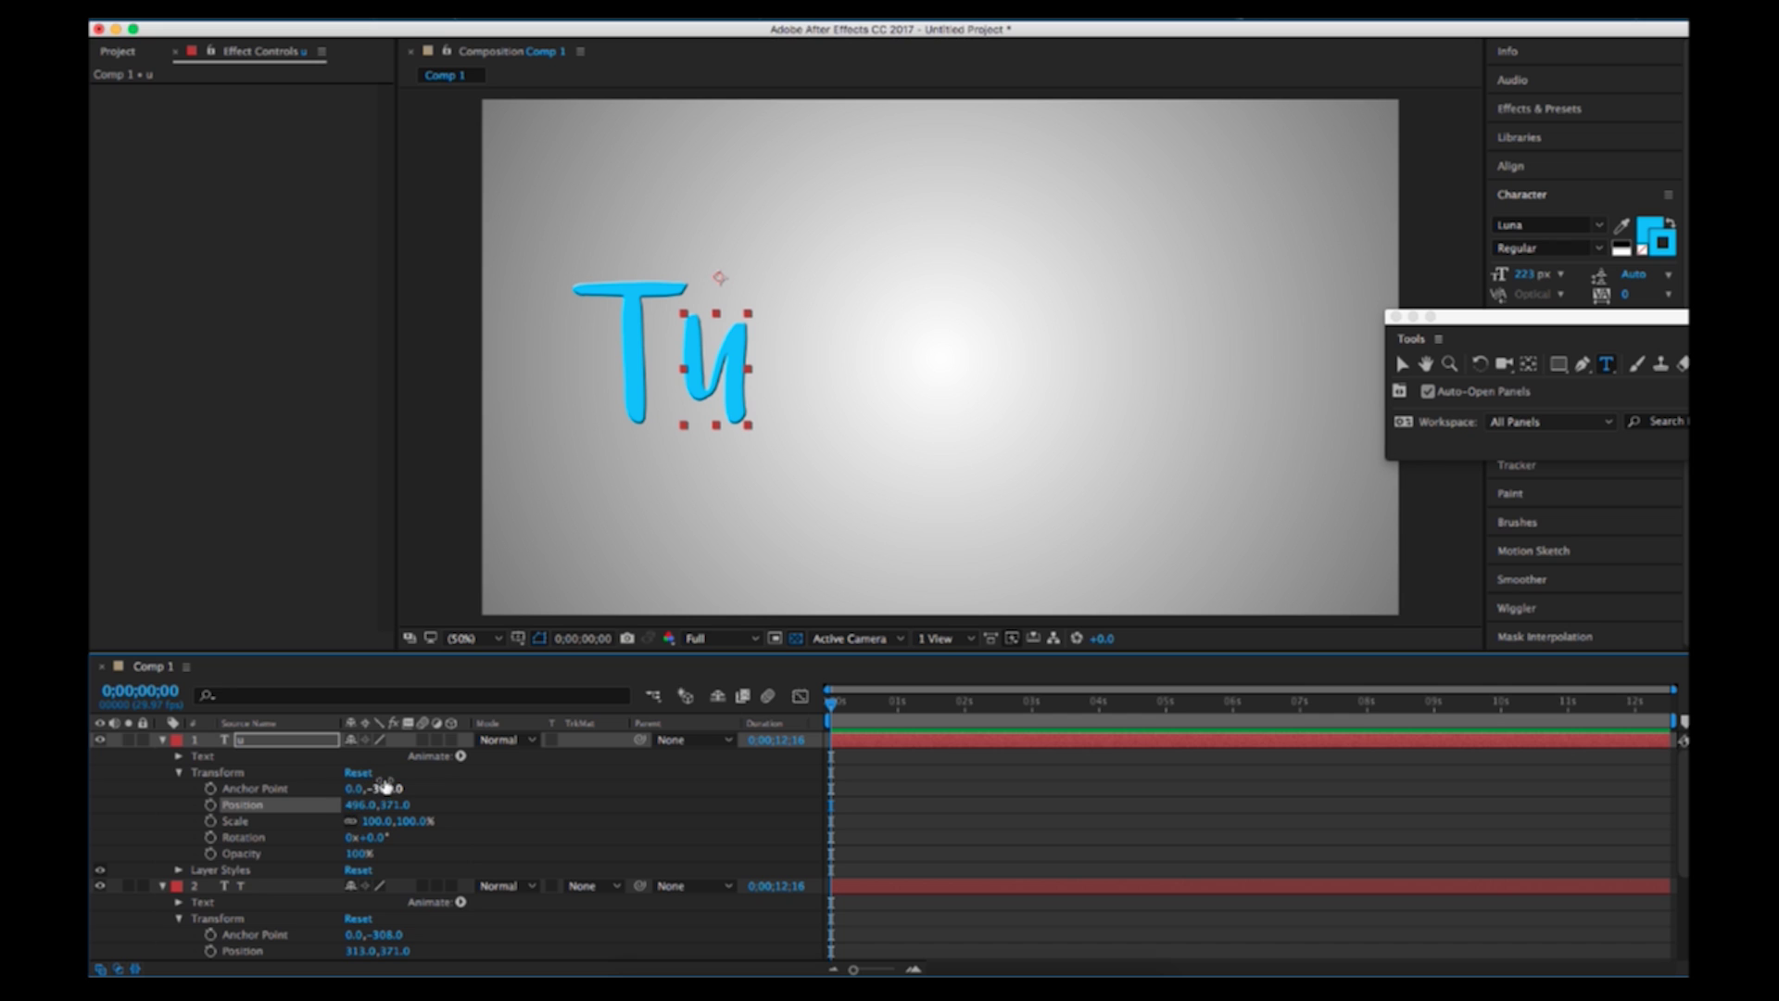
left_click_drag(389, 788, 458, 775)
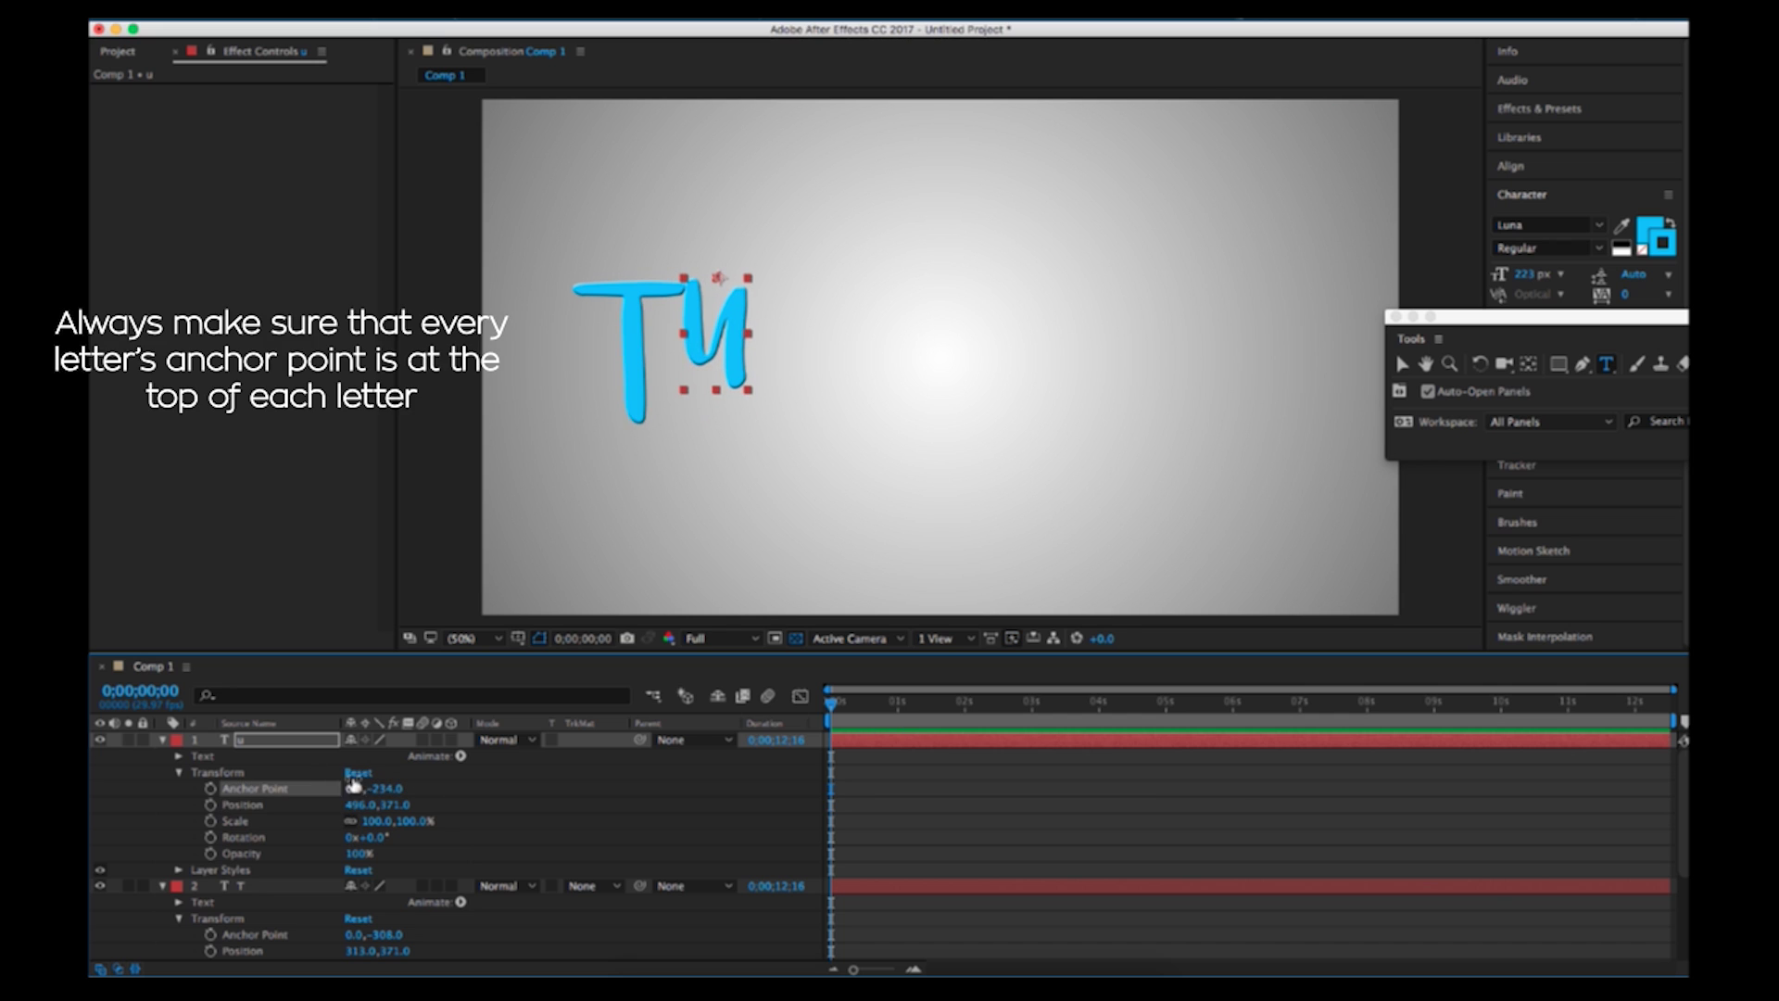
left_click_drag(350, 777, 489, 804)
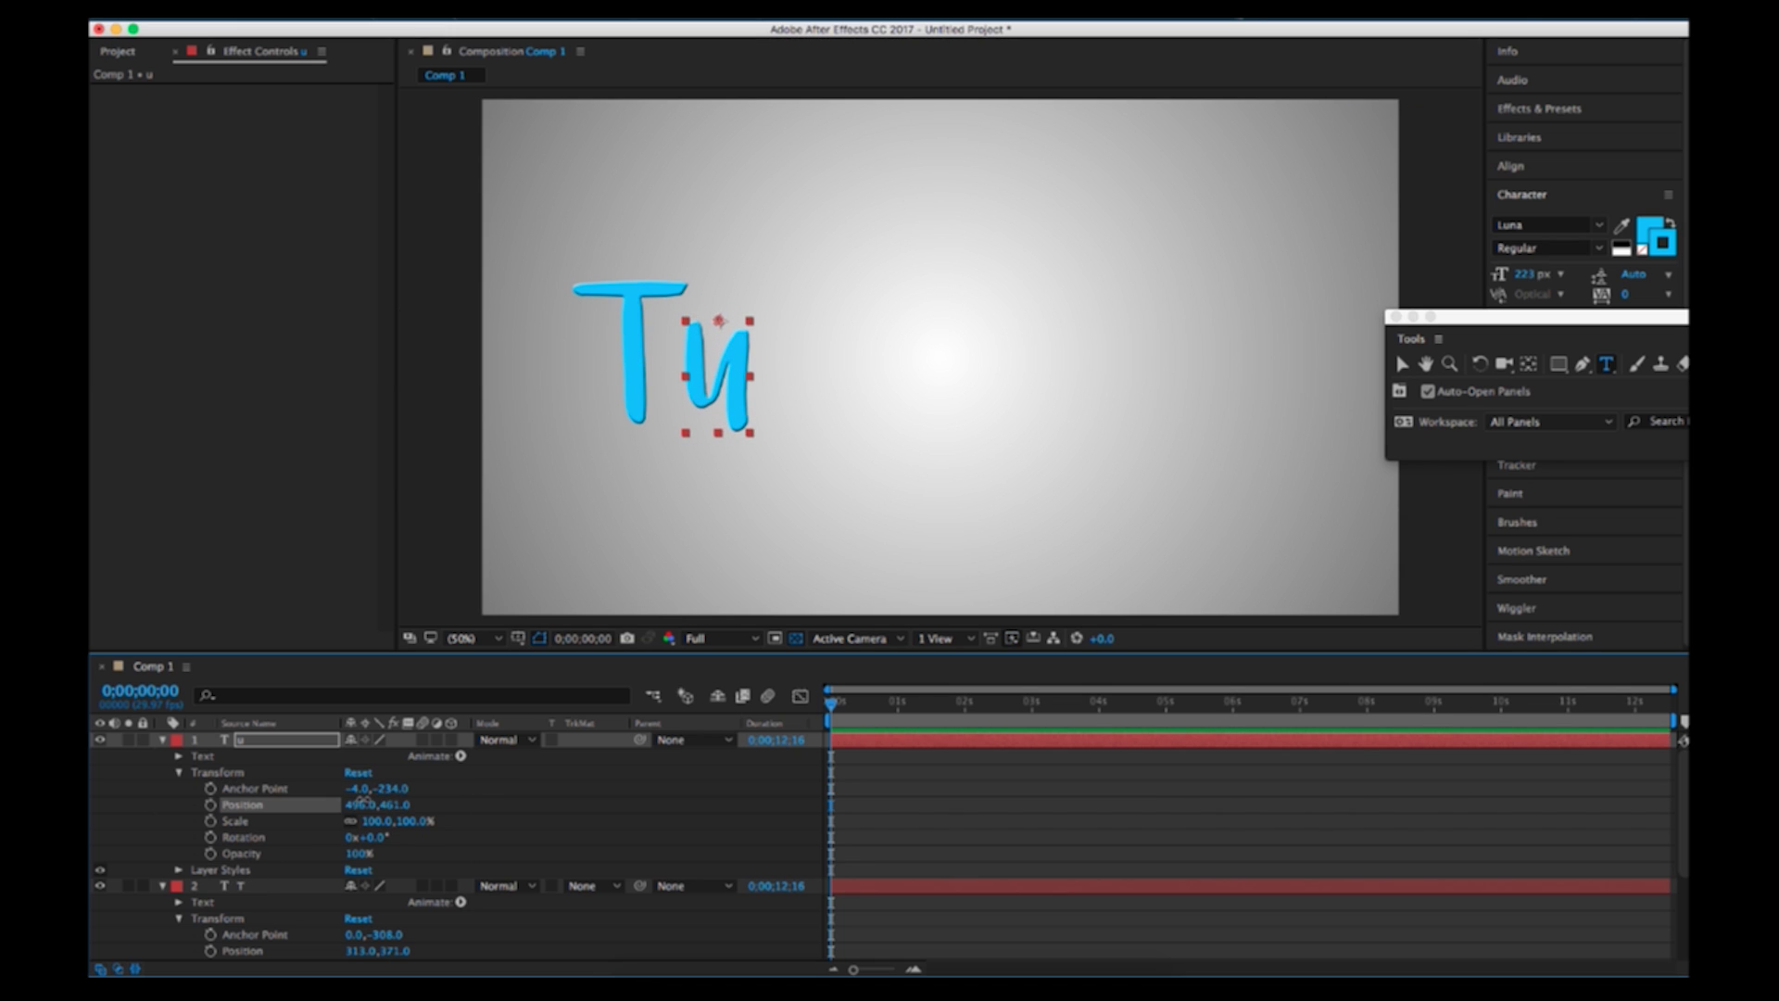
Duplicate the u layer, change the copy to a lowercase t and place it after the u at about 619.0, 461.0
left_click(274, 745)
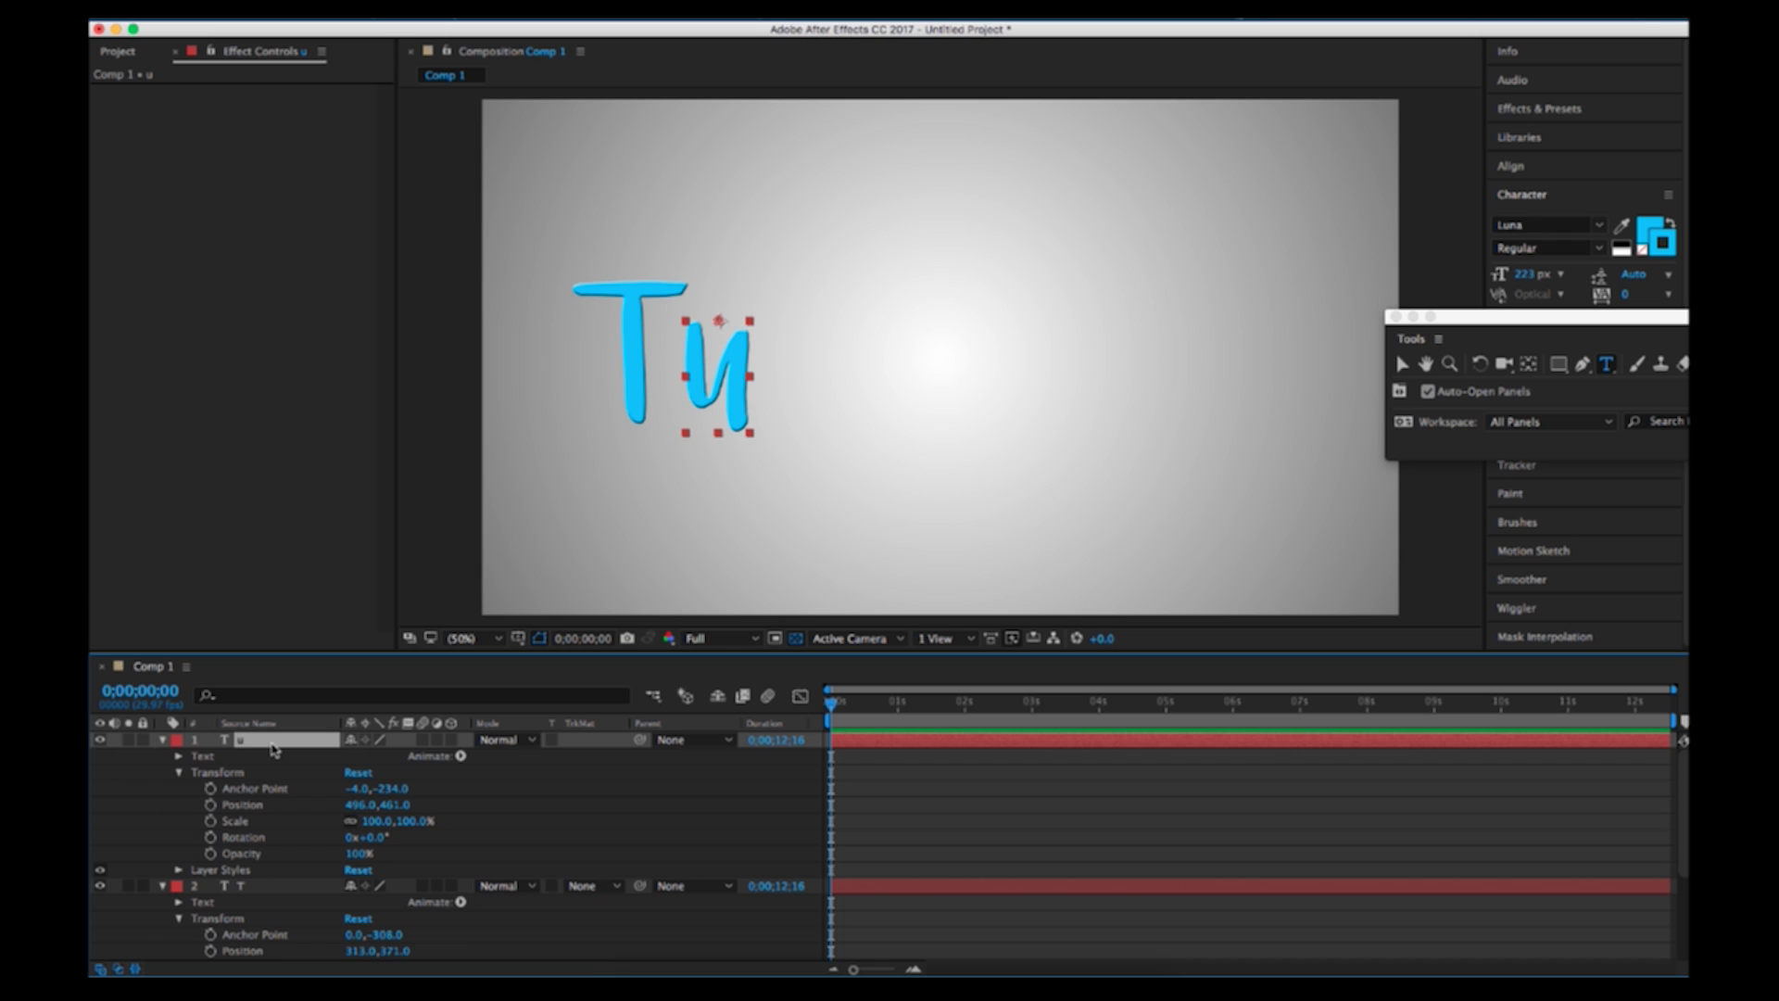
key("super+d")
left_click_drag(747, 402, 697, 401)
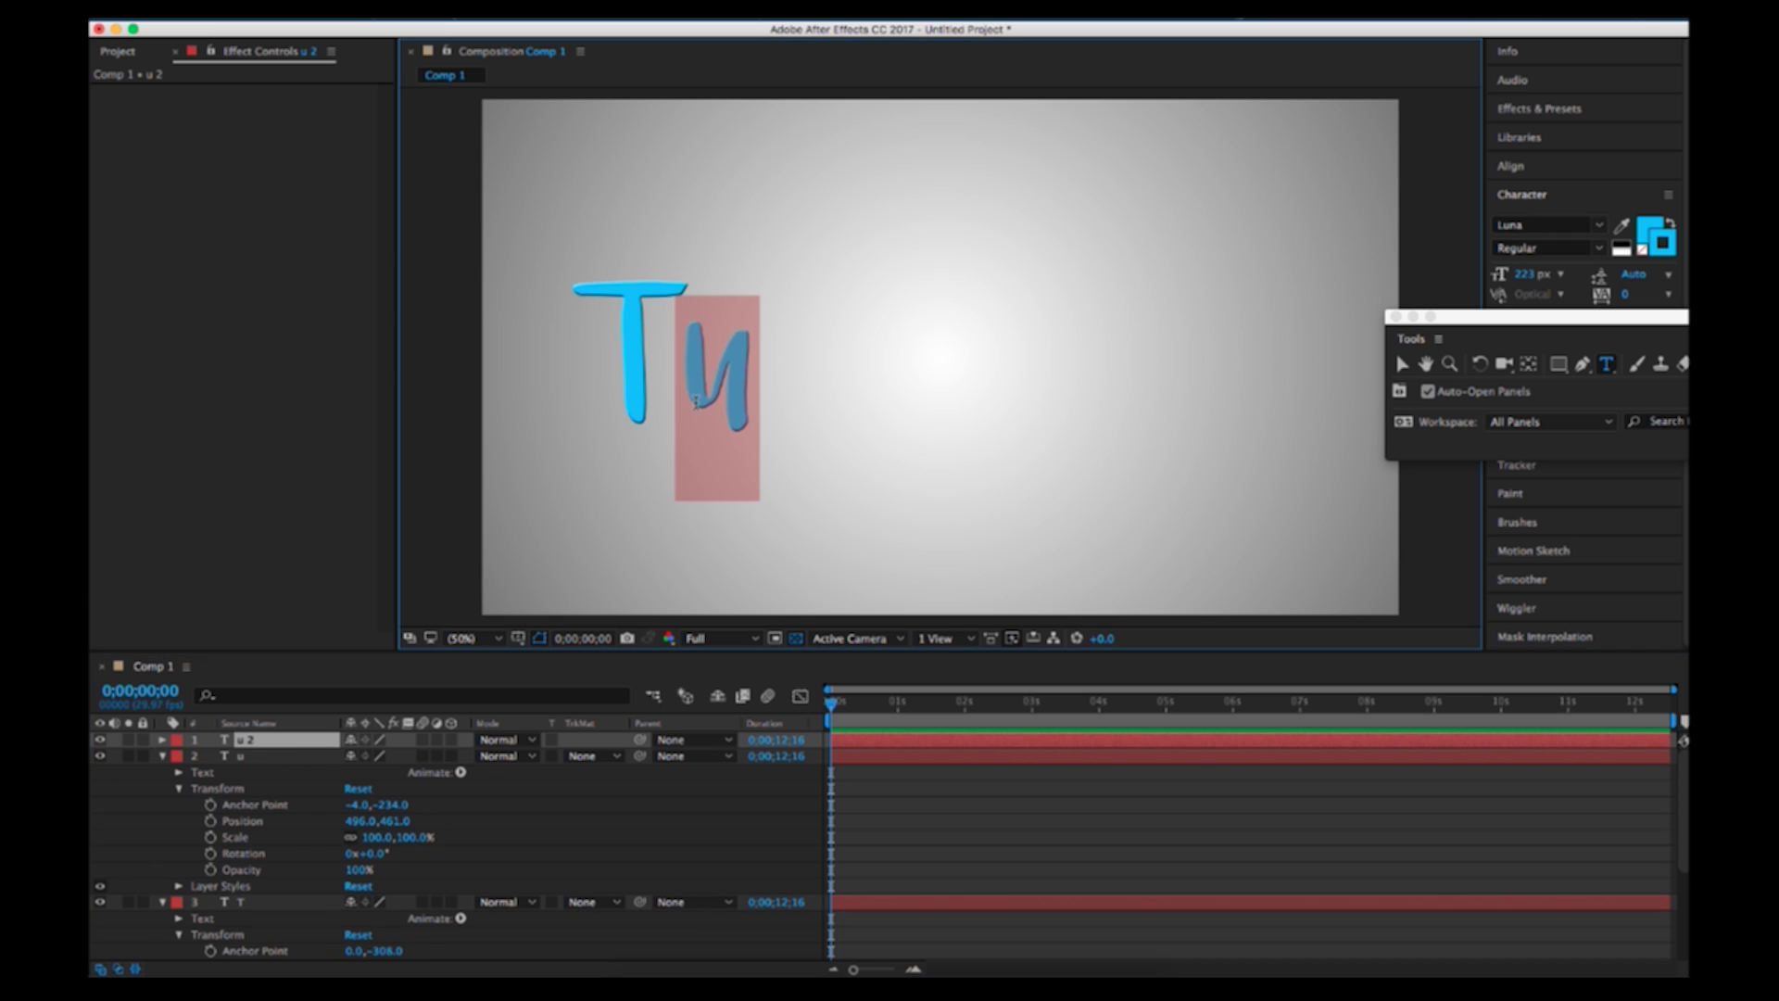
type("t")
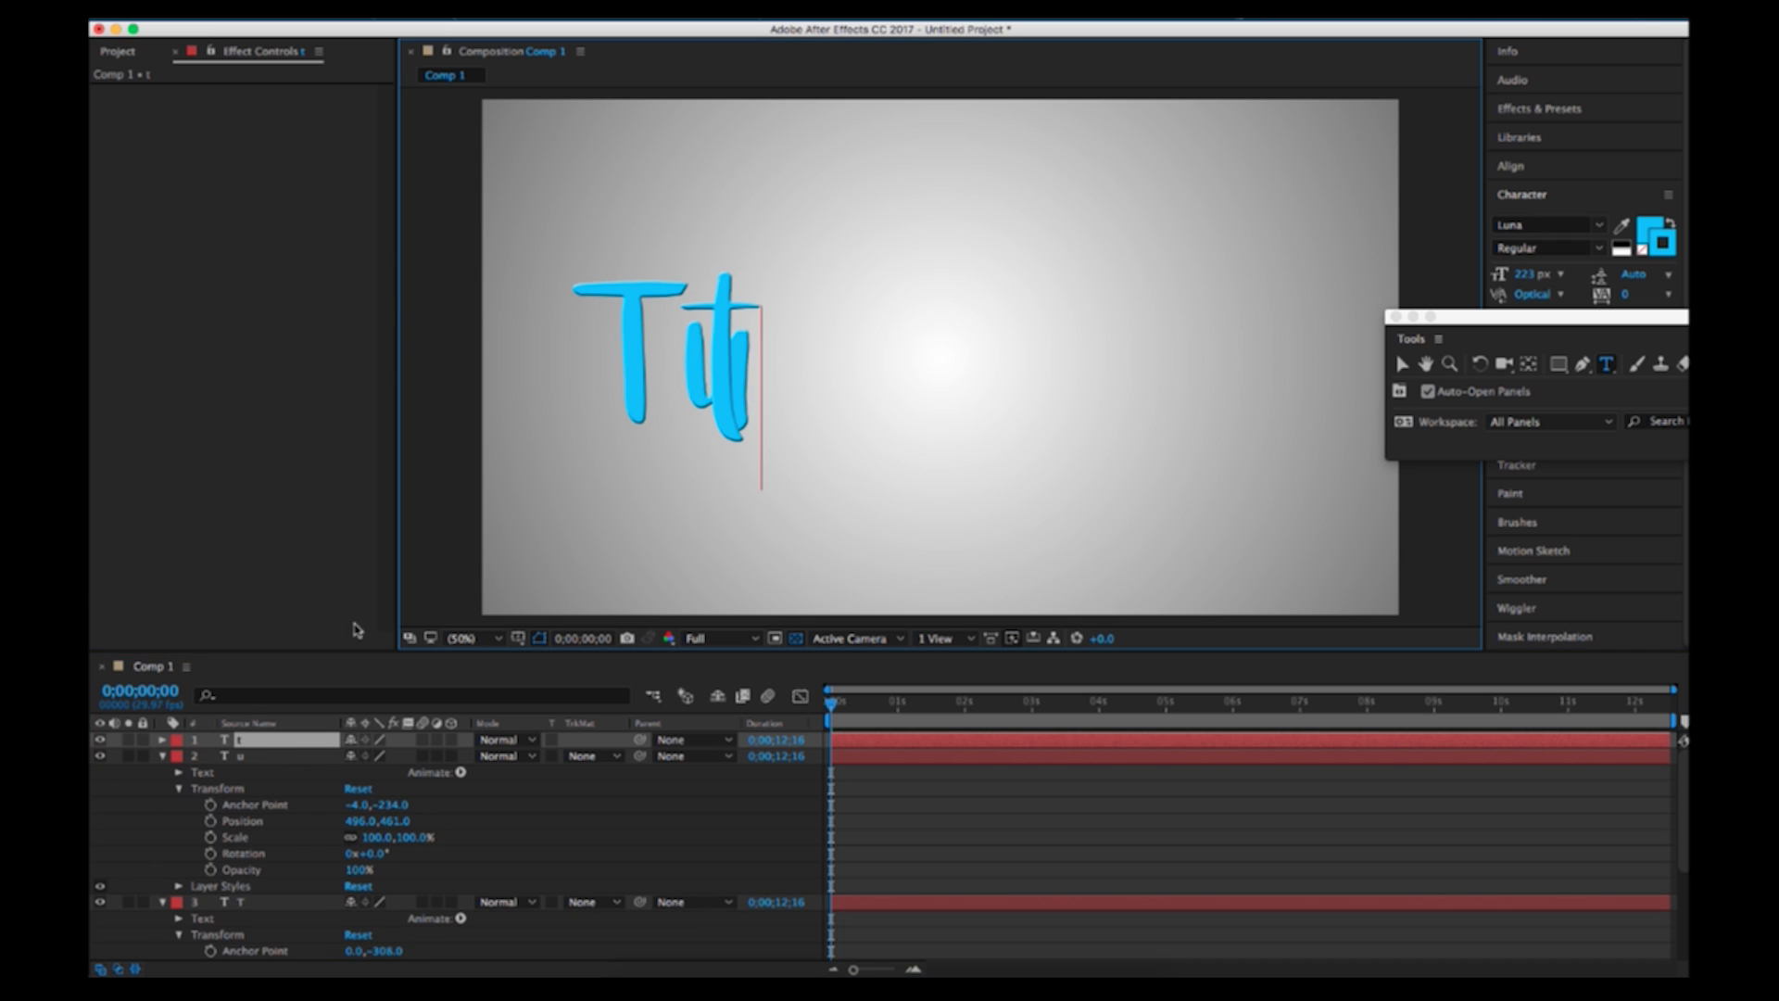
left_click(165, 738)
left_click(180, 772)
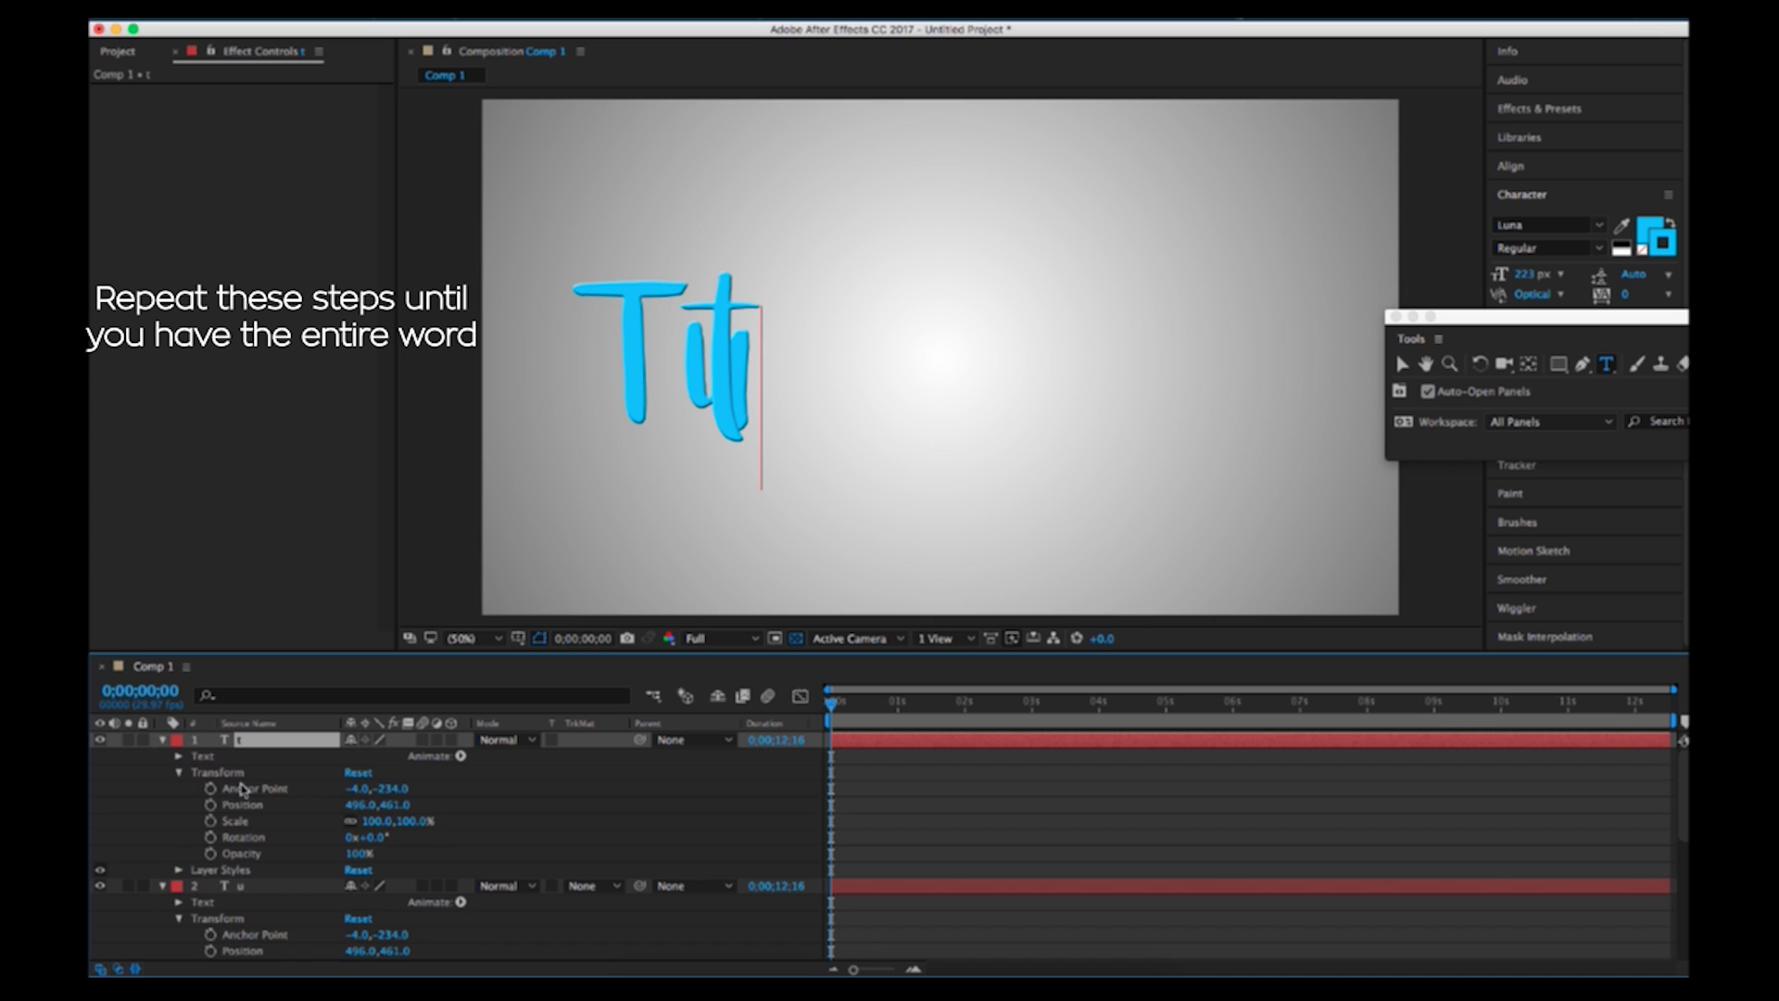
left_click_drag(366, 802, 440, 803)
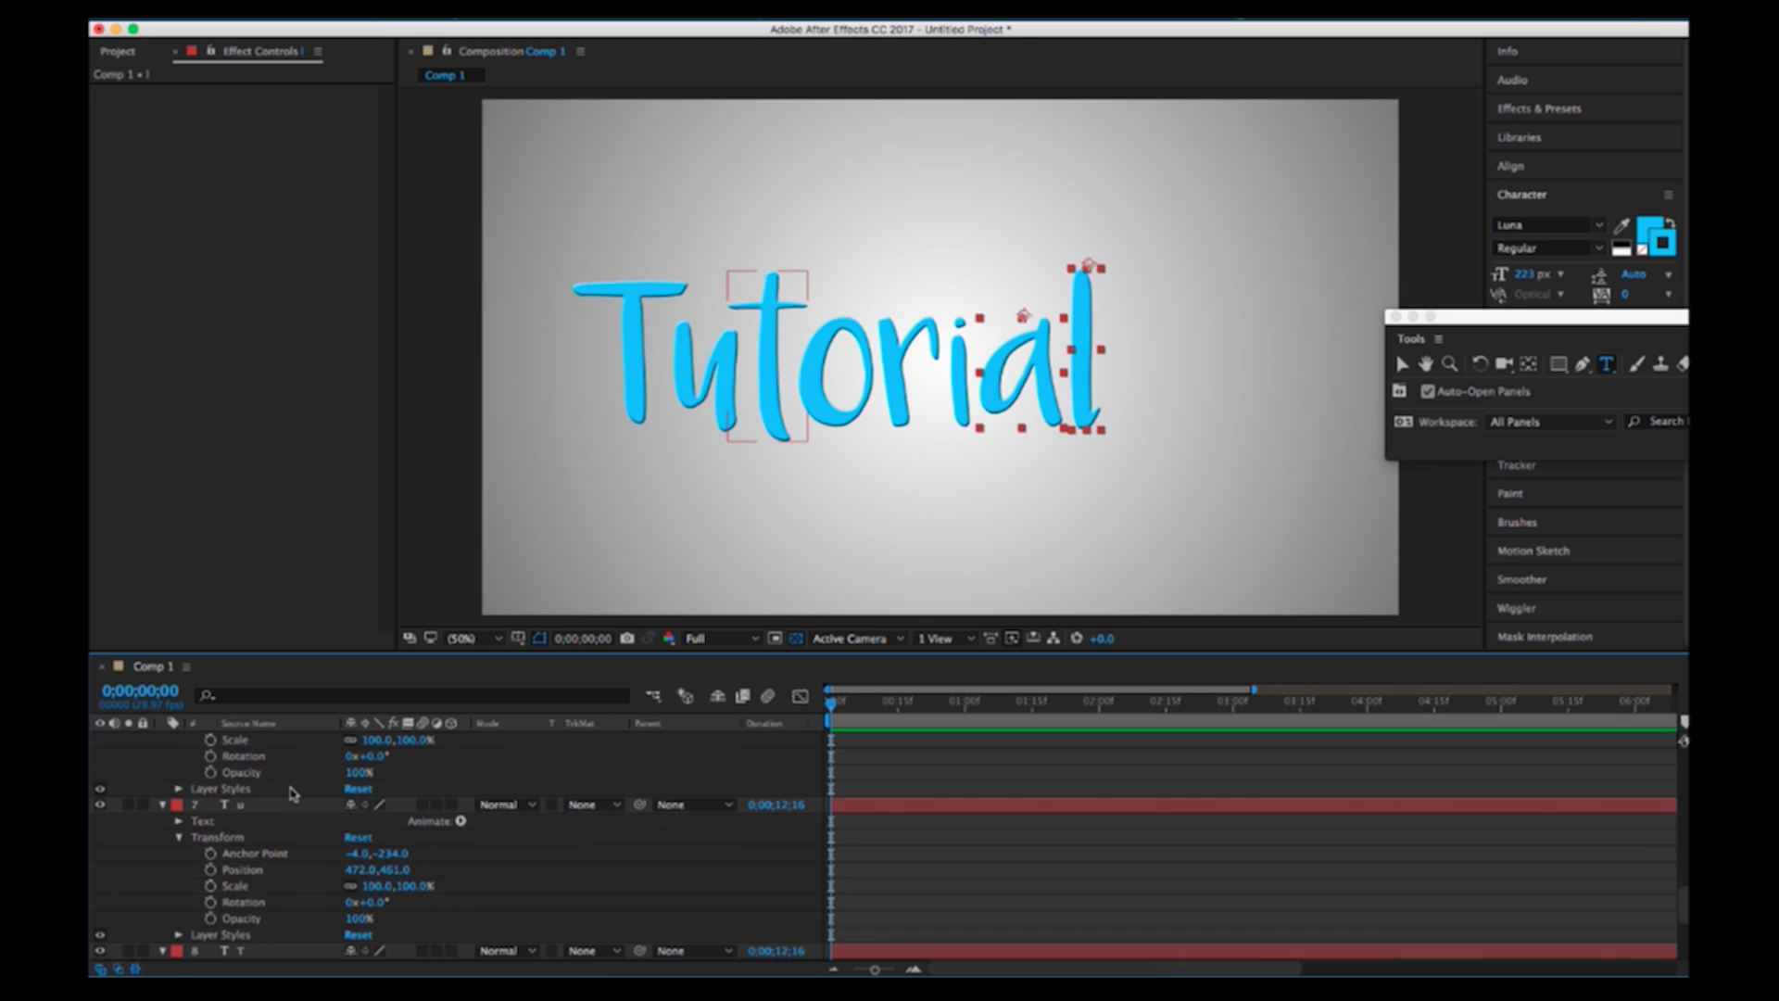
Select all the letter layers and shift the whole word Tutorial horizontally so the u sits at 634.0, 461.0, leaving nothing selected
scroll(293, 793, "down", 1)
key("super+a")
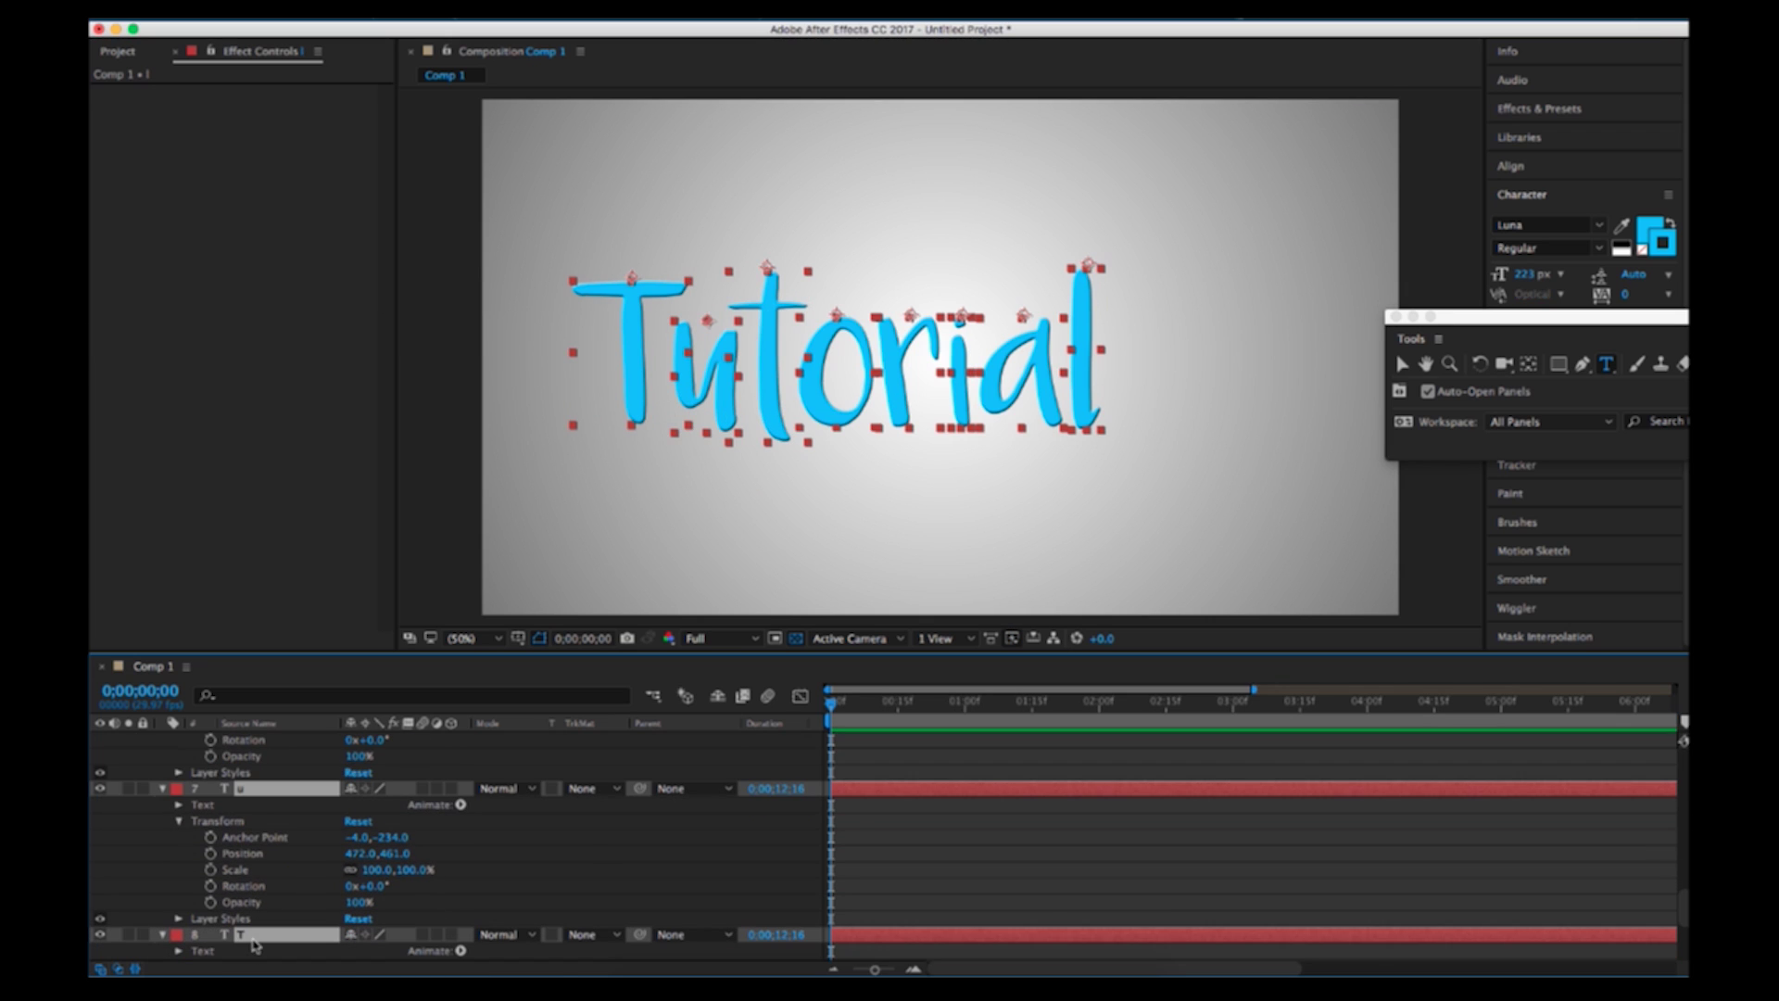
left_click_drag(361, 854, 513, 857)
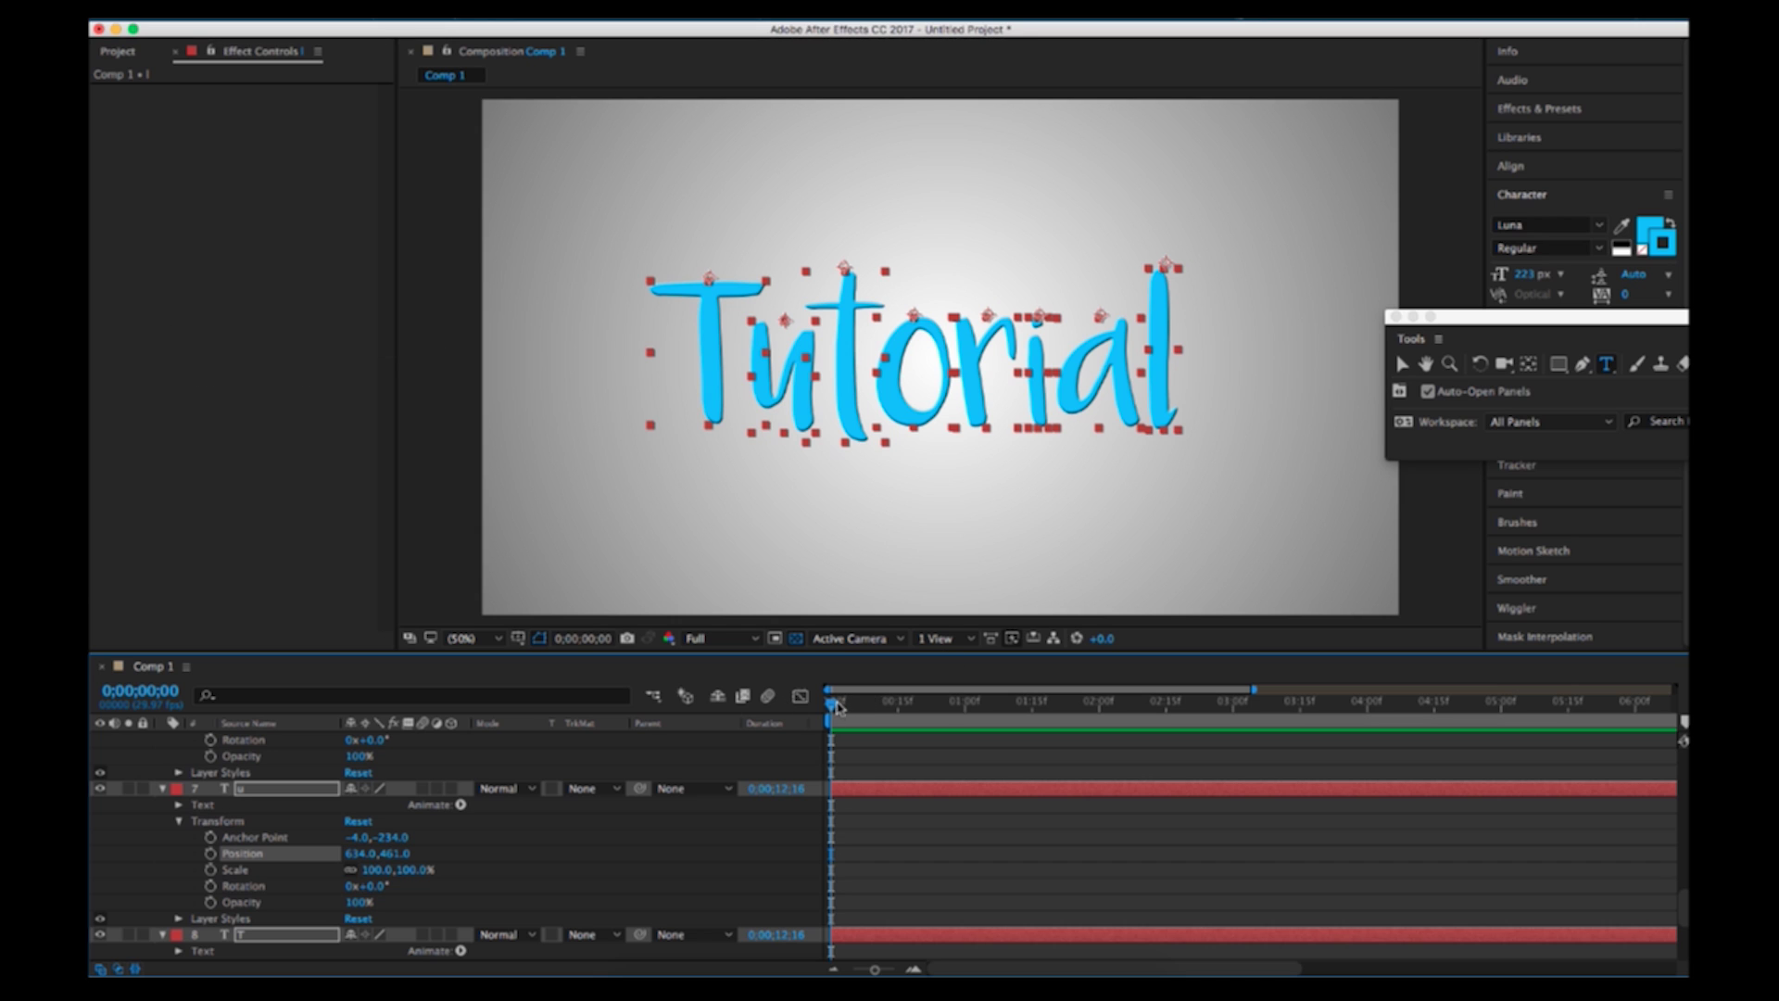
scroll(387, 732, "up", 5)
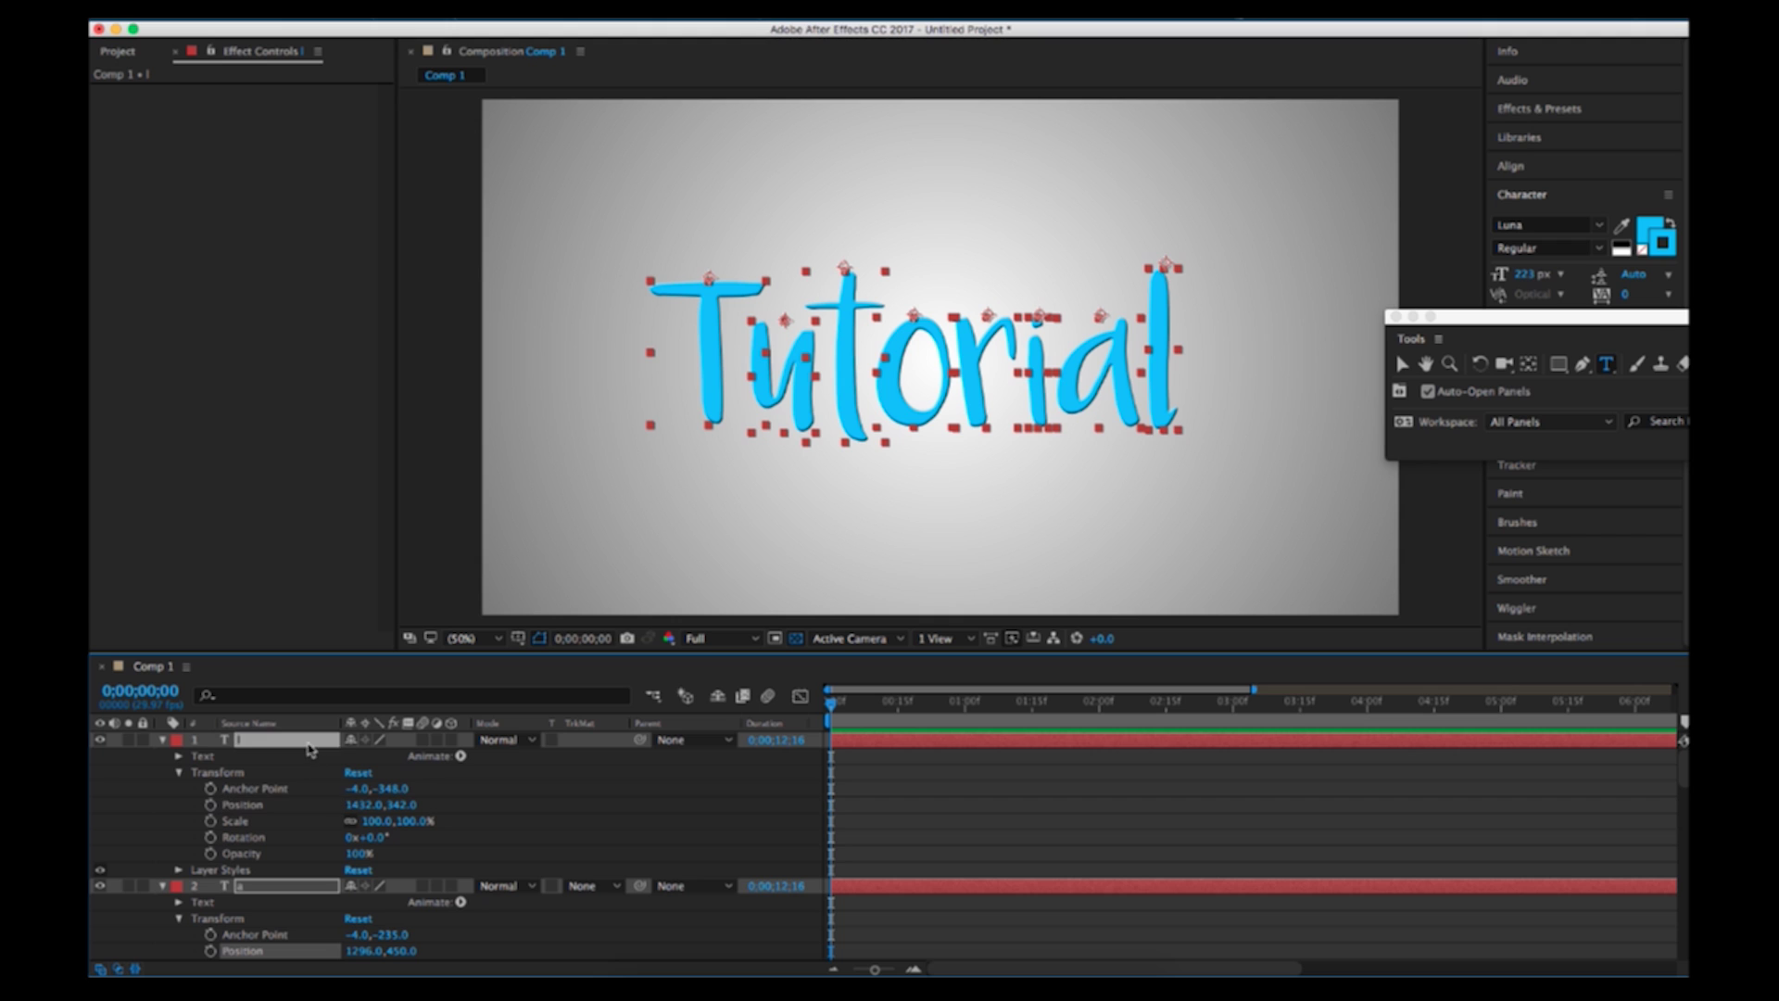
left_click(543, 797)
left_click(849, 744)
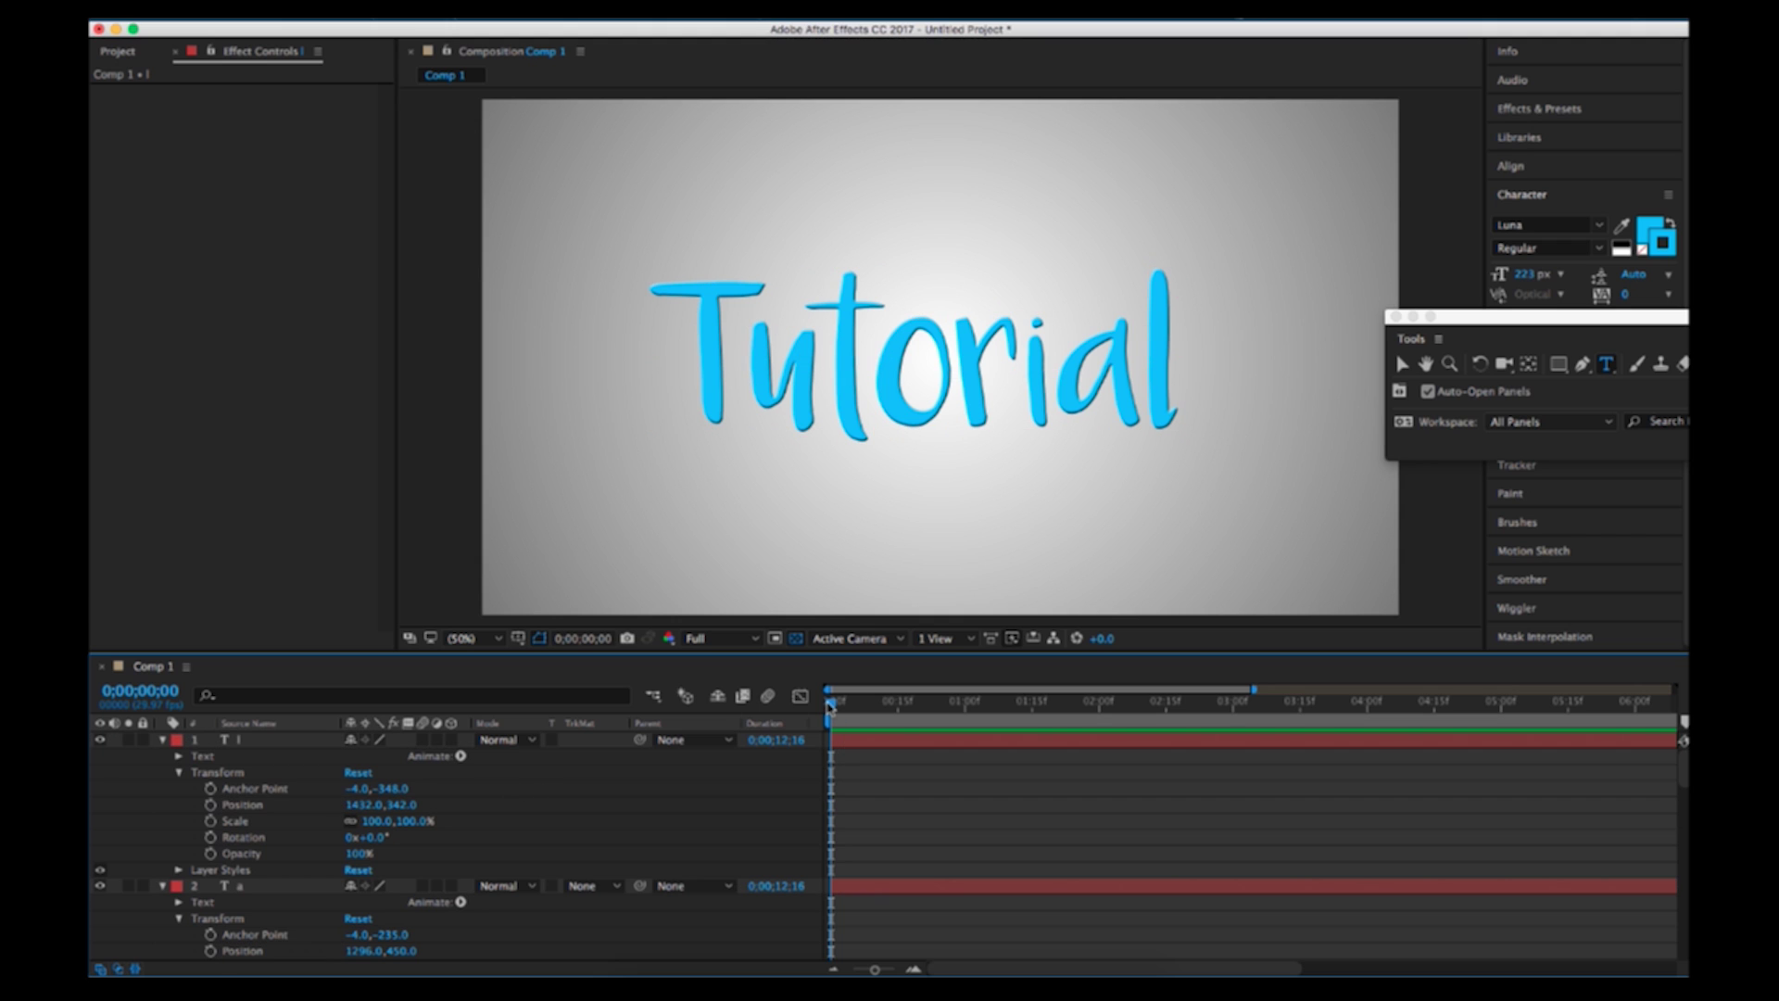
Return to the Selection tool and select the two center letters, o and r
left_click(307, 813)
scroll(343, 845, "down", 6)
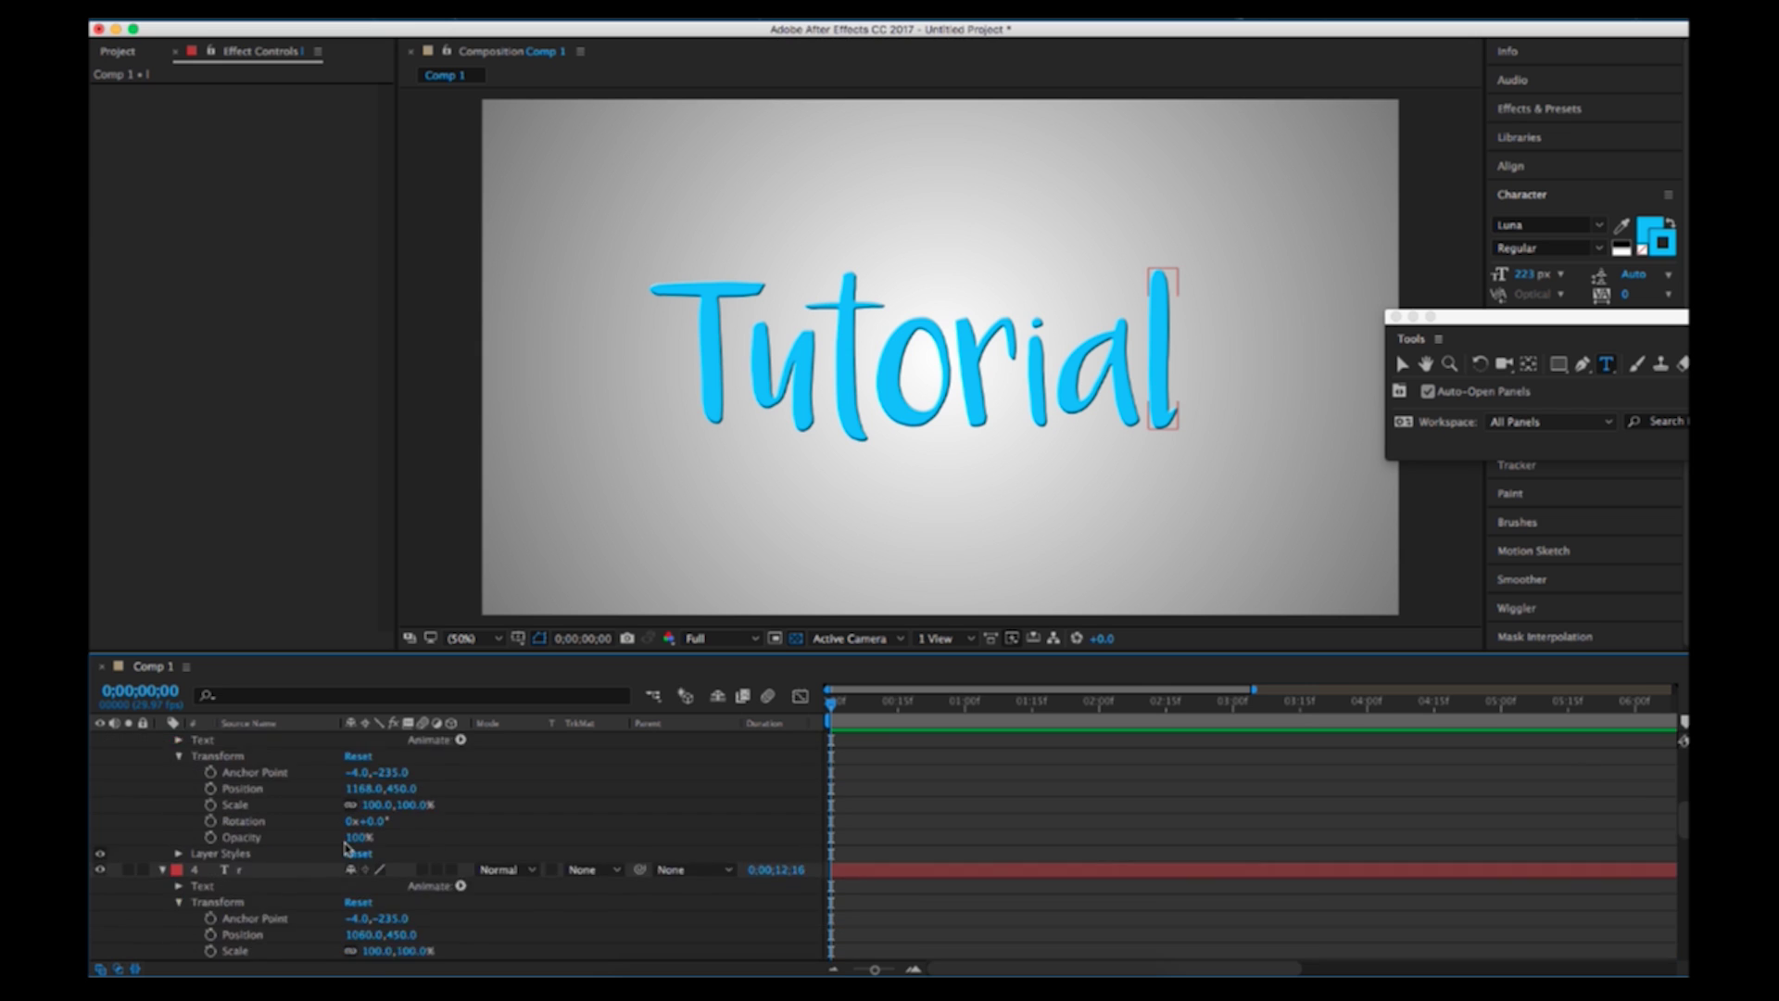
scroll(347, 846, "down", 1)
left_click(1402, 365)
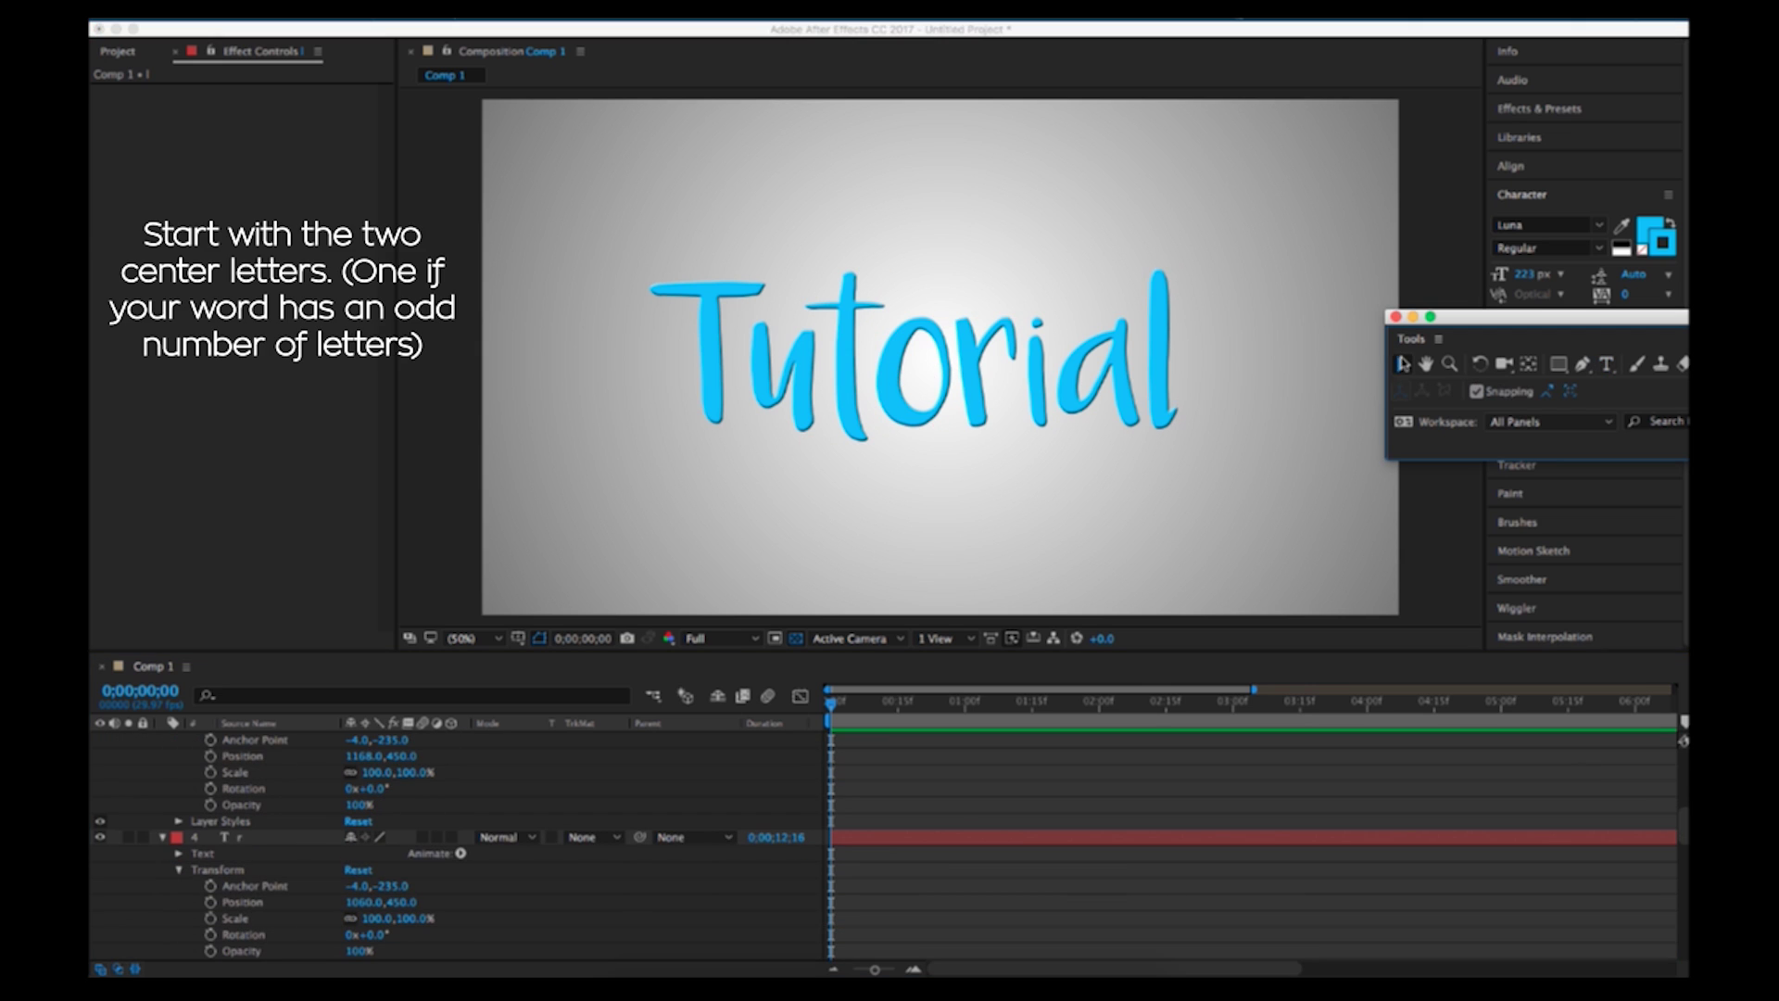
left_click(991, 356)
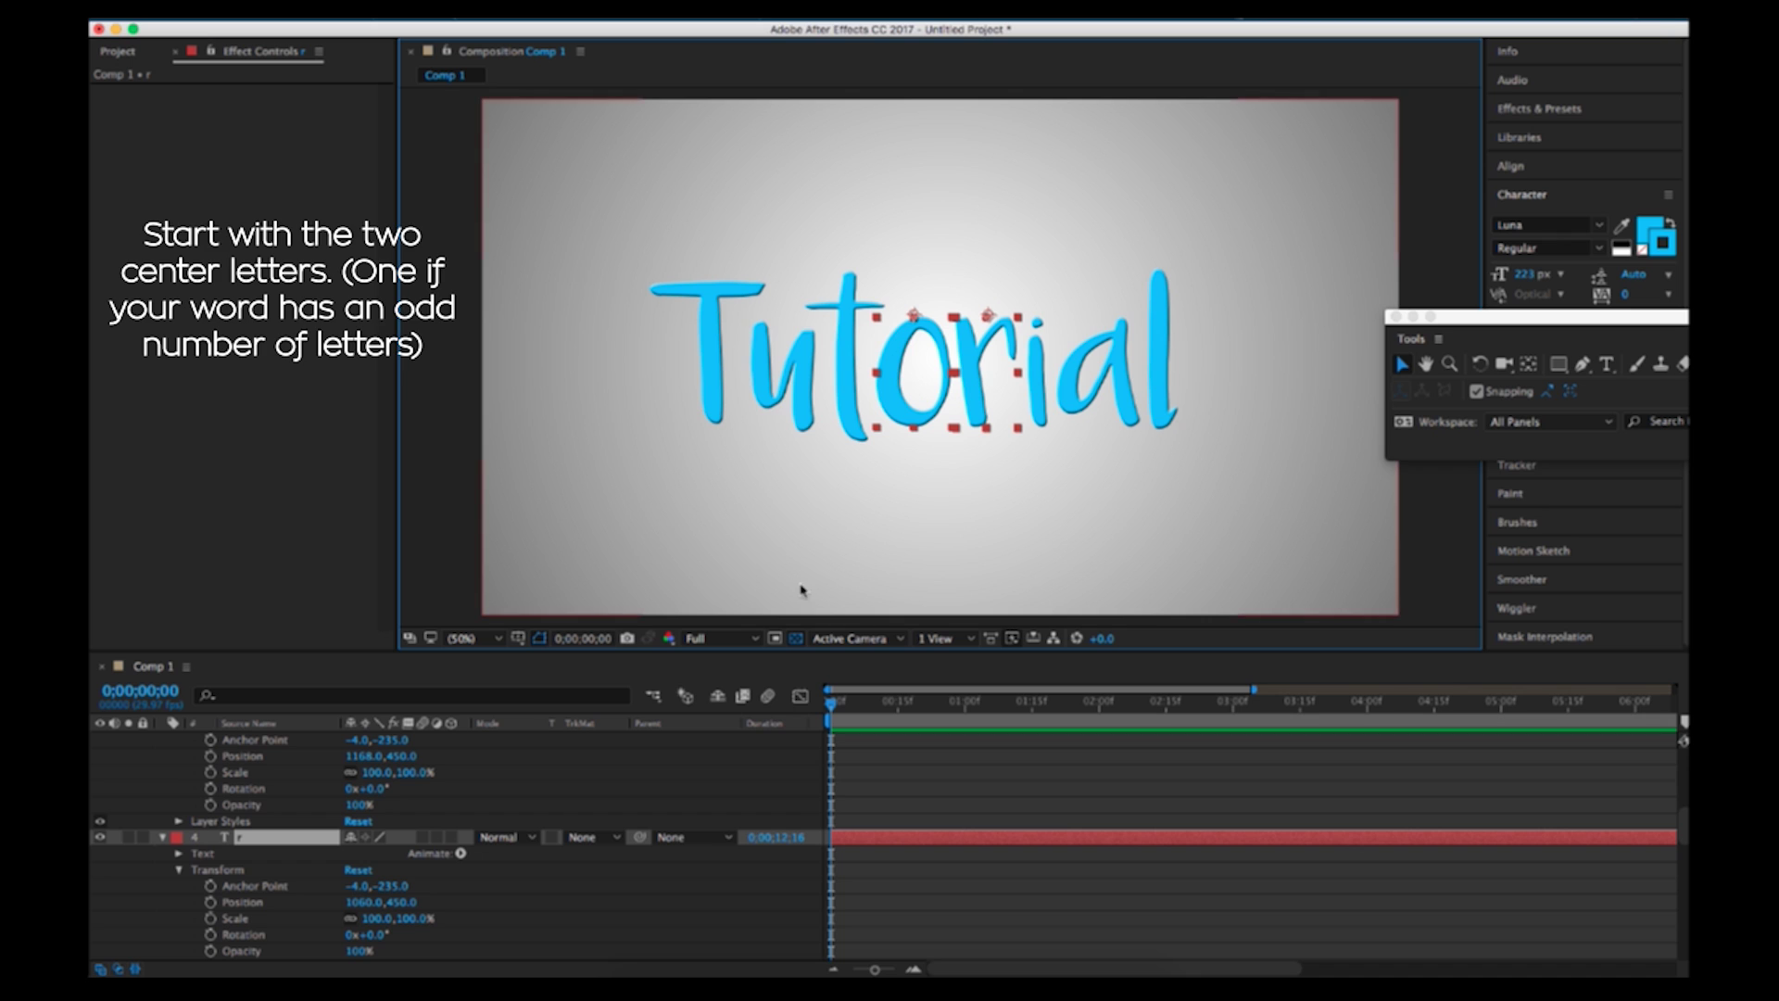
Start Position keyframes for the r and o at 0;00;00;00 and raise both letters together to a vertical position of 242.0
left_click(822, 706)
scroll(568, 806, "down", 1)
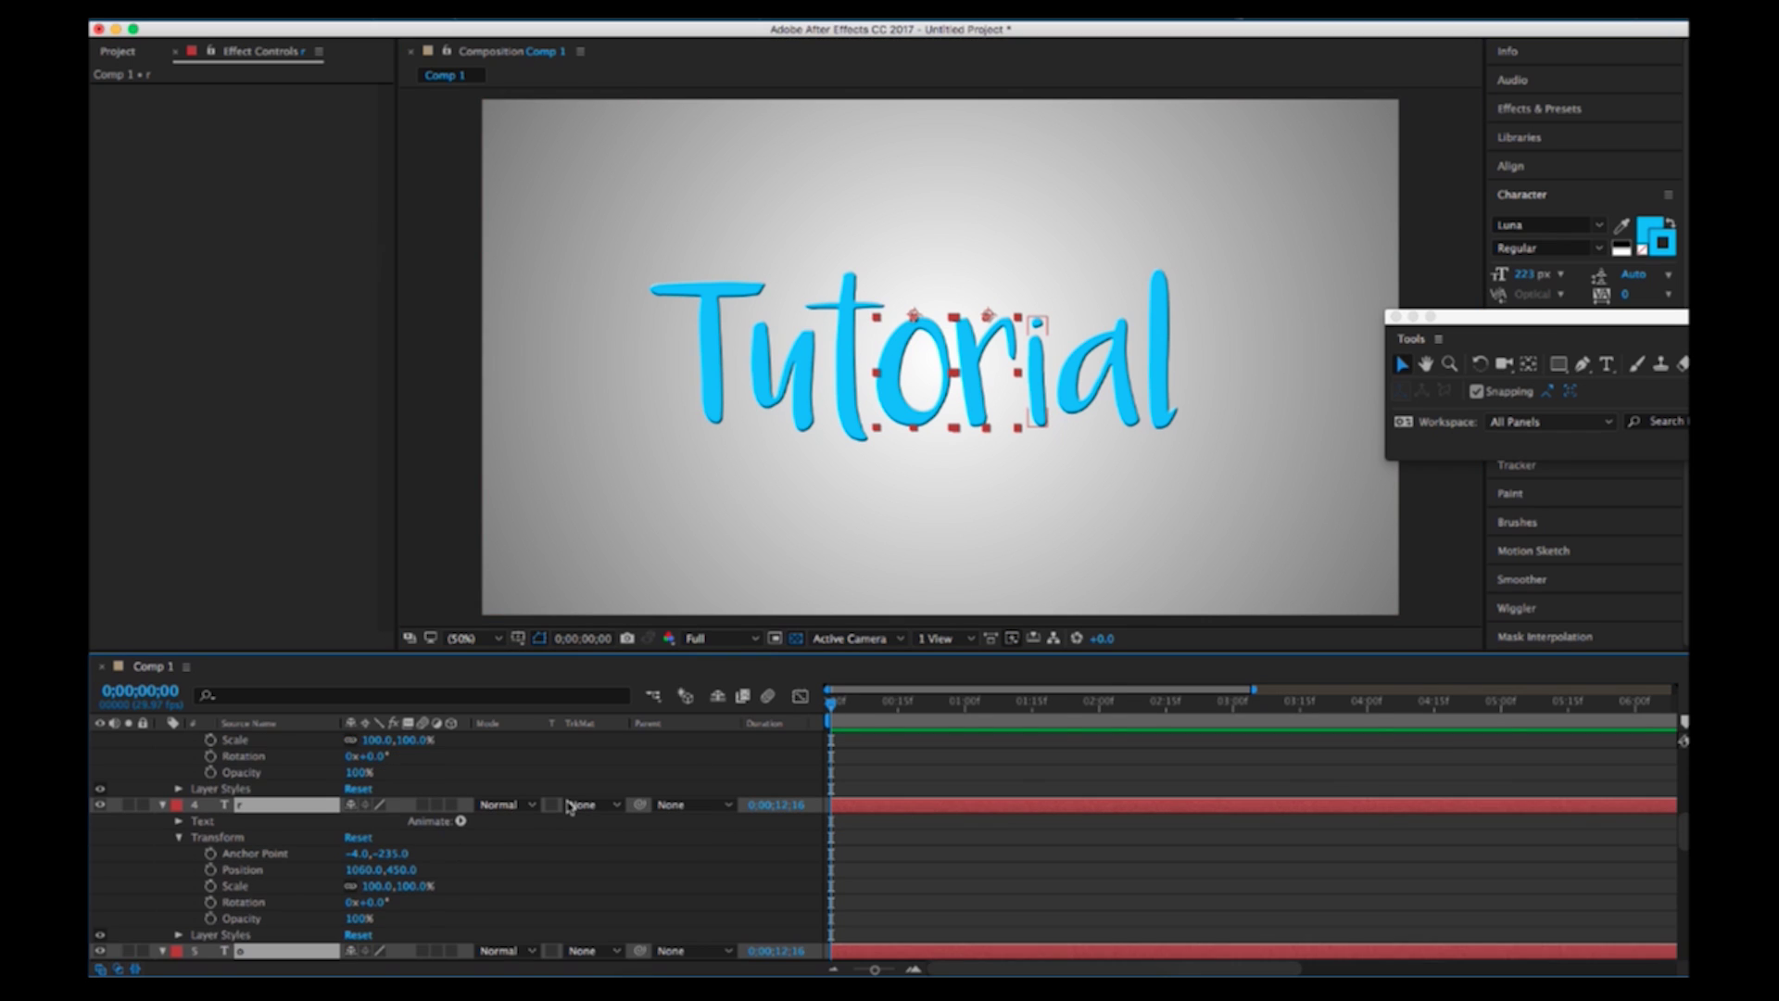
scroll(569, 806, "down", 2)
left_click(545, 833)
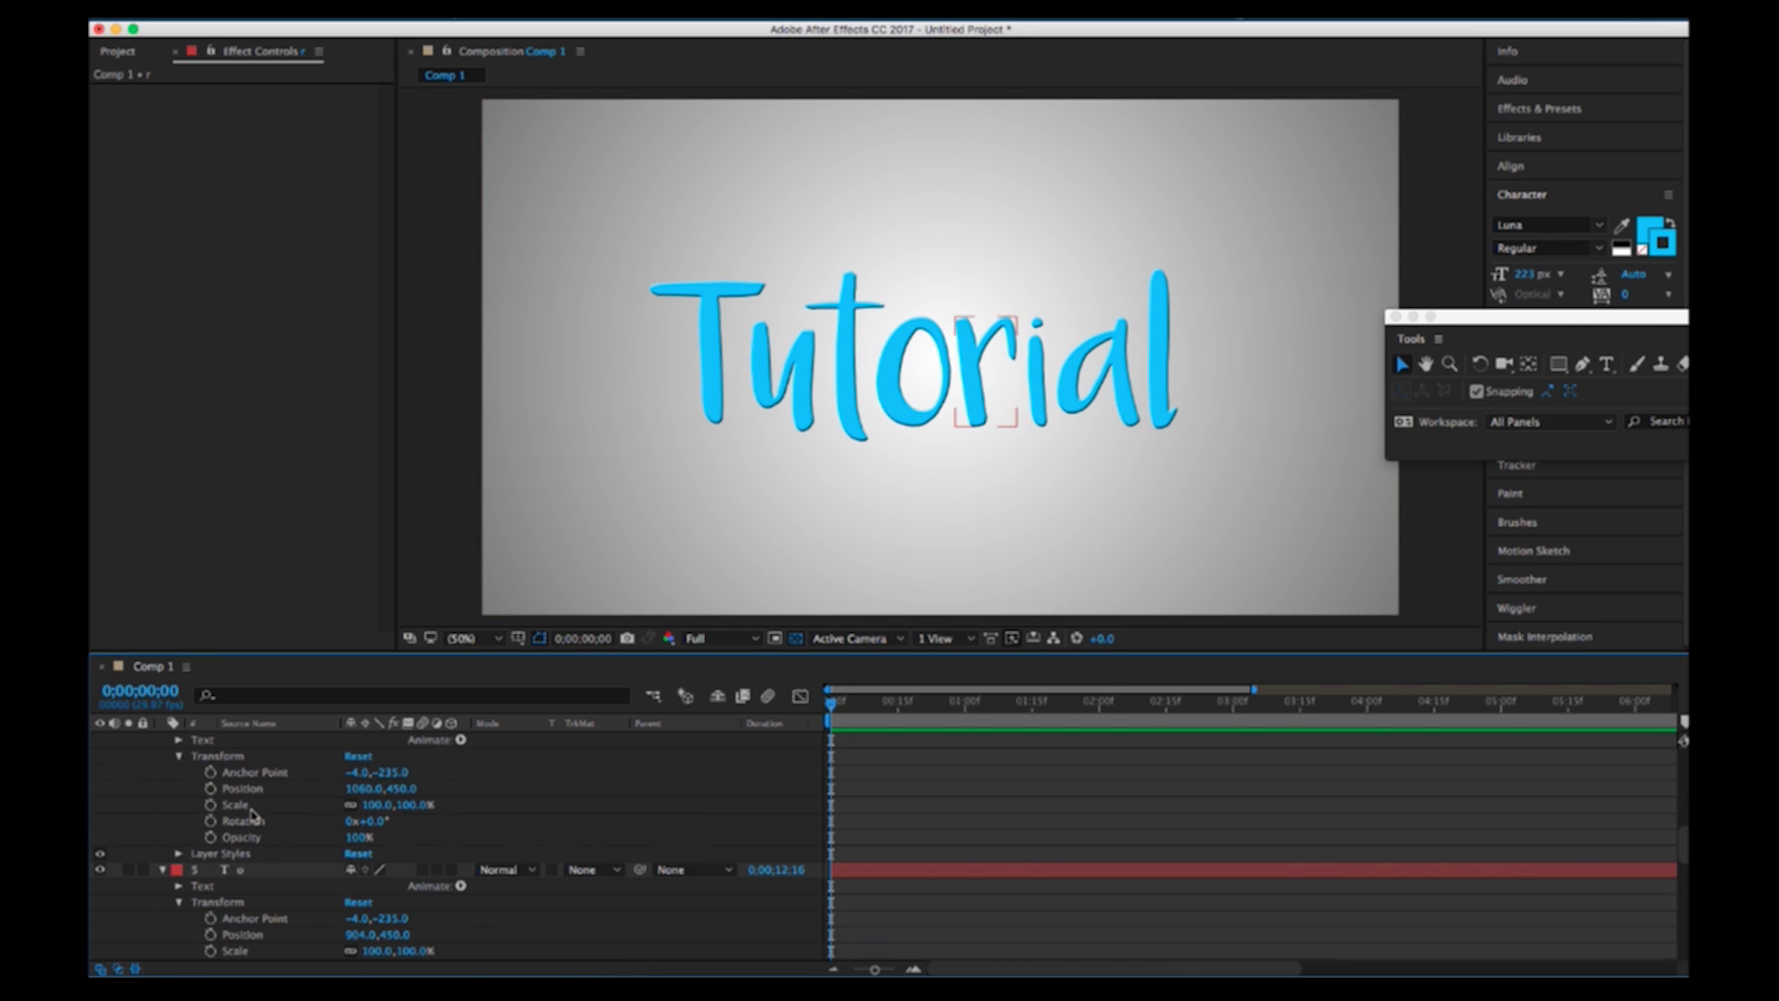
left_click(211, 789)
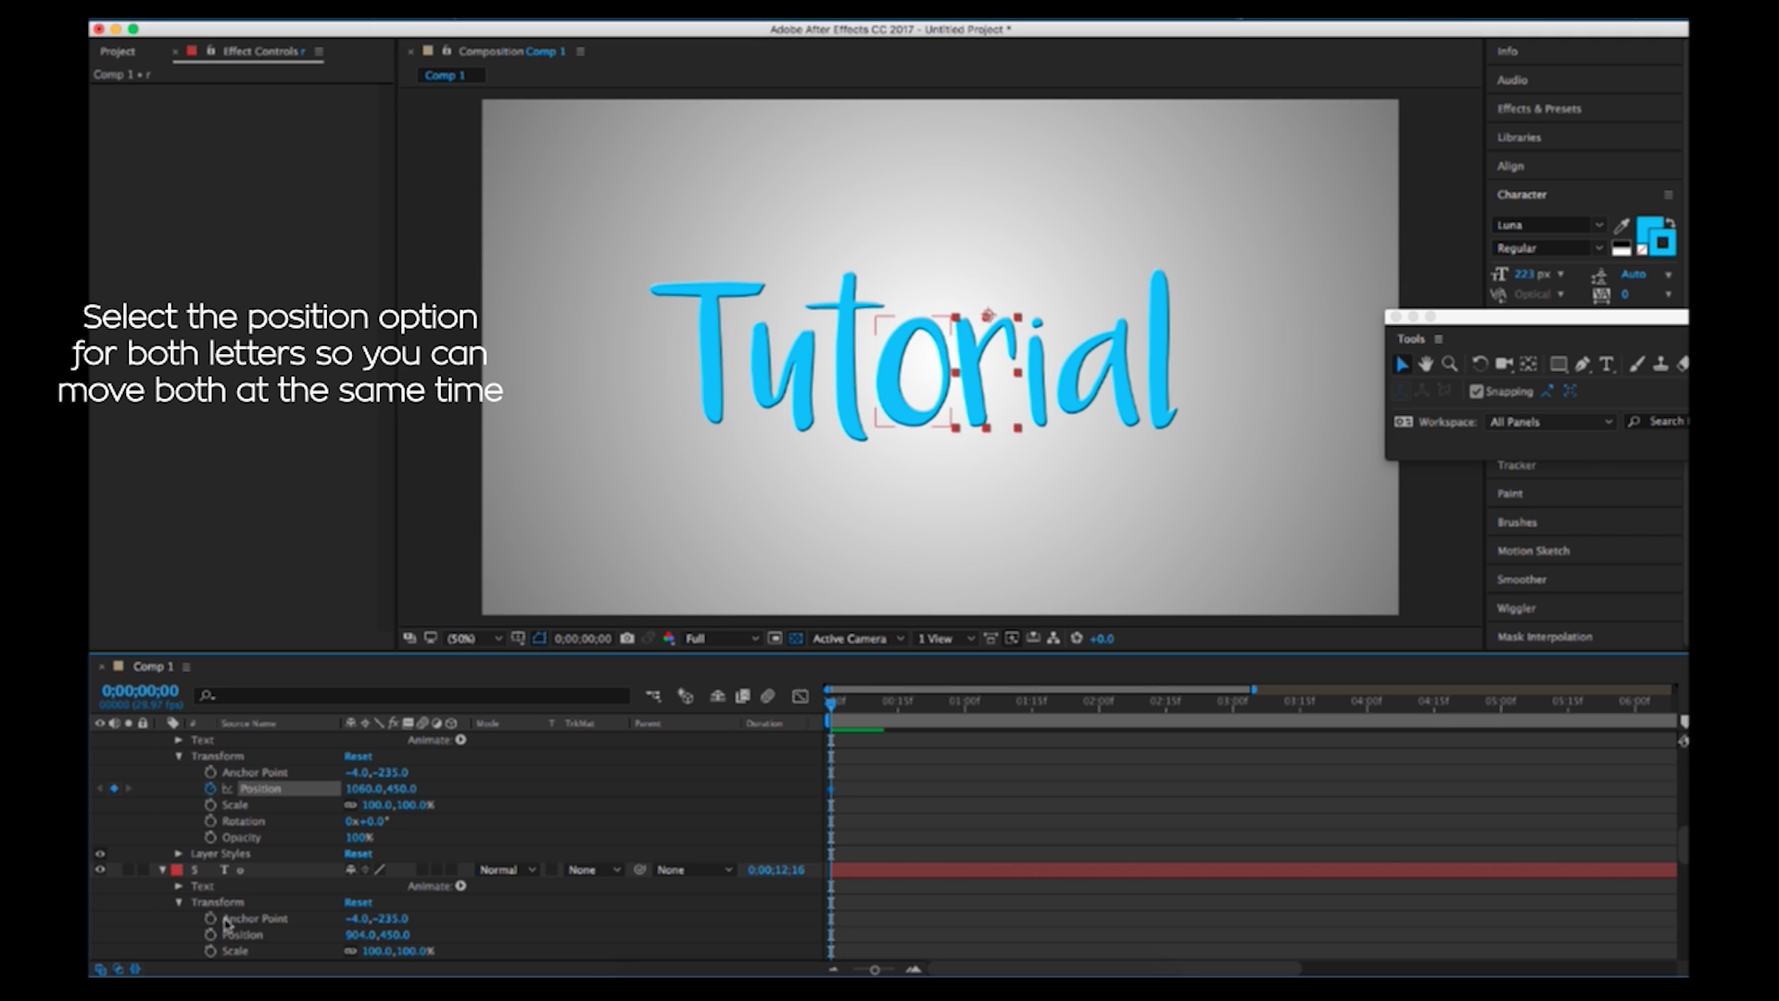
left_click(212, 935)
left_click(261, 789, "shift")
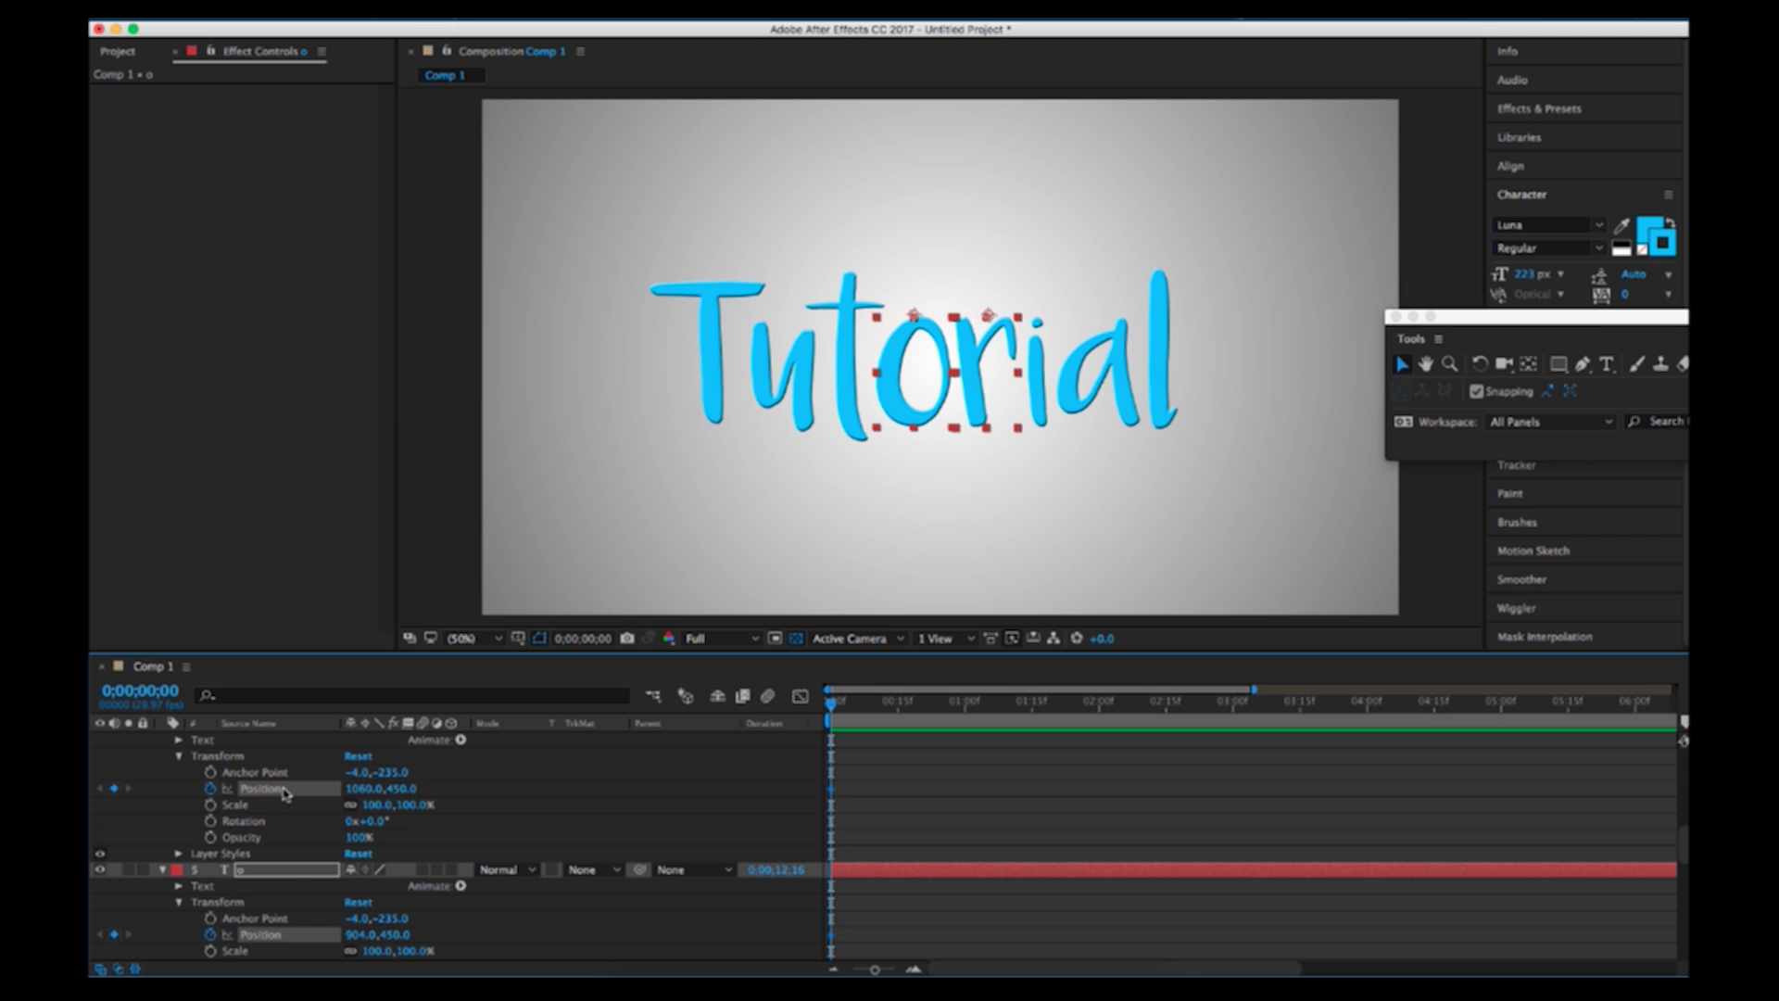
left_click_drag(402, 789, 202, 797)
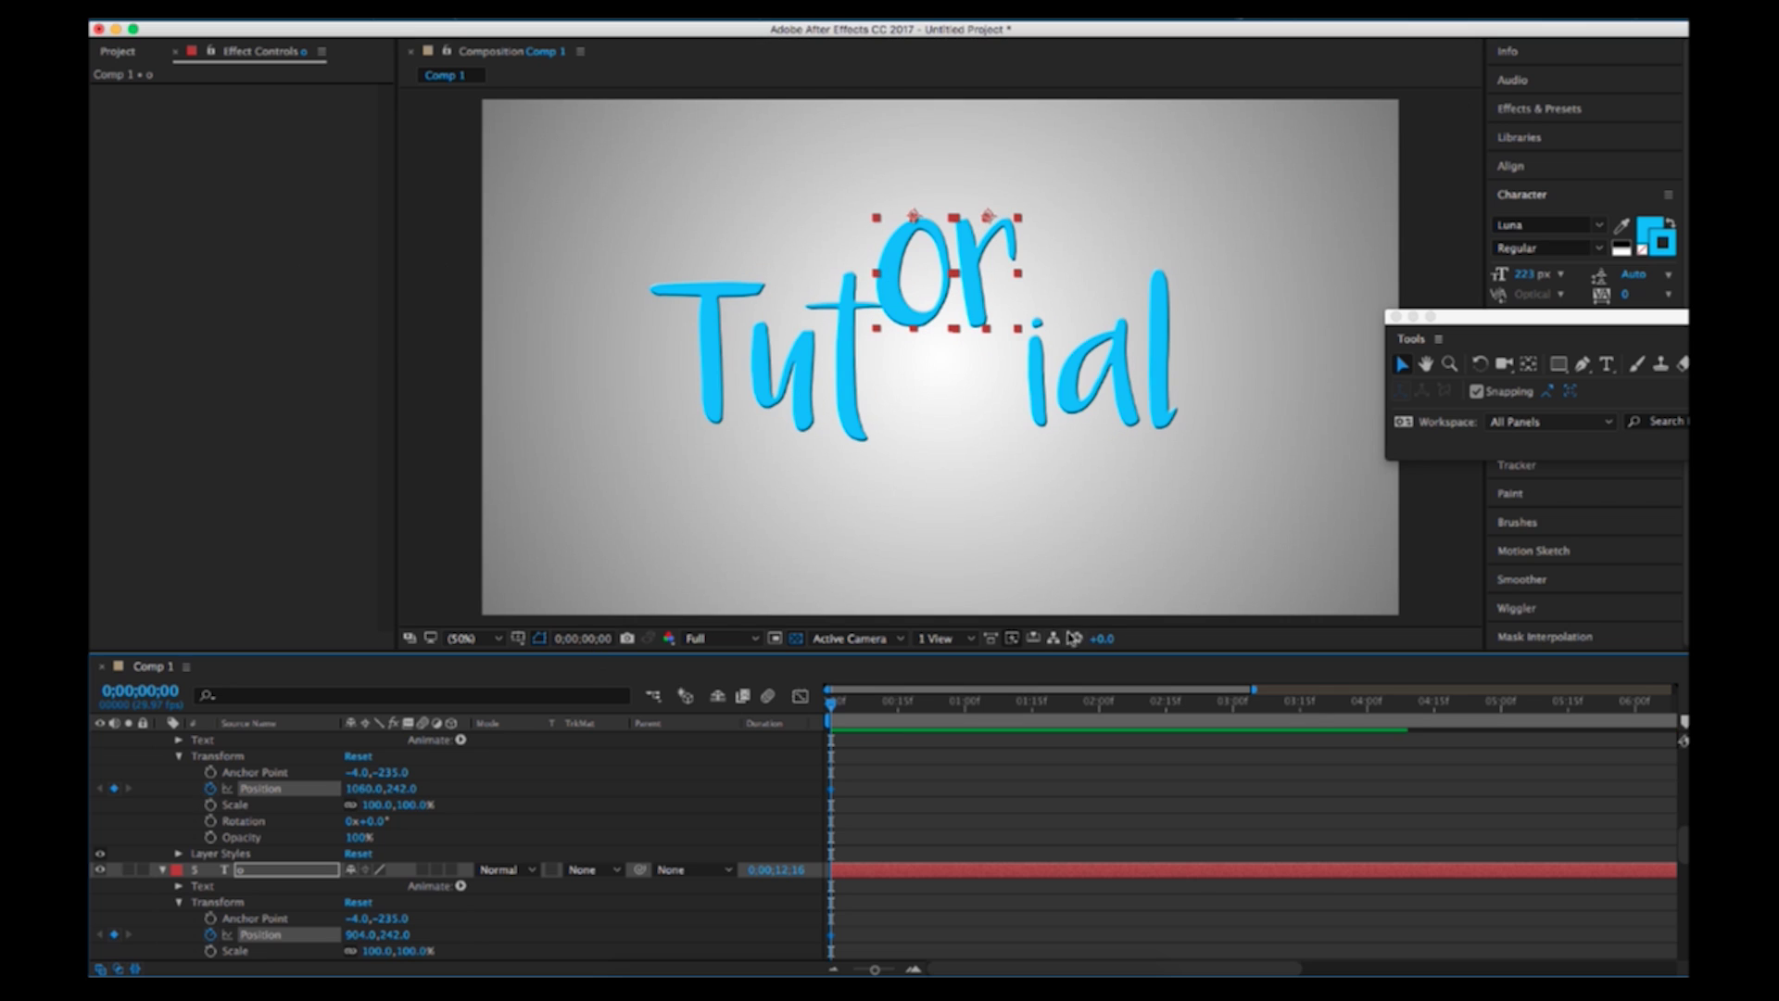
Preview the timing, go to 0;00;00;27 and lower the o and r together to a vertical position of 524.0, slightly below the other letters
key("space")
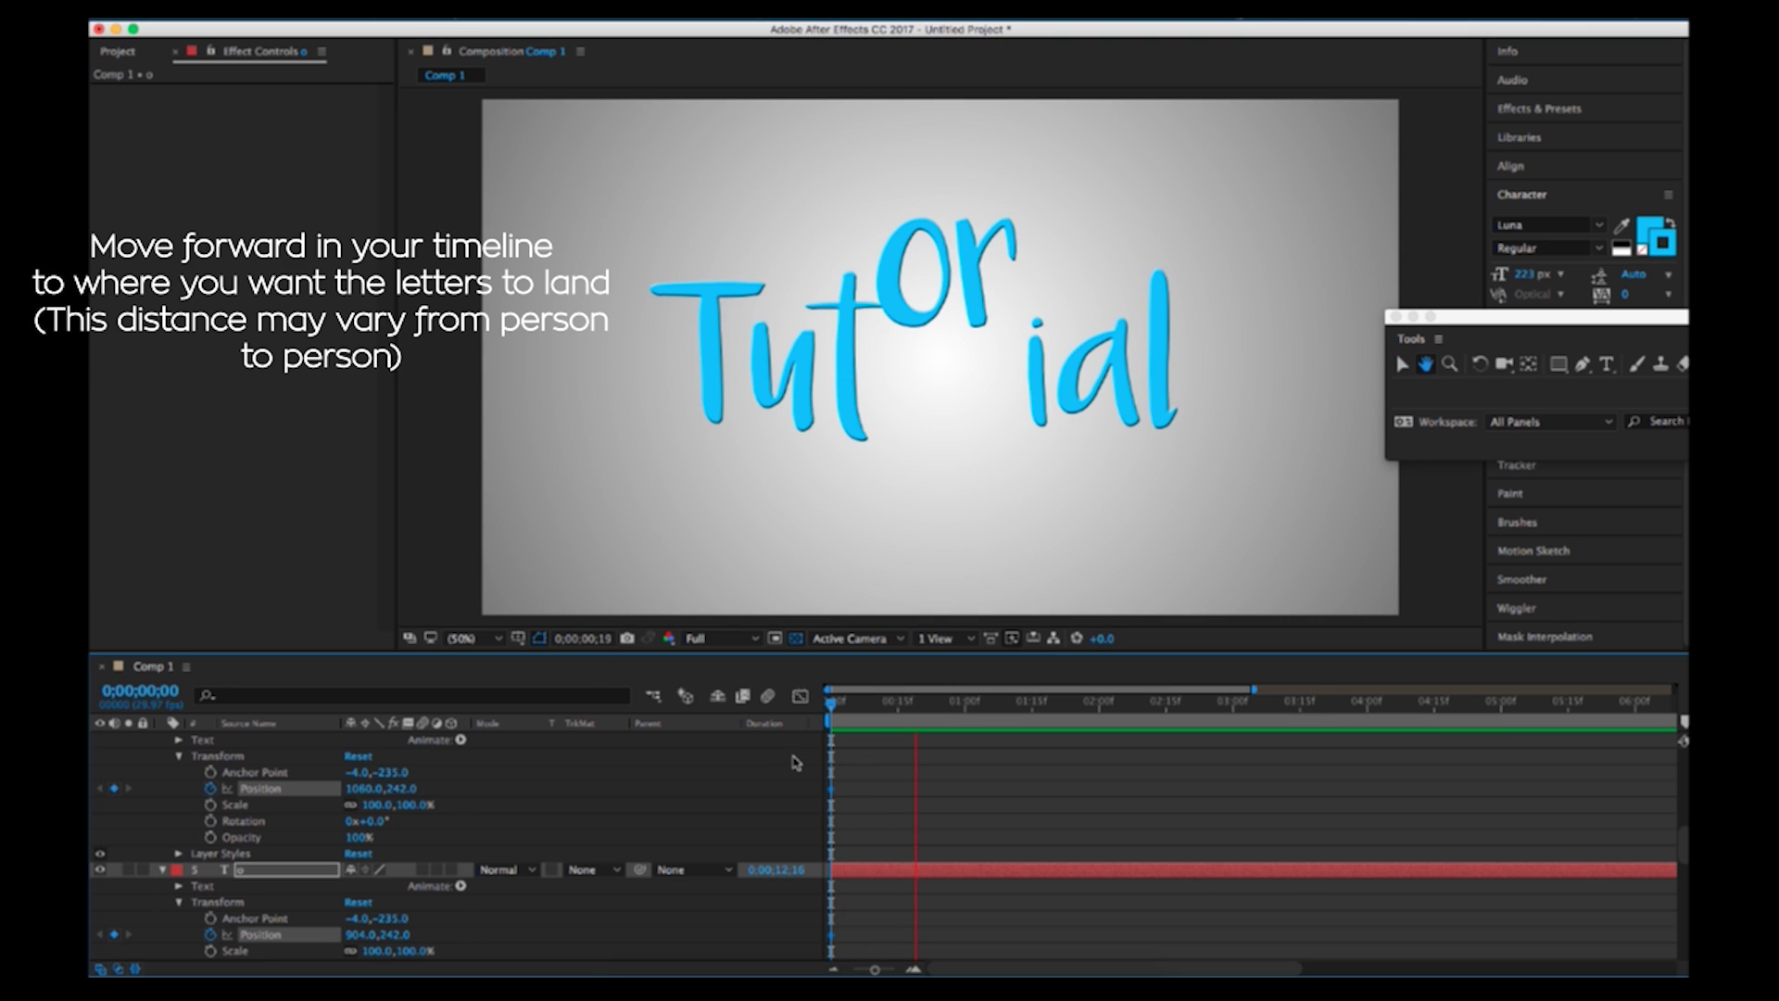
left_click_drag(843, 719, 797, 723)
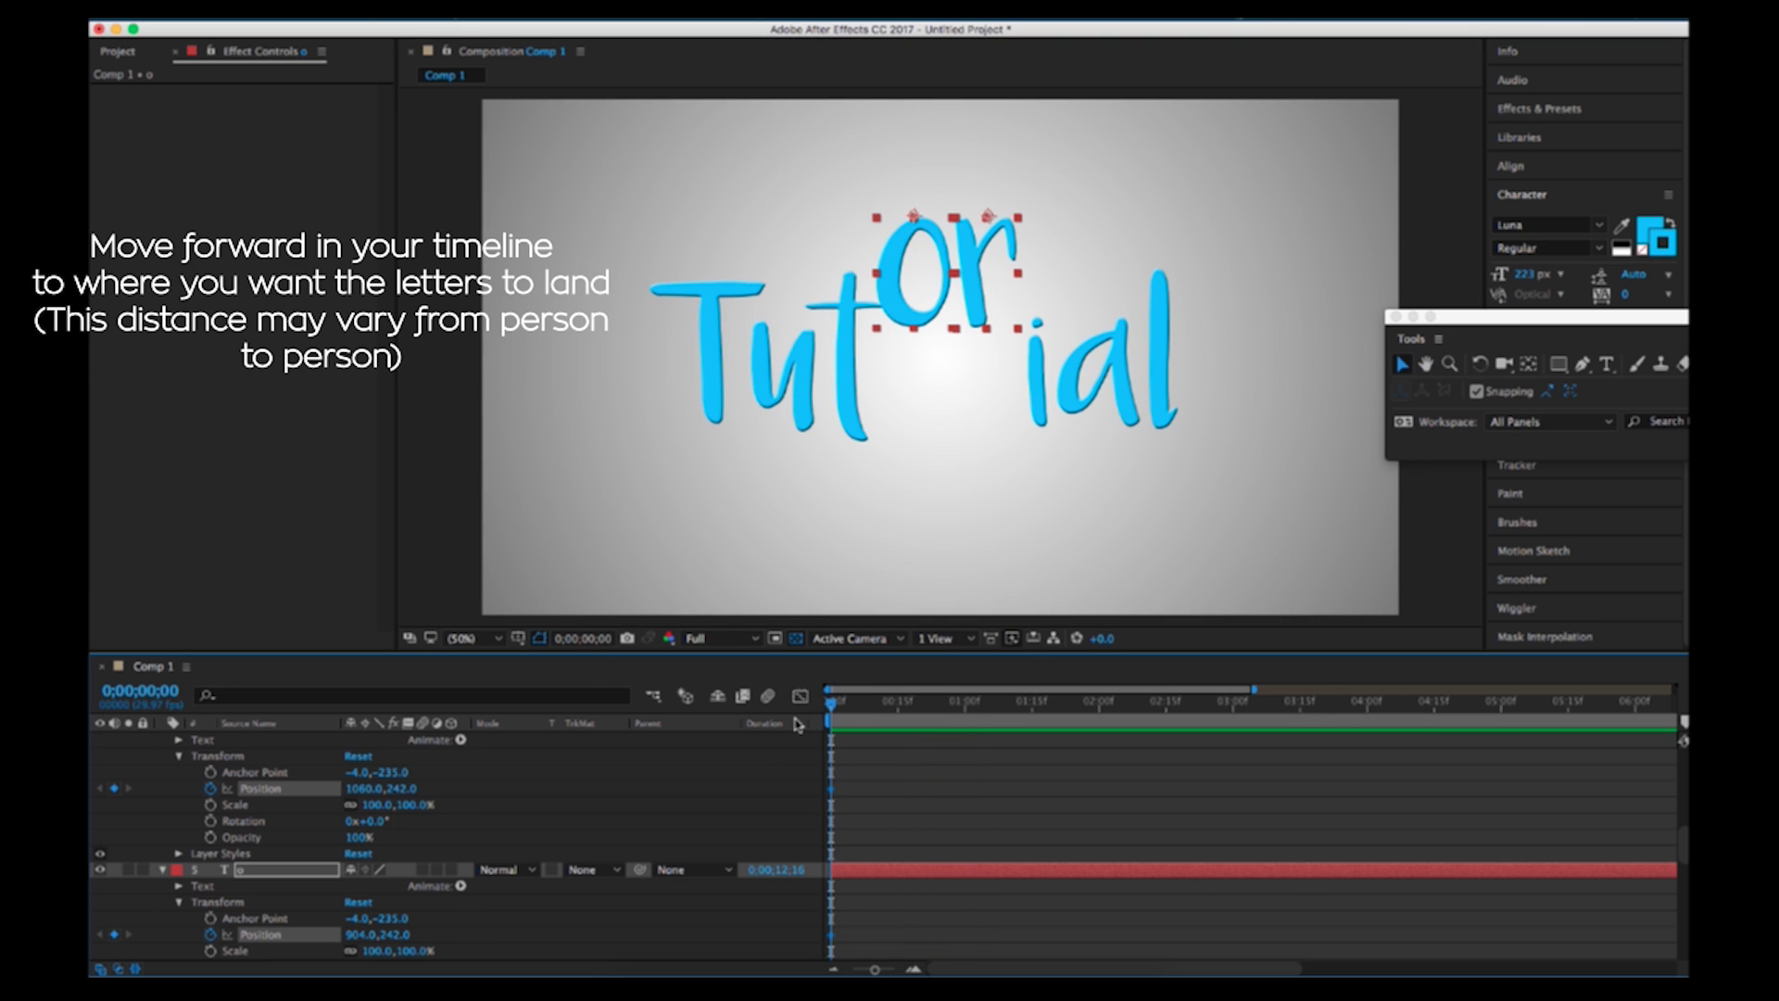
key("space")
key("space")
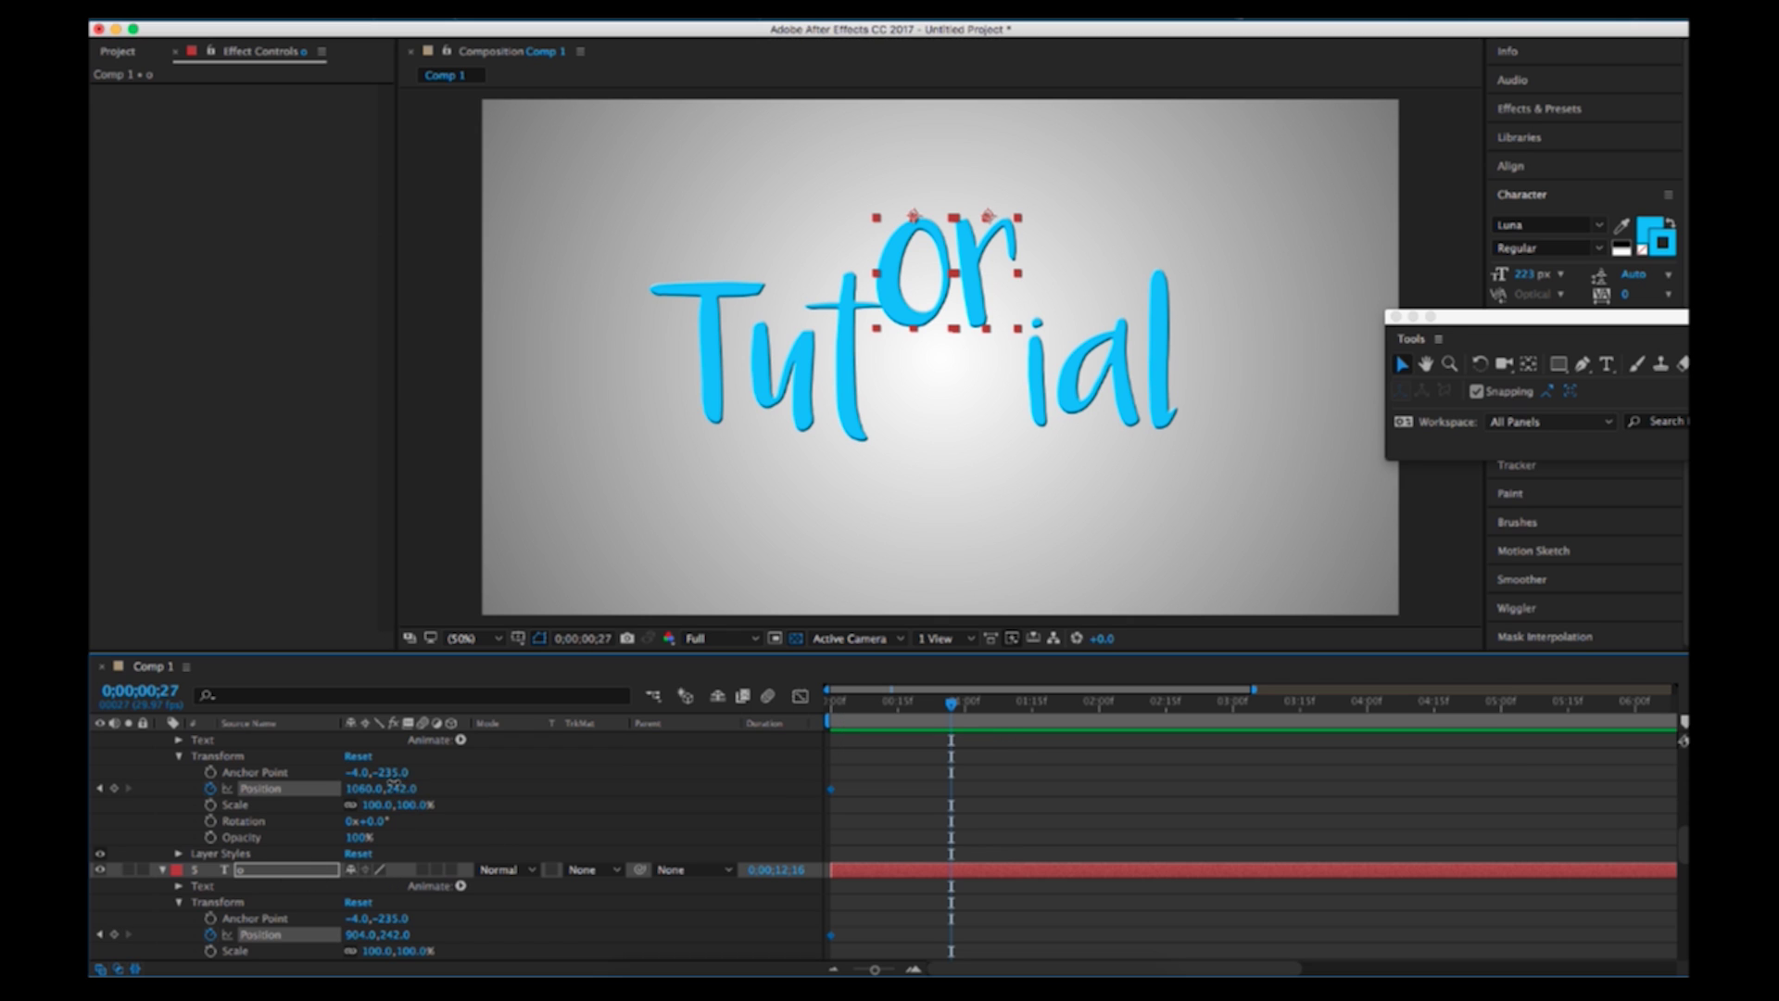
left_click_drag(395, 786, 683, 767)
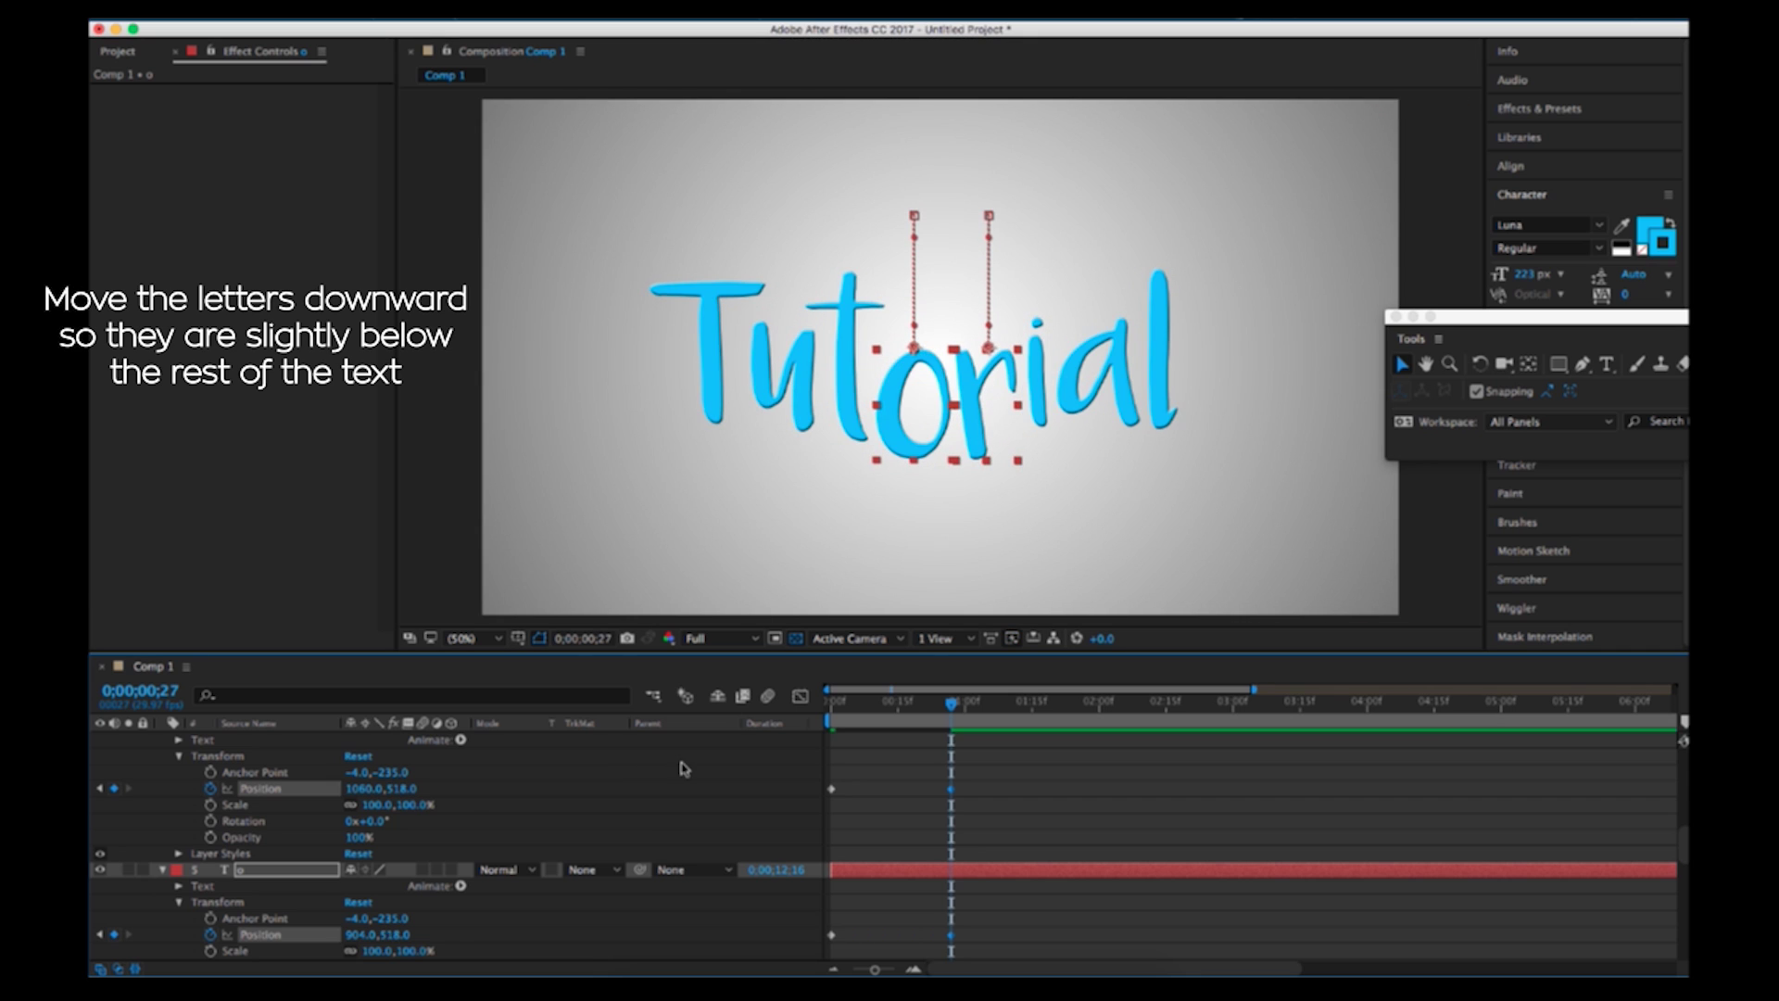
left_click_drag(408, 788, 403, 786)
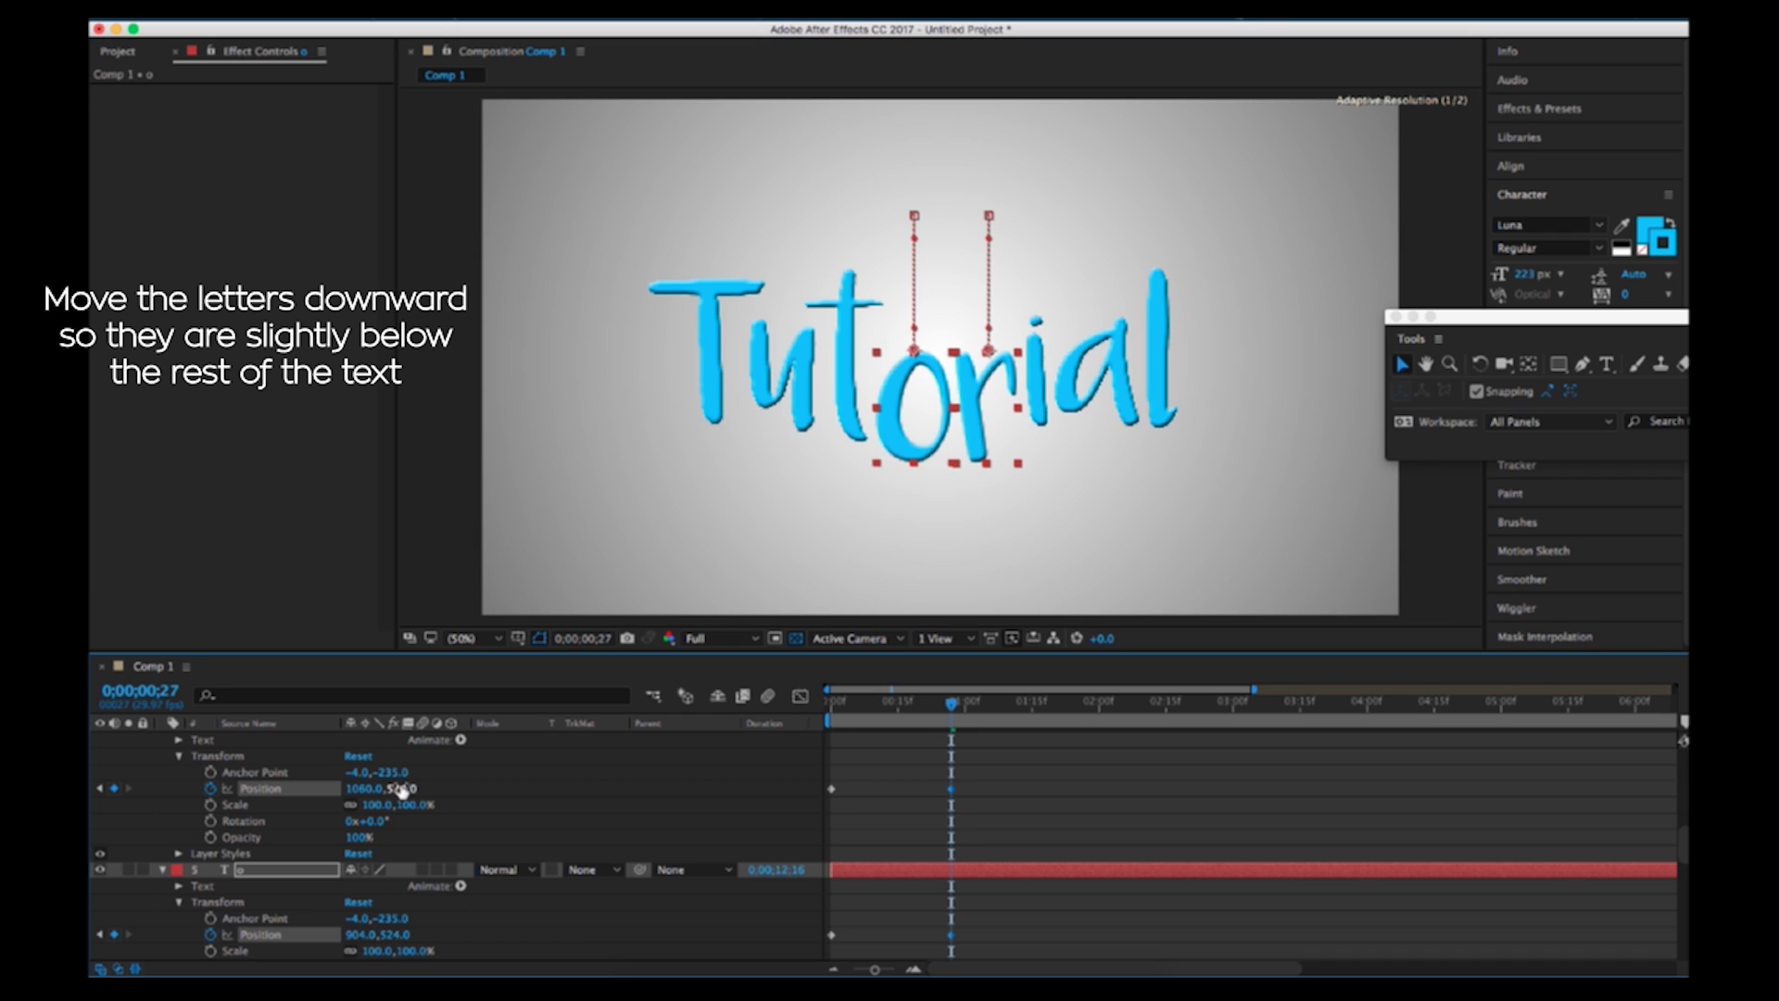
Shift the second Position keyframes of the o and r earlier, to 0;00;00;16
key("space")
key("space")
left_click(953, 709)
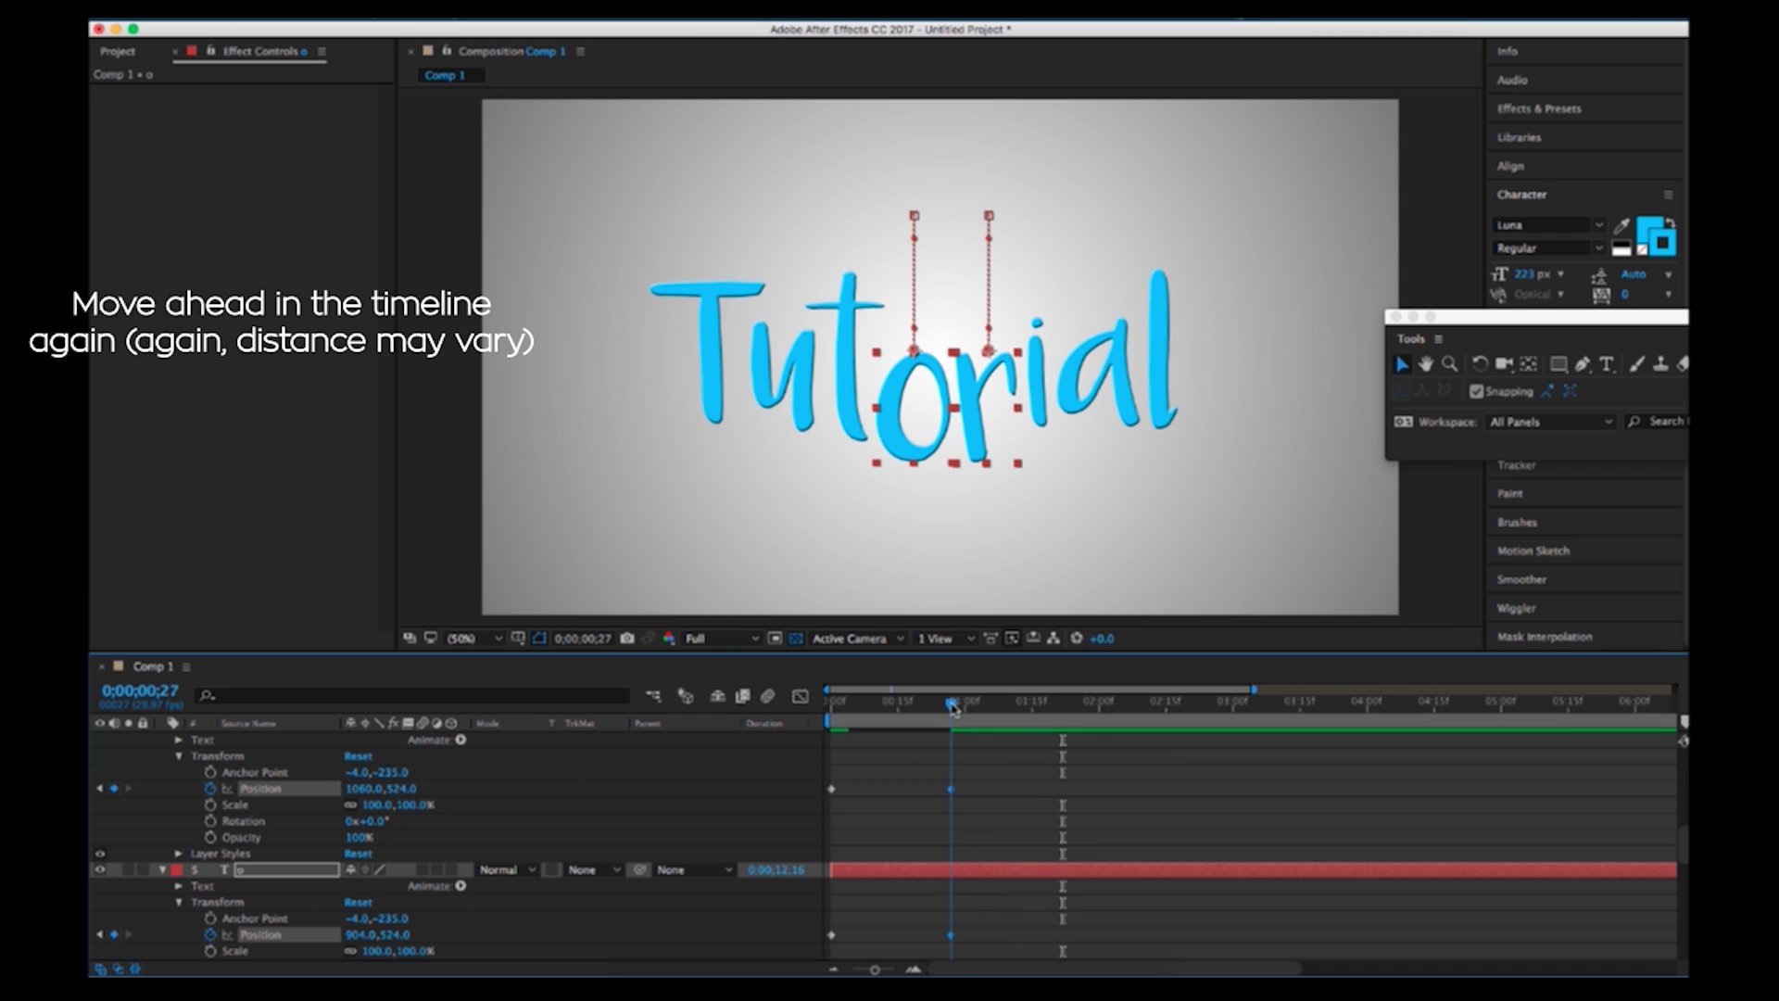
left_click_drag(954, 706, 956, 712)
left_click_drag(828, 686, 857, 686)
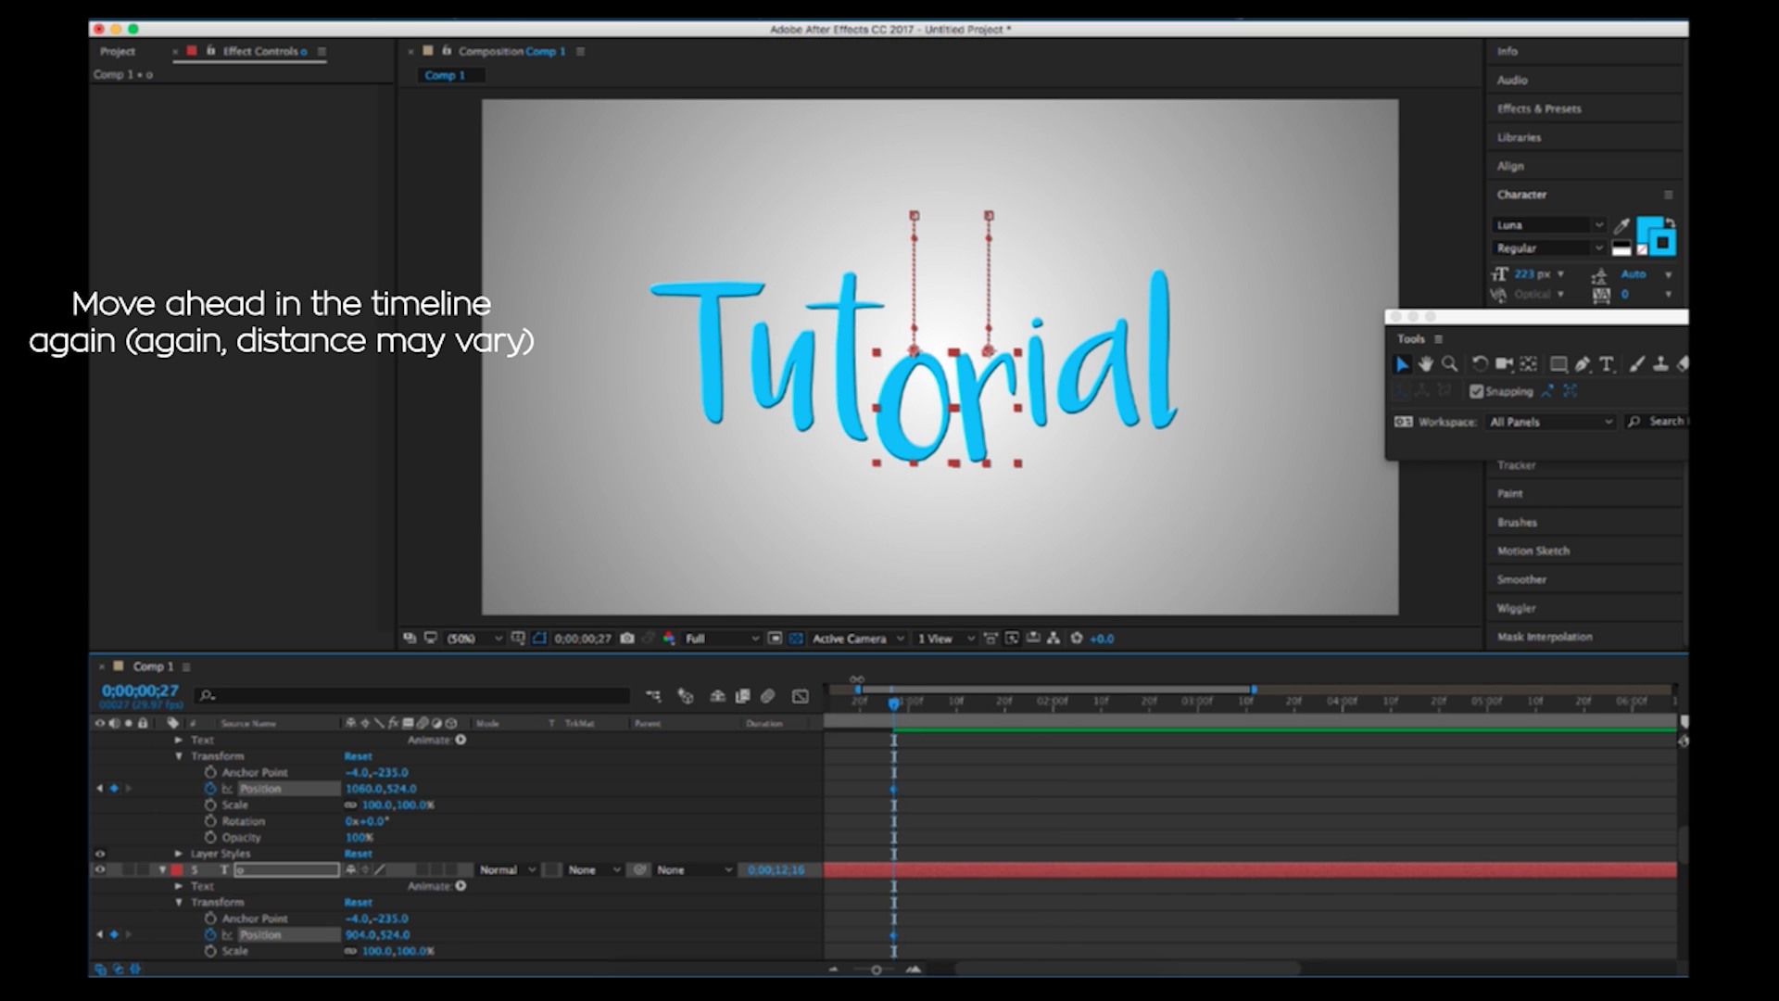
left_click_drag(1256, 689, 976, 689)
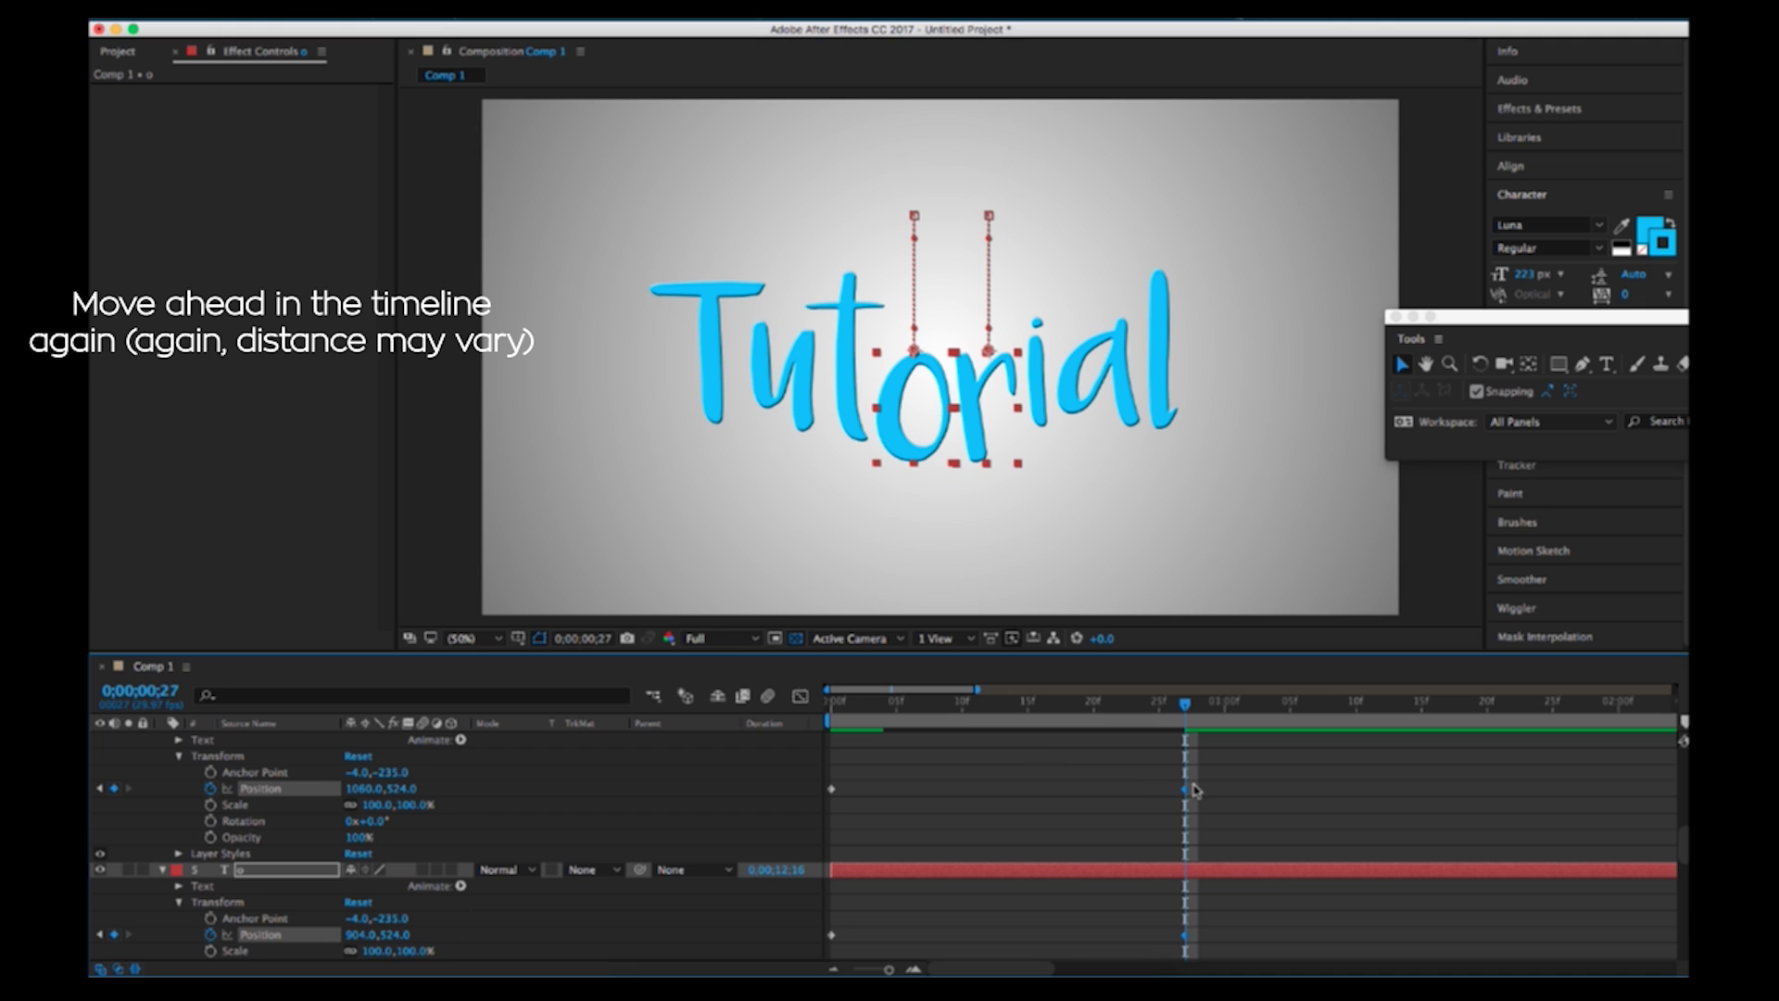
left_click_drag(1186, 936, 1042, 960)
Preview the o and r drop from the start several times to judge its speed
key("Home")
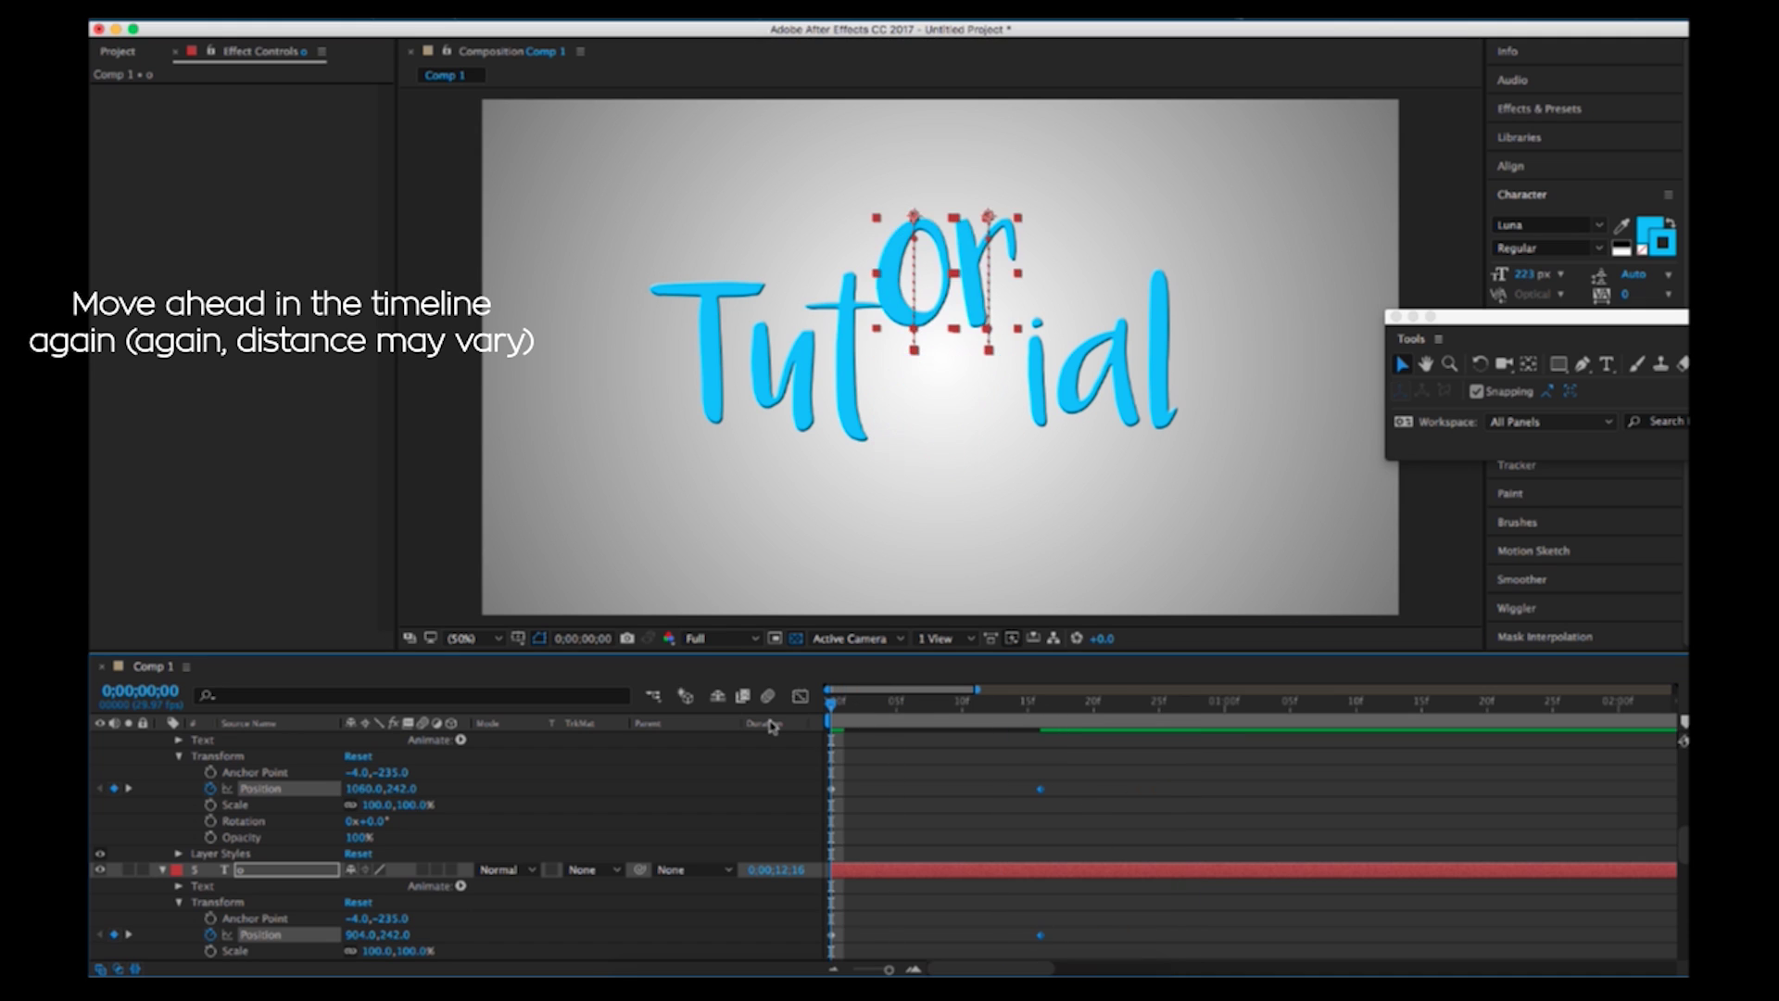
key("space")
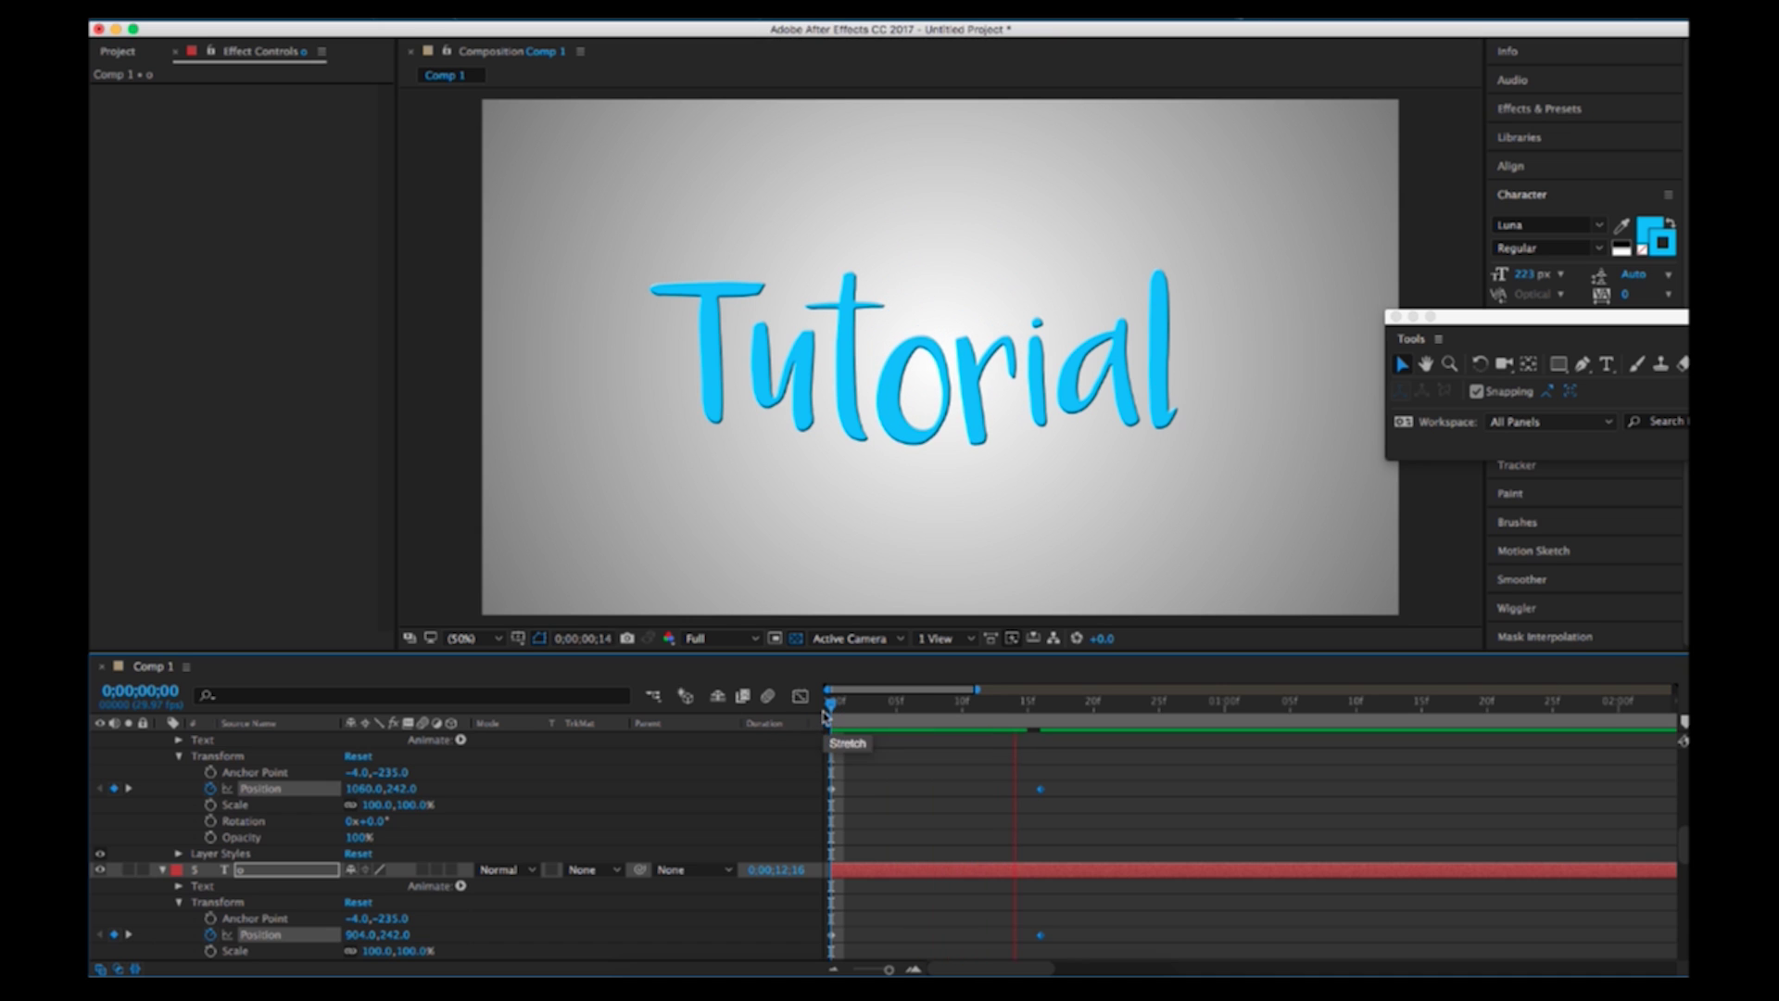
key("space")
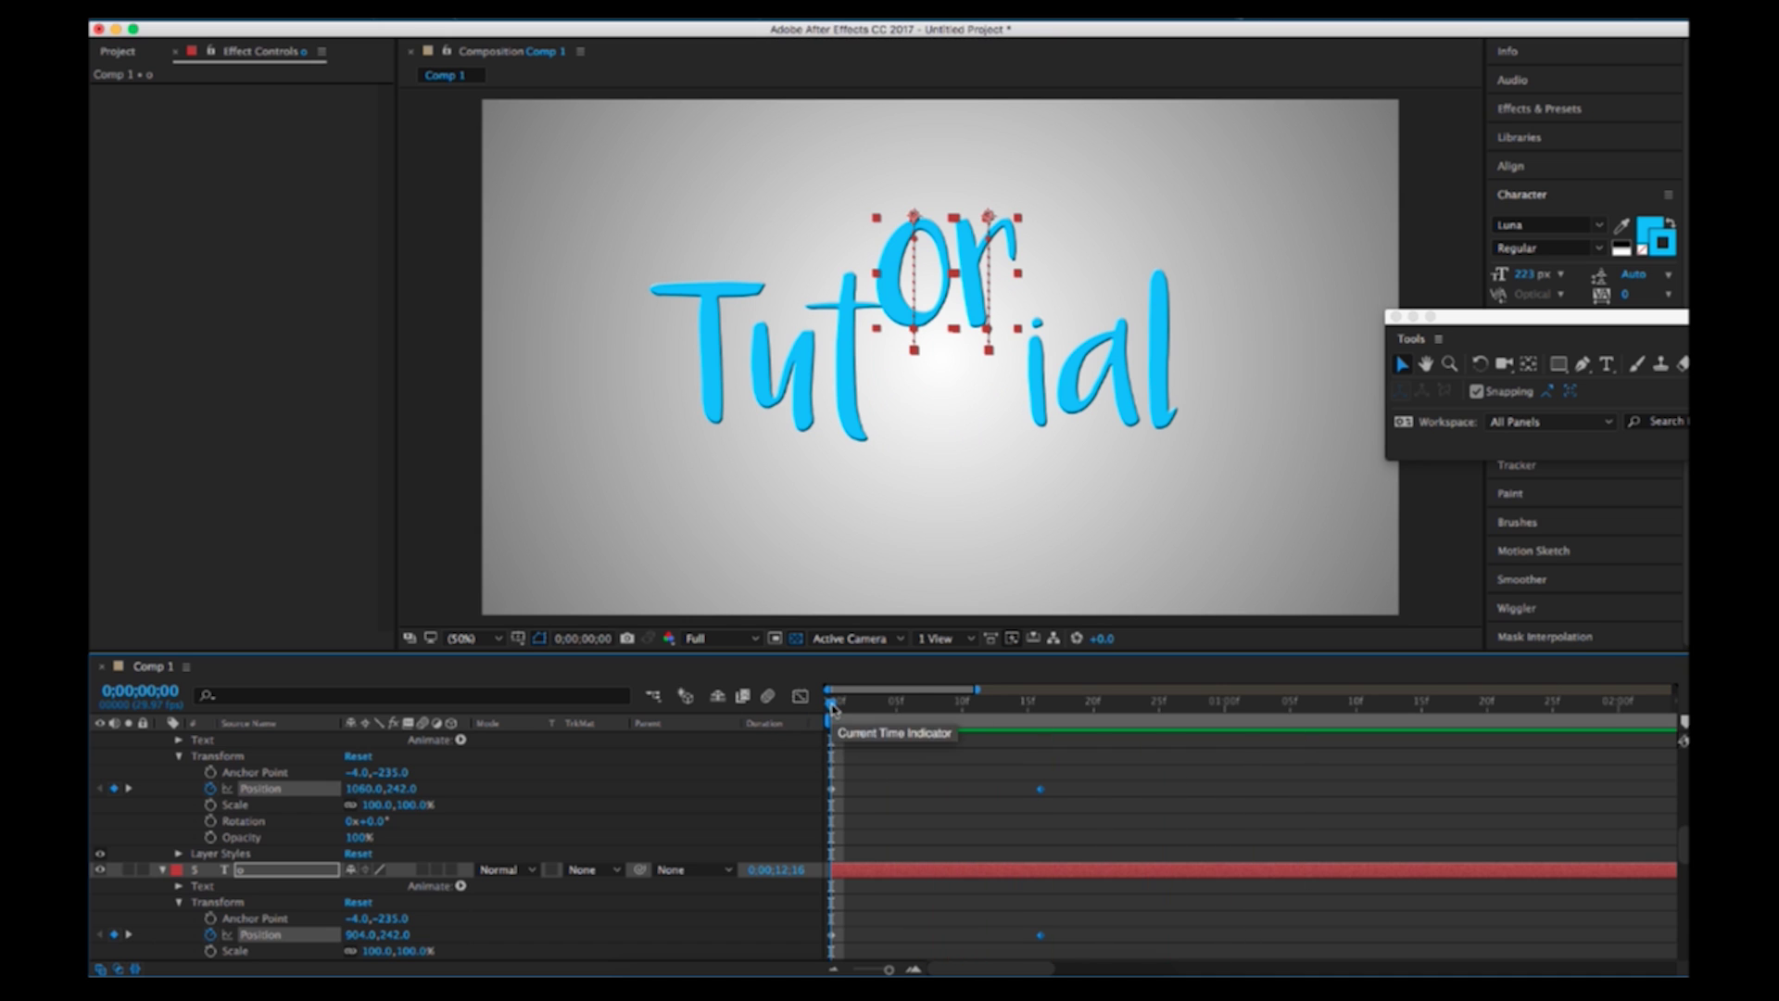
key("space")
key("space")
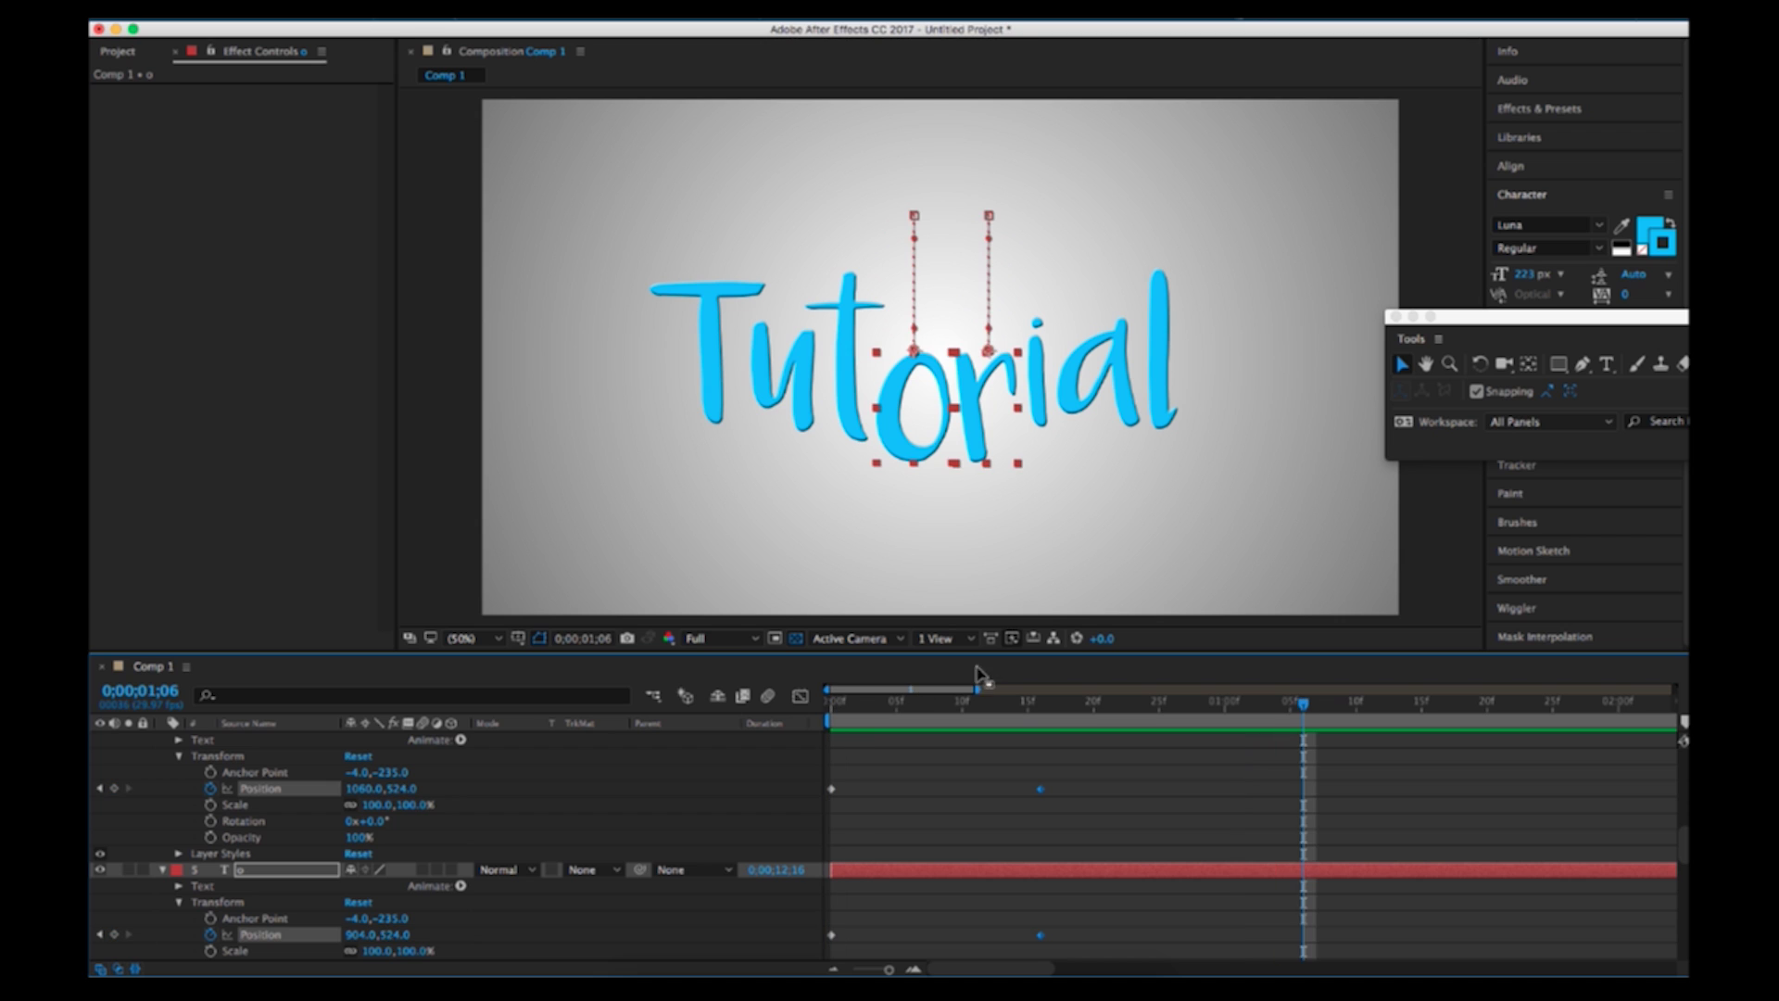
key("space")
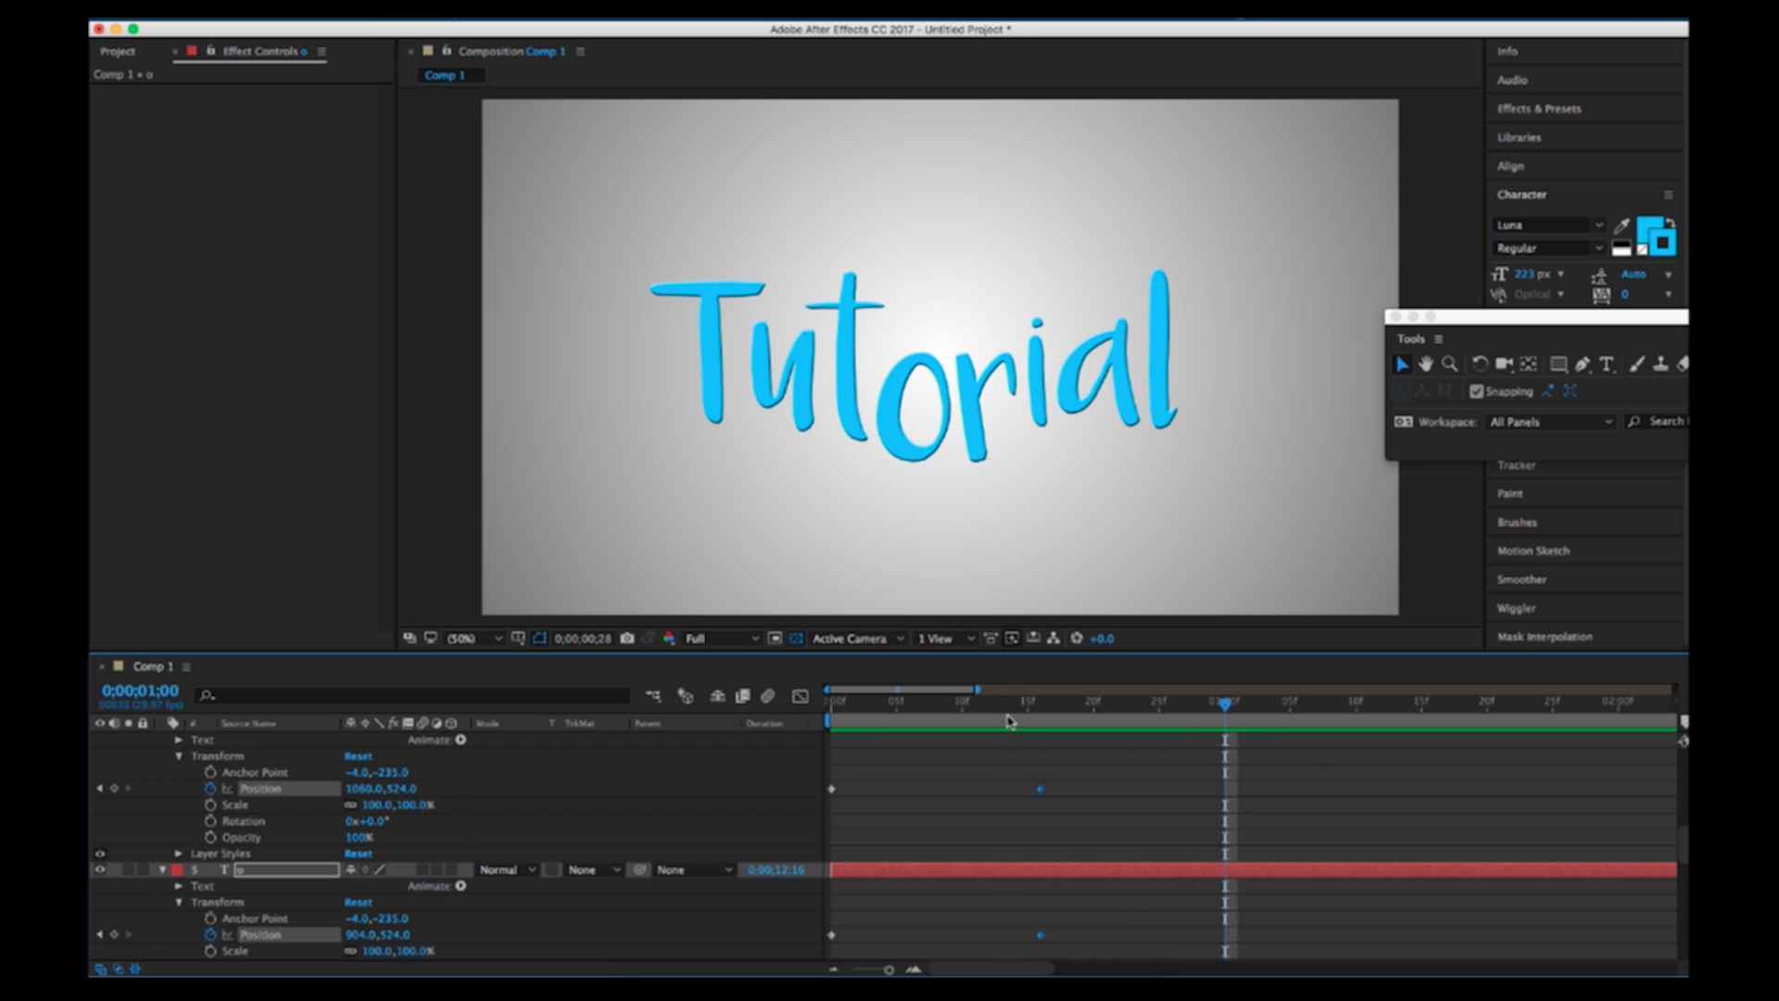
key("space")
left_click_drag(1023, 710, 948, 715)
key("space")
key("space")
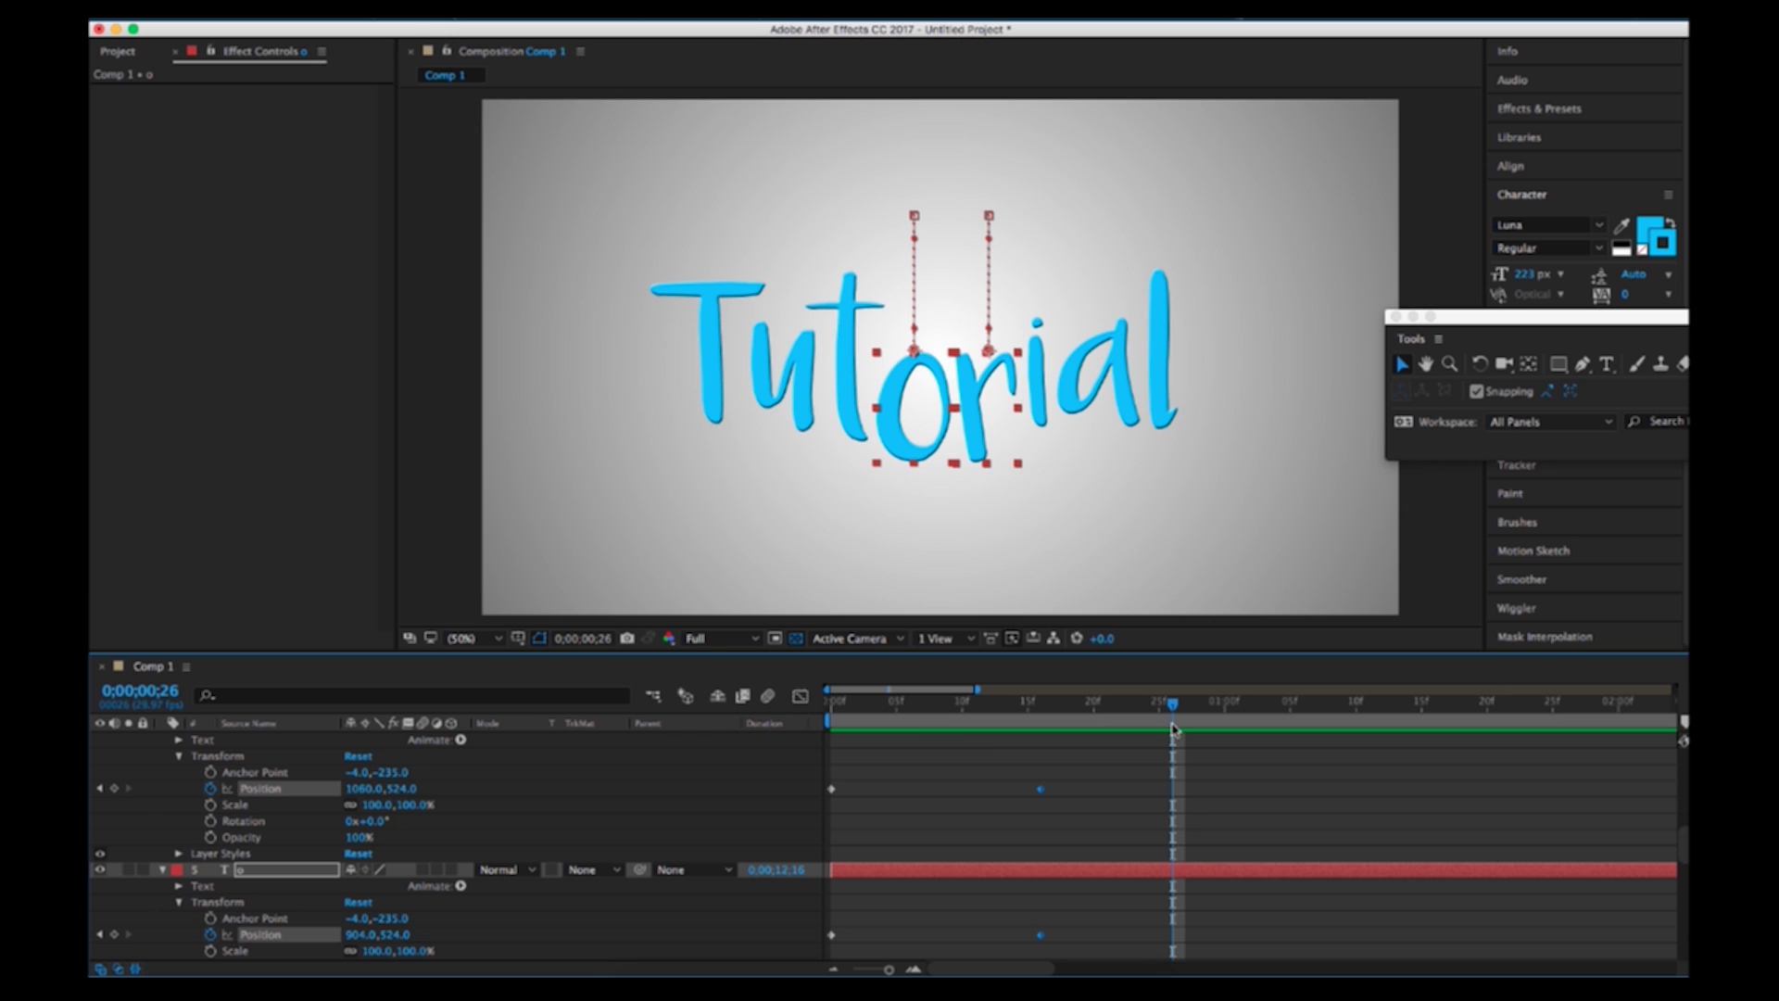
At 0;00;00;24 raise the o and r to a vertical position of 393.0 and shift the new keyframes one frame earlier
mouse_move(1172, 723)
left_mouse_down()
mouse_move(1047, 741)
mouse_move(1139, 735)
left_mouse_up()
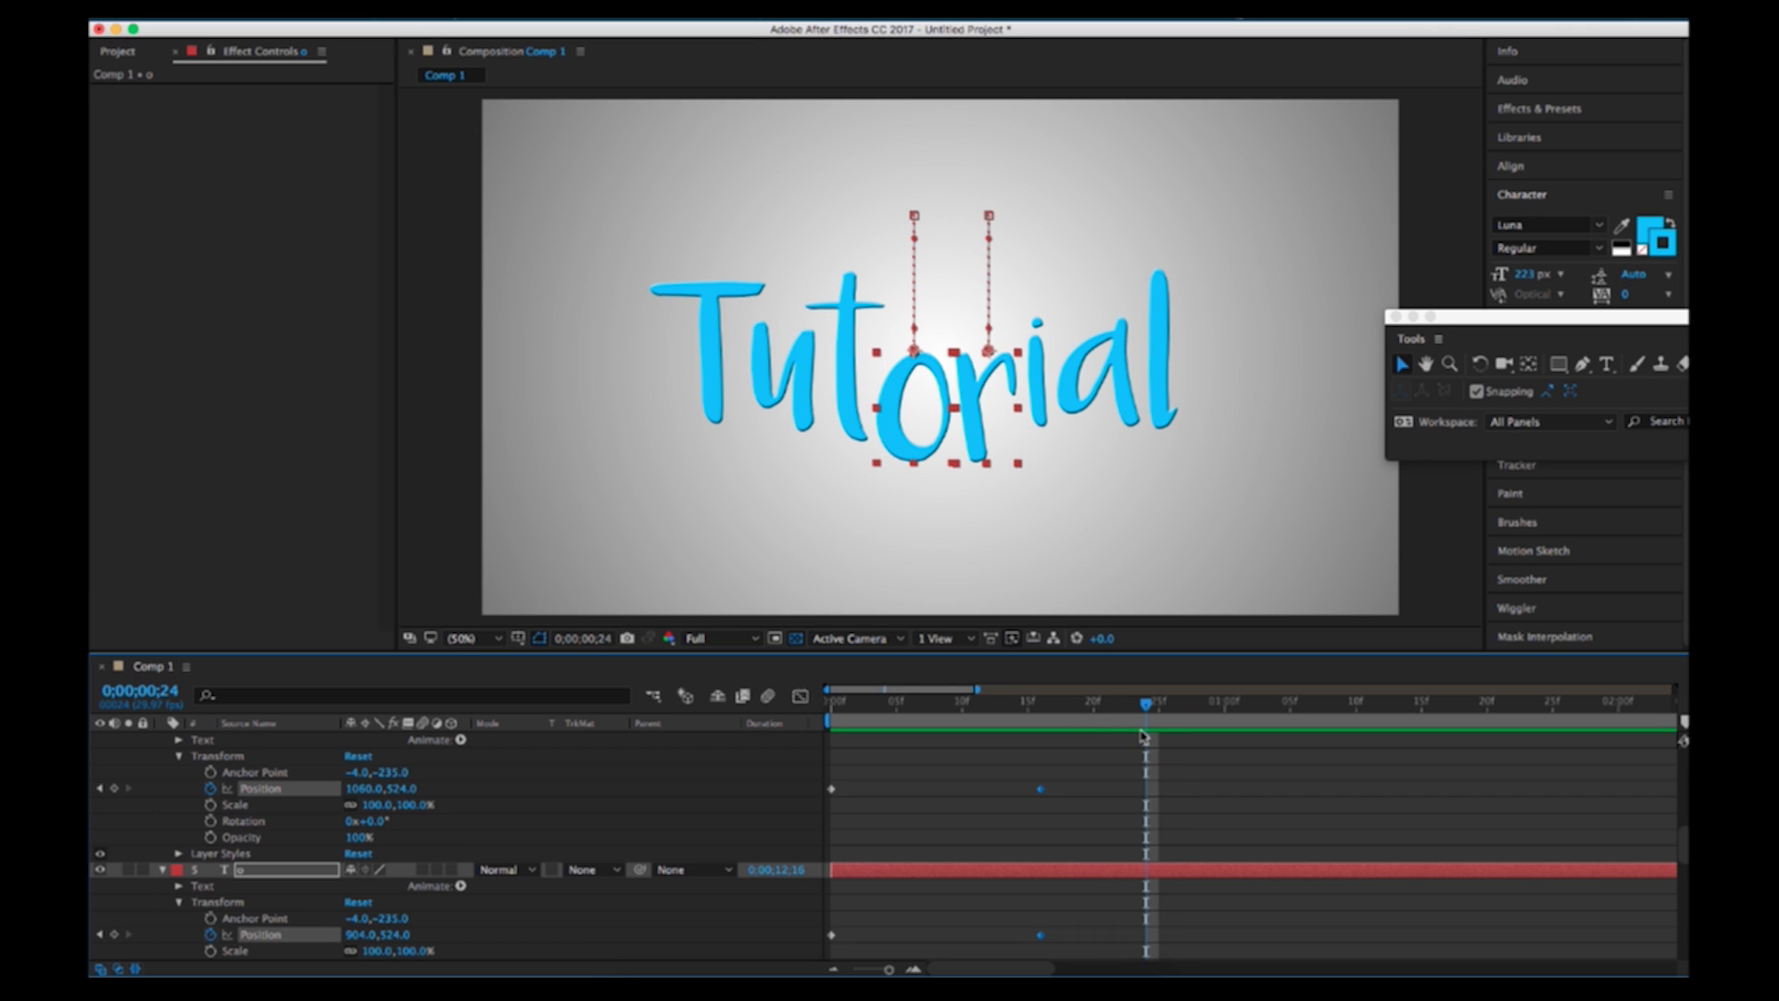
left_click_drag(400, 786, 237, 809)
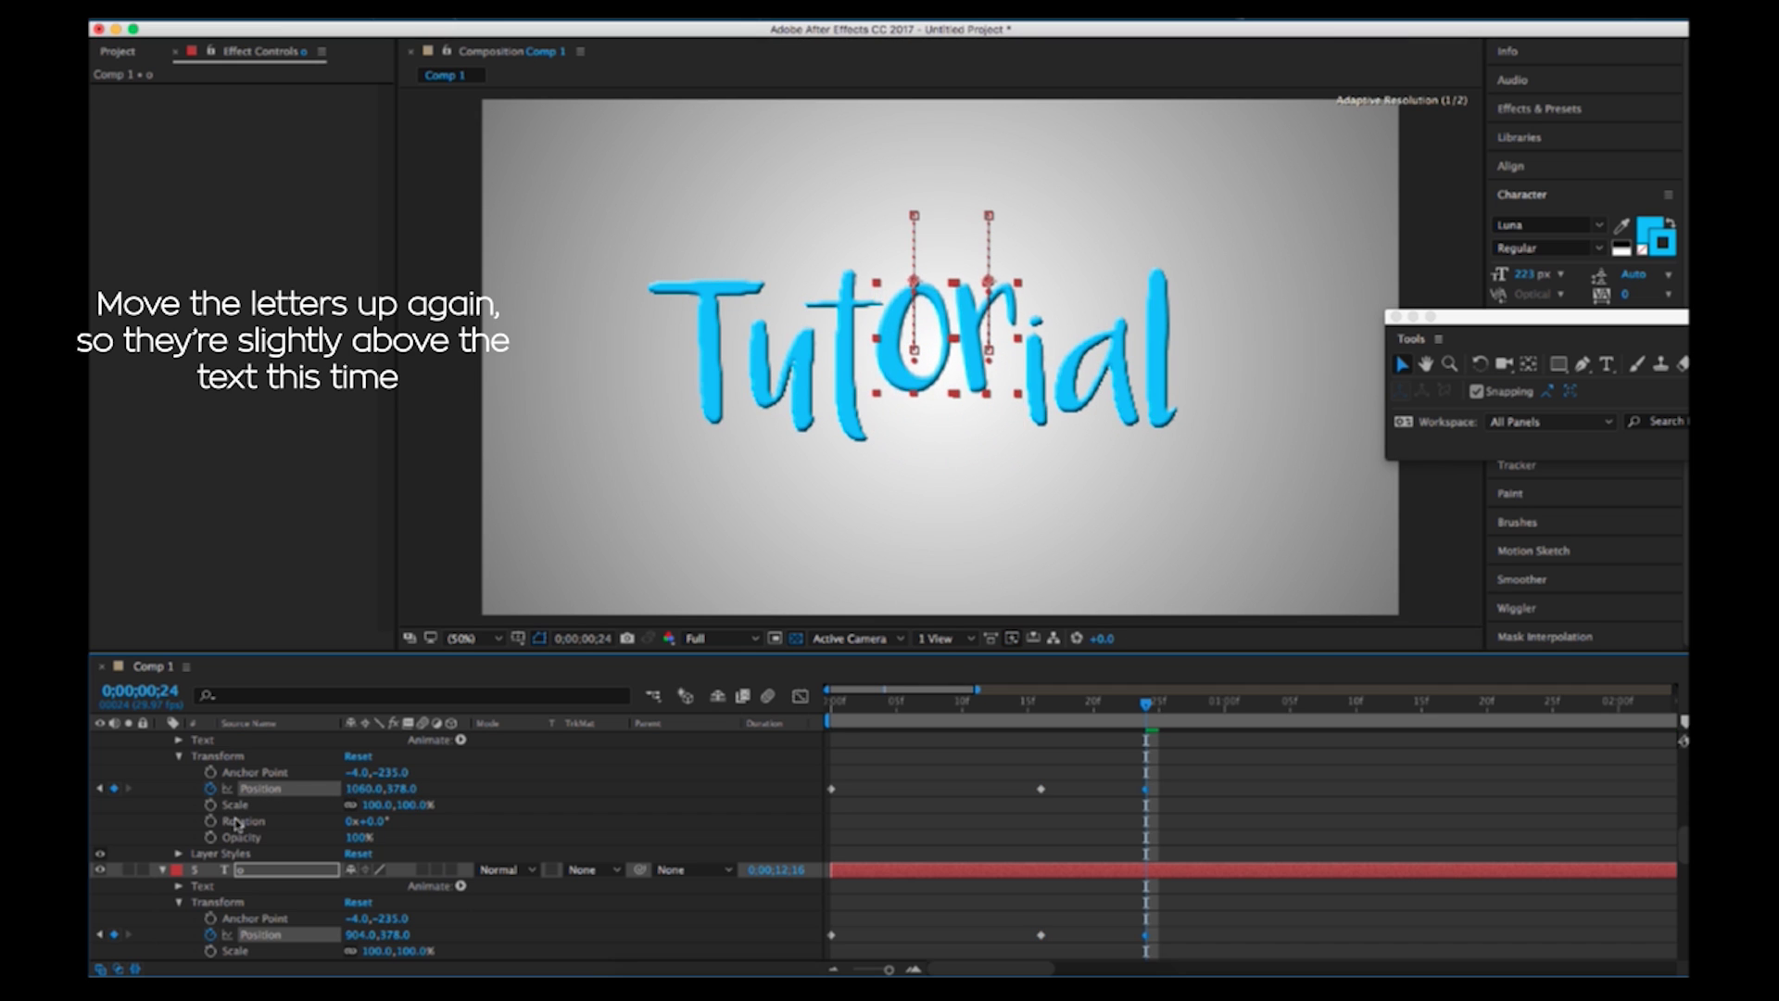
left_click_drag(394, 786, 408, 787)
left_click_drag(1147, 790, 1132, 790)
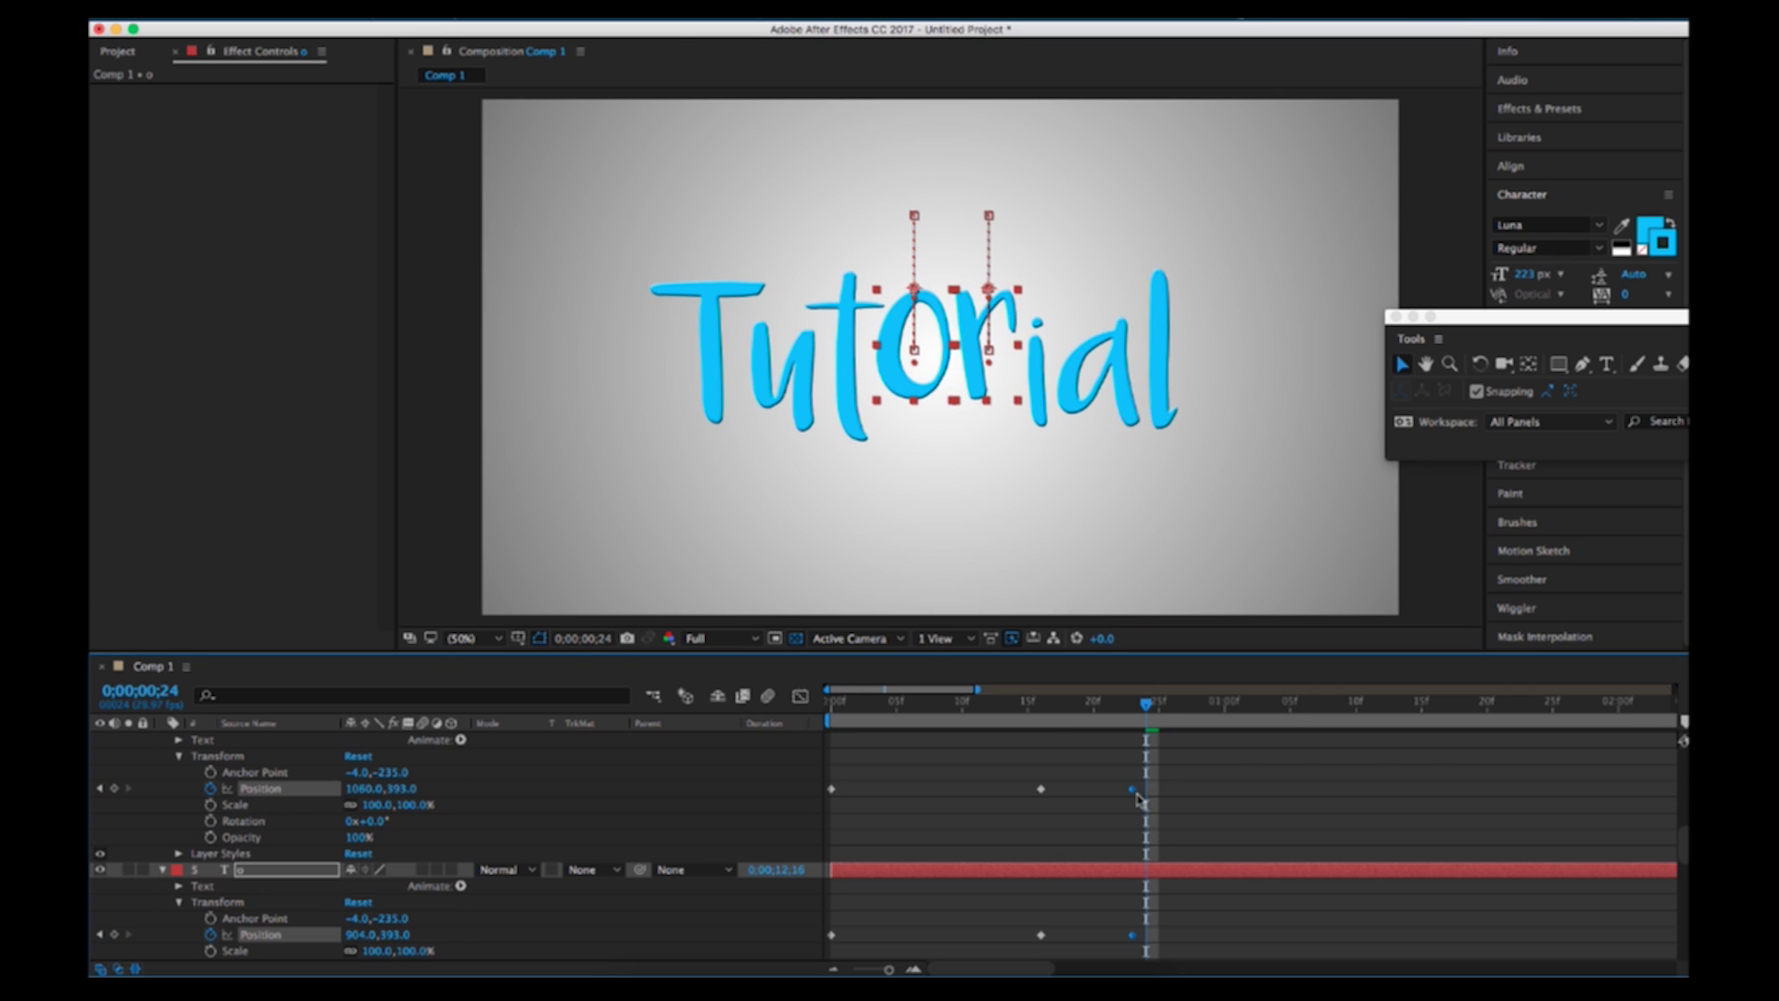
Go to 0;00;01;01 and lower the o and r together to a vertical position of 456.0, level with the other letters
left_click(1119, 722)
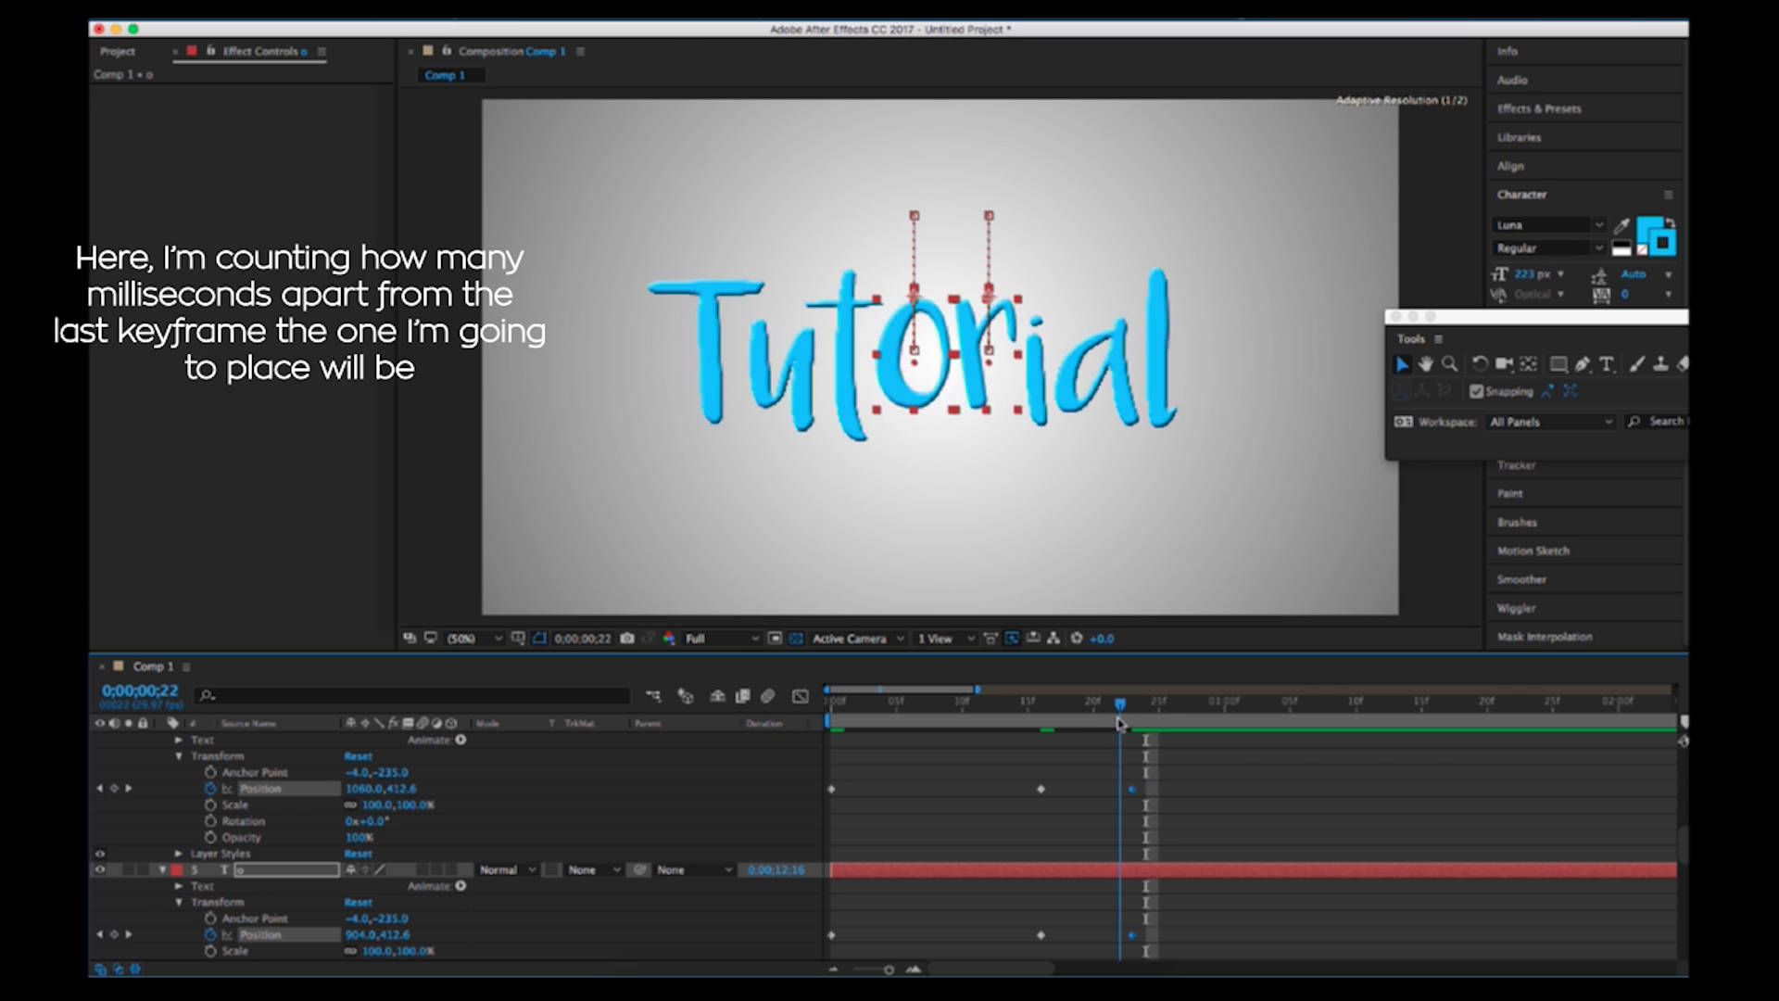
left_click_drag(1113, 722, 1238, 715)
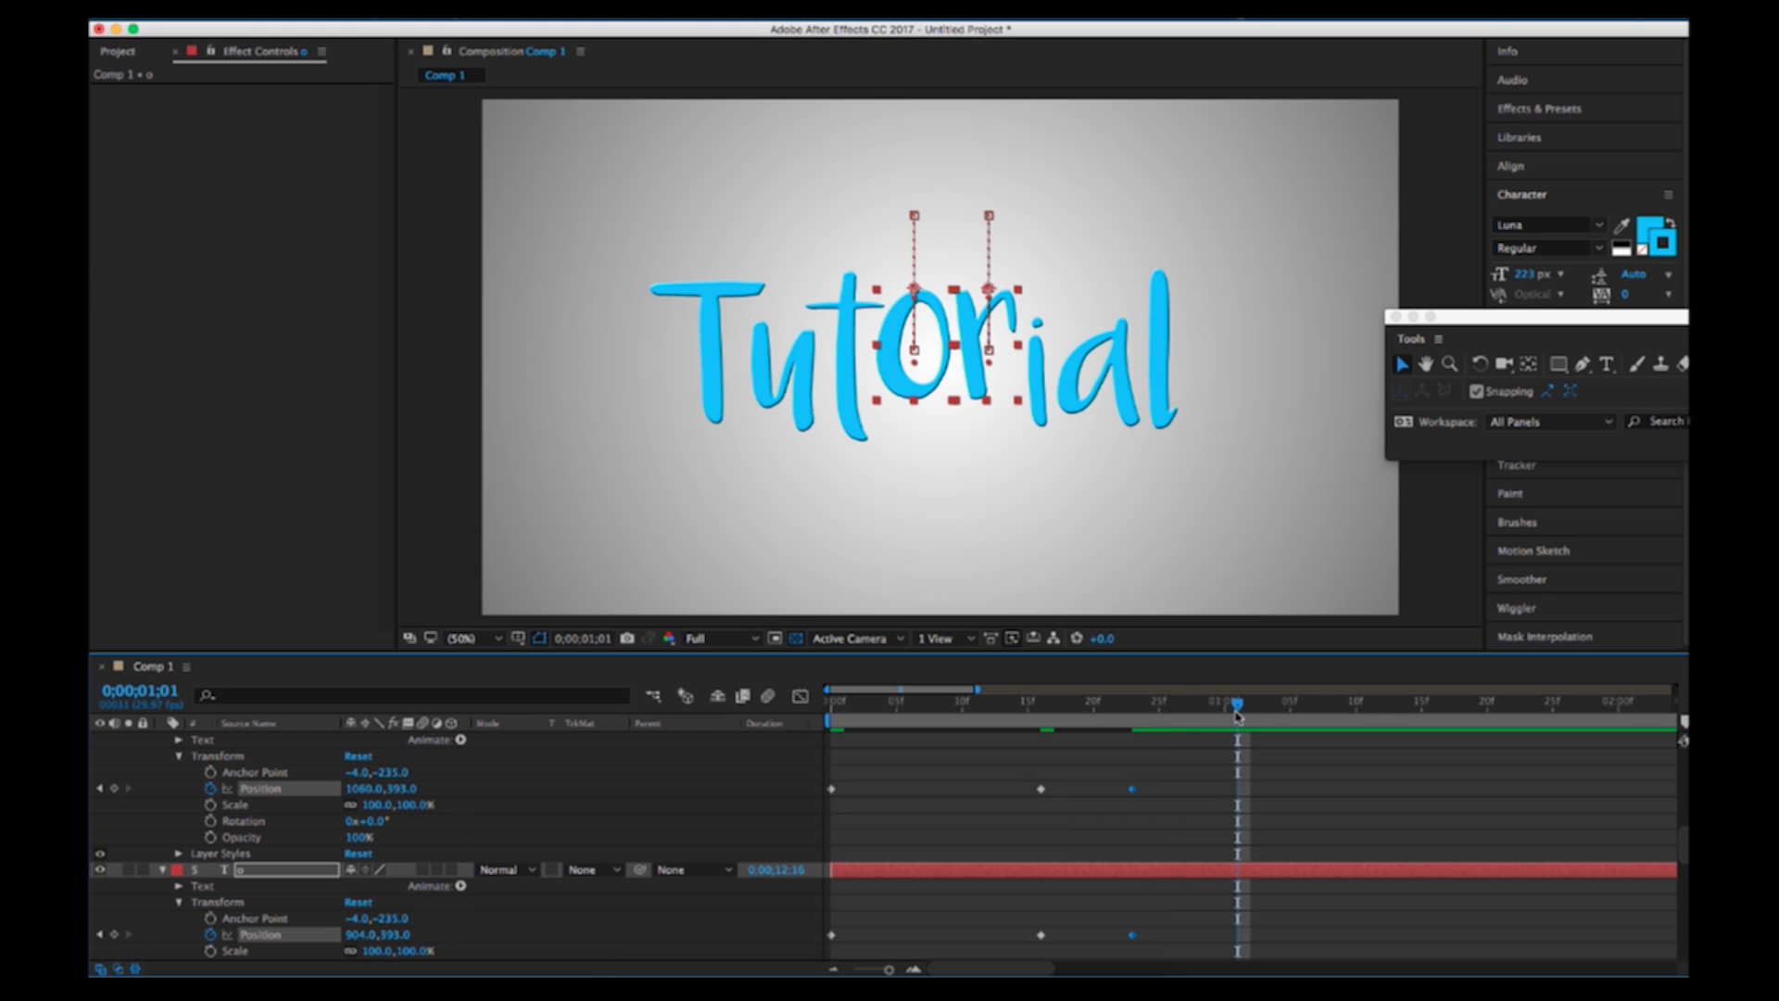
left_click(1221, 744)
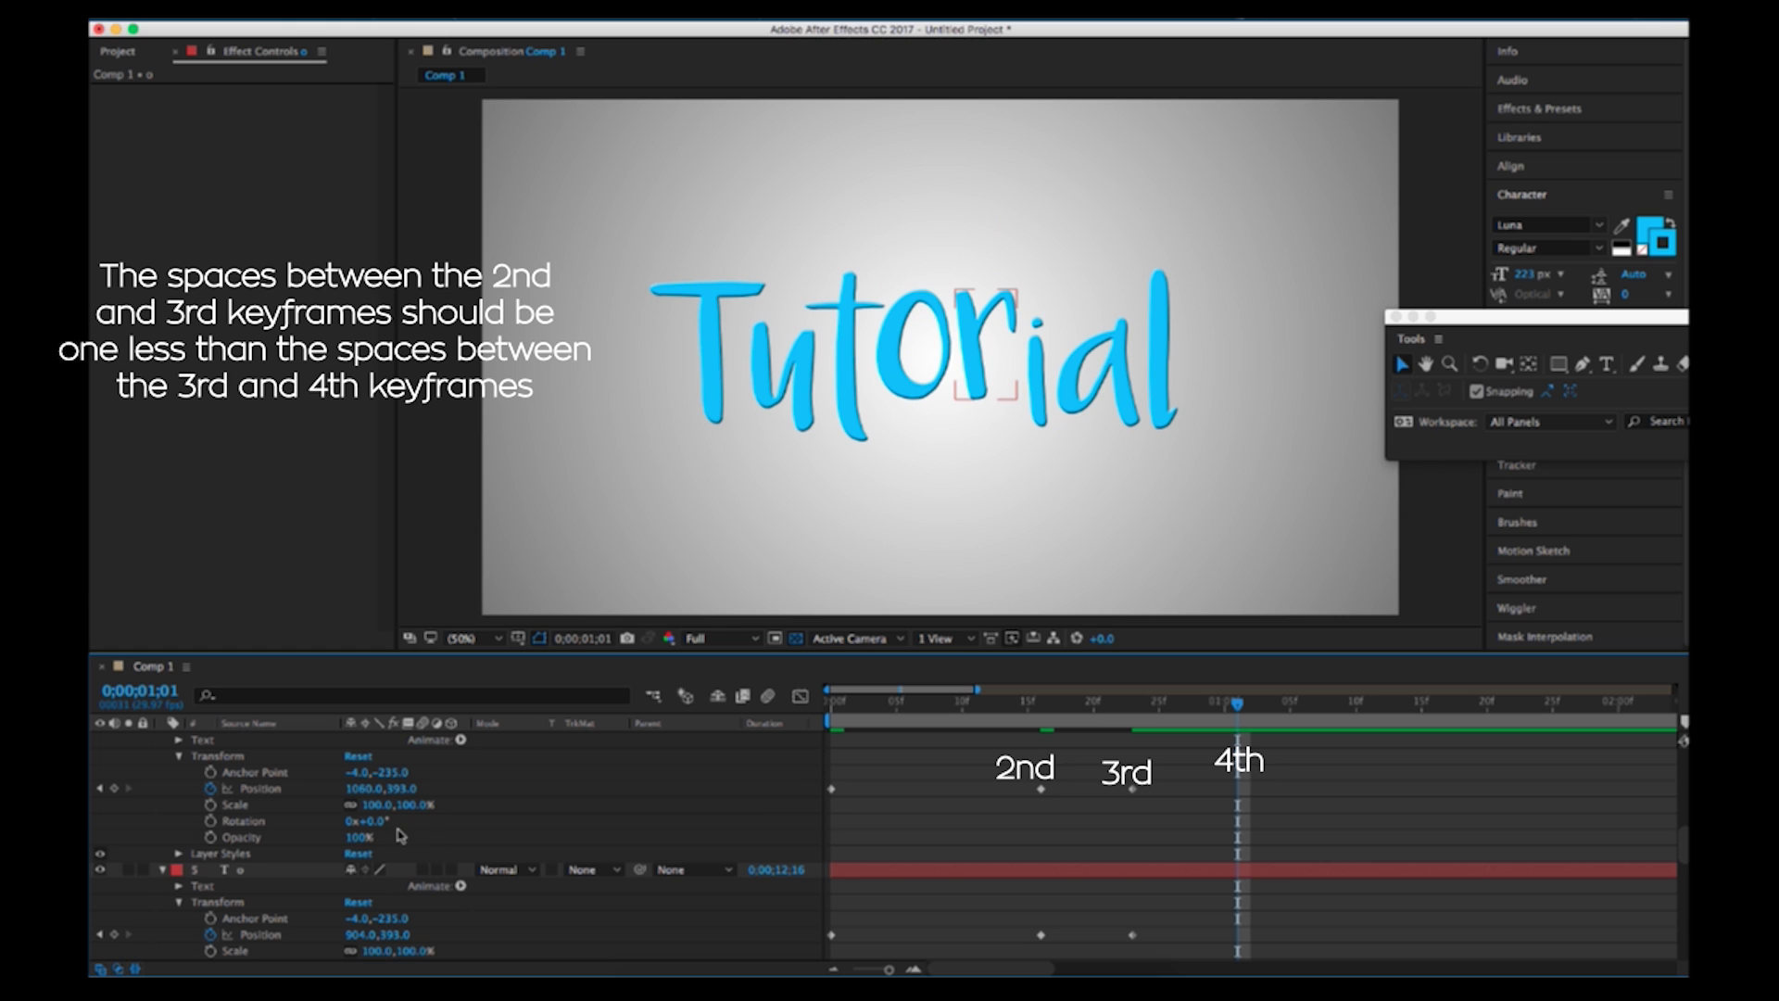
left_click(262, 789)
left_click(268, 934, "shift")
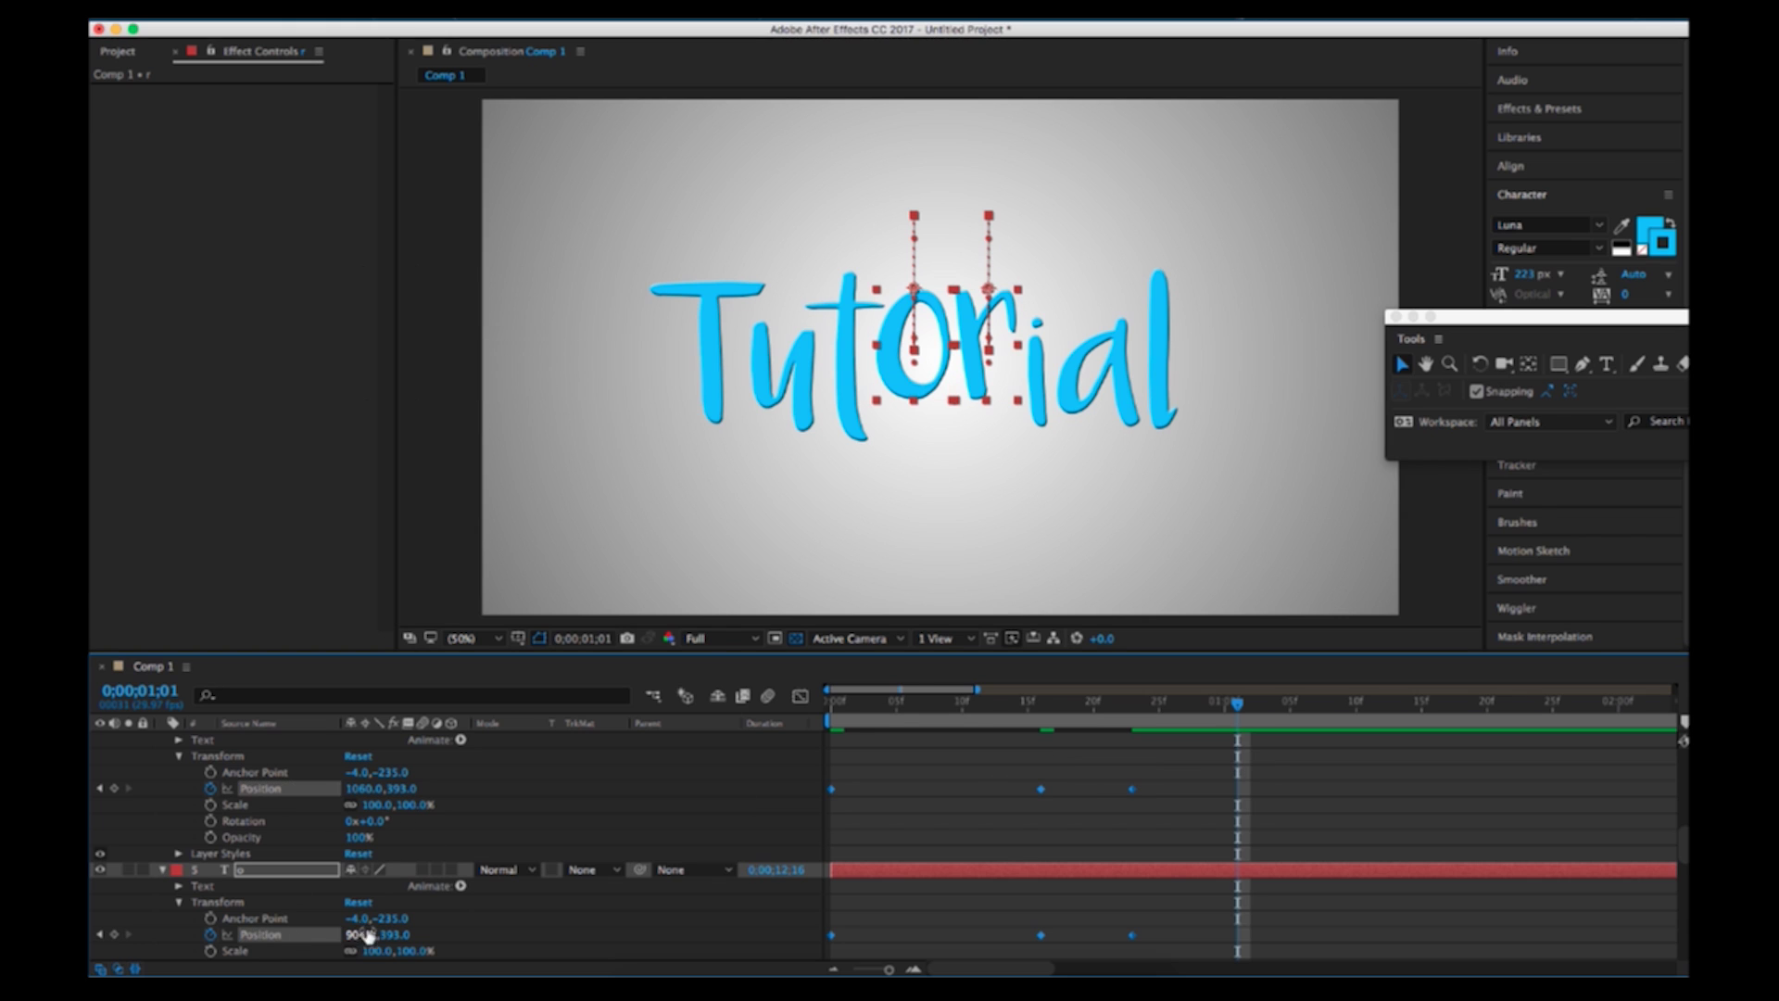
left_click_drag(399, 927, 457, 925)
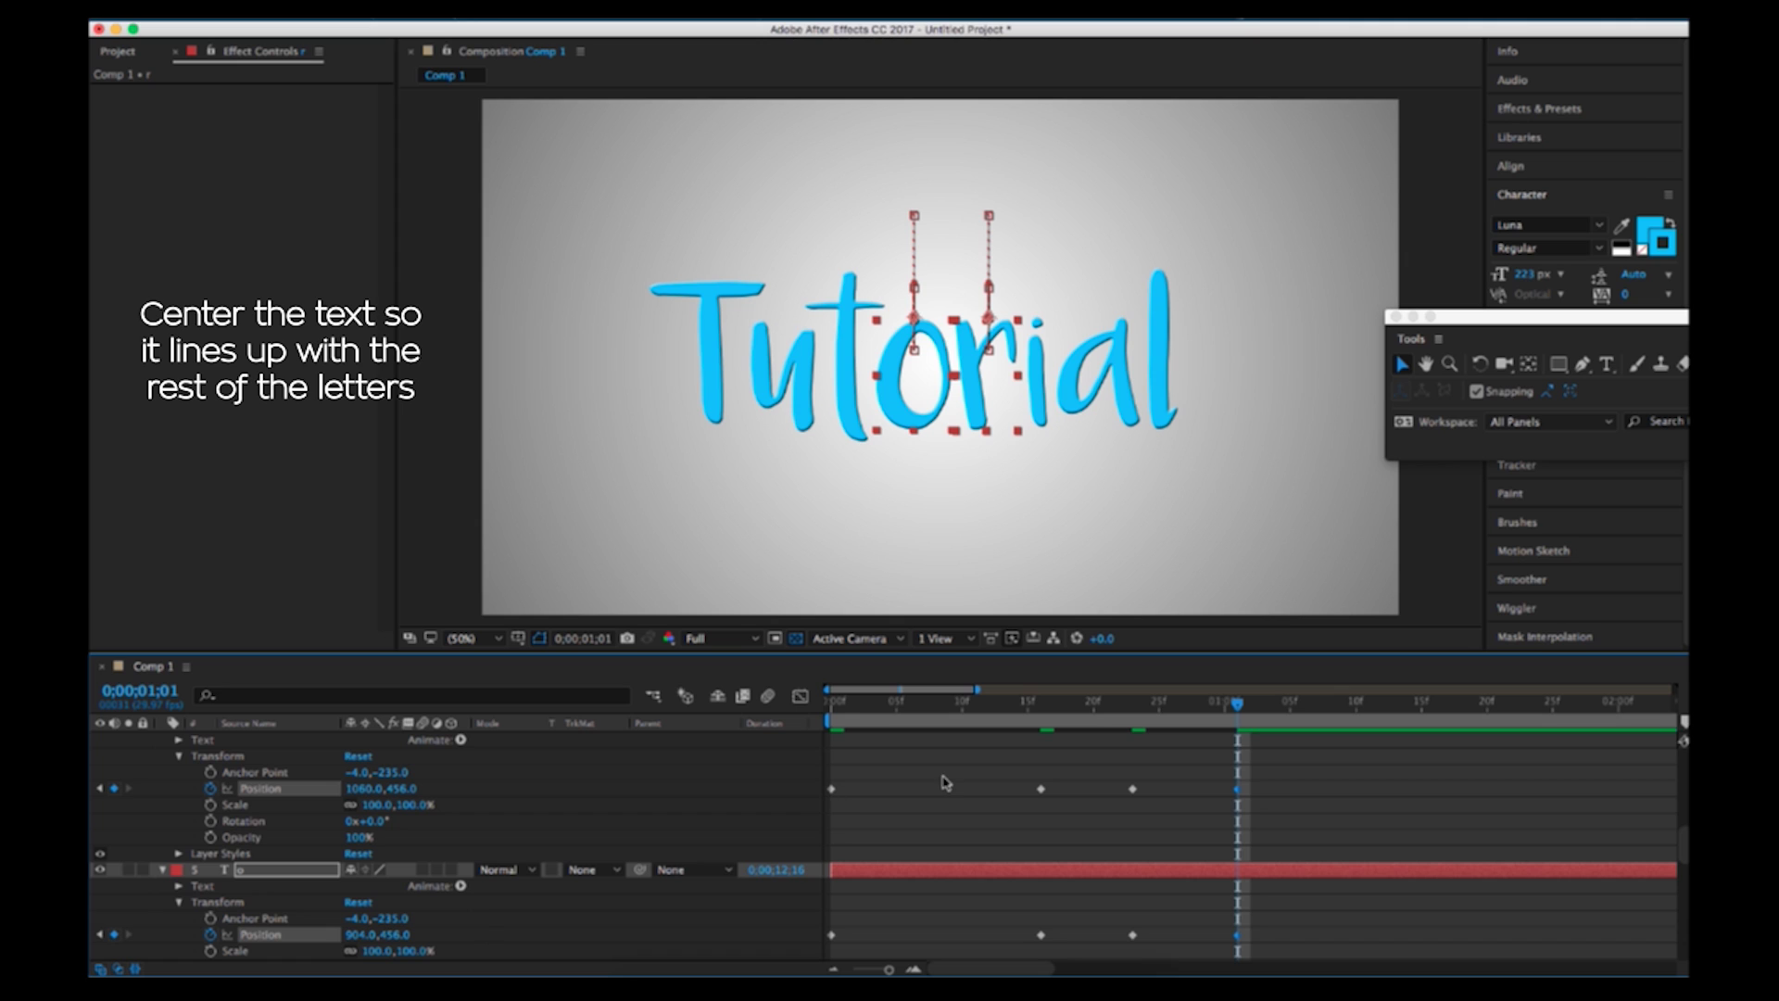
Apply Easy Ease to all Position keyframes of the o and r
left_click(1135, 792)
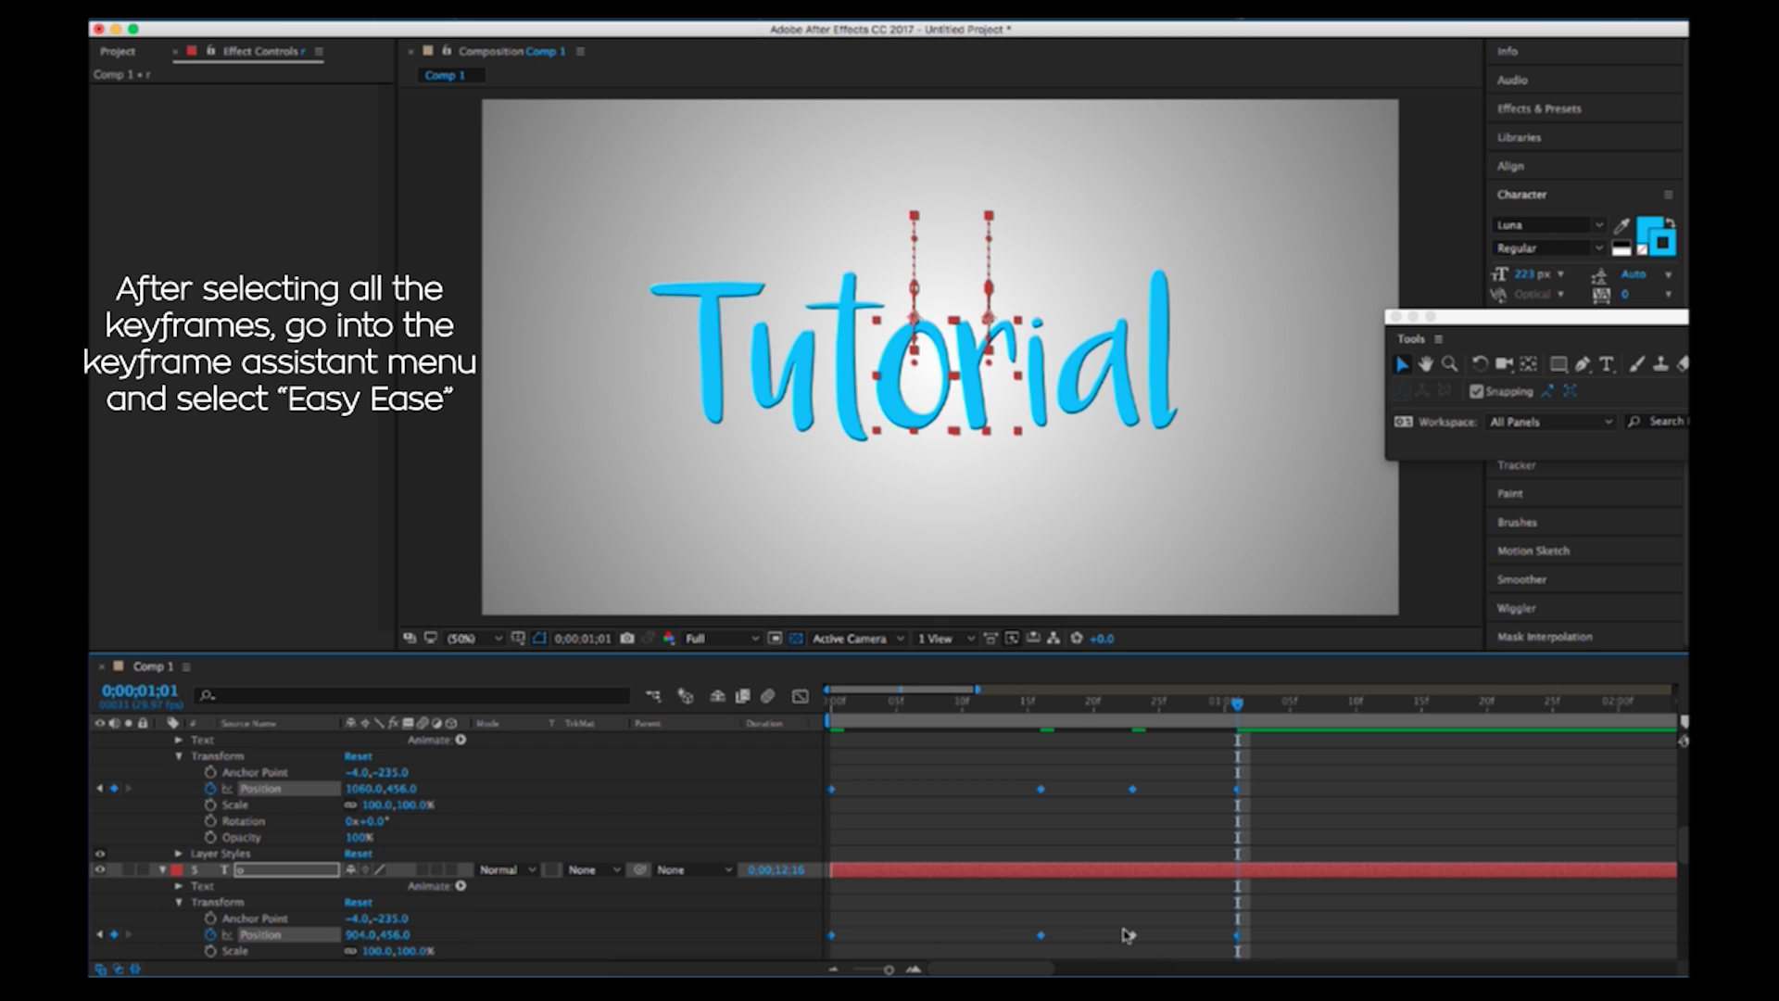
right_click(1131, 936)
mouse_move(1232, 959)
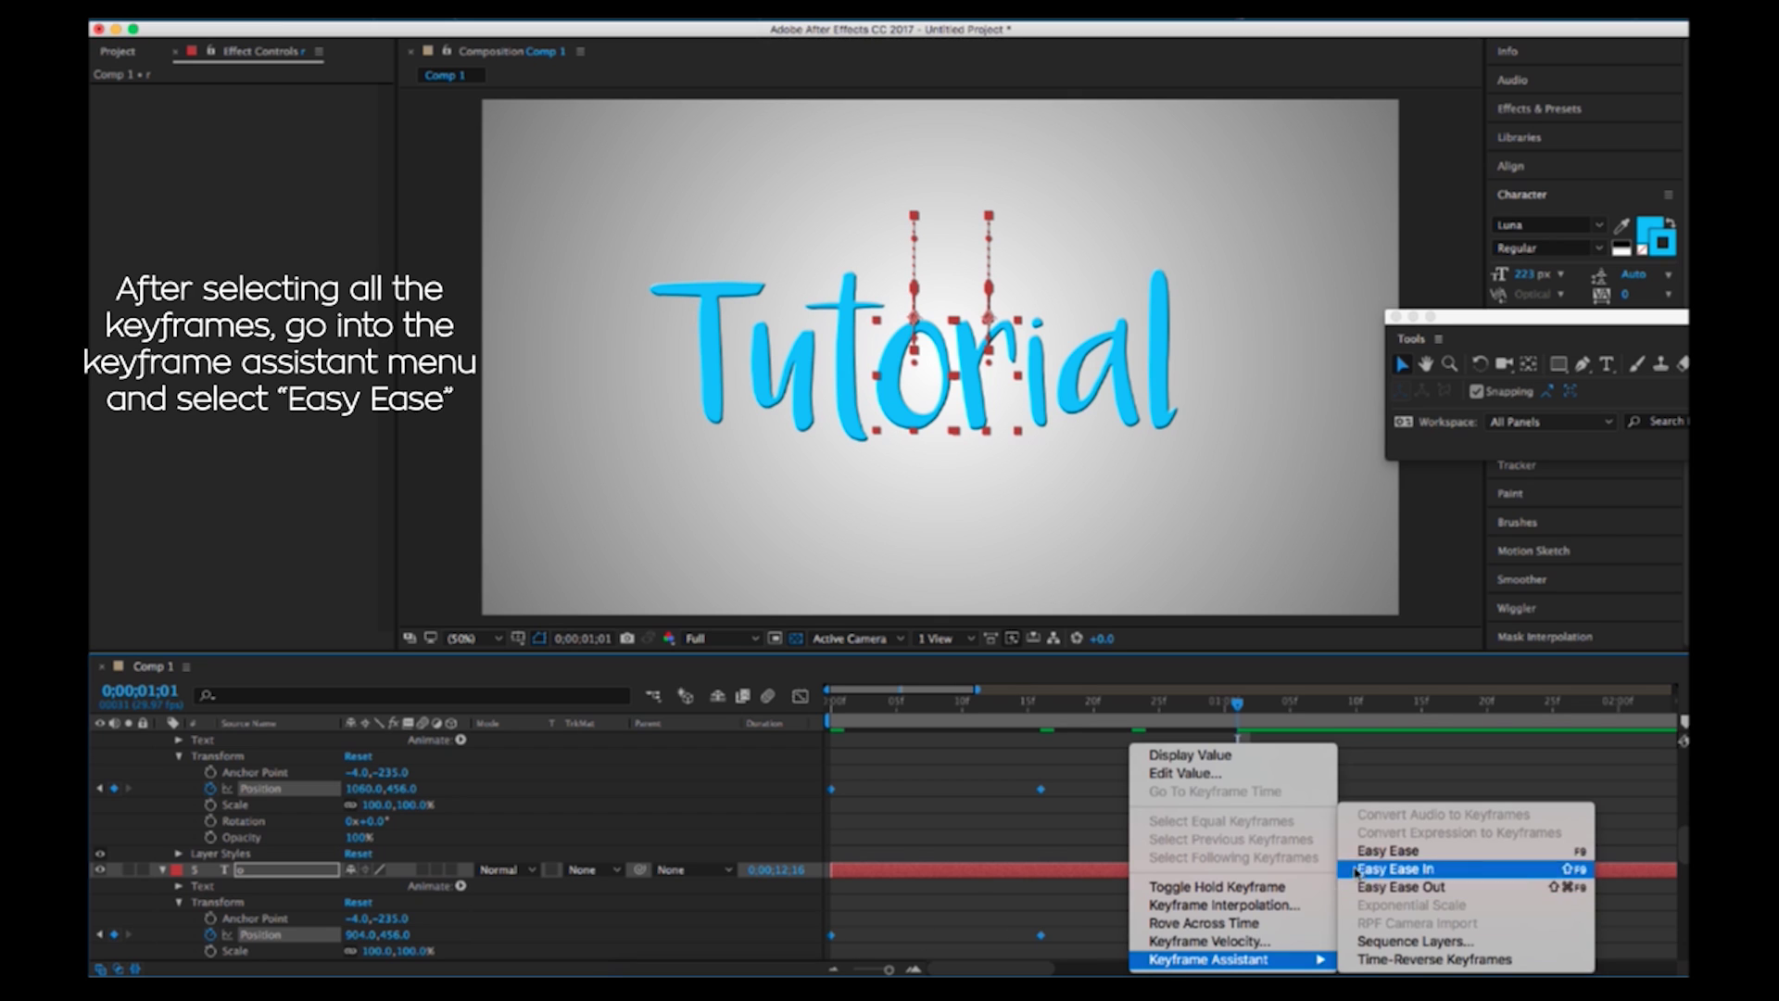
left_click(1388, 851)
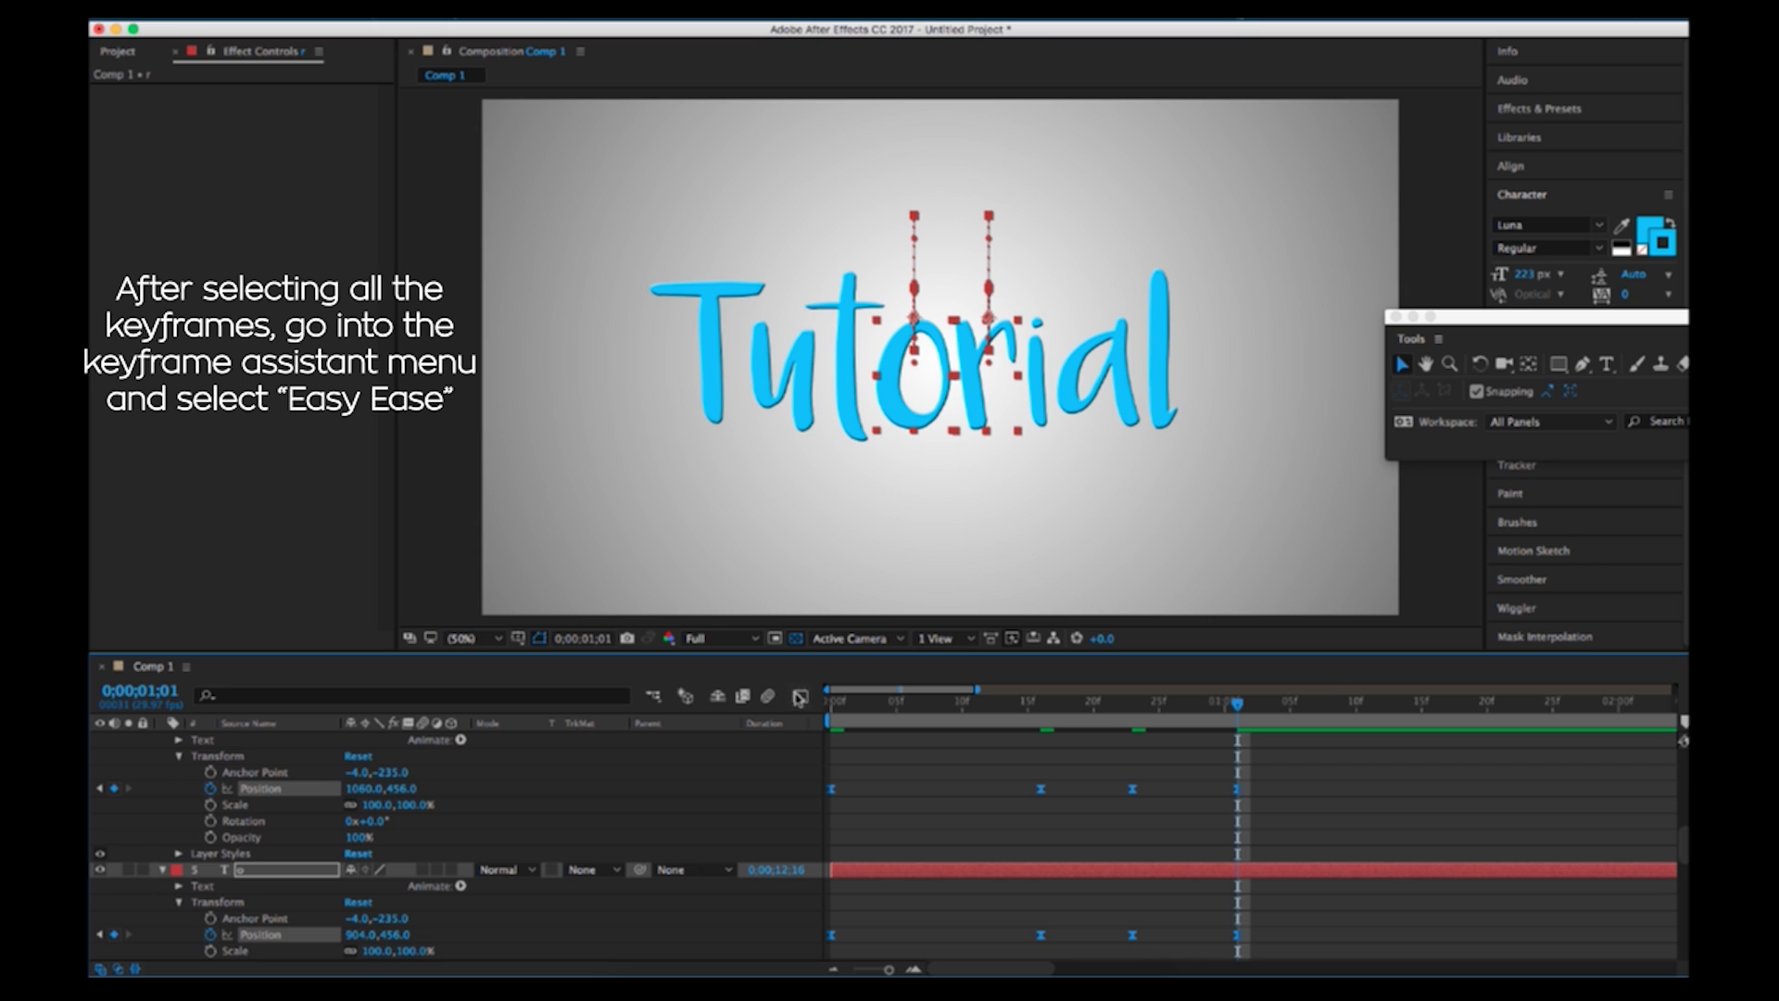
Start Scale keyframes for the o and r at 0;00;00;00 with a value of 0%
key("Home")
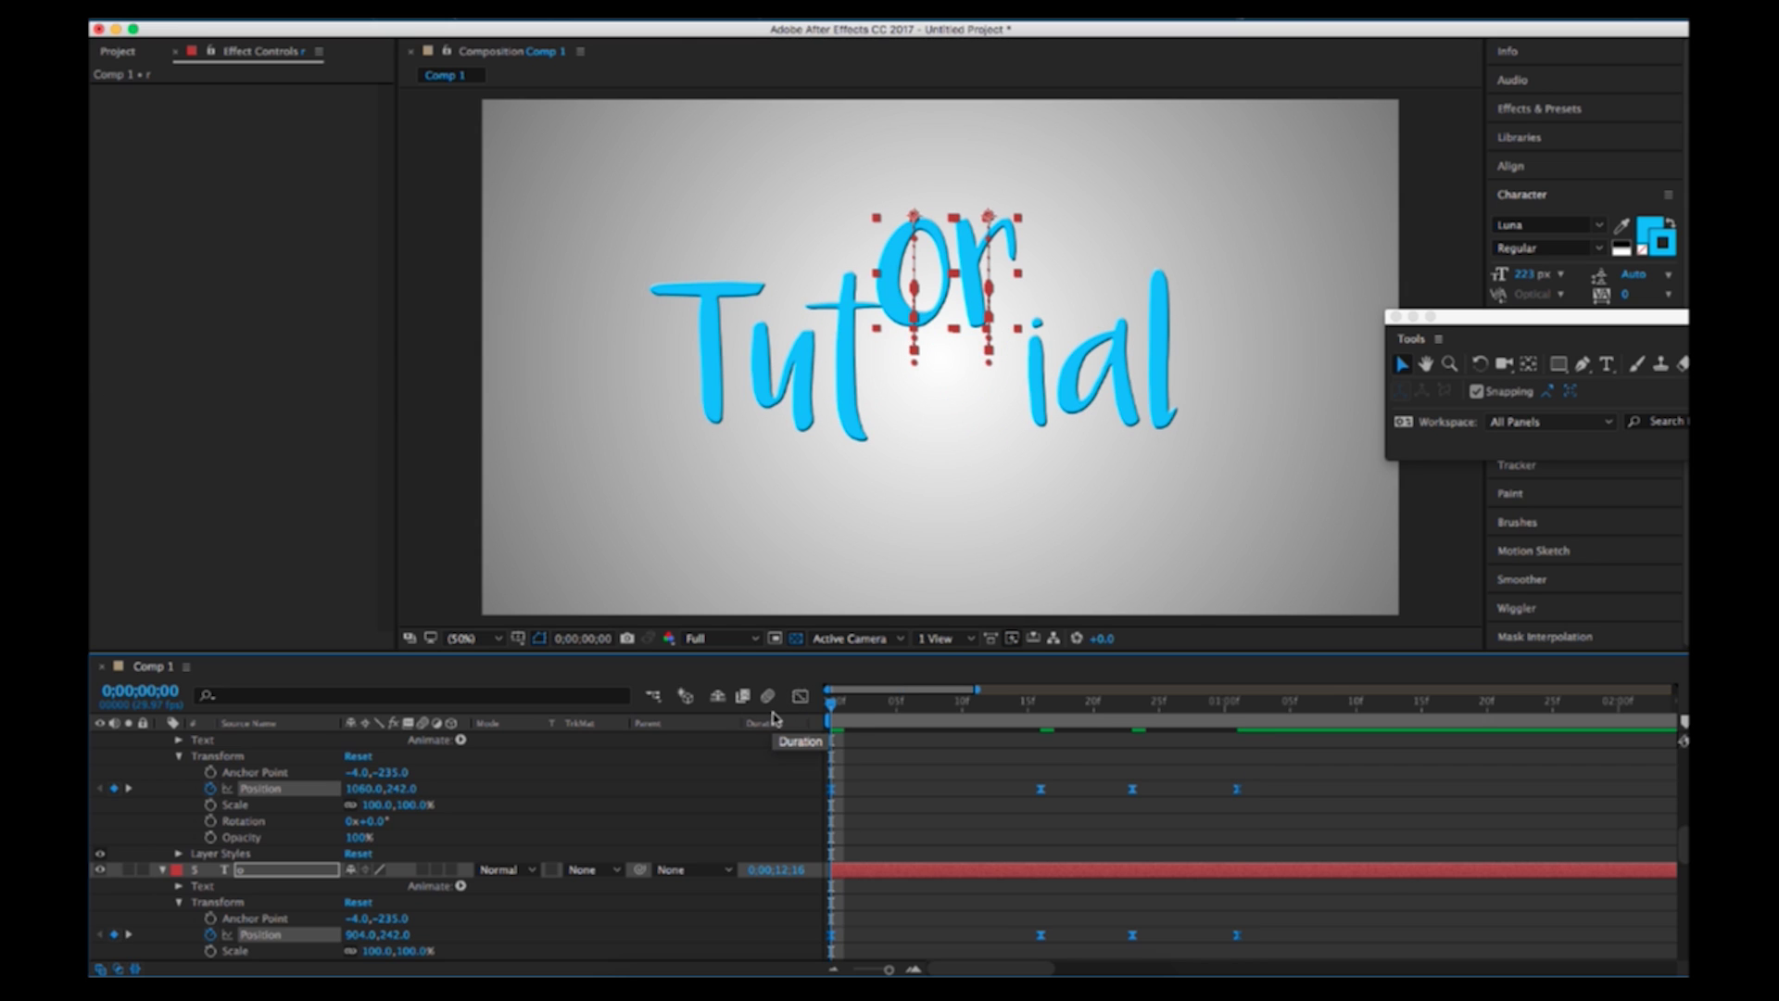
left_click(211, 805)
left_click(372, 803)
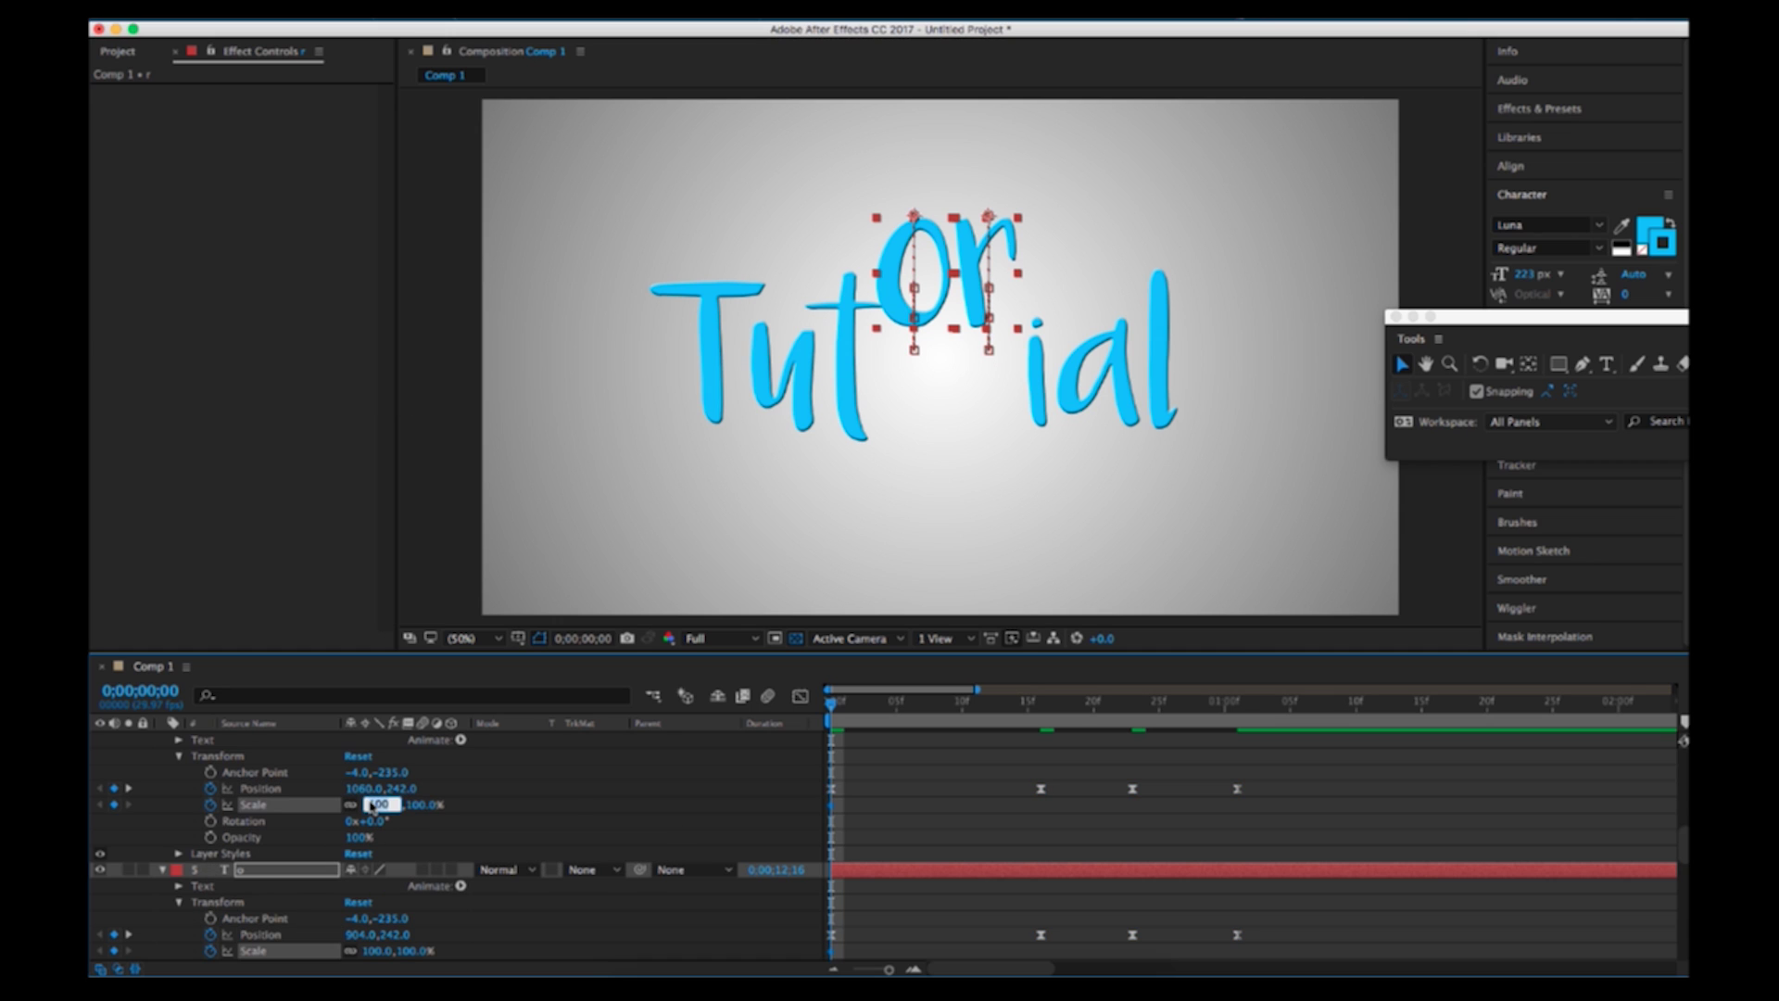
type("0")
key("Return")
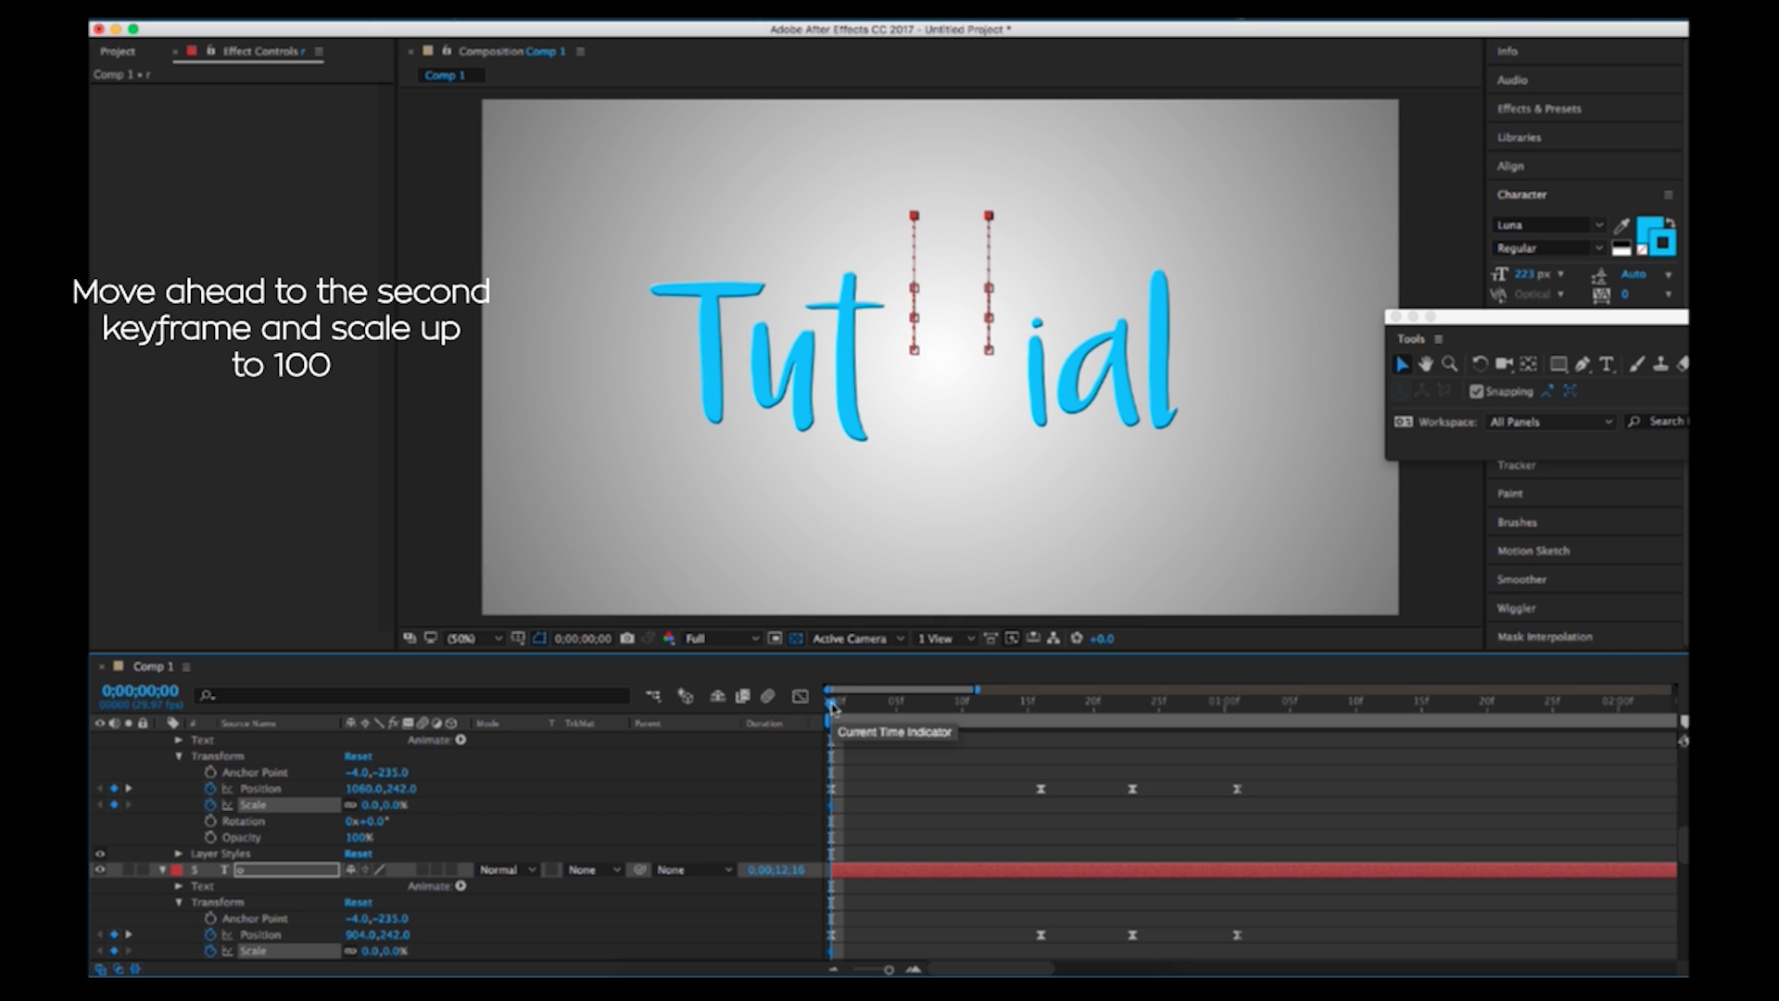
Set the Scale of the o and r to 100% at 0;00;00;16 and apply Easy Ease to their Scale keyframes
left_click_drag(838, 709, 1042, 718)
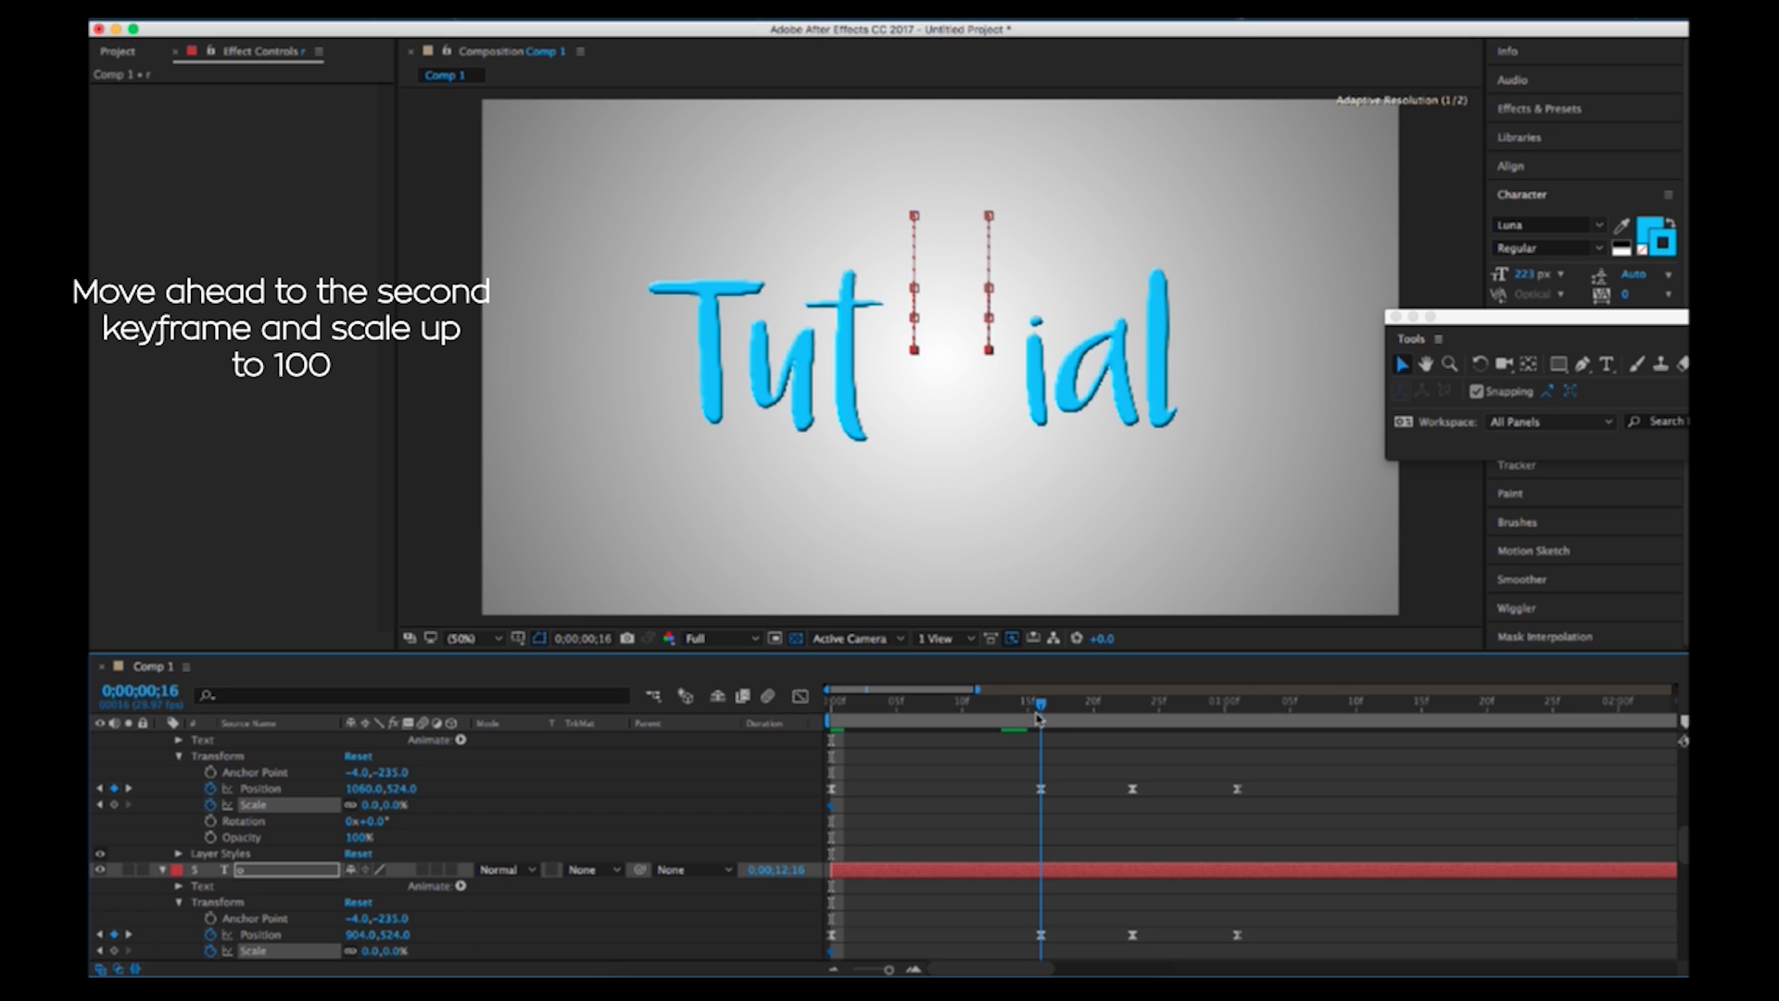
left_click(365, 803)
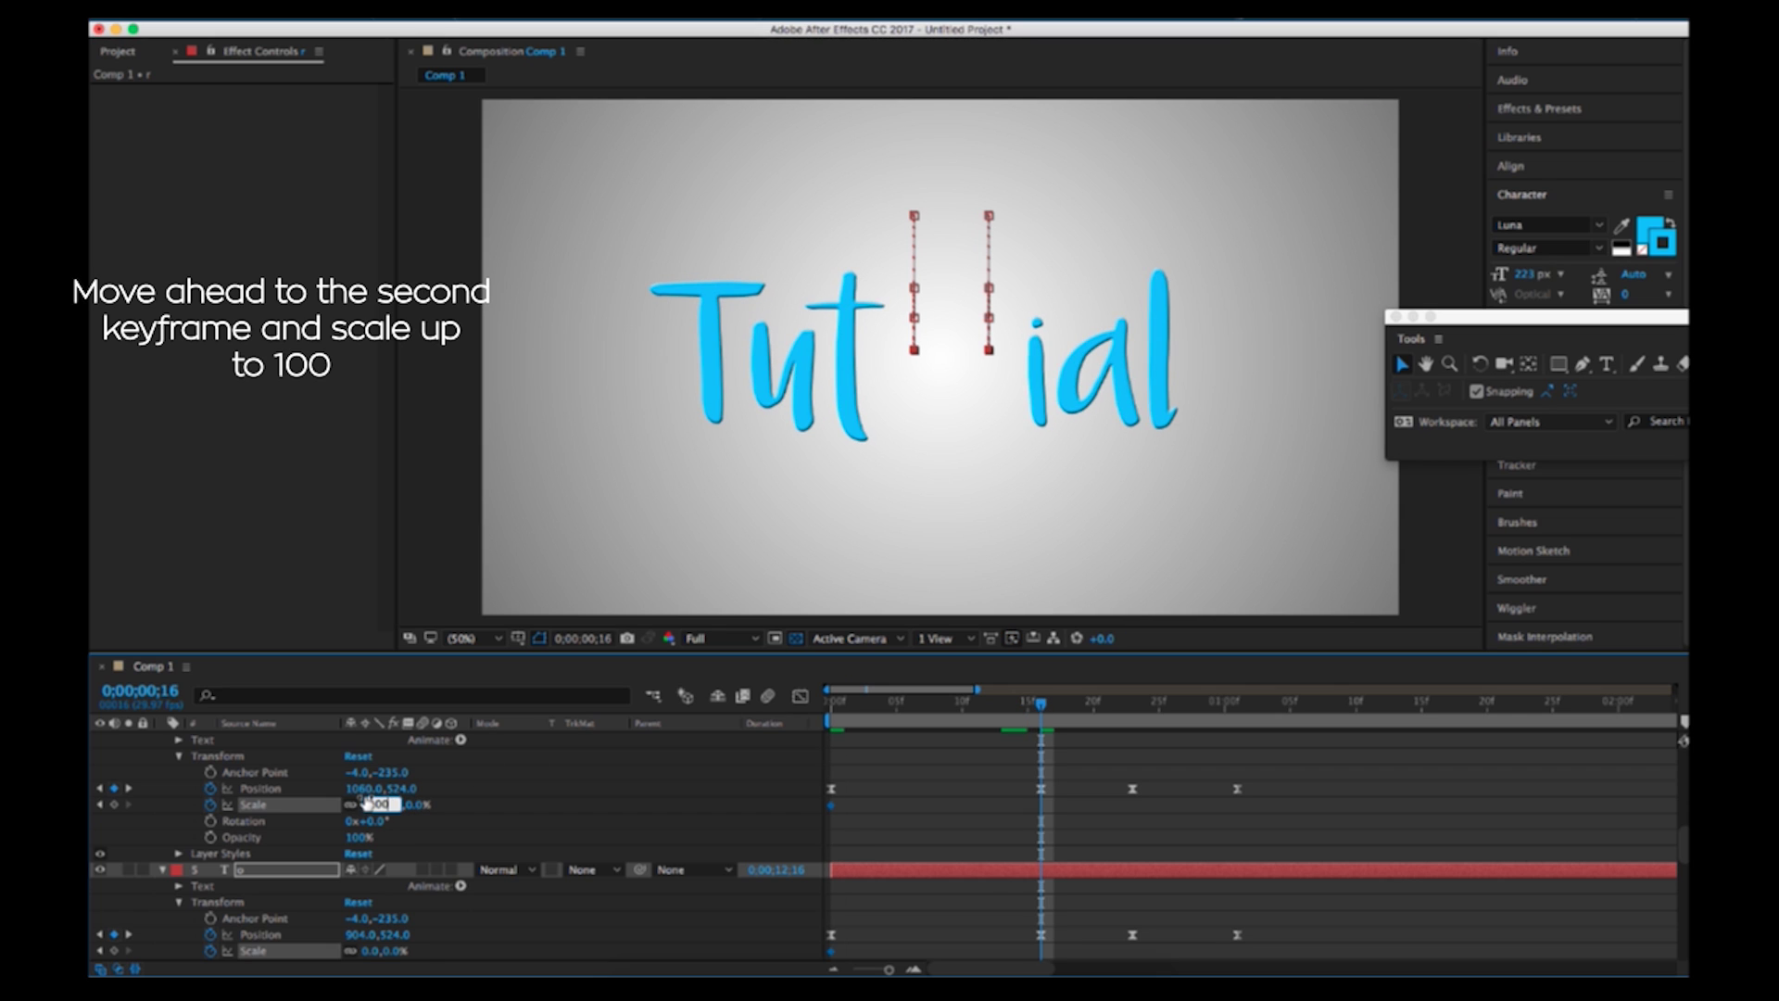
type("100")
key("Return")
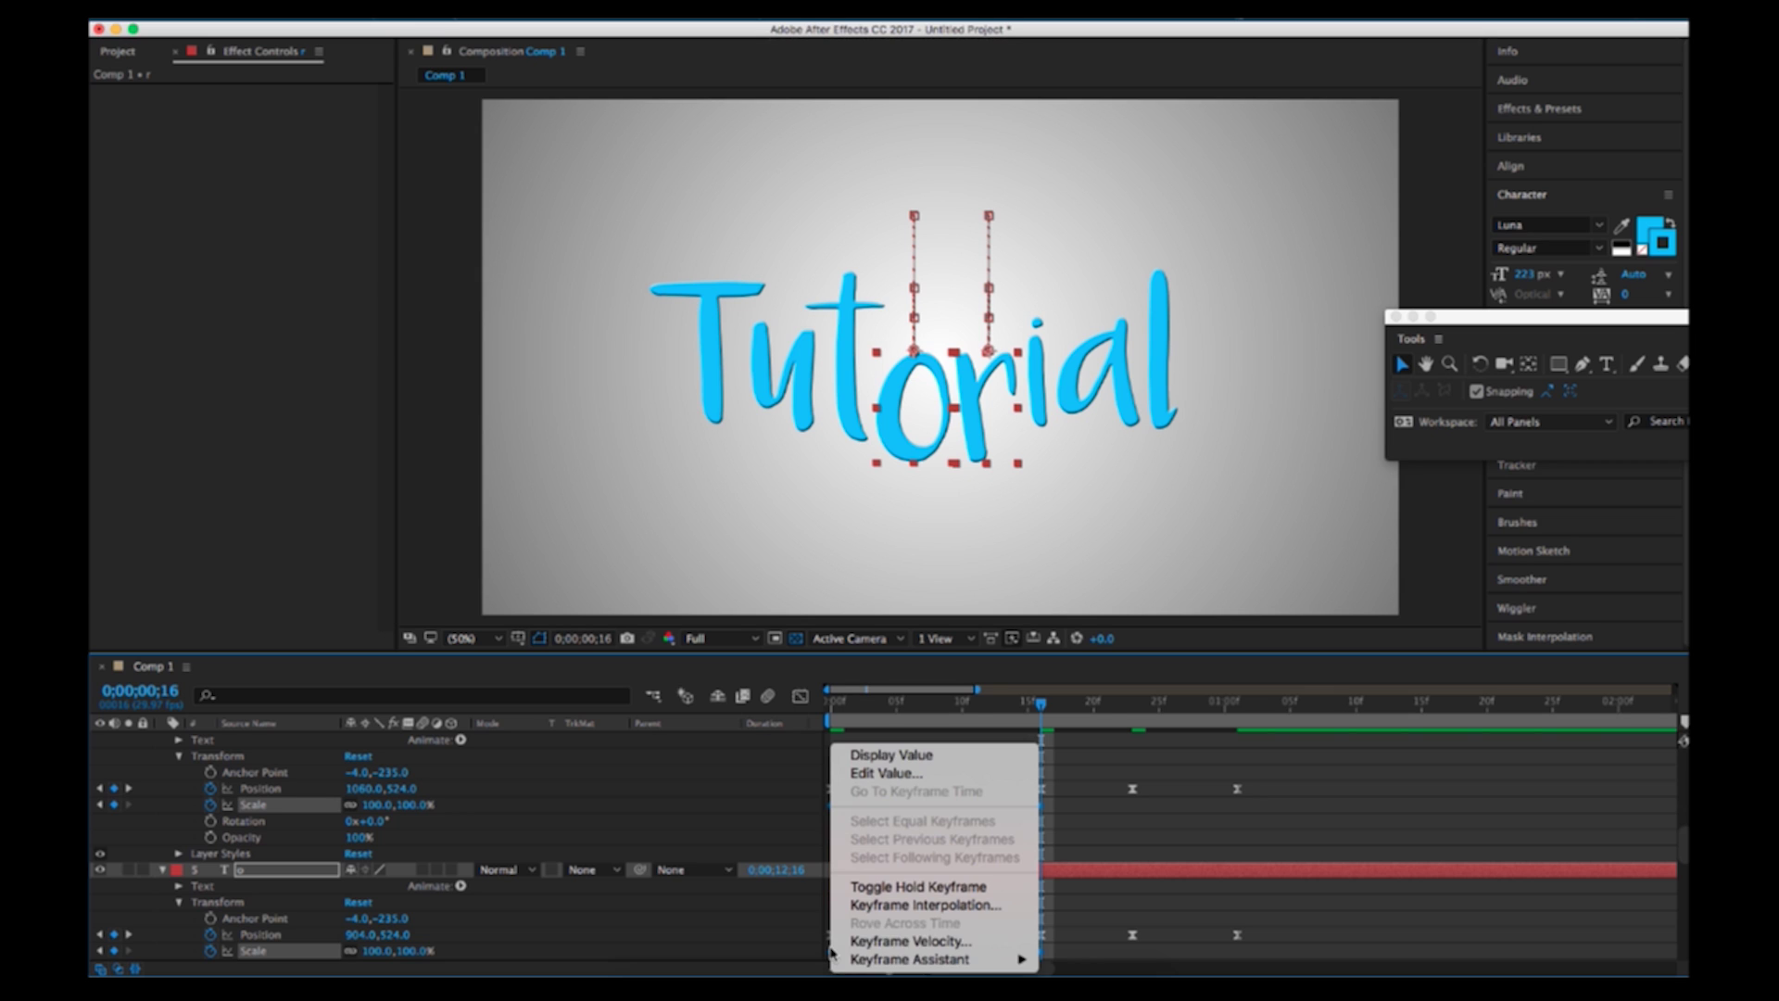
right_click(831, 950)
mouse_move(862, 960)
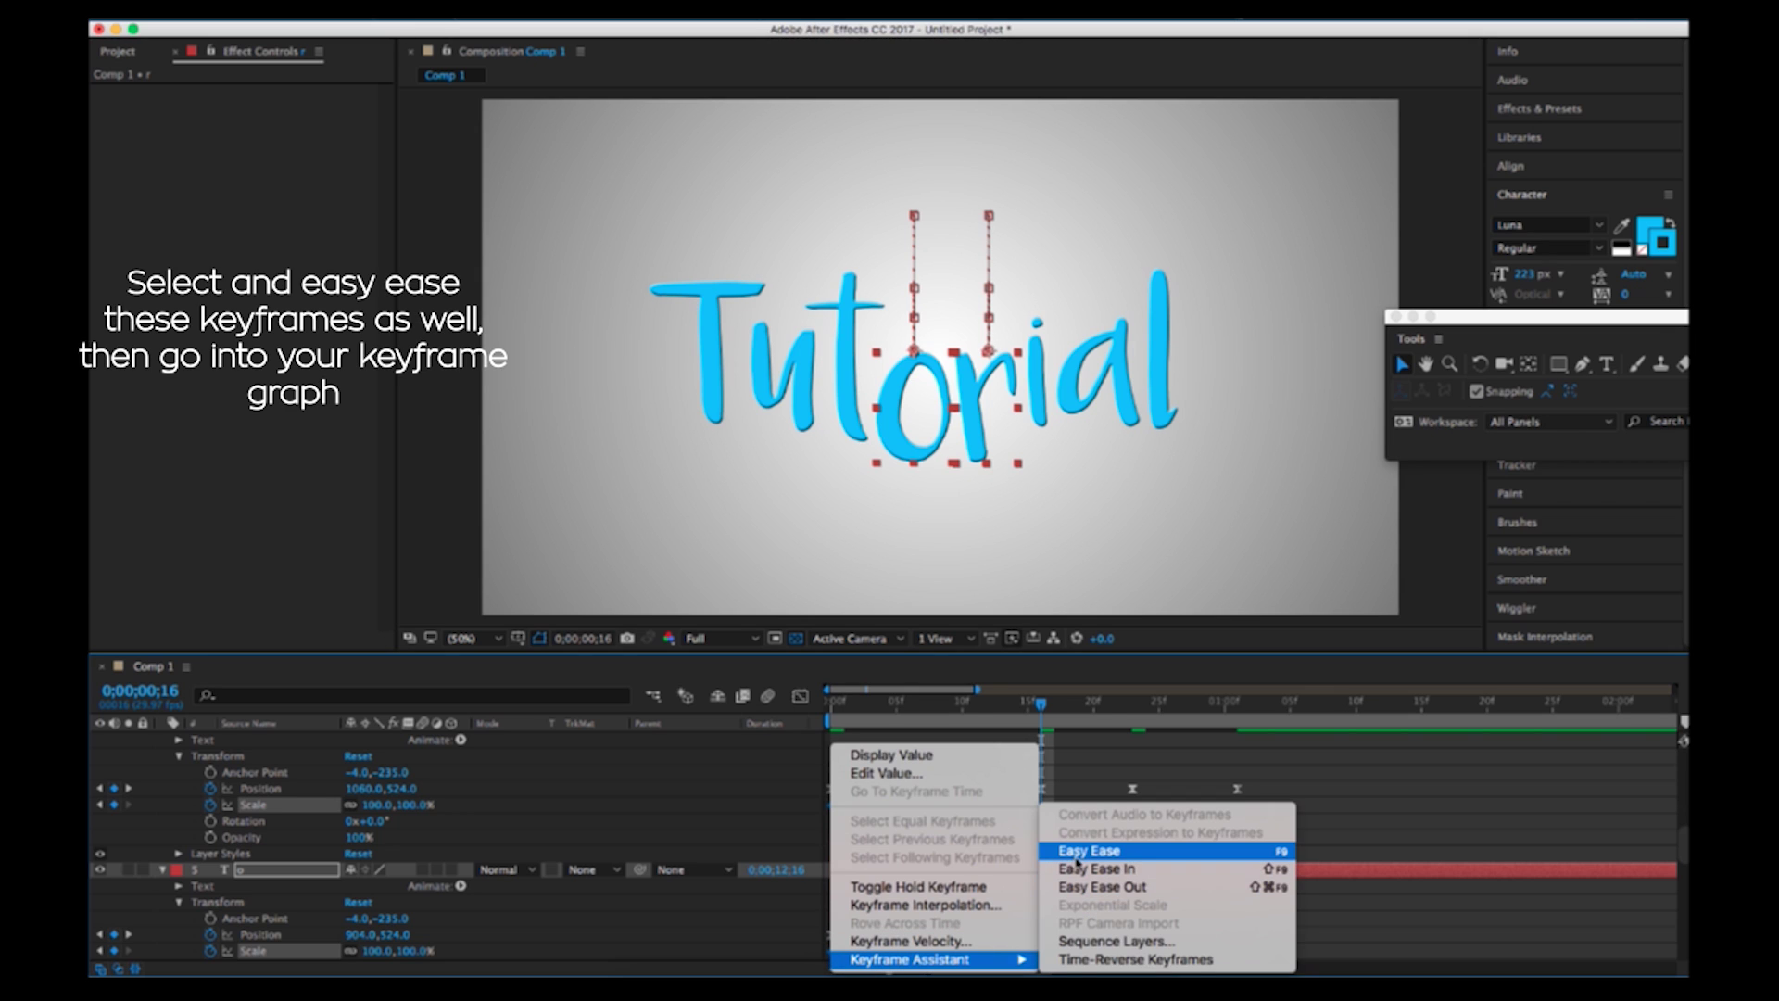
left_click(1079, 852)
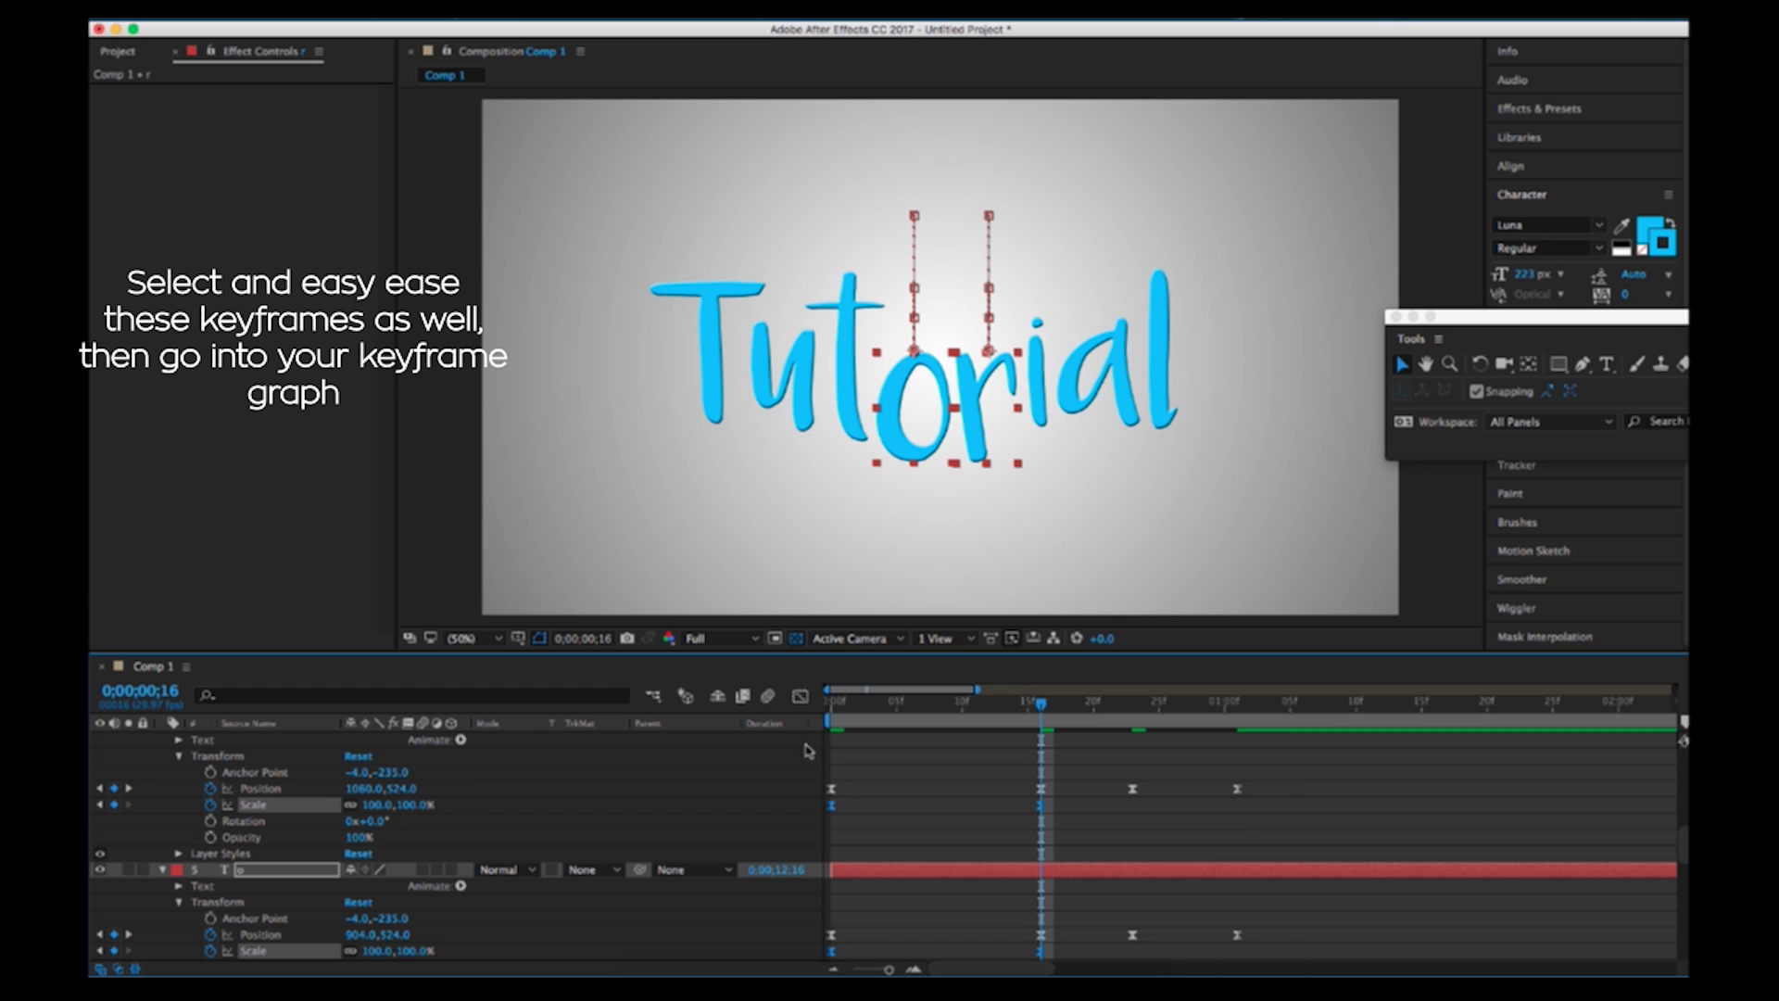
Reshape both letters' Scale speed graphs, shrinking the outgoing handle at the start and extending the incoming handle to about midway, and preview the animation
left_click(802, 696)
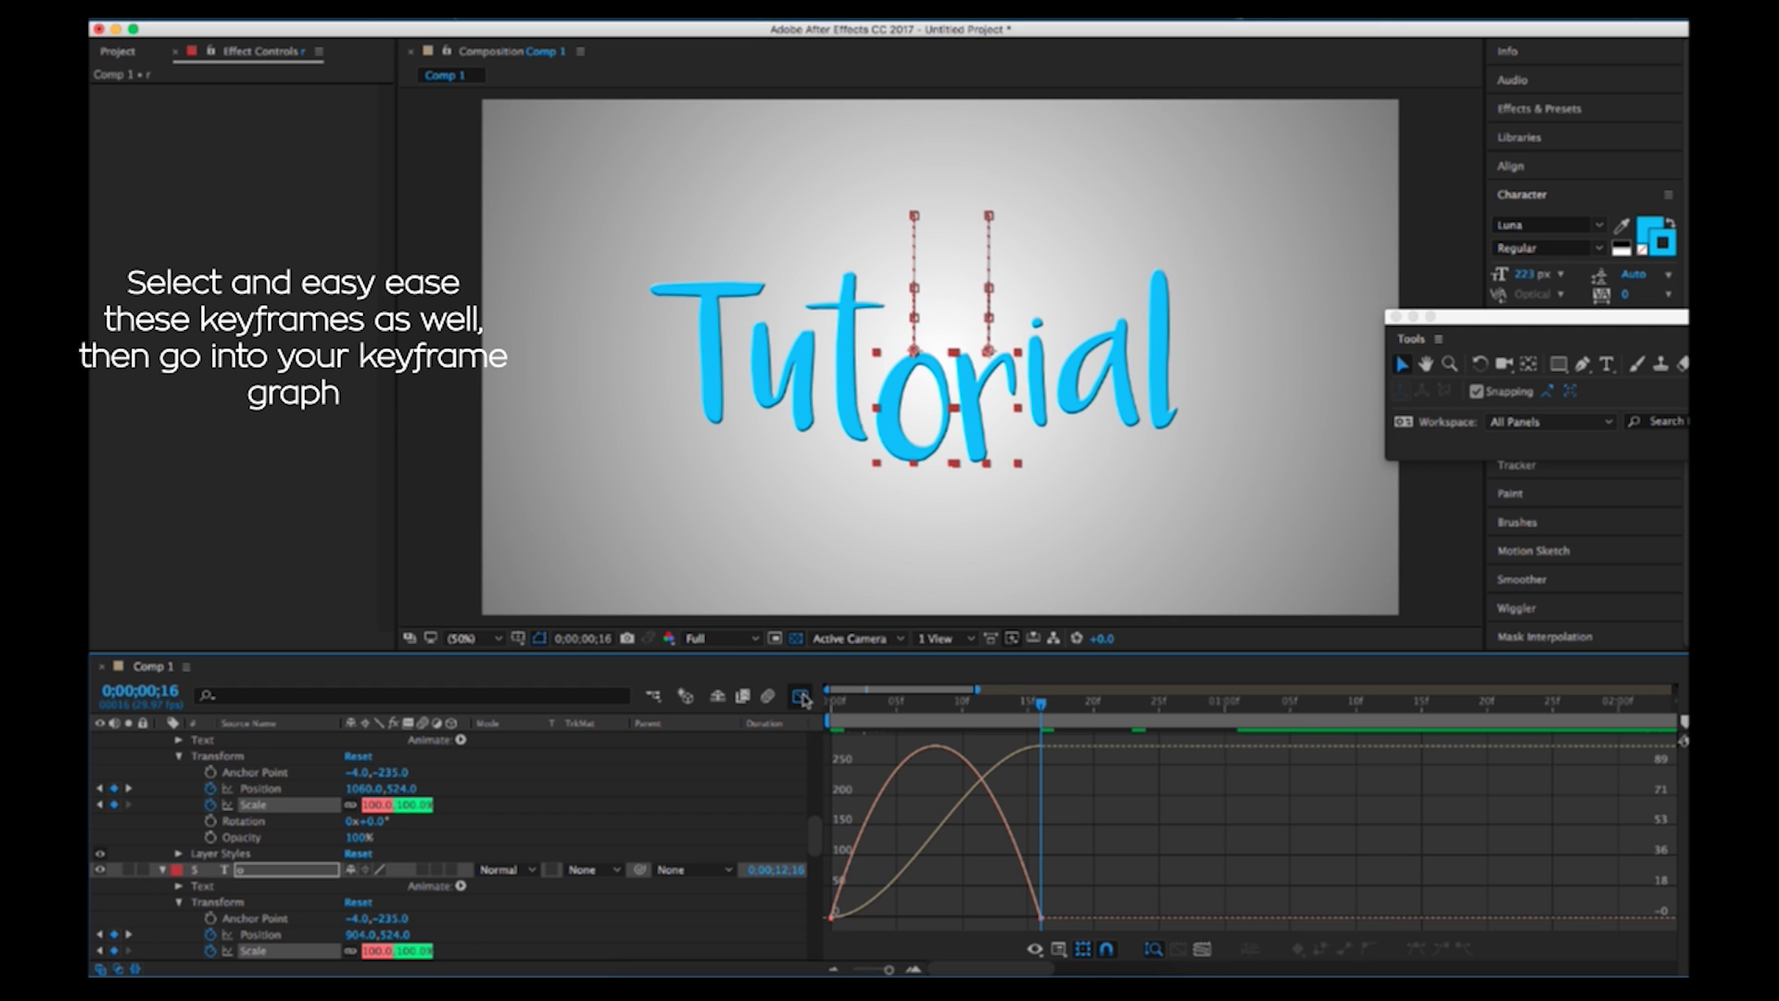
left_click(833, 917)
left_click_drag(870, 912, 836, 915)
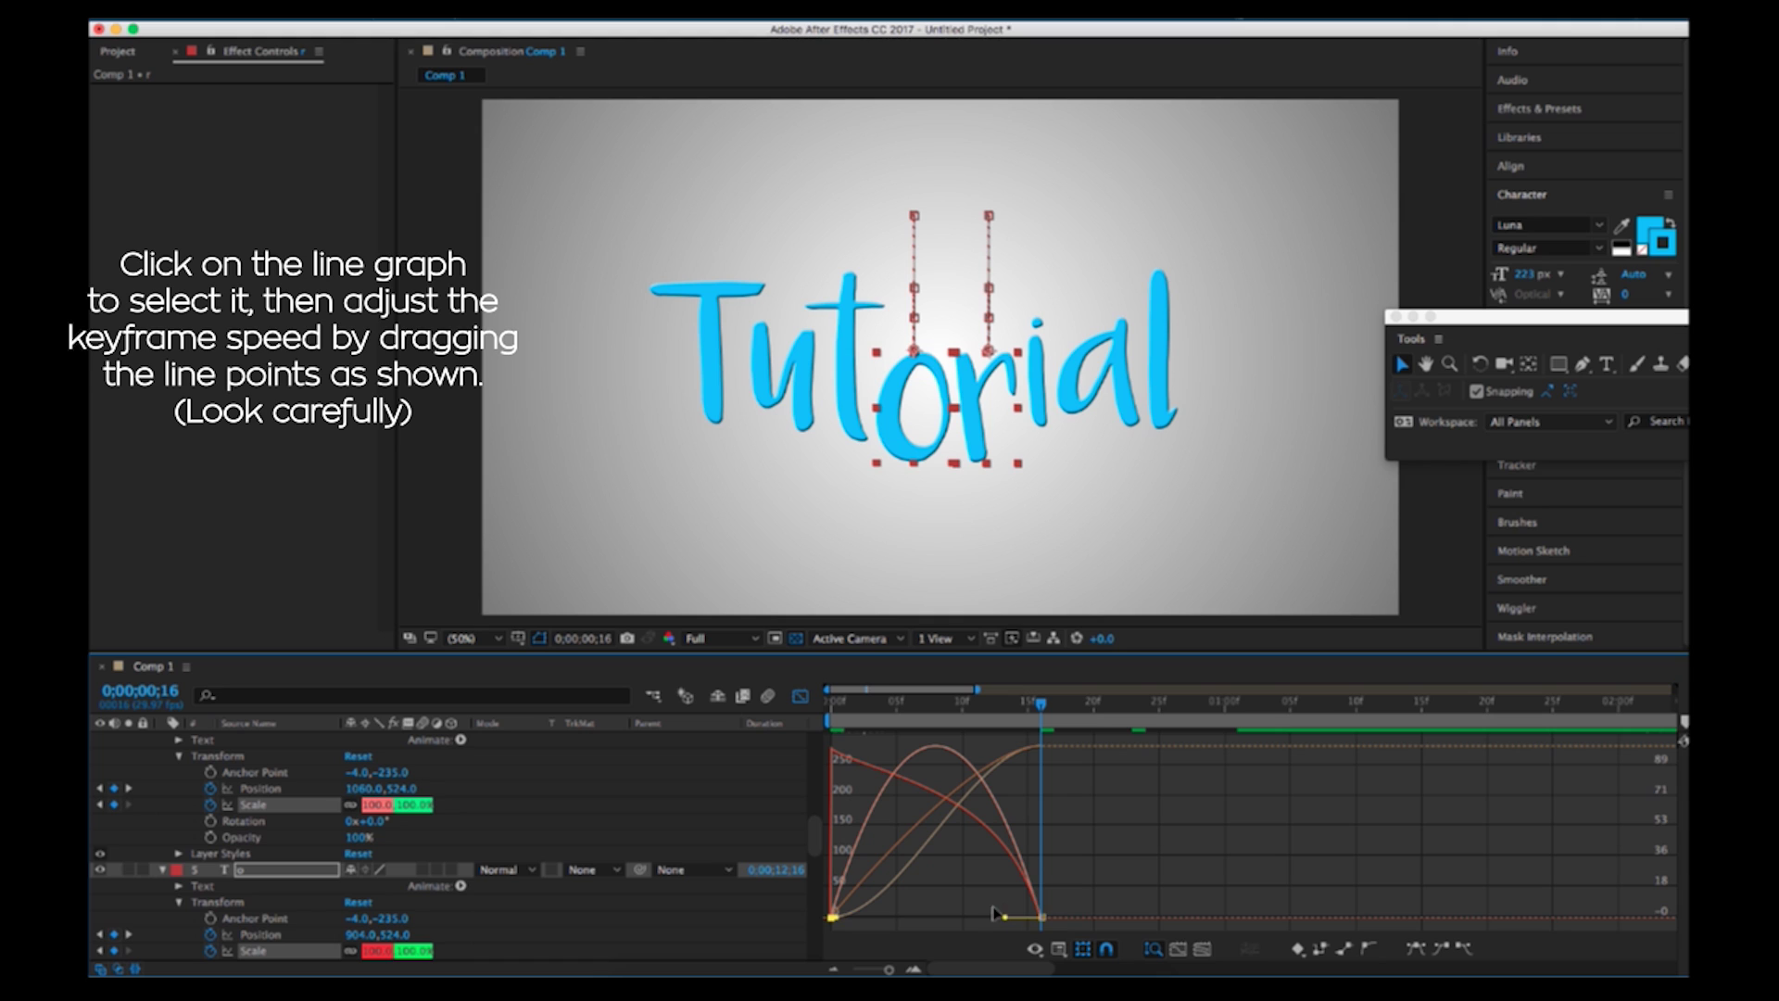
left_click_drag(993, 913, 936, 917)
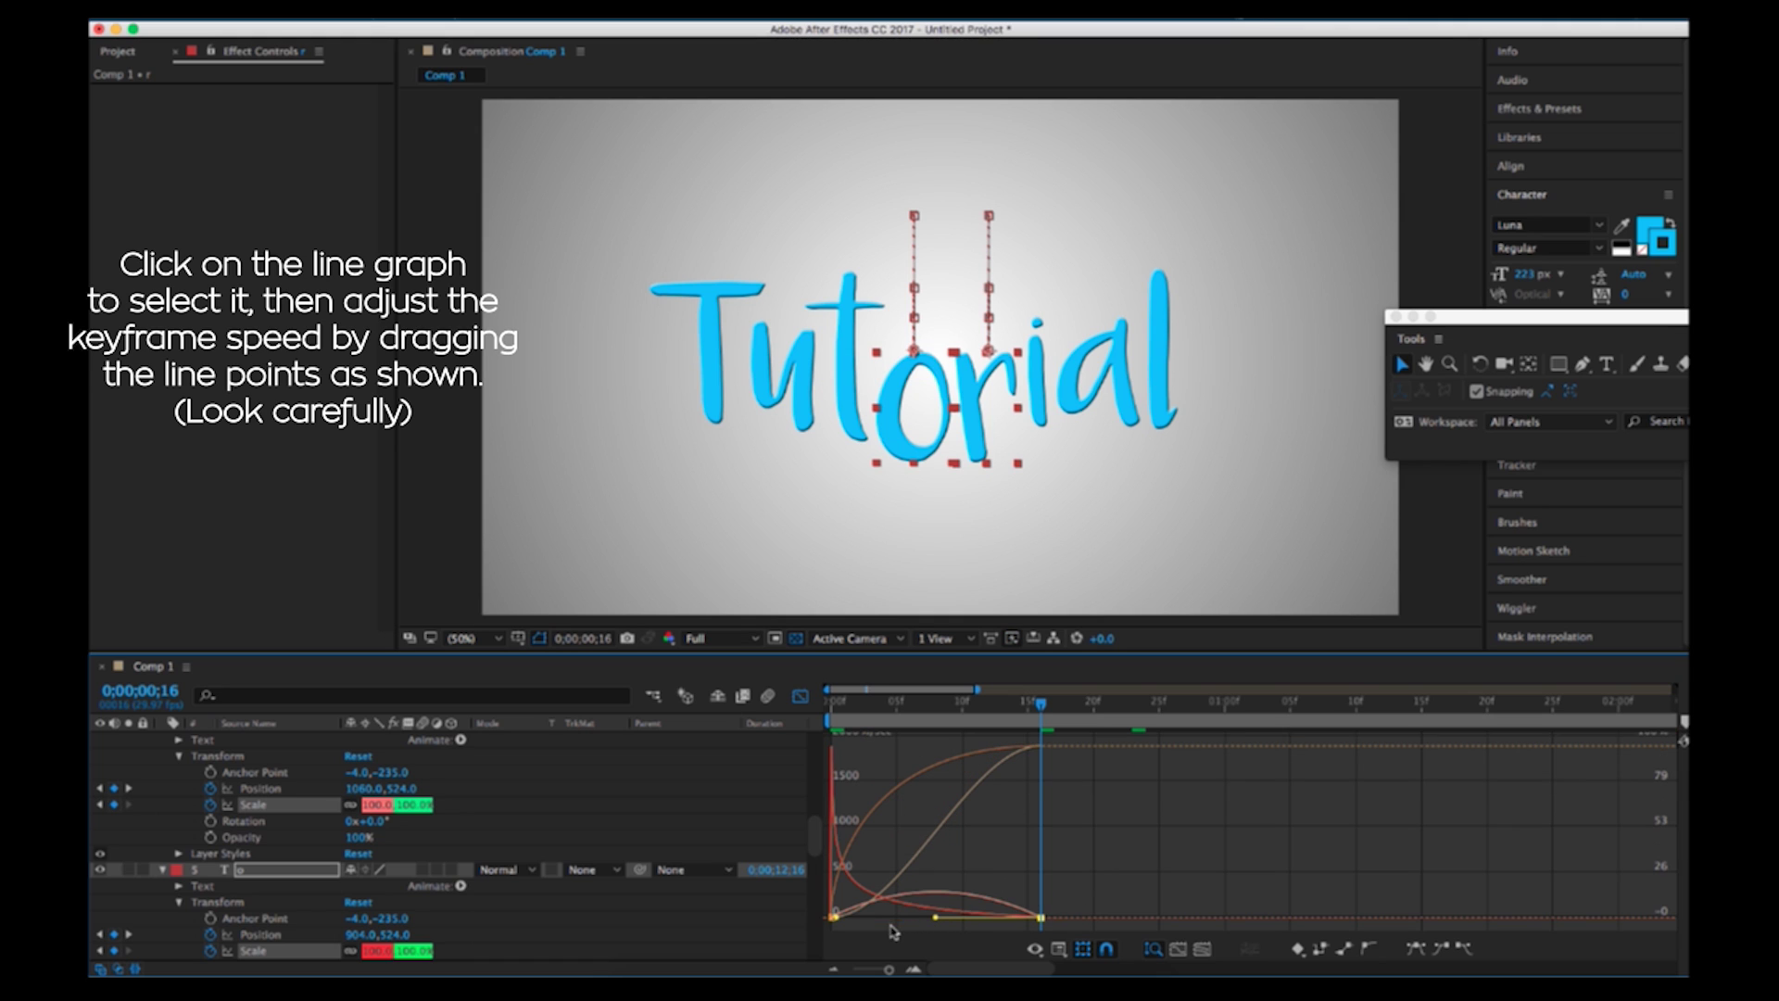
left_click(943, 887)
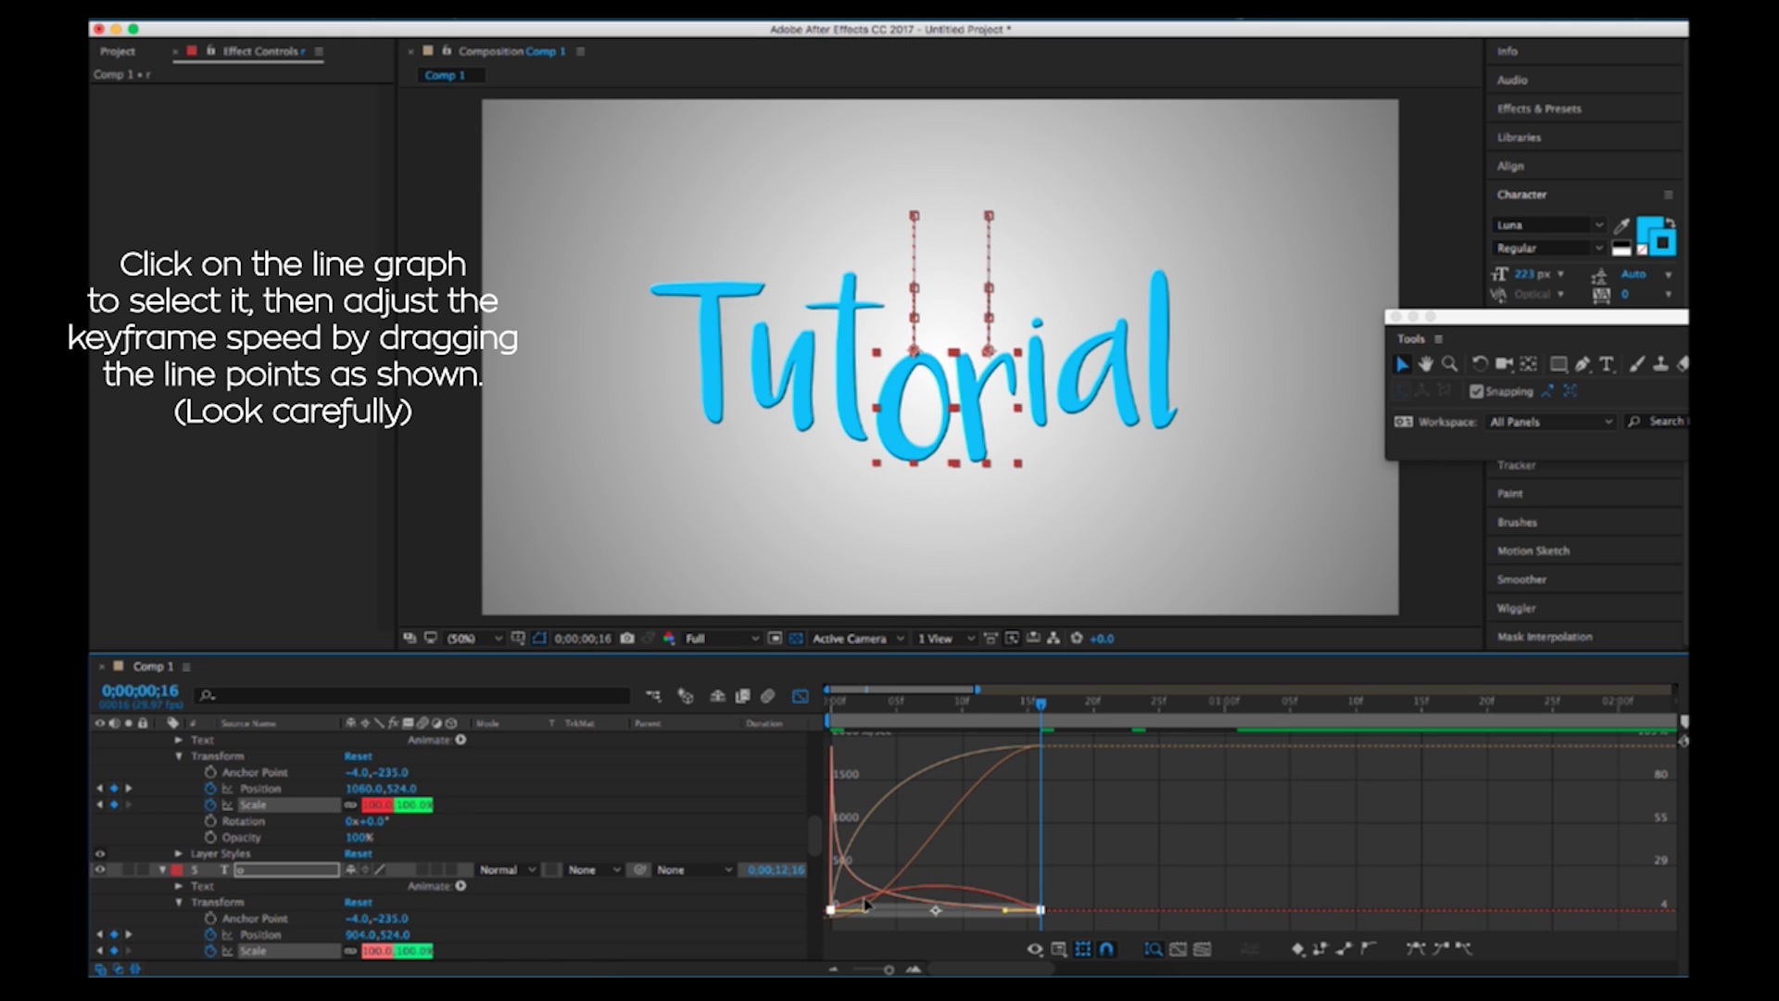
left_click_drag(865, 908, 832, 910)
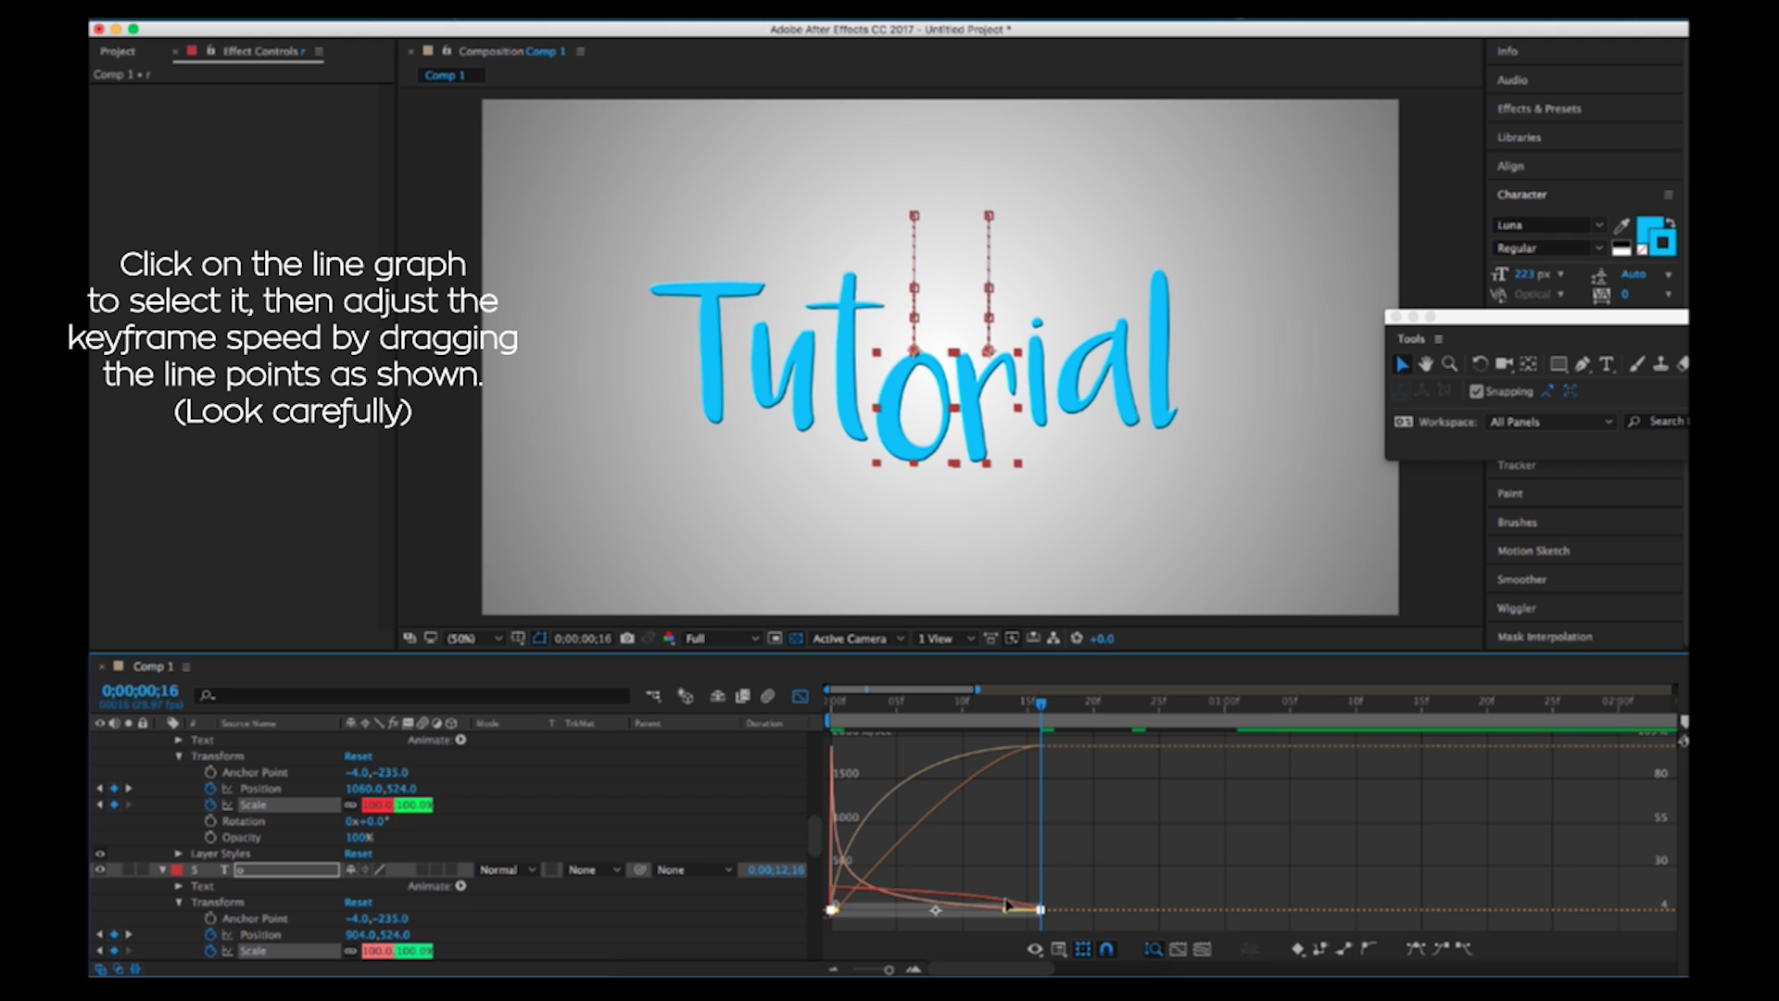
left_click_drag(1007, 904, 936, 909)
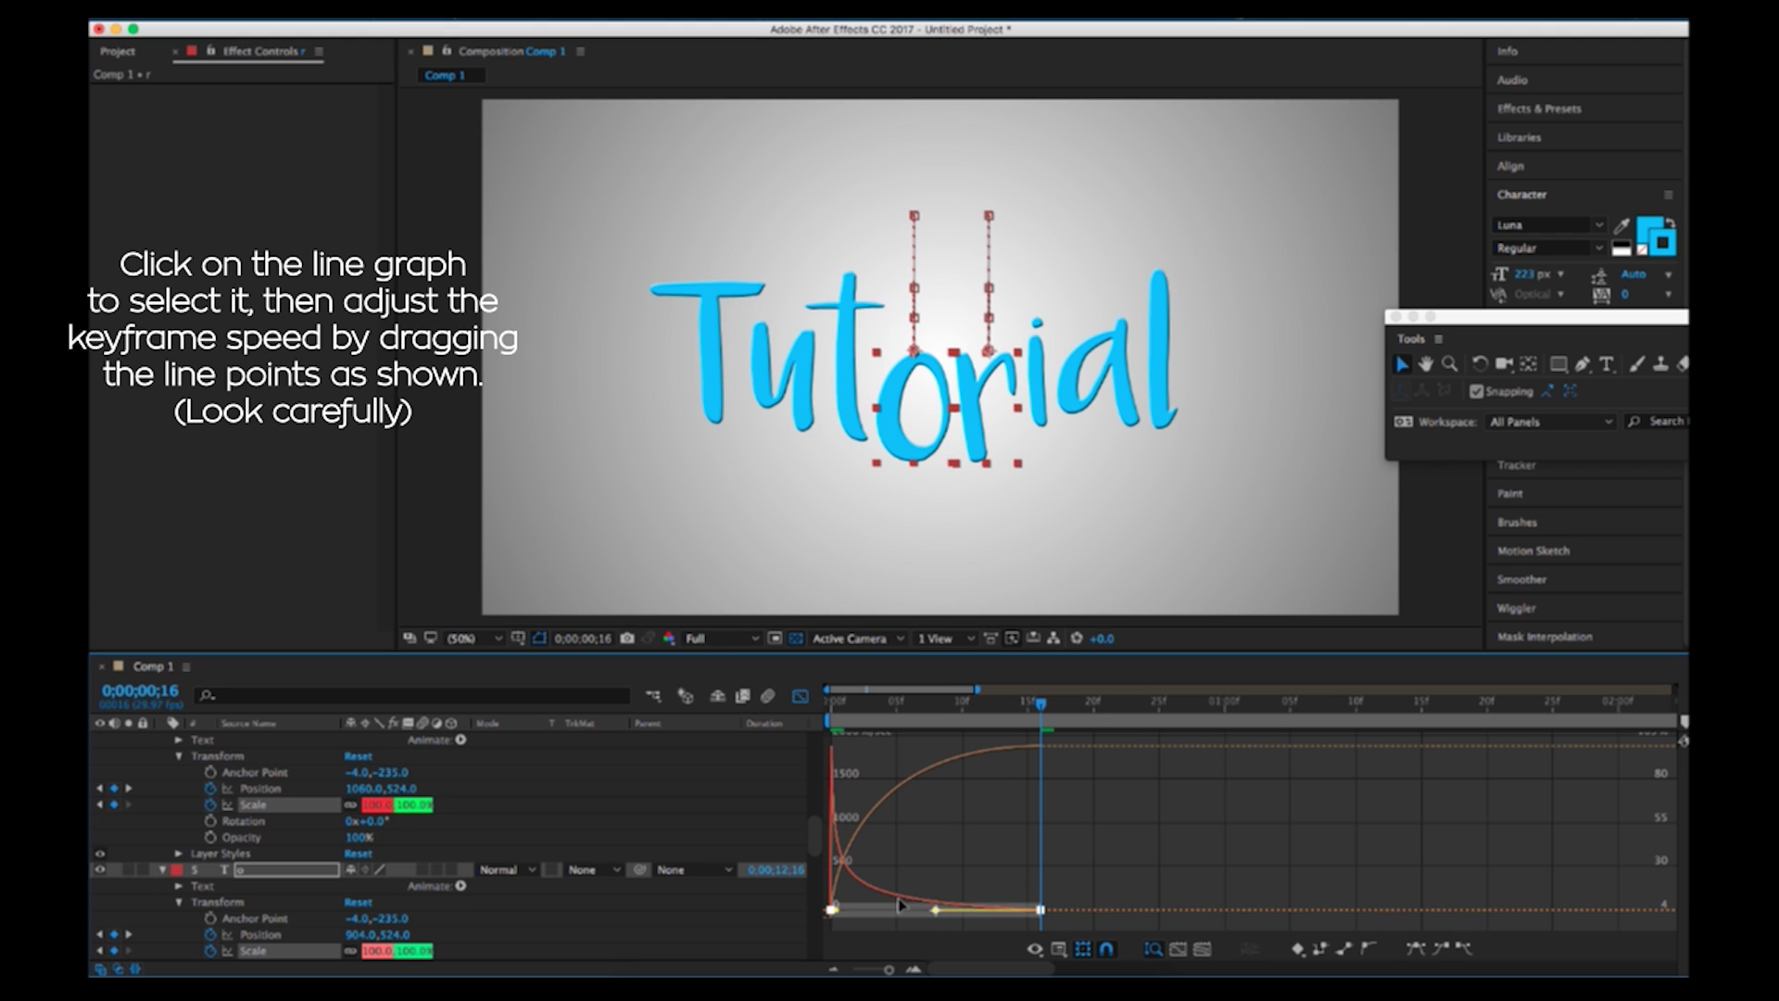
left_click(800, 696)
key("space")
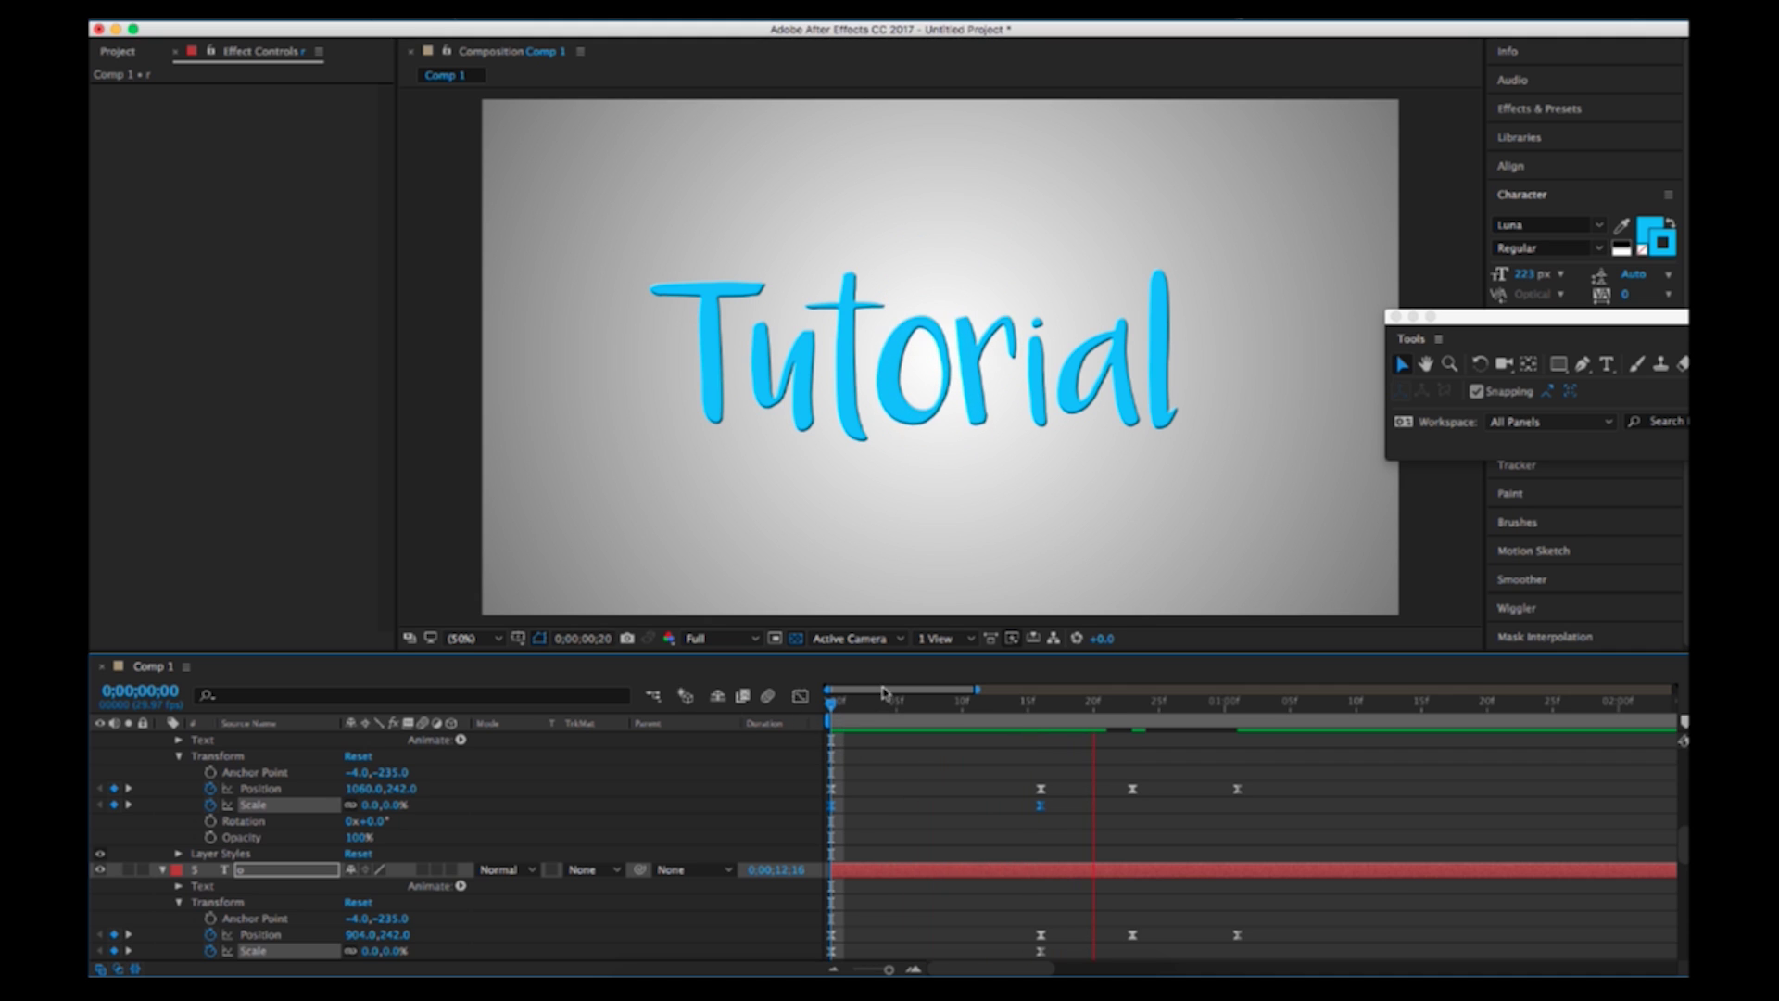
Preview the animation and delay the last two Position keyframes of the o and r to 0;00;00;25 and 0;00;01;03
left_click(828, 705)
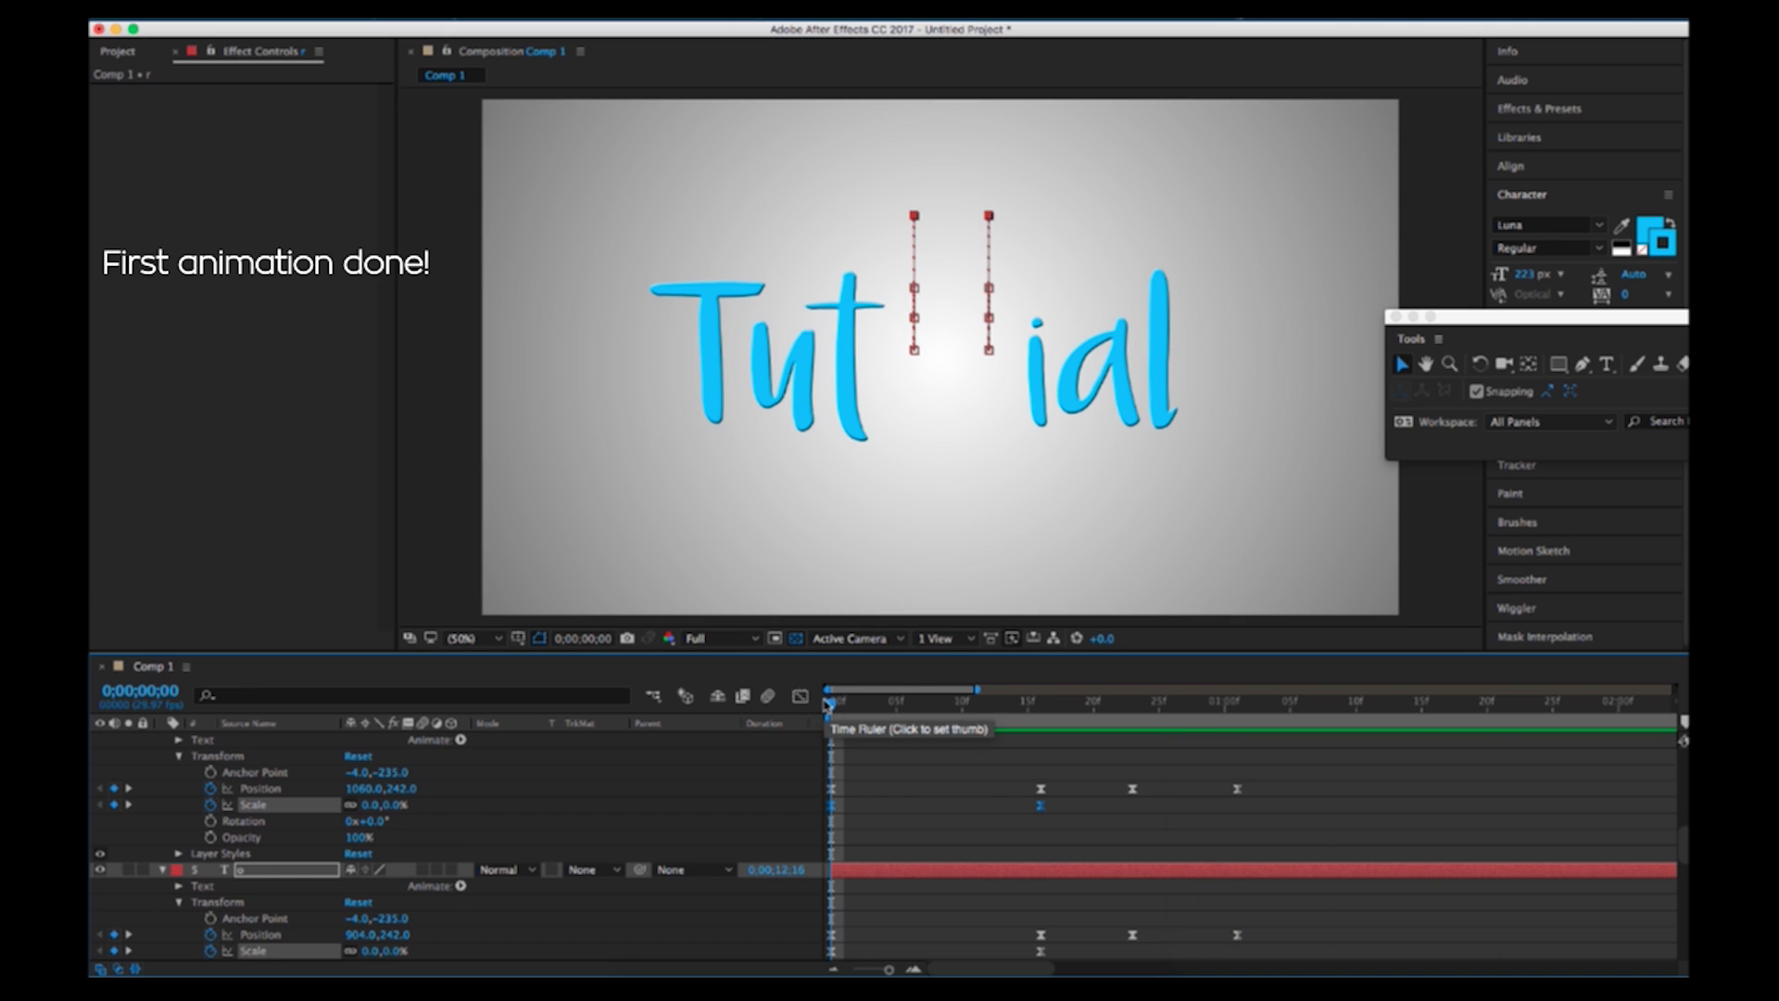
key("space")
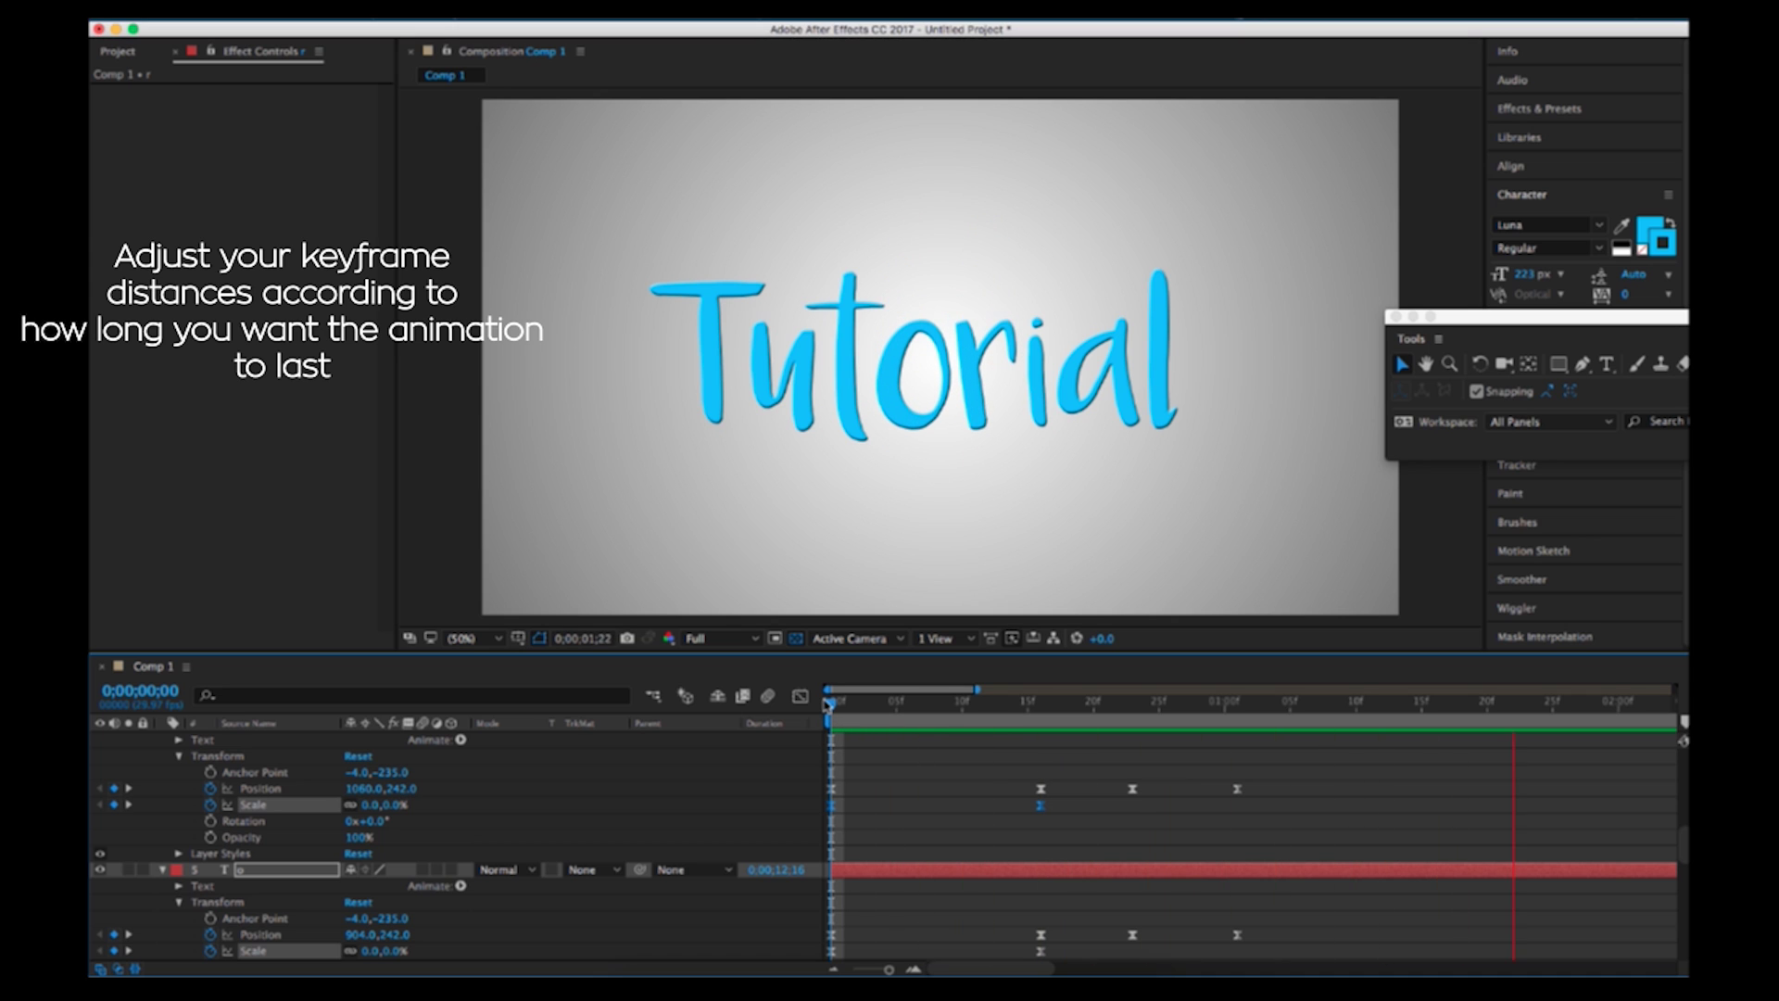
left_click_drag(828, 707, 1048, 734)
left_click(1133, 790)
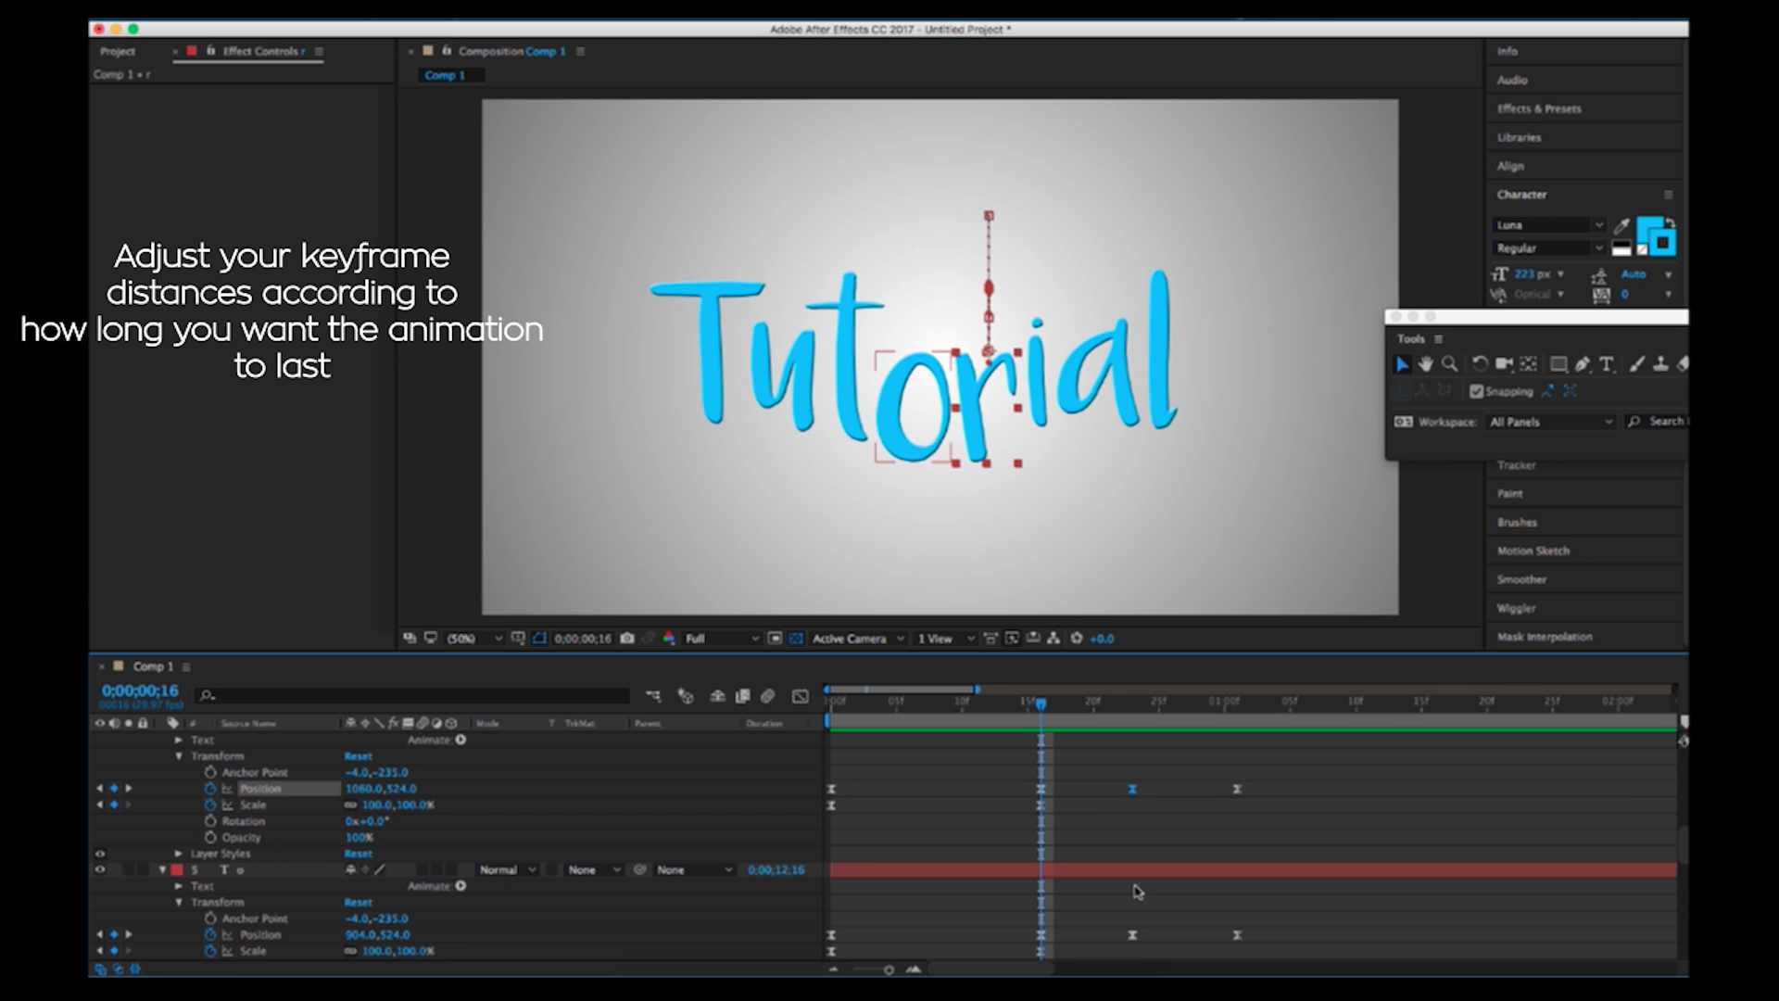
left_click(1133, 935, "shift")
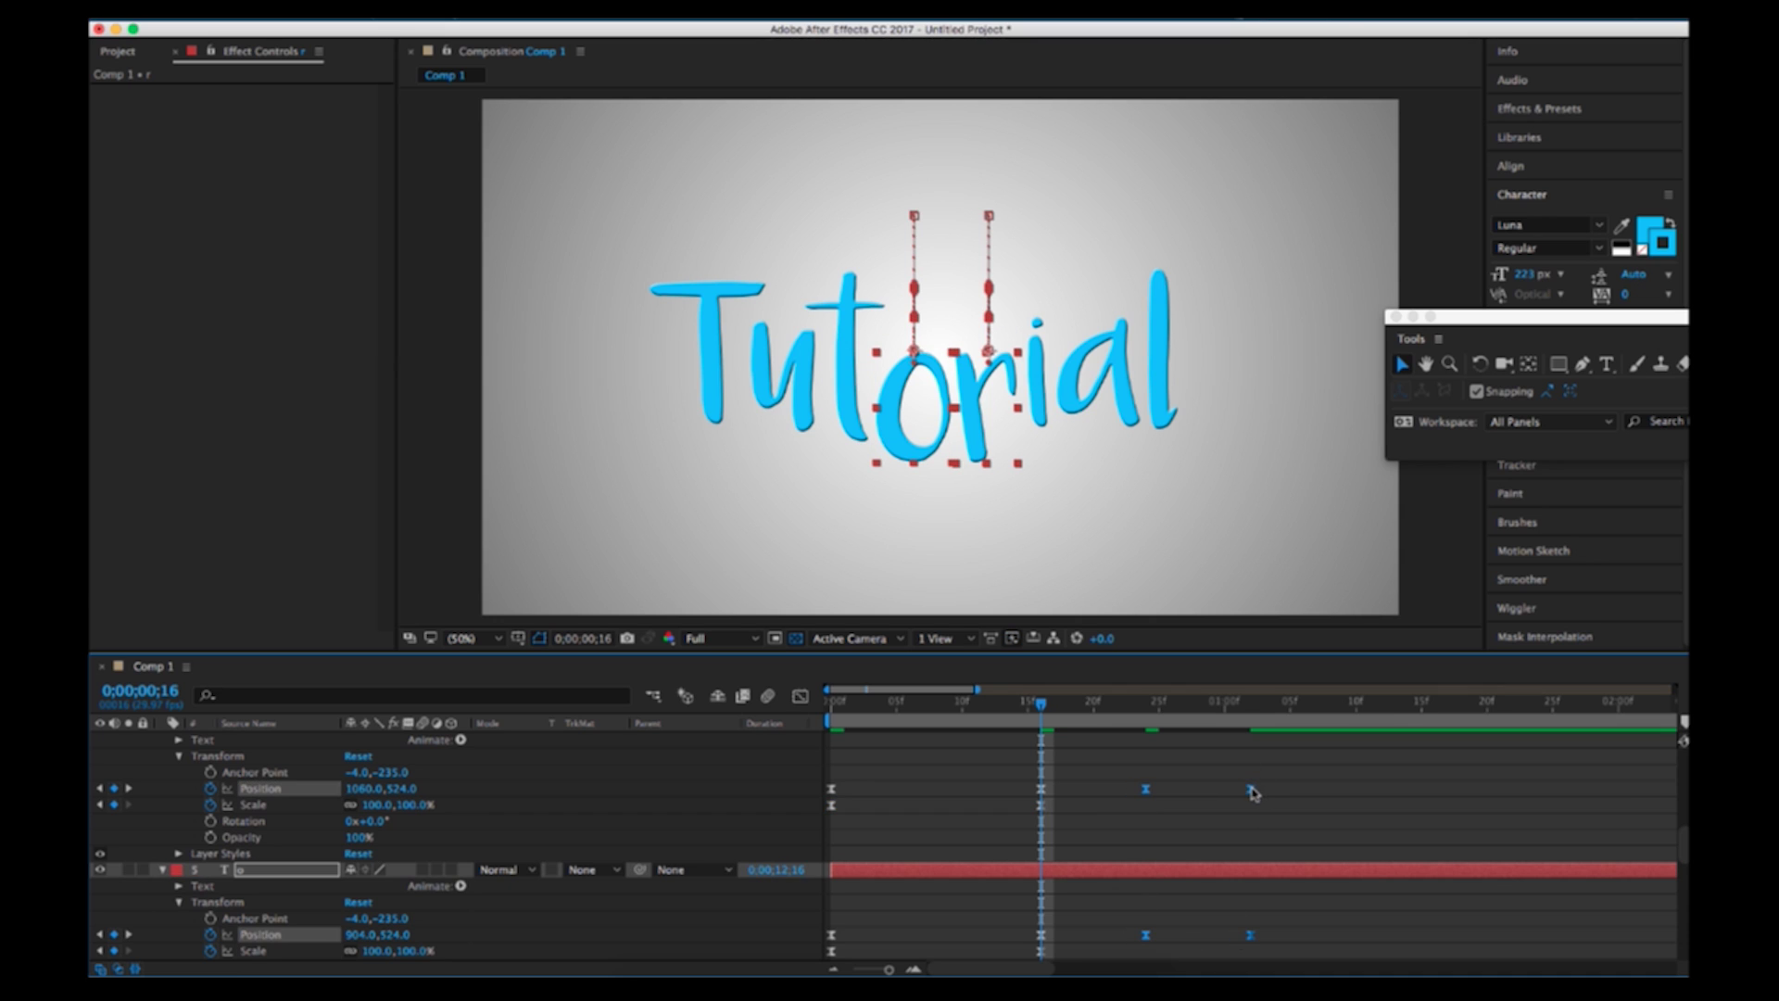
left_click_drag(1253, 793, 1263, 792)
Move the final Position keyframes of the o and r to 0;00;01;05 and preview the longer bounce
left_click(1264, 791)
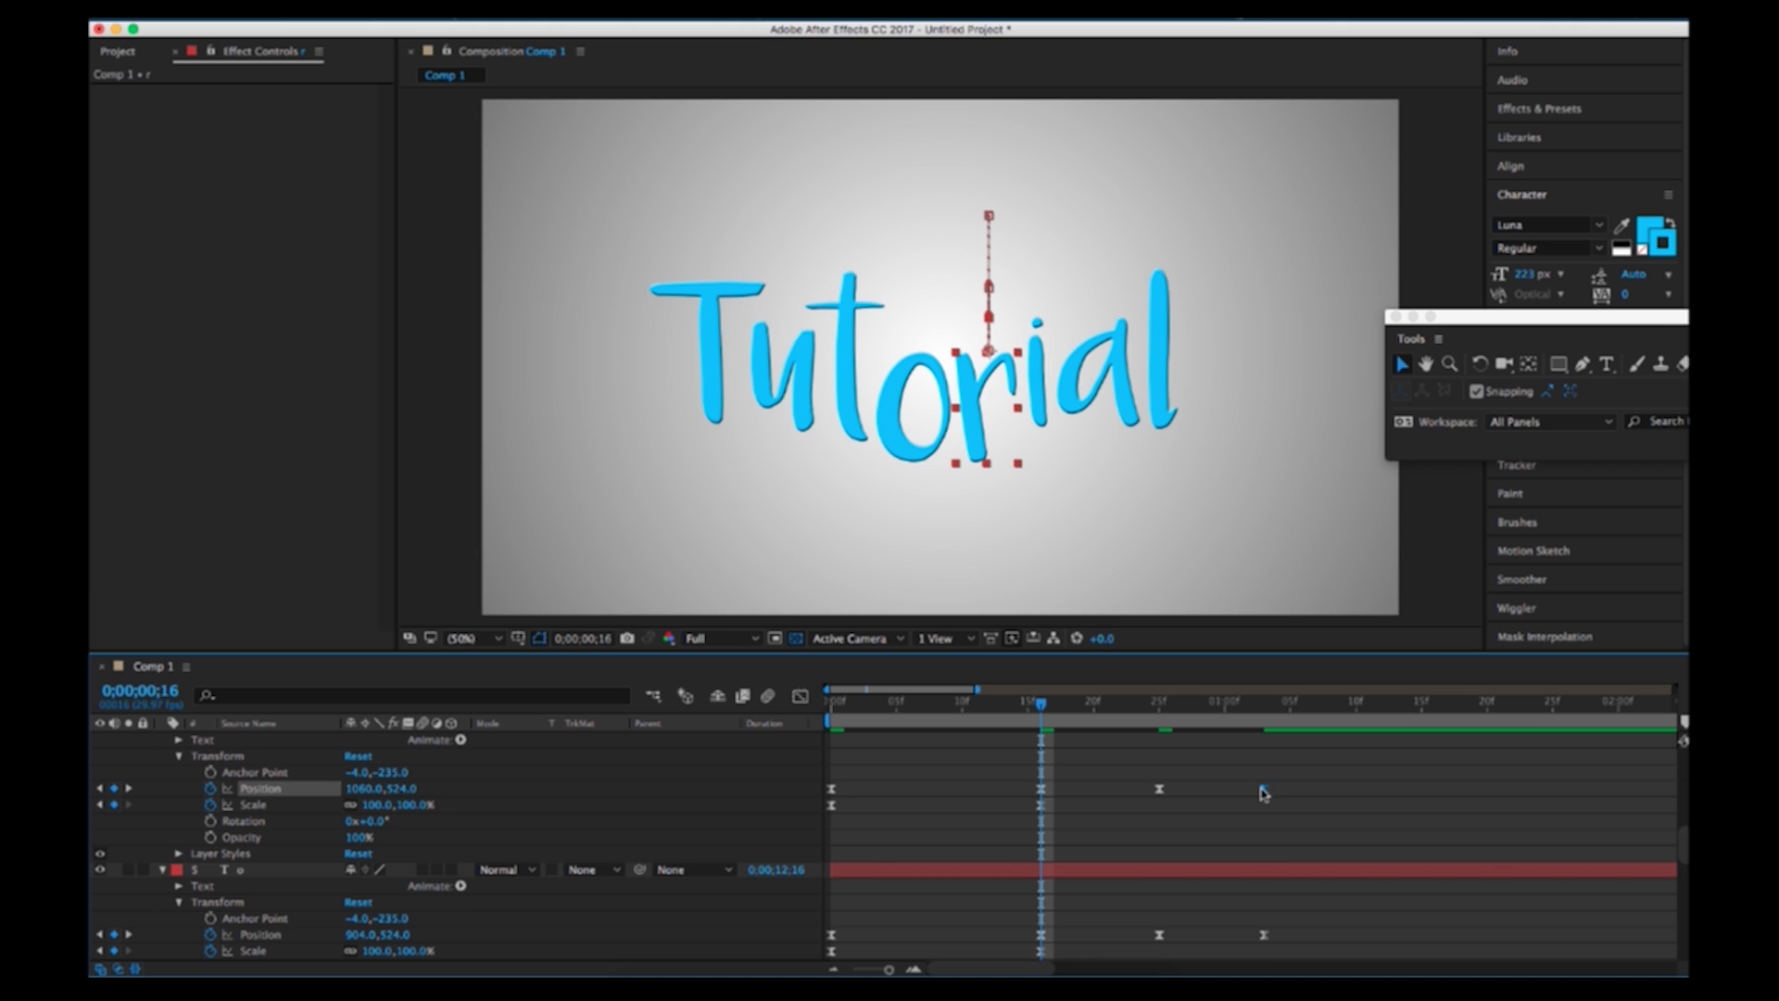
left_click(1264, 935, "shift")
left_click_drag(1264, 935, 1293, 942)
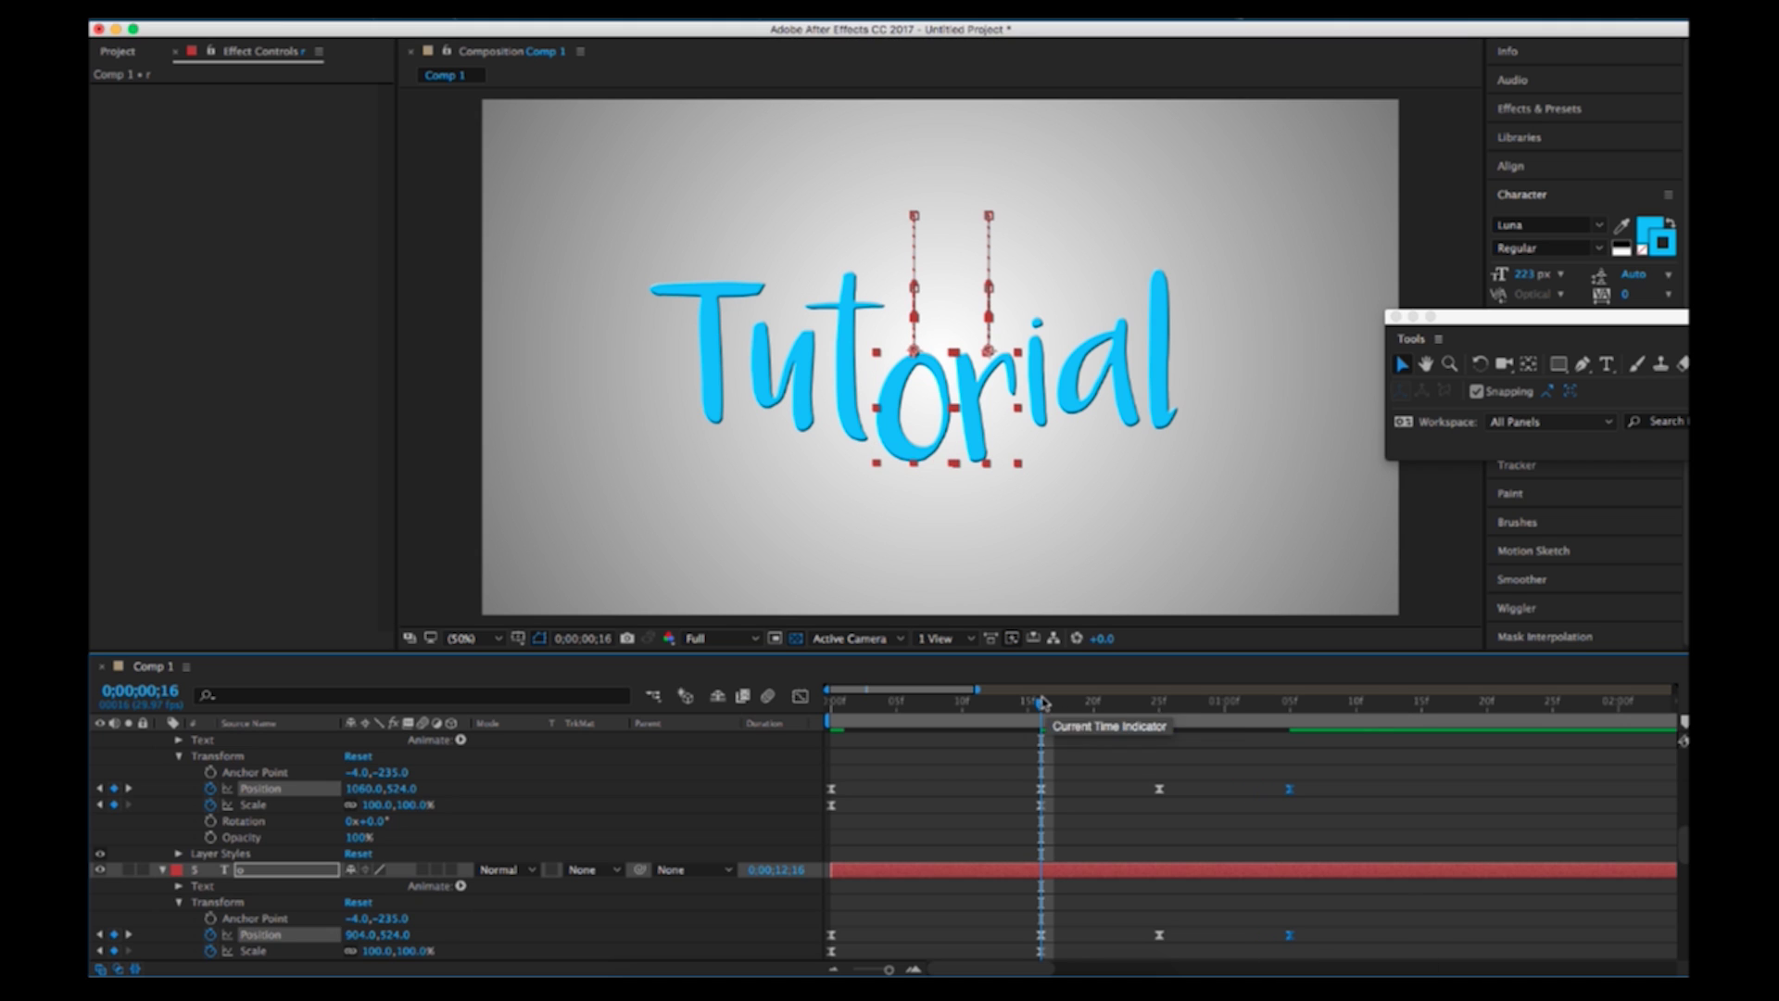
left_click_drag(1041, 703, 796, 723)
key("space")
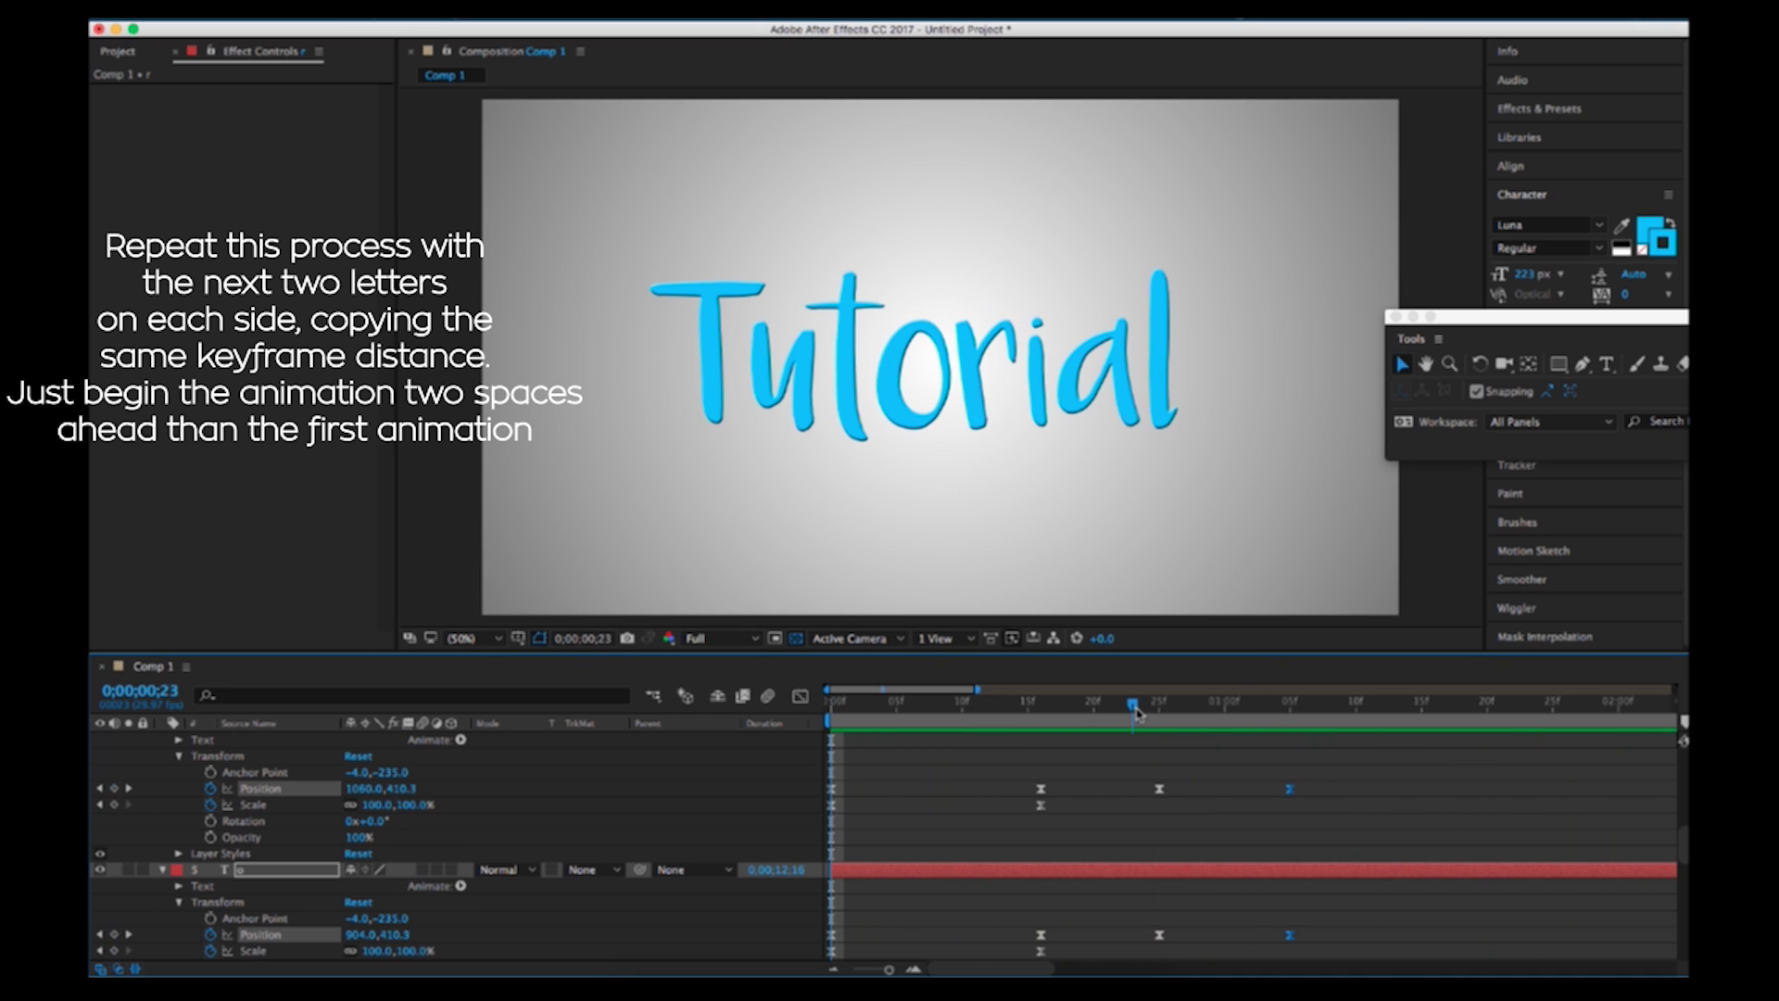
Start Position keyframes for the t and i at 0;00;00;02, raised above the word to Y values of 128 and 228
left_click_drag(1132, 730, 857, 710)
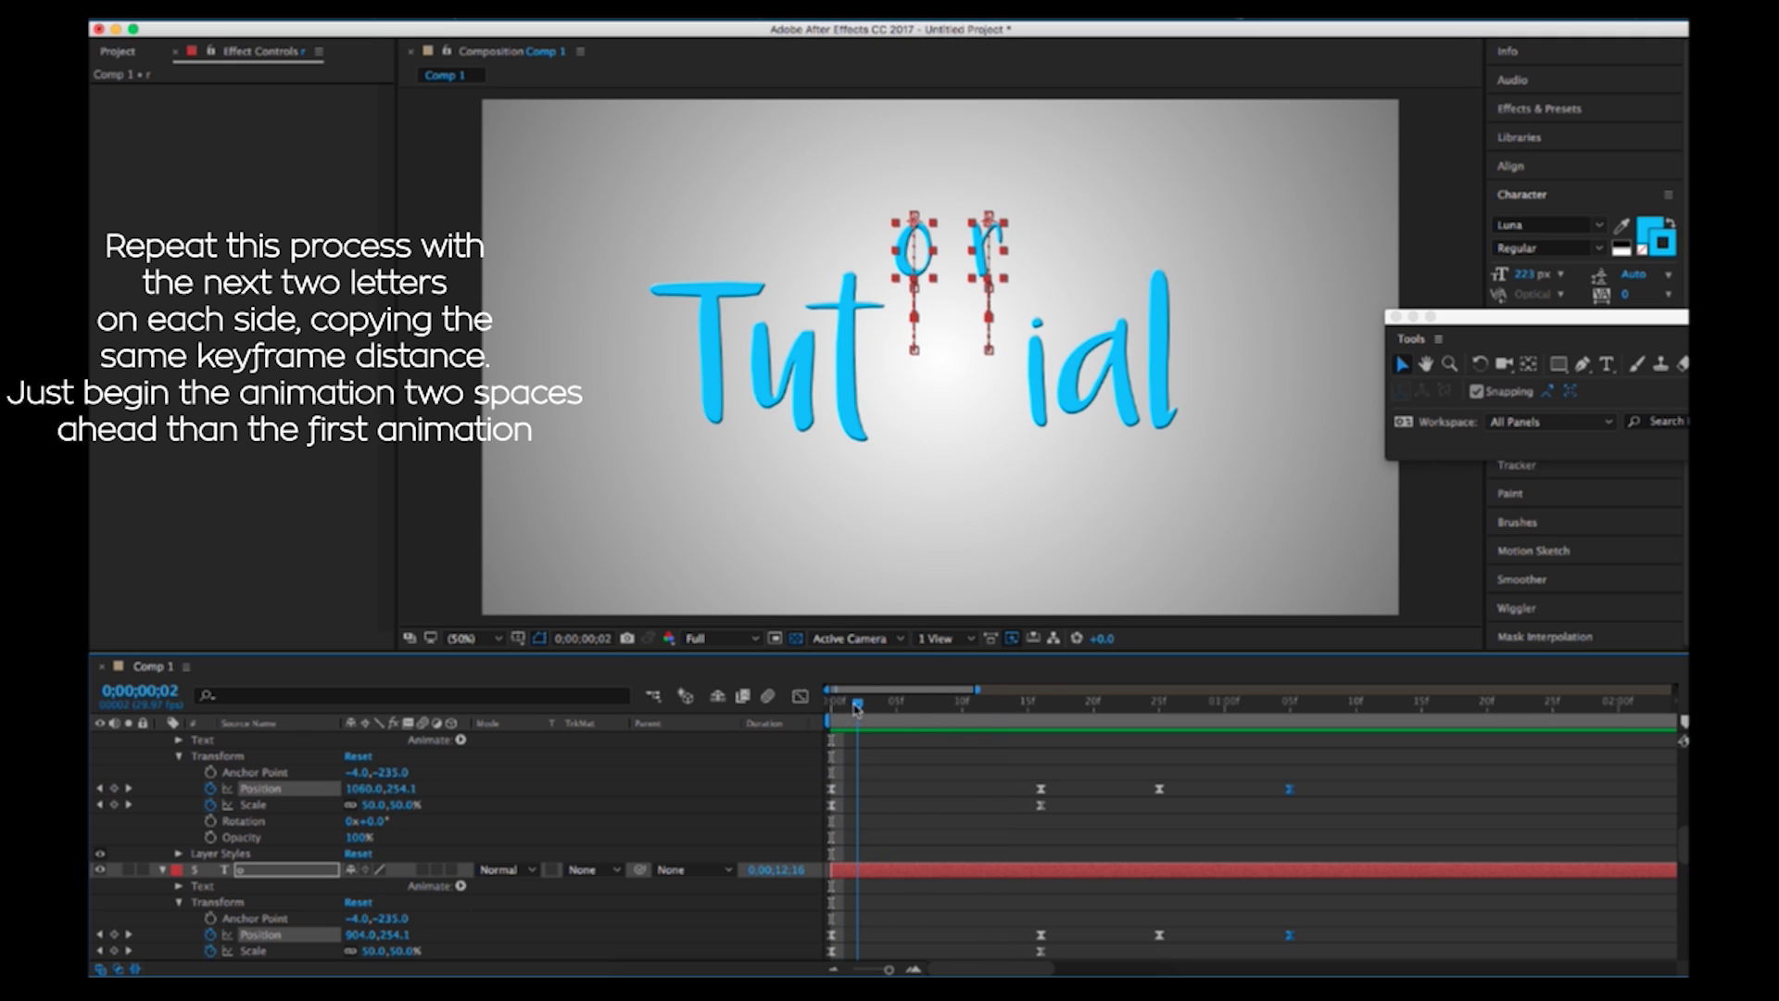
left_click(1032, 388)
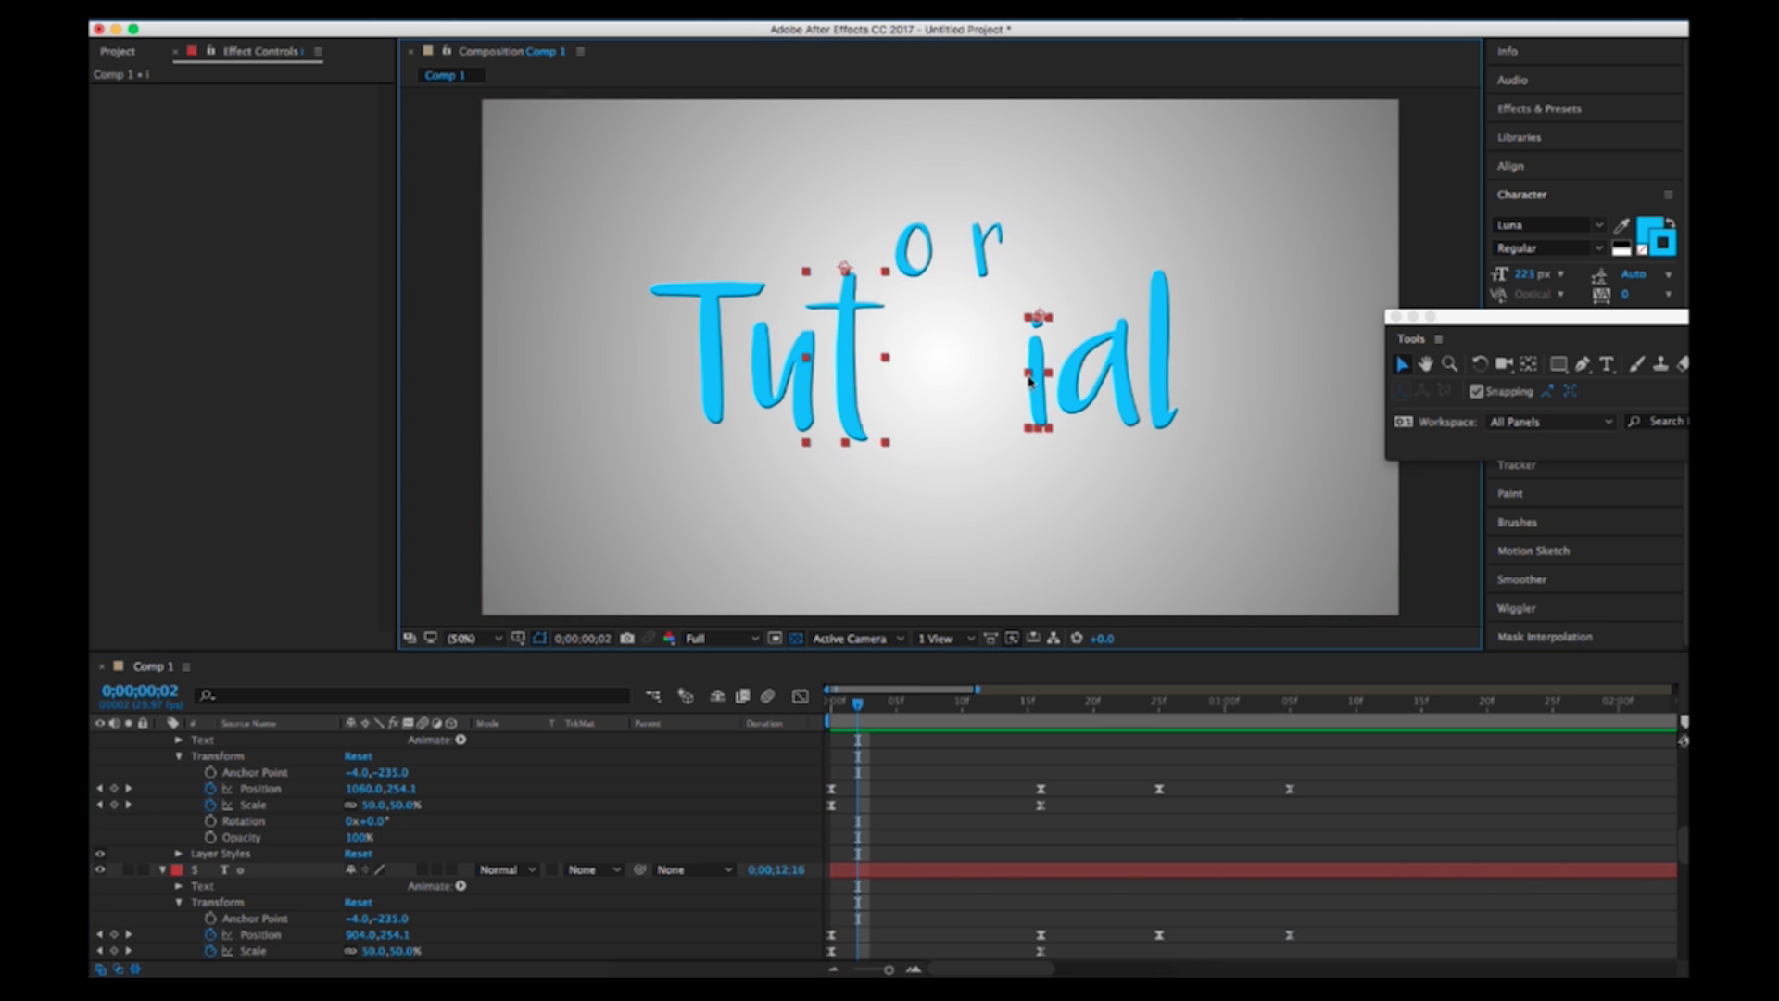
scroll(873, 762, "up", 3)
left_click(274, 839)
scroll(274, 839, "down", 4)
left_click(261, 870, "shift")
left_click_drag(394, 870, 190, 869)
left_click(211, 870)
Keyframe the t and i dropping to Y 448 and 548 at 0;00;00;18, bouncing at 0;00;00;27, and settling at Y 358 and 458 at 0;00;01;07
left_click_drag(858, 707, 1064, 742)
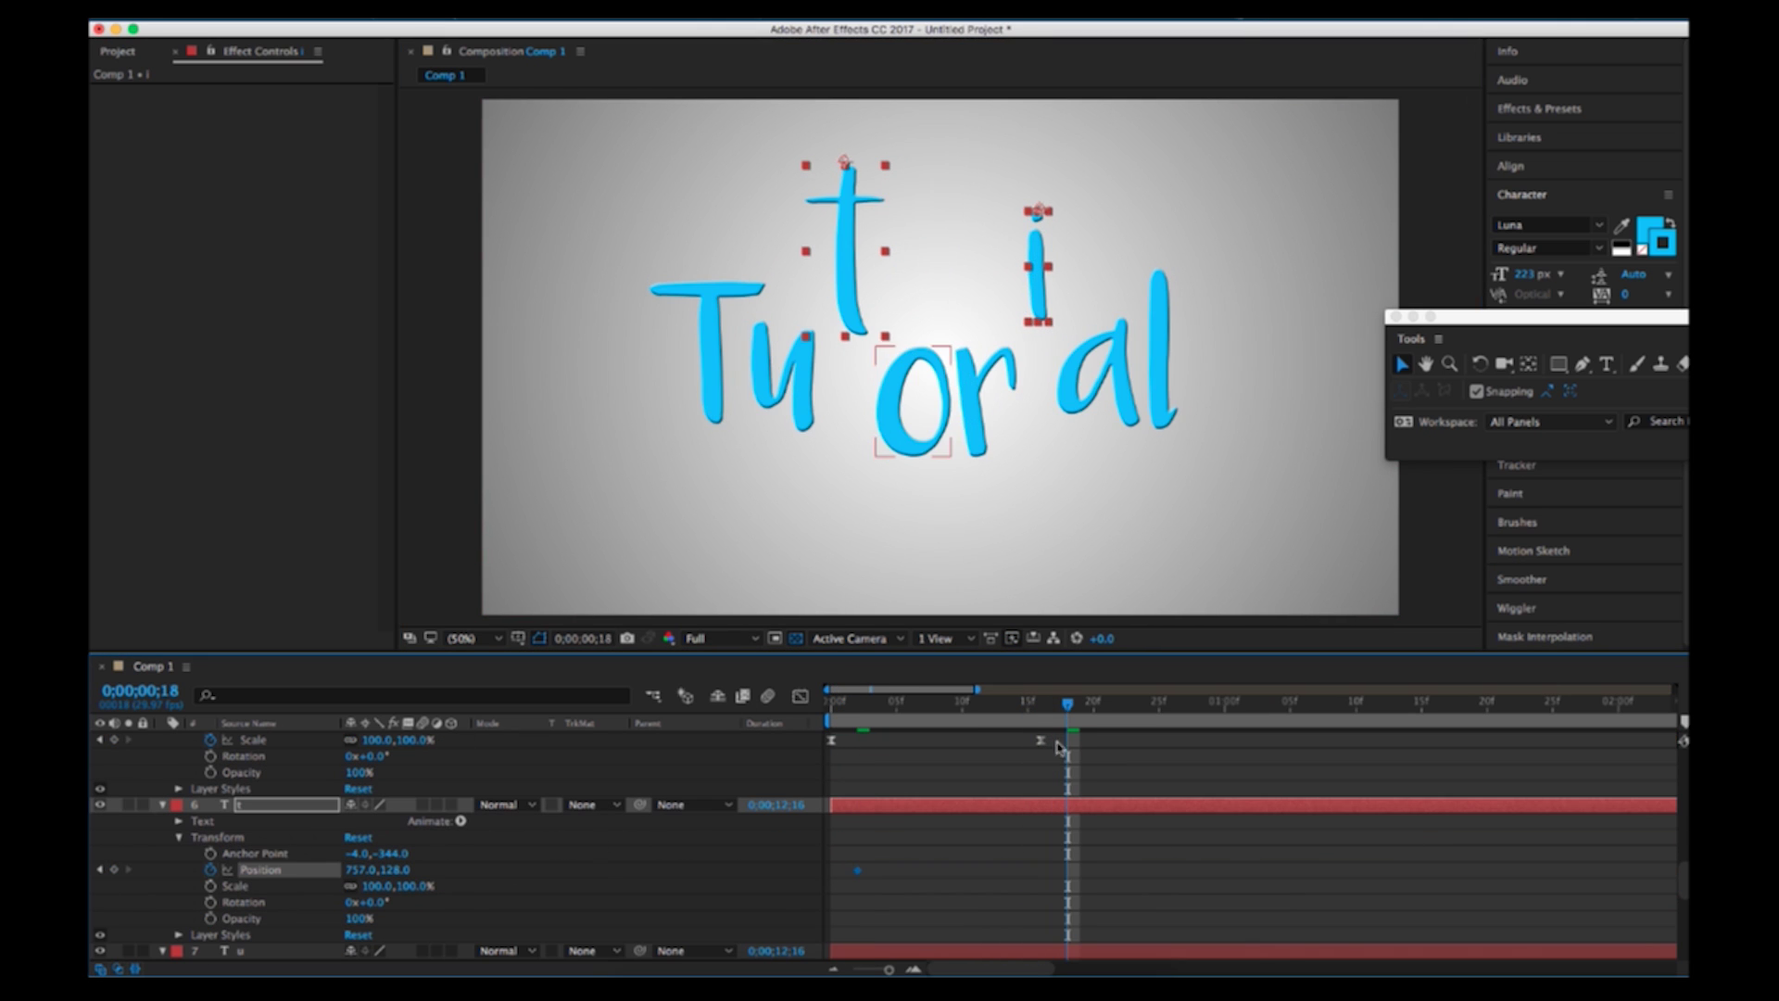
left_click_drag(394, 870, 496, 869)
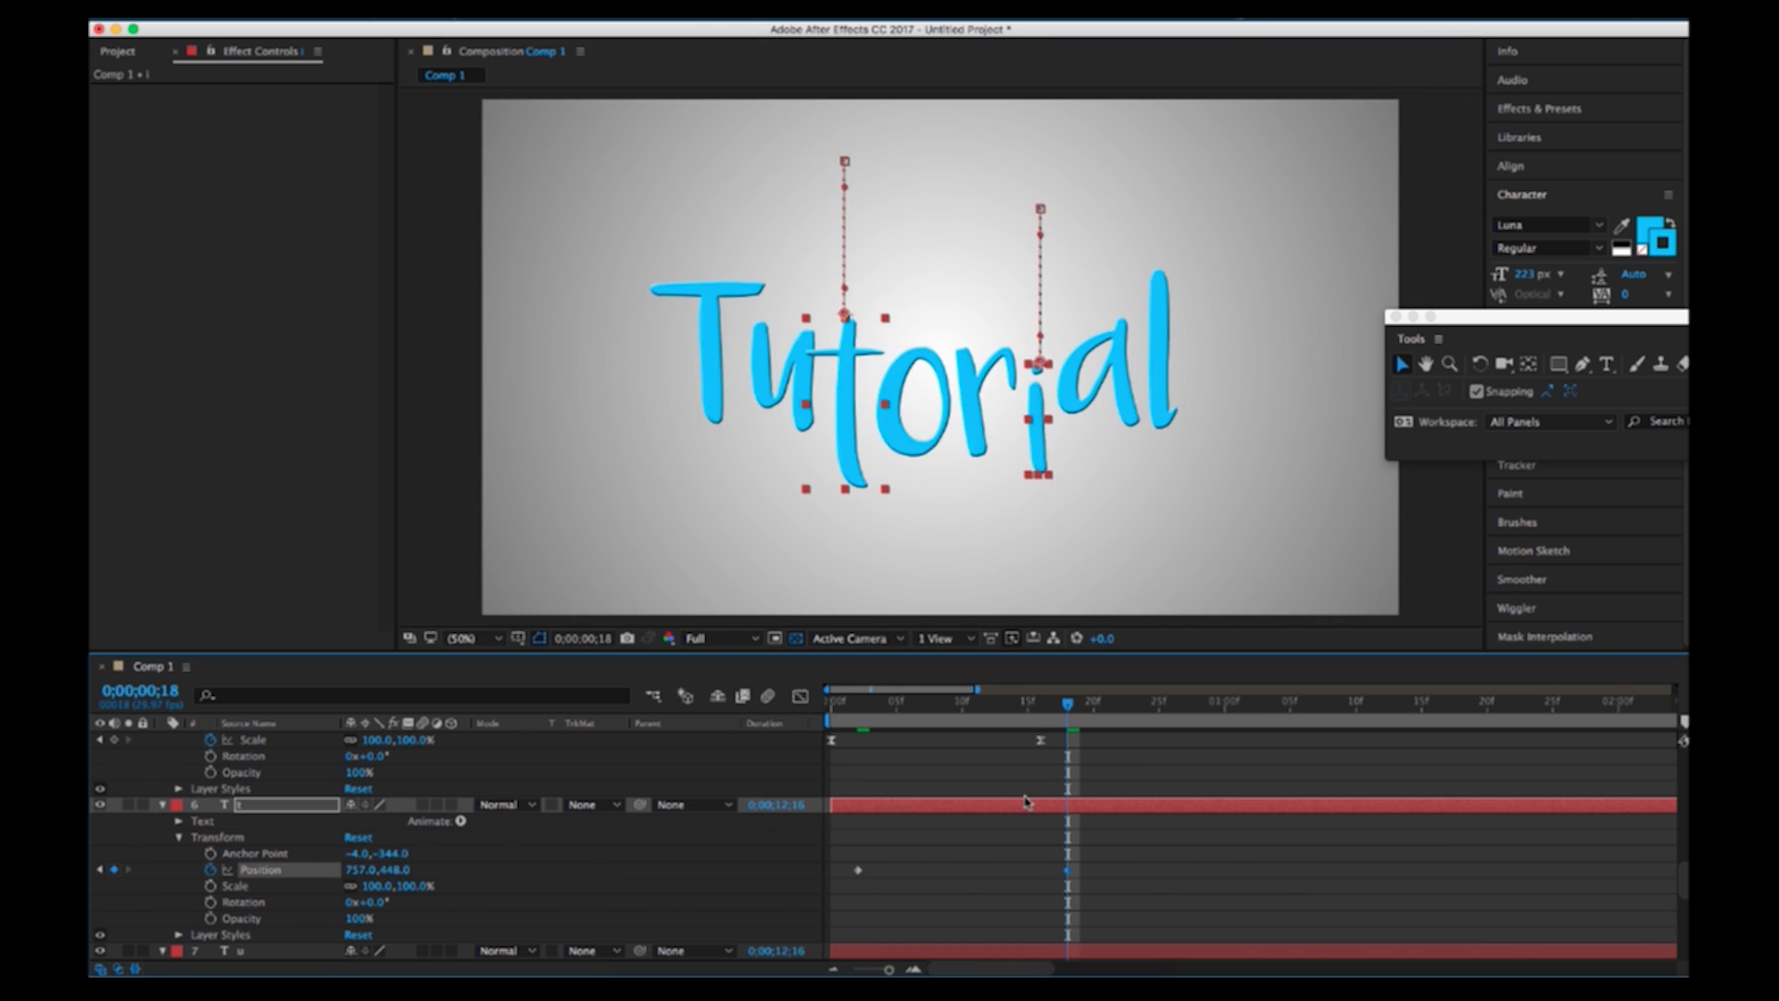
scroll(449, 887, "up", 3)
scroll(449, 887, "down", 1)
left_click_drag(399, 917, 469, 917)
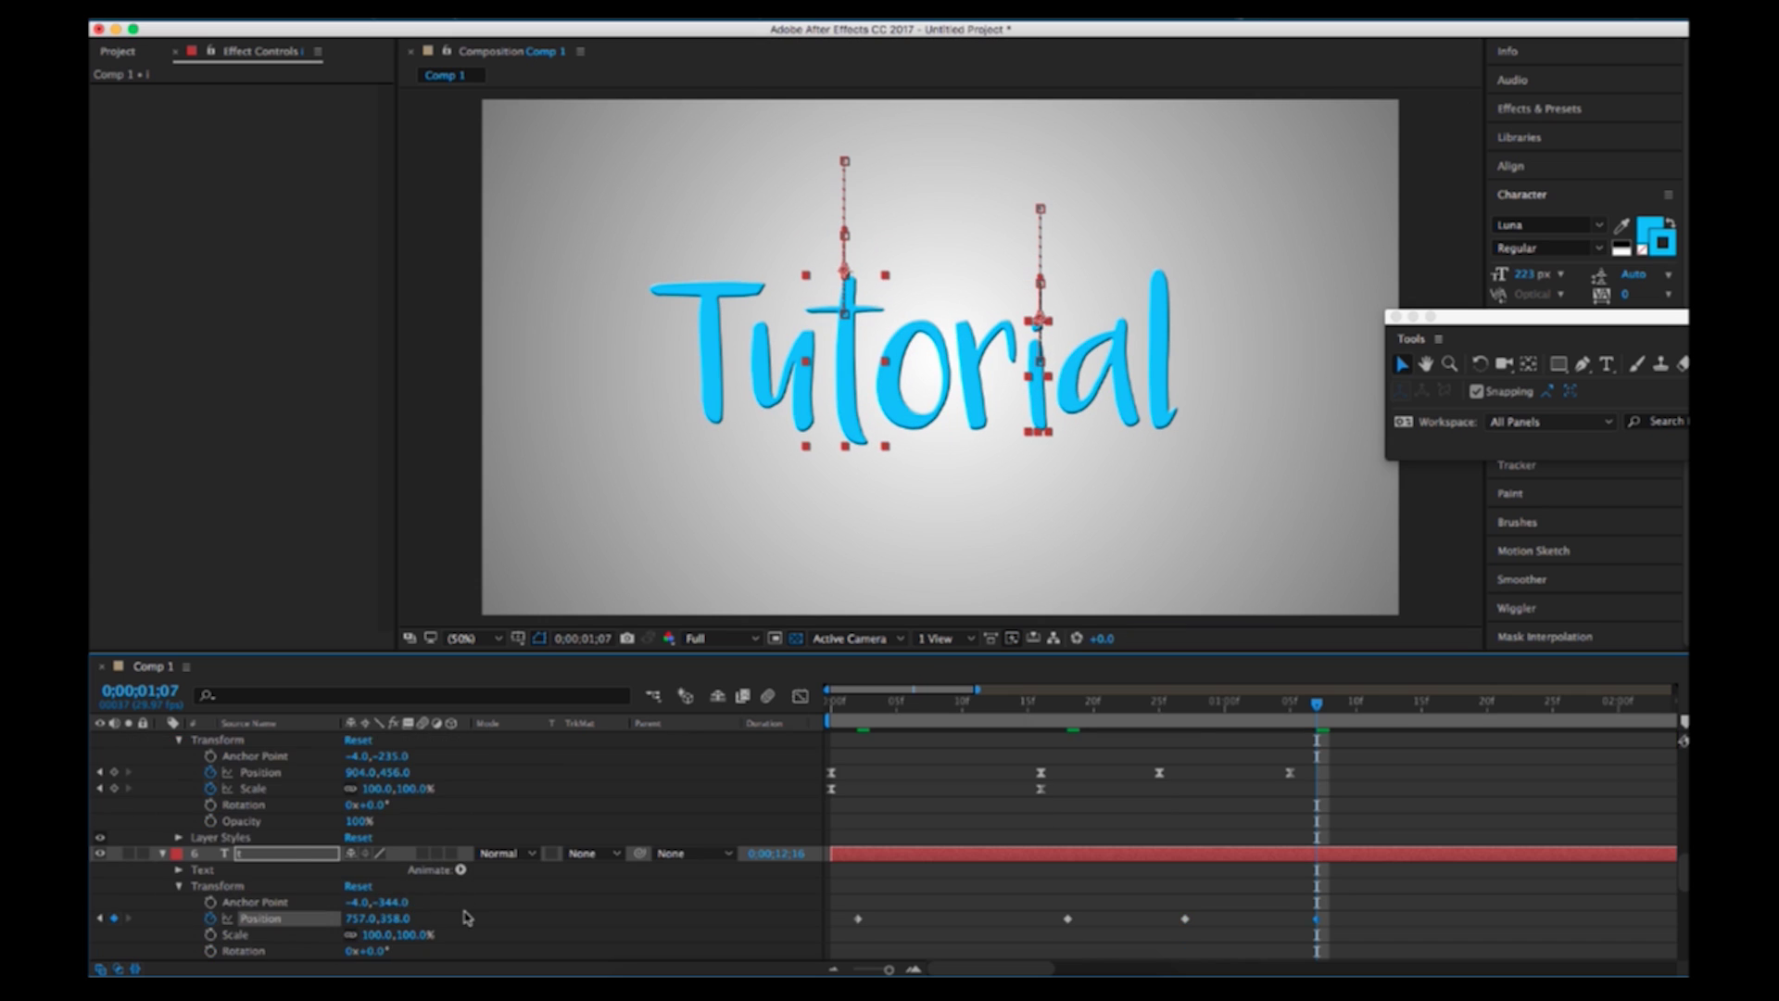
Apply Easy Ease to all Position keyframes of the t and i
scroll(1069, 857, "down", 2)
scroll(1069, 857, "up", 5)
right_click(858, 789)
mouse_move(964, 959)
left_click(1116, 850)
Keyframe the Scale of the t and i from 0% at 0;00;00;02 to 100% at 0;00;00;18 and apply Easy Ease
key("j")
key("j")
key("j")
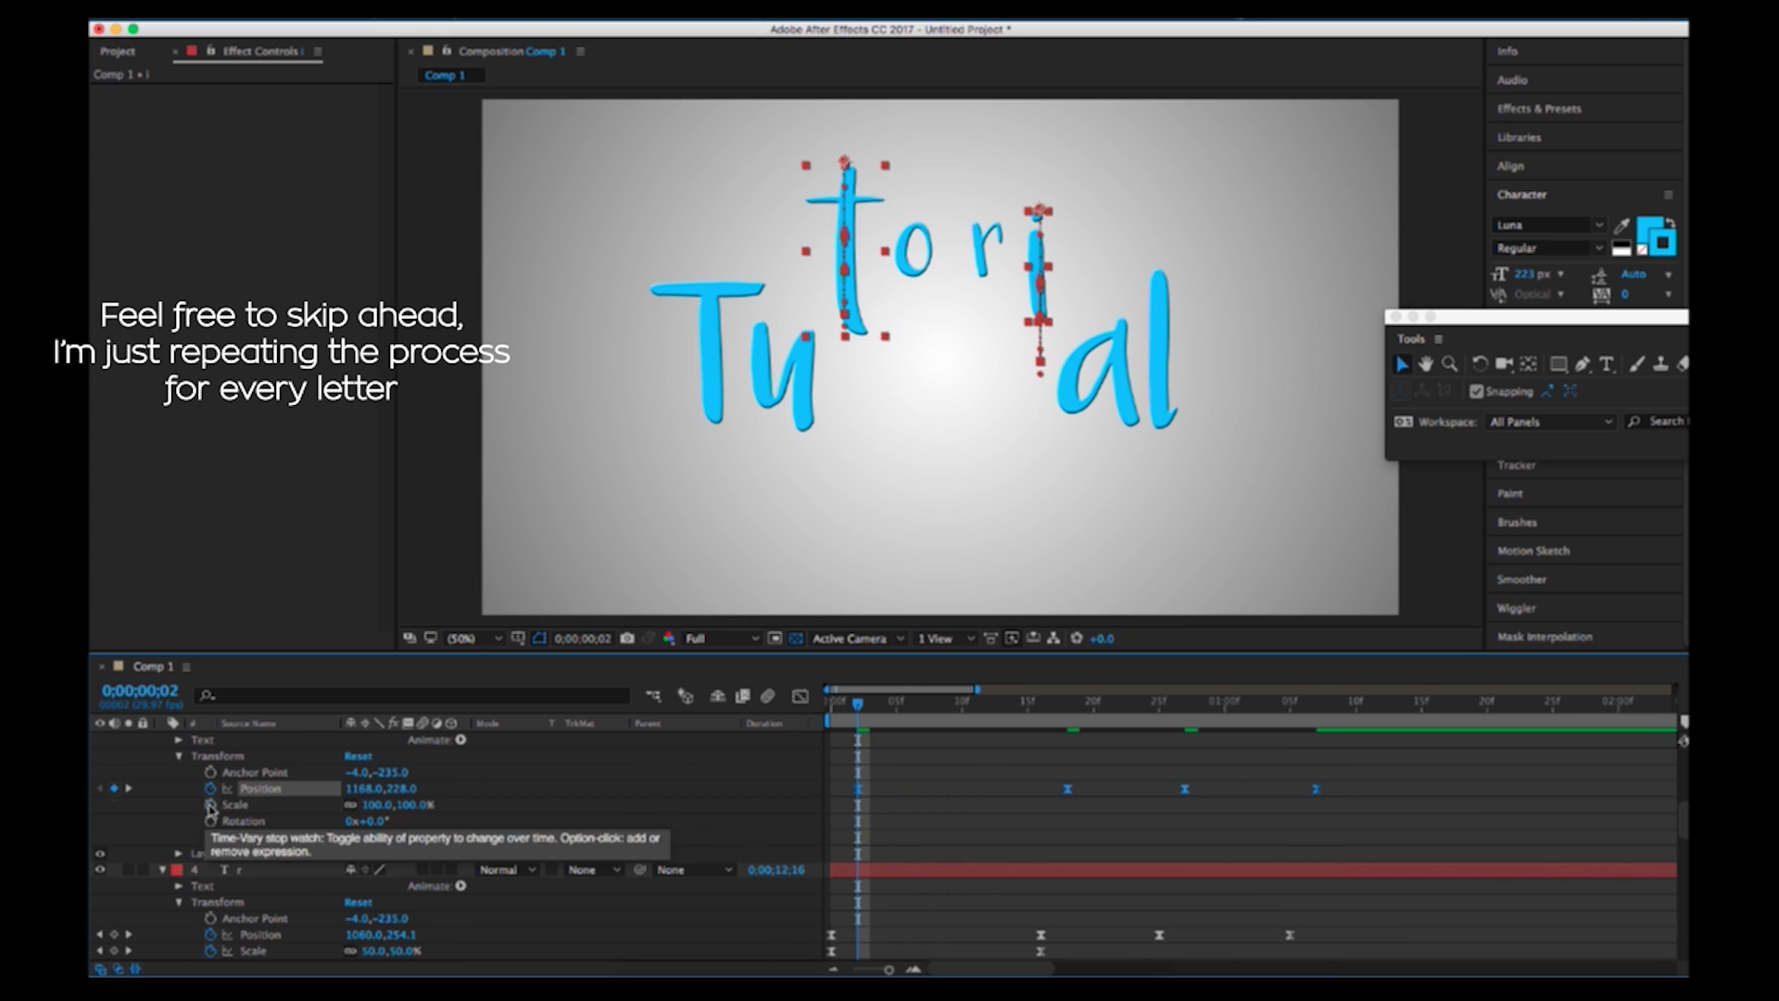
left_click(211, 804)
scroll(373, 834, "up", 2)
left_click(374, 902)
type("0")
scroll(620, 902, "down", 3)
right_click(859, 755)
left_click(1116, 853)
Reshape the Scale speed graphs of the t and i for a fast start and slow finish, and preview the animation
left_click(800, 696)
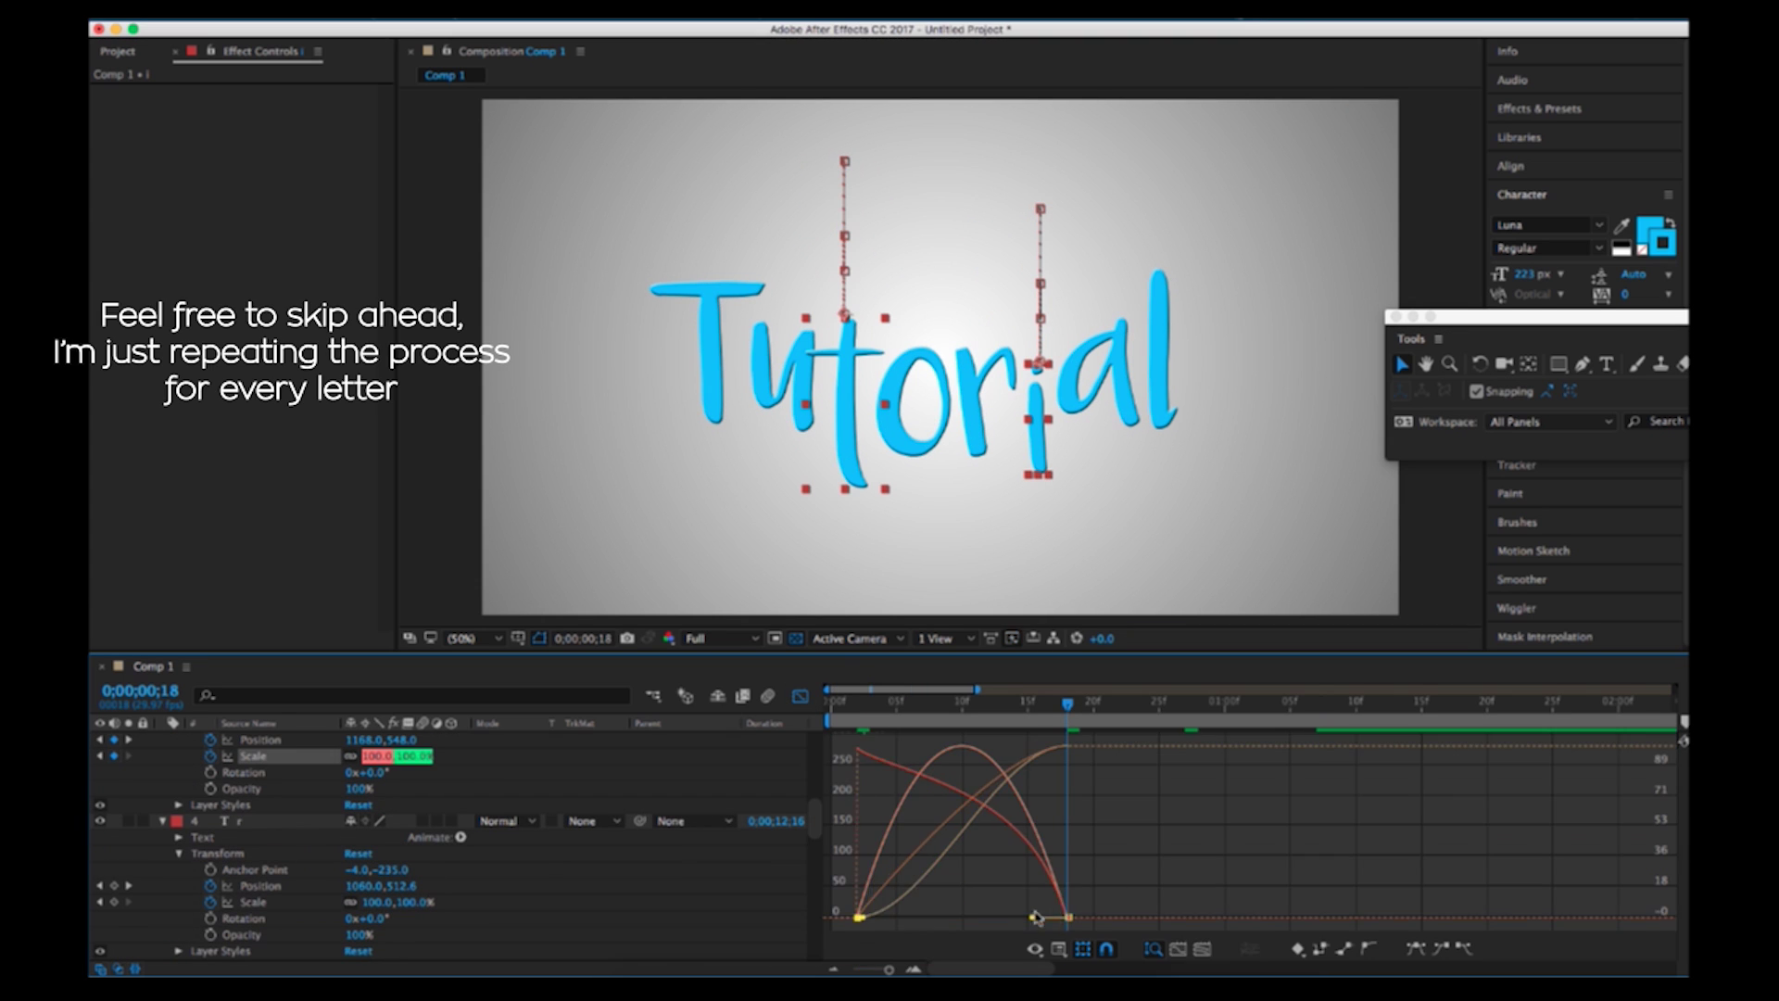
left_click_drag(999, 917, 868, 913)
left_click(800, 696)
left_click_drag(1067, 704, 883, 704)
key("space")
Start Position keyframes for the u and a at 0;00;00;04, with both letters raised above the word
left_click(785, 376)
left_click(1099, 373, "shift")
scroll(412, 794, "up", 5)
scroll(412, 799, "down", 10)
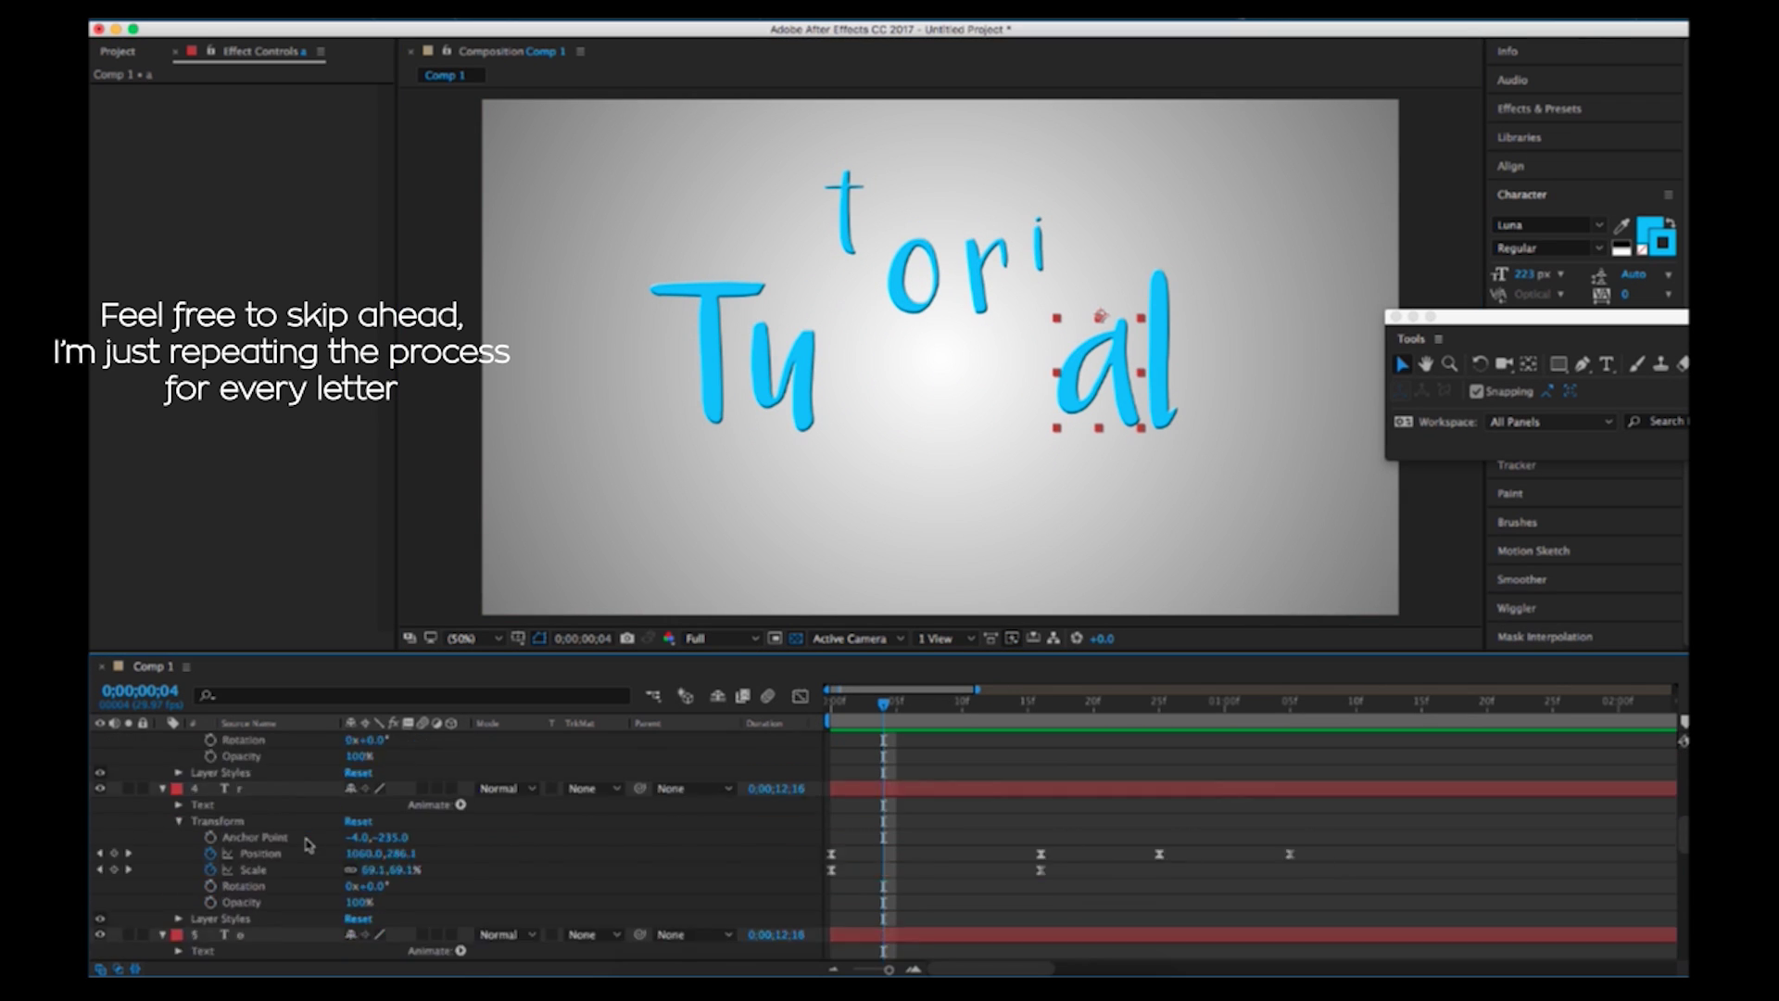
left_click_drag(395, 870, 134, 853)
left_click(210, 869)
scroll(231, 858, "up", 4)
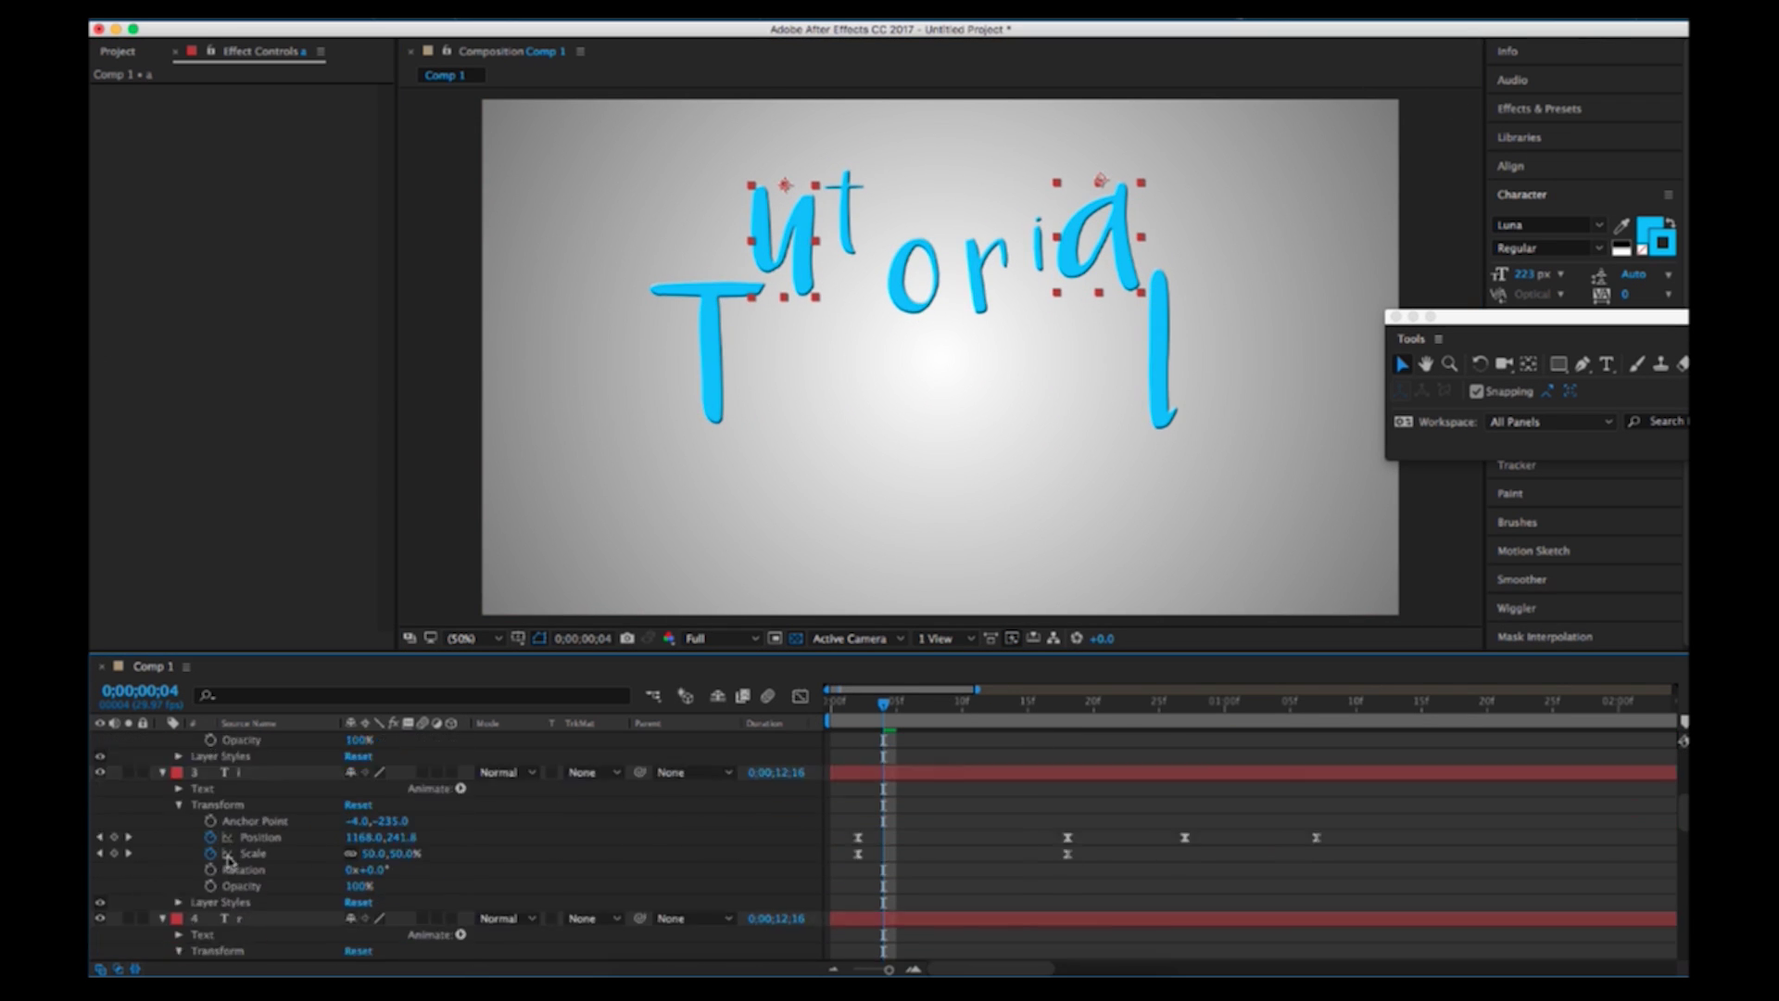
Drop the u and a to Y positions of 536 and 525 at 0;00;00;20
left_click_drag(883, 705, 1094, 704)
scroll(759, 775, "down", 5)
mouse_move(395, 821)
left_mouse_down()
mouse_move(759, 808)
mouse_move(367, 816)
left_mouse_up()
scroll(412, 806, "up", 10)
Bounce the u and a upward at 0;00;00;29 and settle them at Y 458 and 447 at 0;00;01;09
left_click_drag(1094, 704, 1212, 713)
scroll(1195, 788, "up", 3)
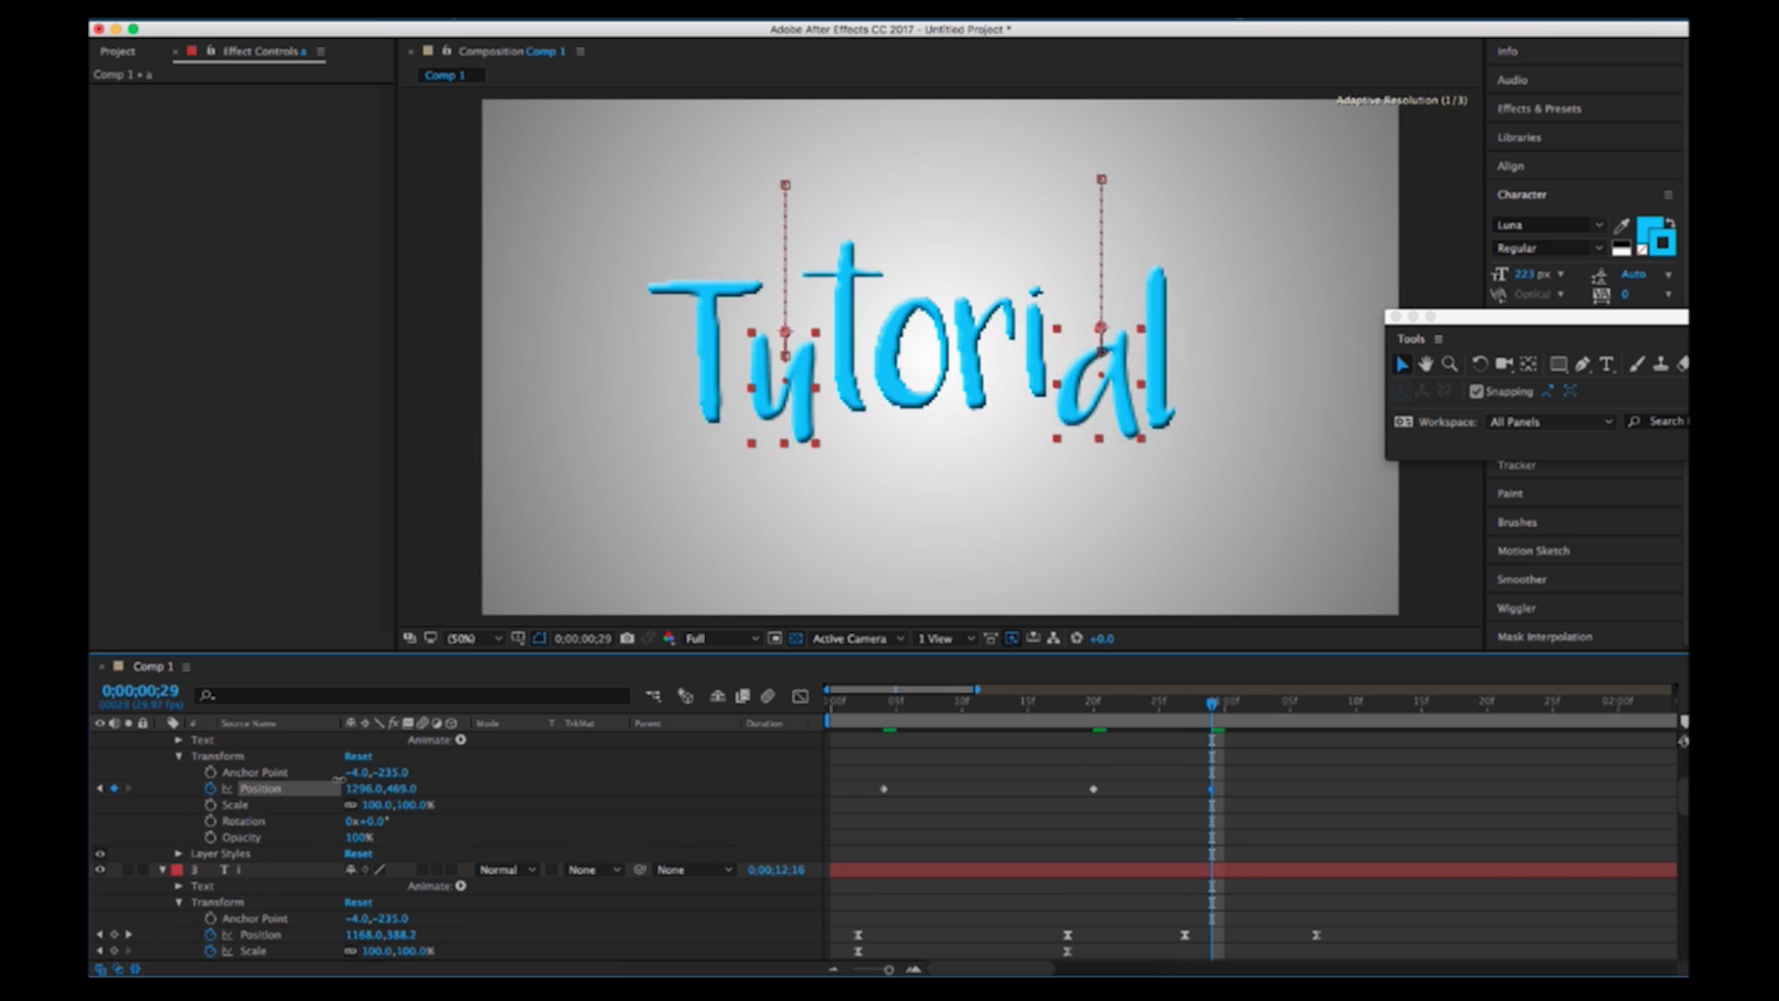
left_click_drag(395, 788, 197, 787)
left_click_drag(1211, 704, 1342, 705)
left_click_drag(395, 787, 530, 752)
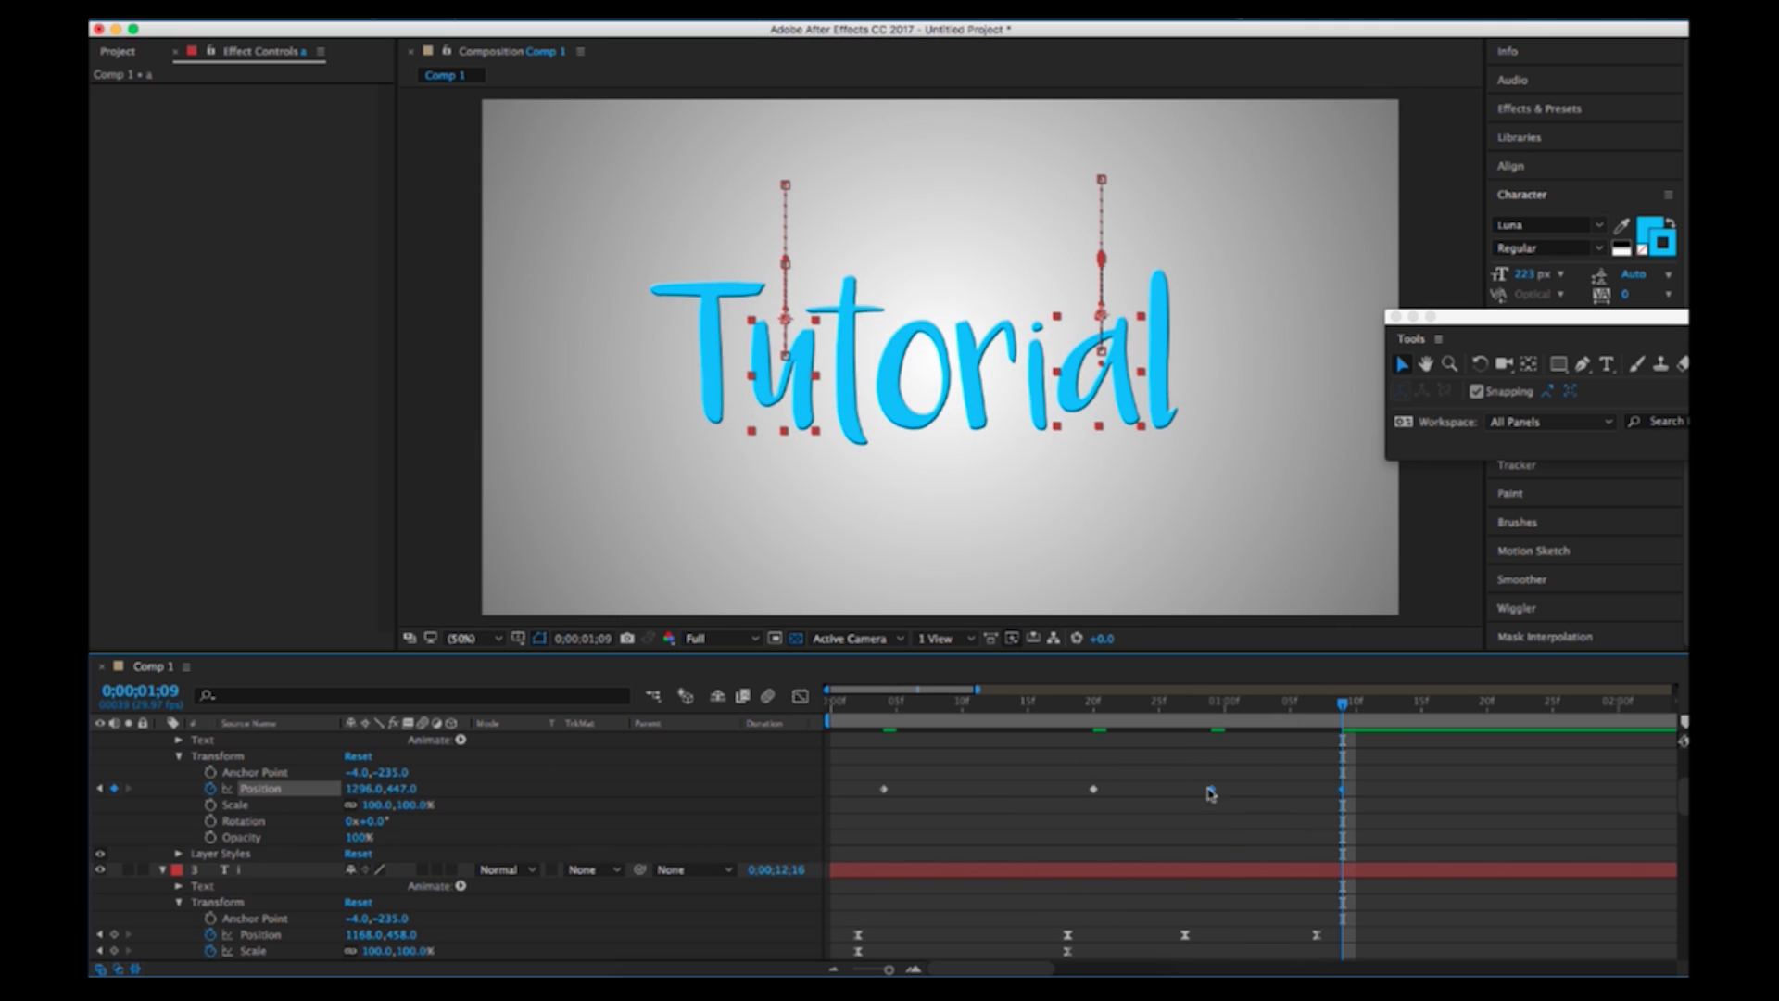
Apply Easy Ease to all Position keyframes of the u and a
scroll(1212, 794, "down", 10)
right_click(885, 854)
left_click(1196, 857)
Keyframe the Scale of the u and a from 0% at 0;00;00;04 to 100% at 0;00;00;20 and apply Easy Ease
left_click(884, 704)
left_click(211, 869)
left_click(375, 869)
type("00")
left_click_drag(884, 704, 1094, 705)
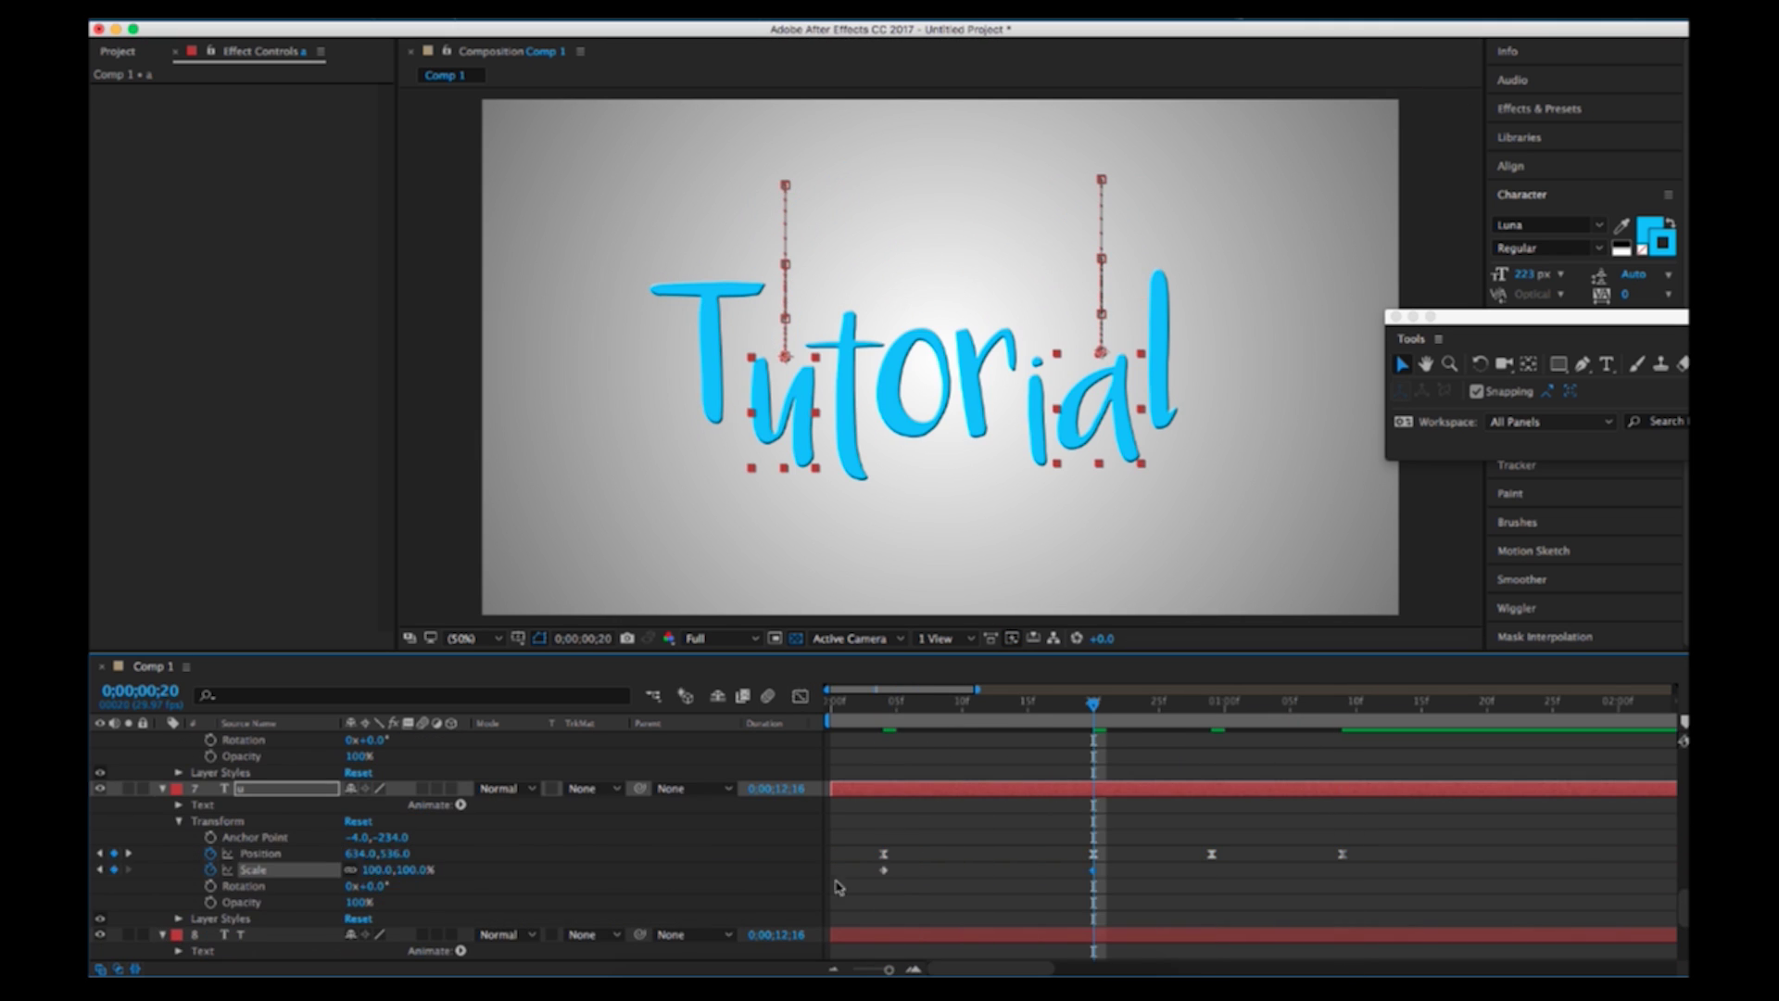
scroll(839, 882, "up", 5)
right_click(883, 789)
left_click(1159, 868)
Reshape the u and a Scale speed graphs, shrinking the outgoing handle and extending the incoming one to about midway, and preview the animation
left_click(800, 696)
left_click_drag(953, 909, 892, 908)
left_click_drag(1024, 909, 938, 903)
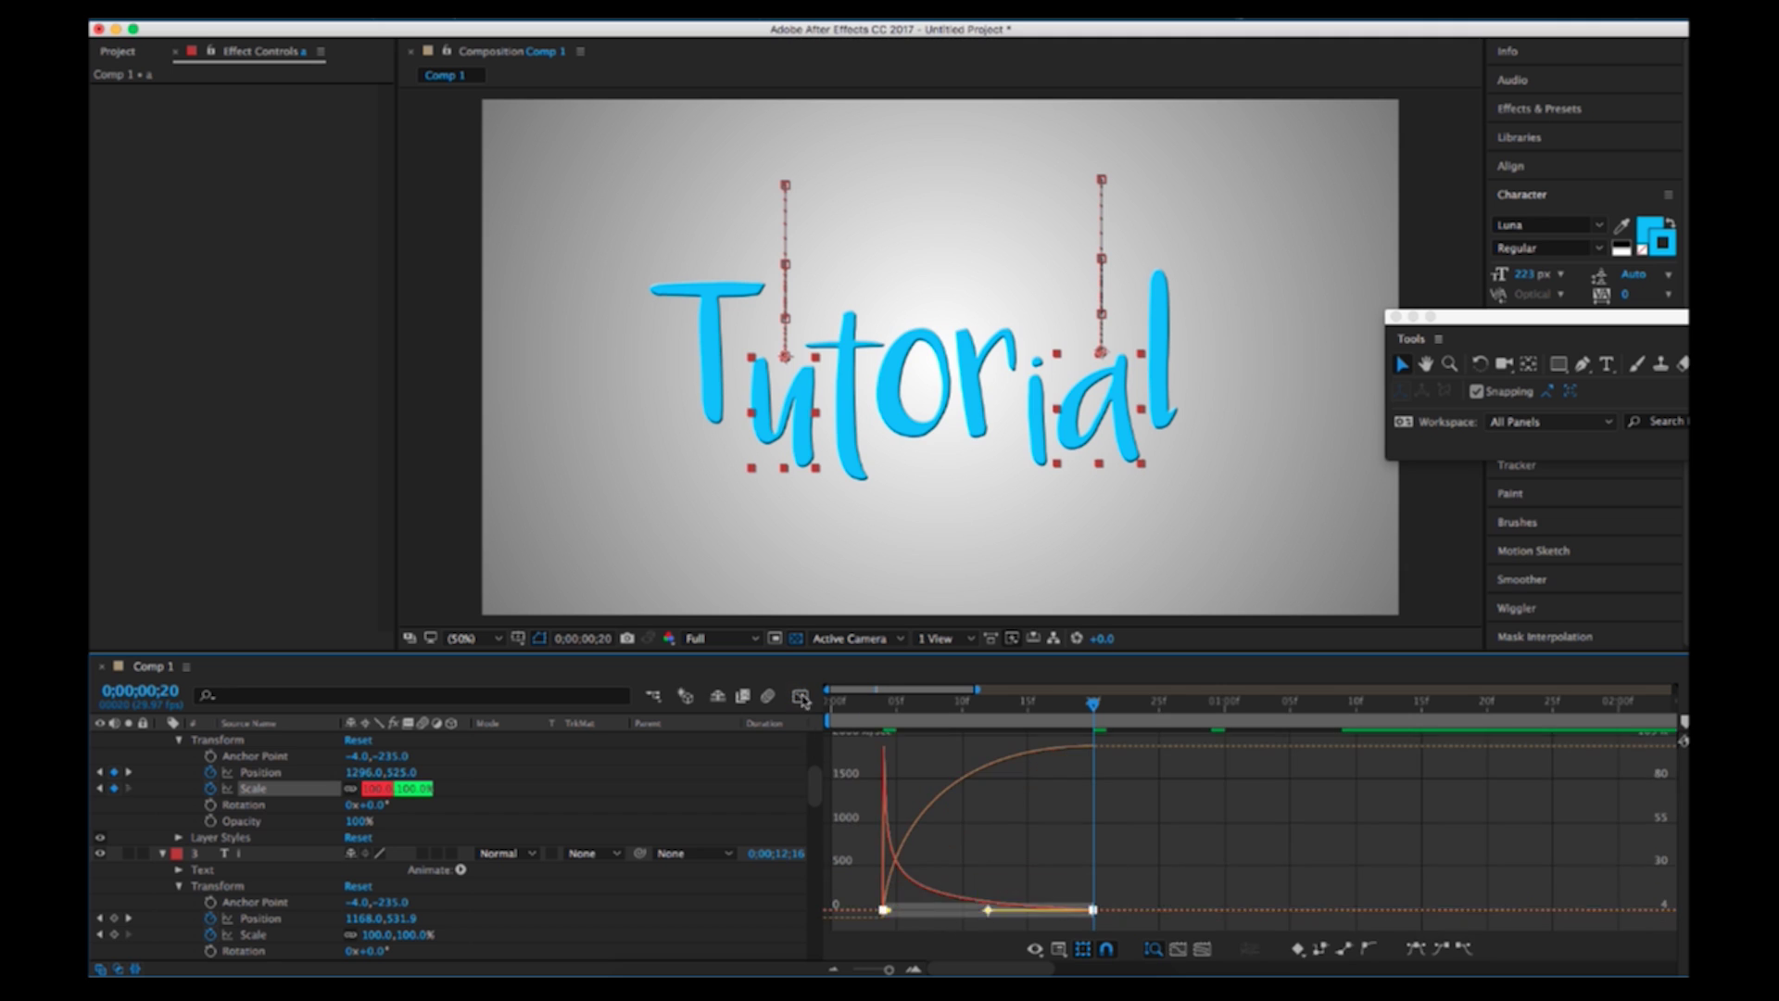
left_click(799, 696)
left_click(831, 704)
key("space")
Start Position keyframes for the T and l at 0;00;00;06, raised above the word, with the l at Y 120
left_click_drag(832, 706, 906, 747)
scroll(906, 748, "up", 5)
left_click(278, 788)
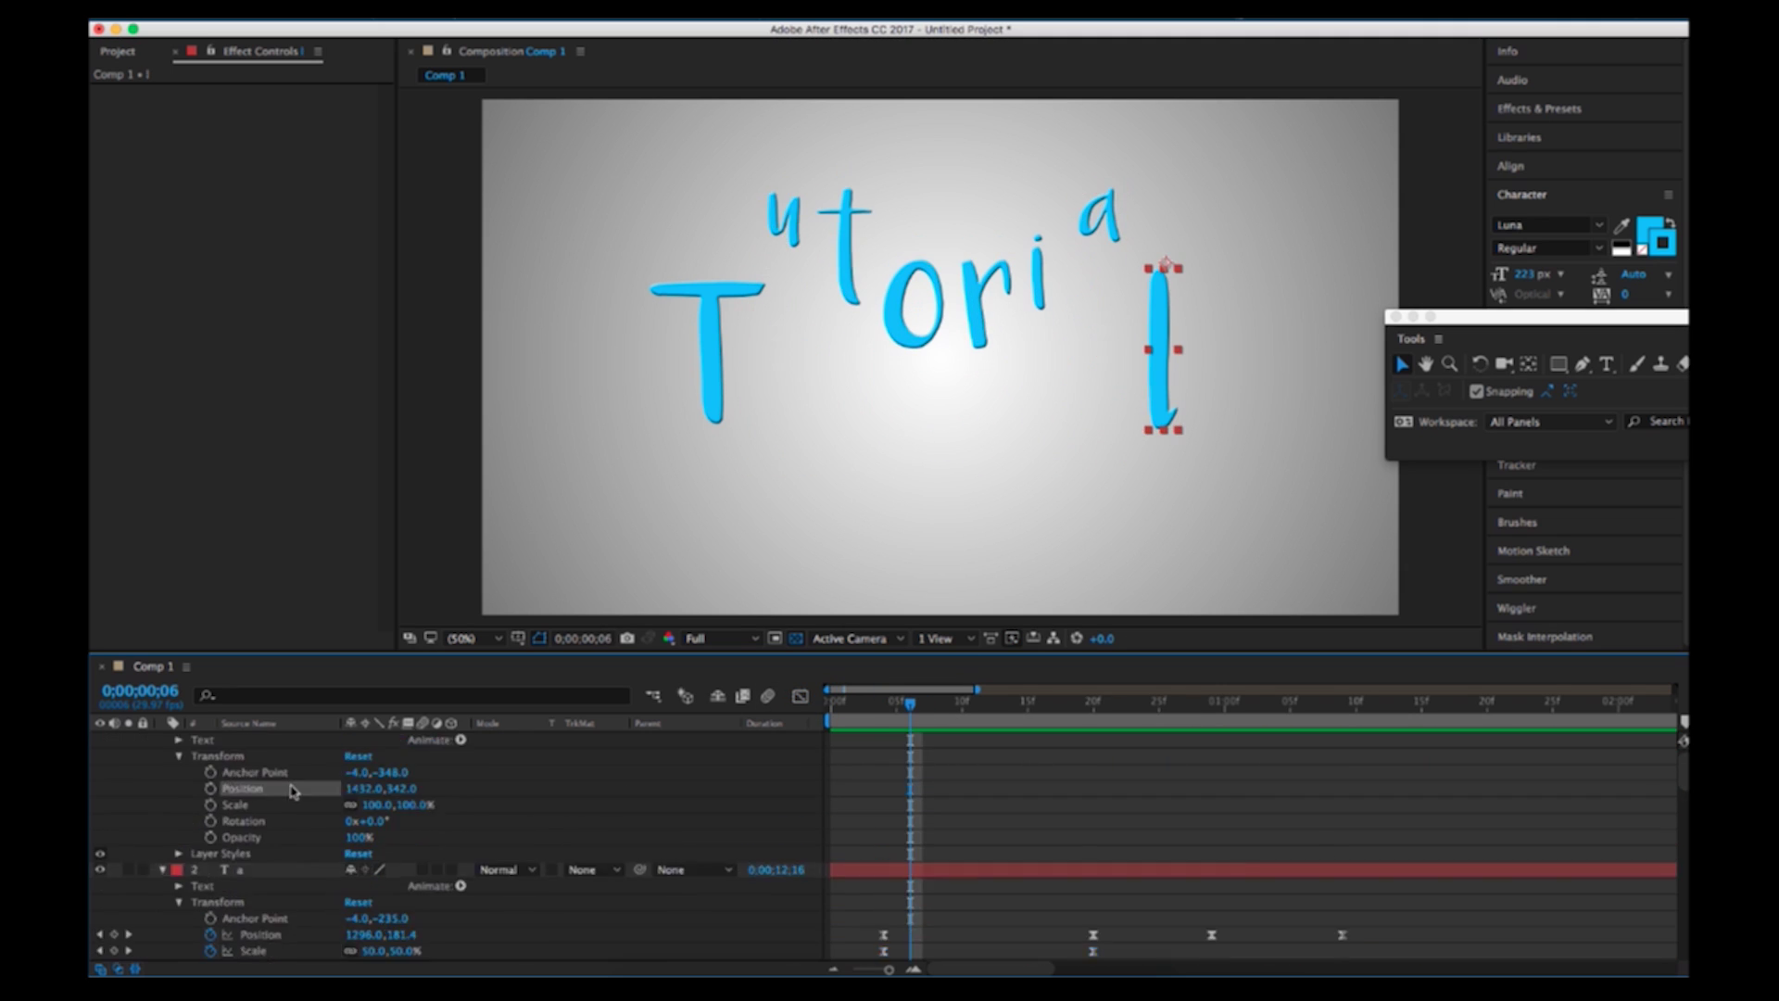
scroll(297, 791, "down", 15)
left_click(246, 824, "shift")
left_click(210, 822)
left_click_drag(394, 822, 179, 822)
Keyframe the T and l dropping to Y 489 and 460 at 0;00;00;22, bouncing up at 0;00;01;01, and settling on the baseline at 0;00;01;11
scroll(563, 850, "up", 3)
left_click(1120, 705)
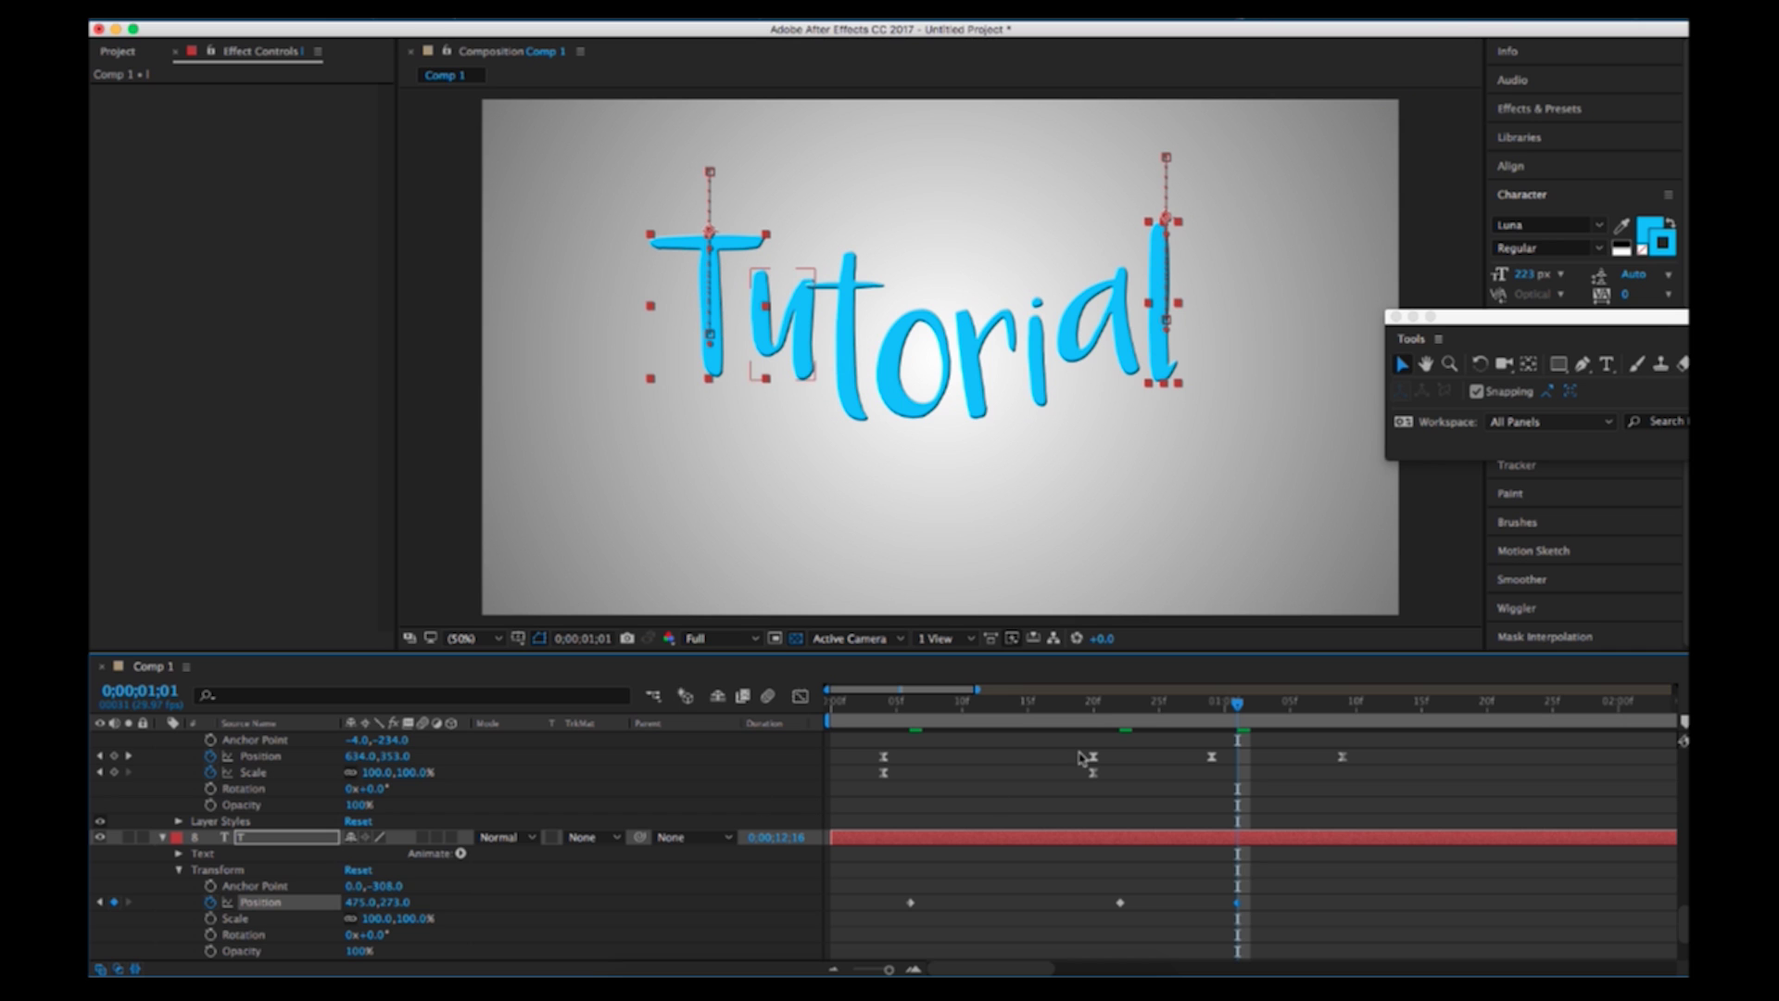
left_click_drag(1301, 706, 1333, 706)
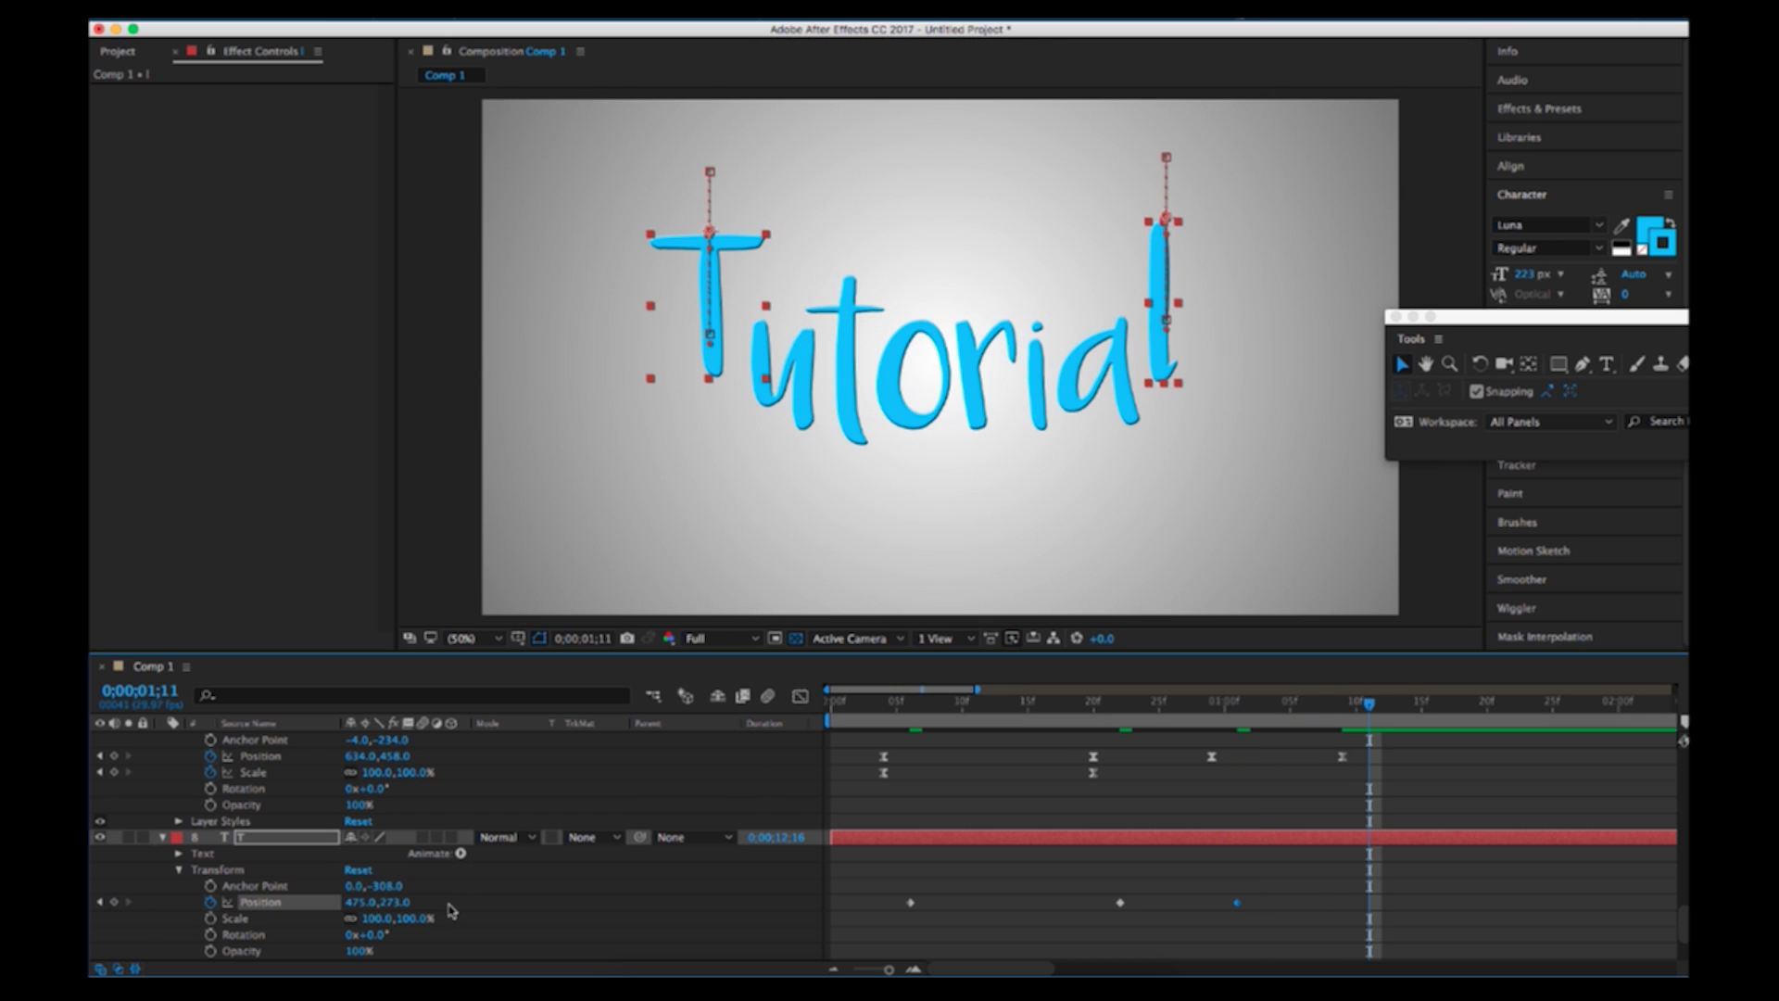
left_click_drag(394, 889, 481, 886)
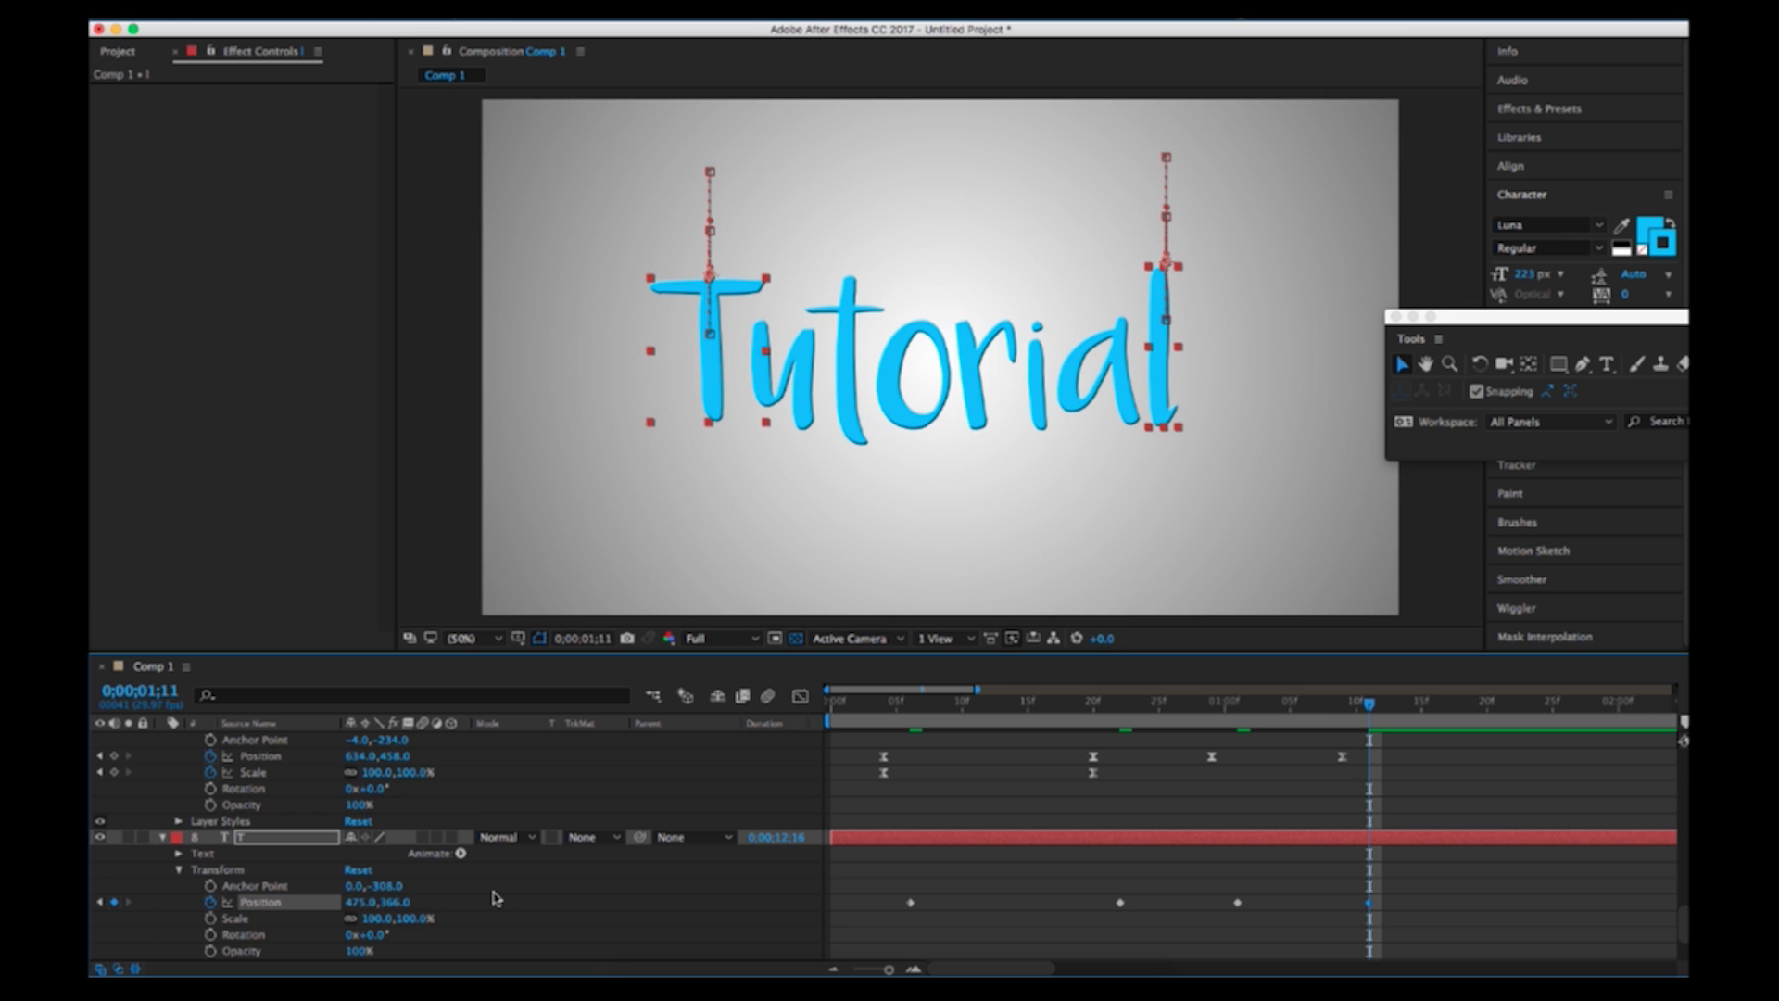
left_click_drag(400, 890, 405, 892)
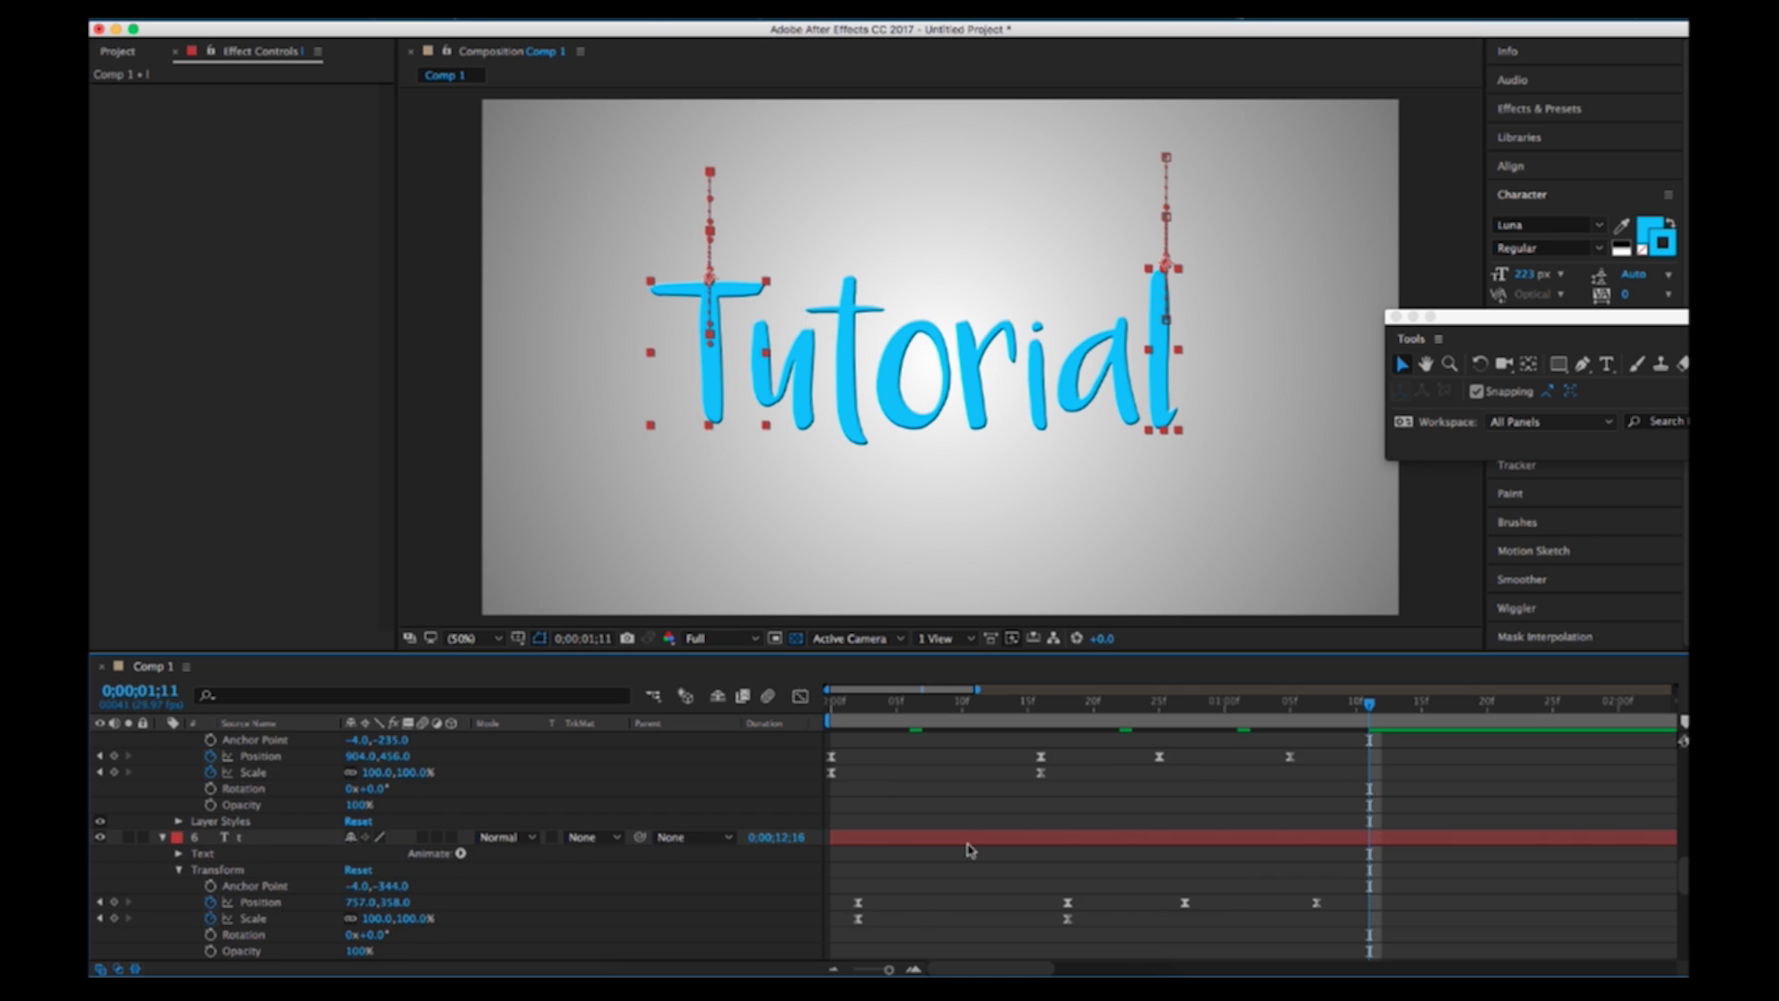
Apply Easy Ease to all Position keyframes of the T and l and check their speed curves
scroll(969, 849, "up", 10)
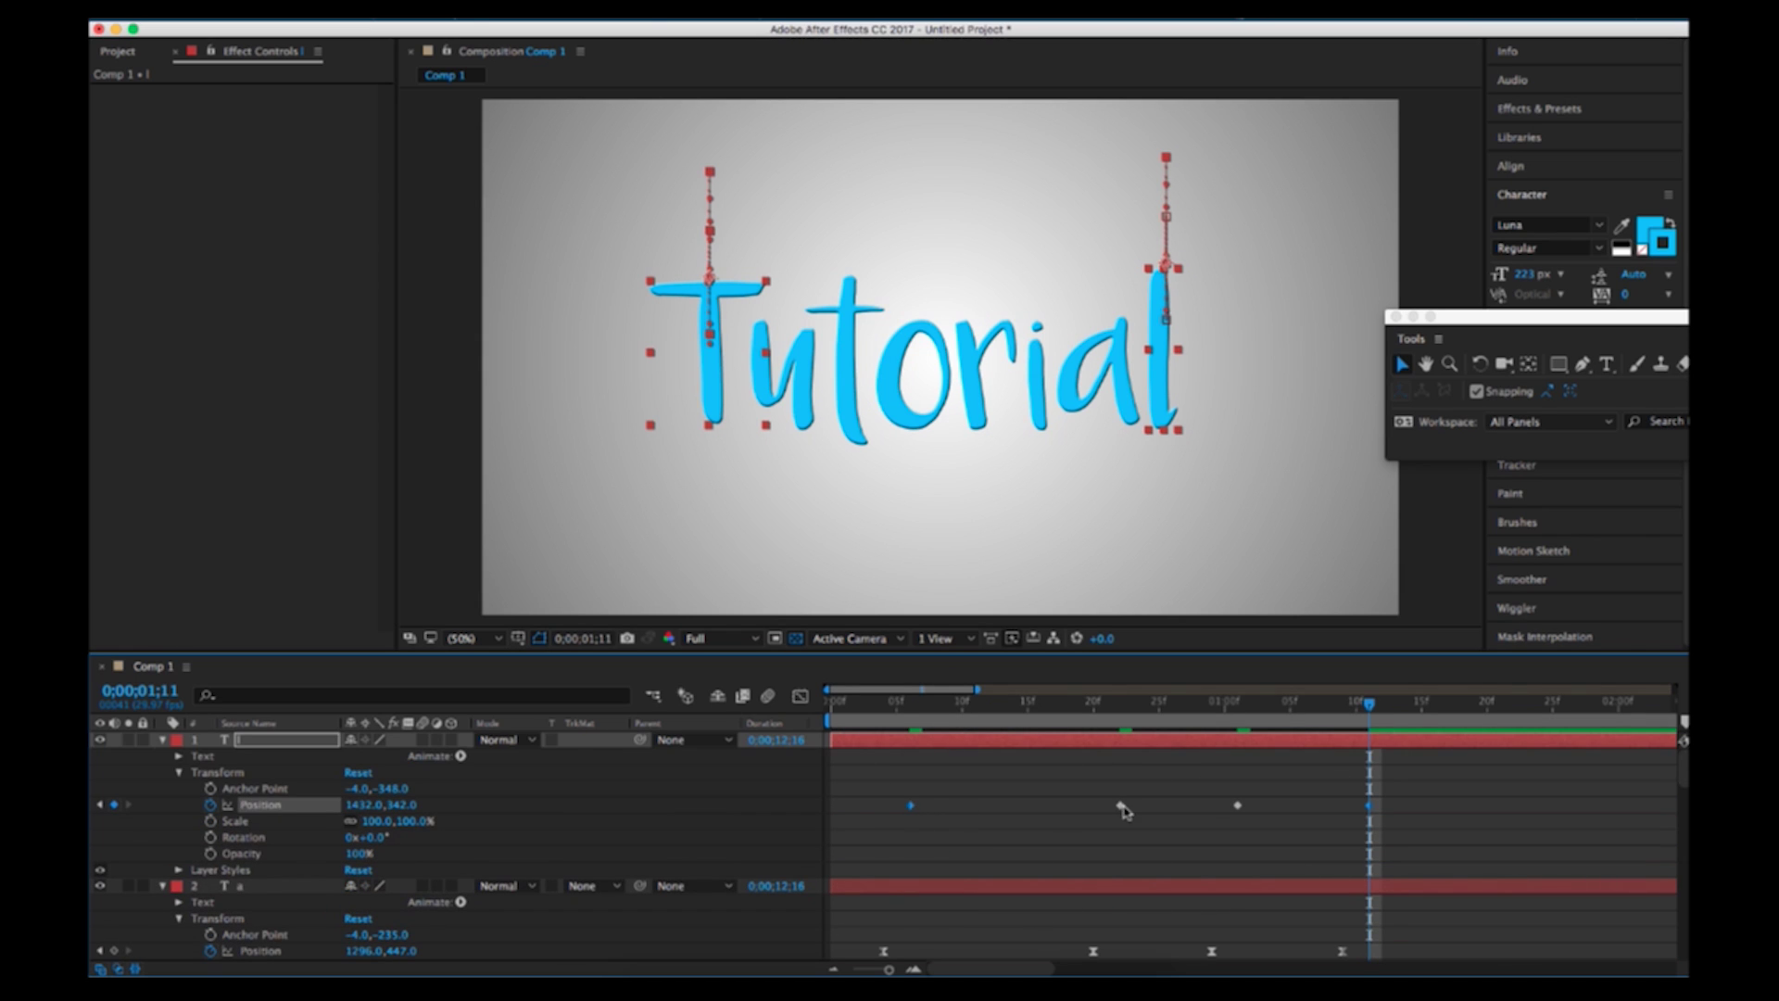
right_click(1238, 806)
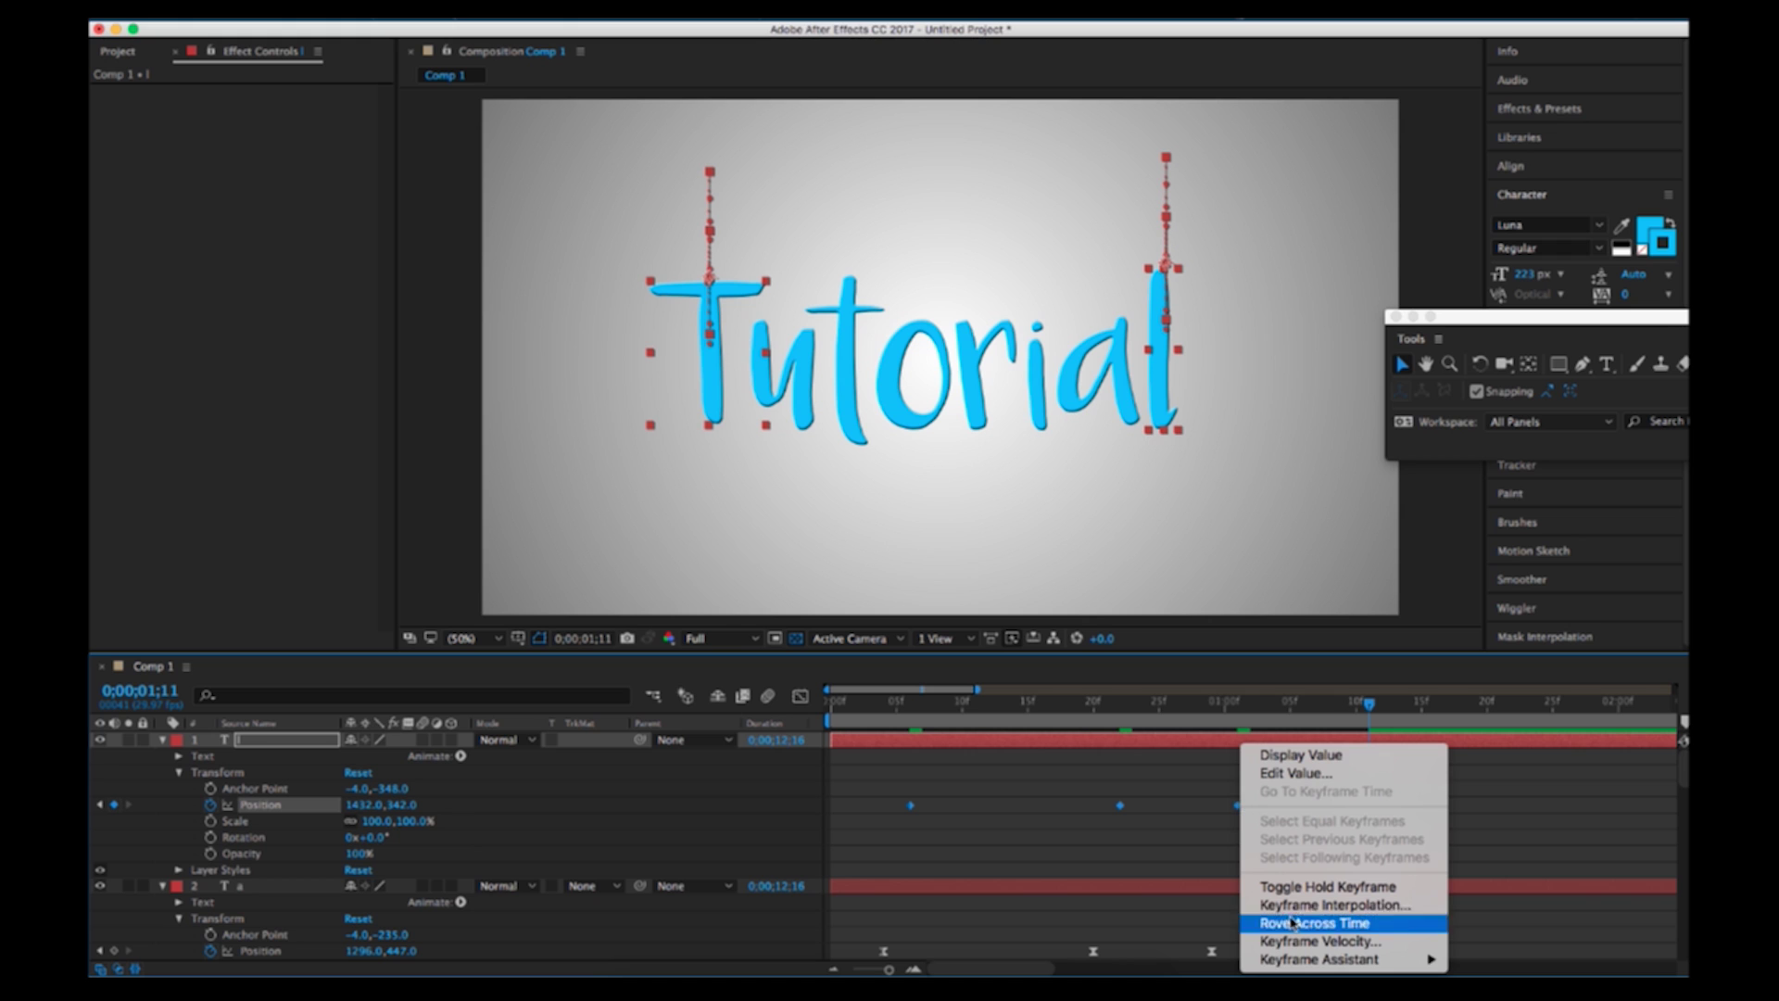
mouse_move(1318, 964)
left_click(1020, 846)
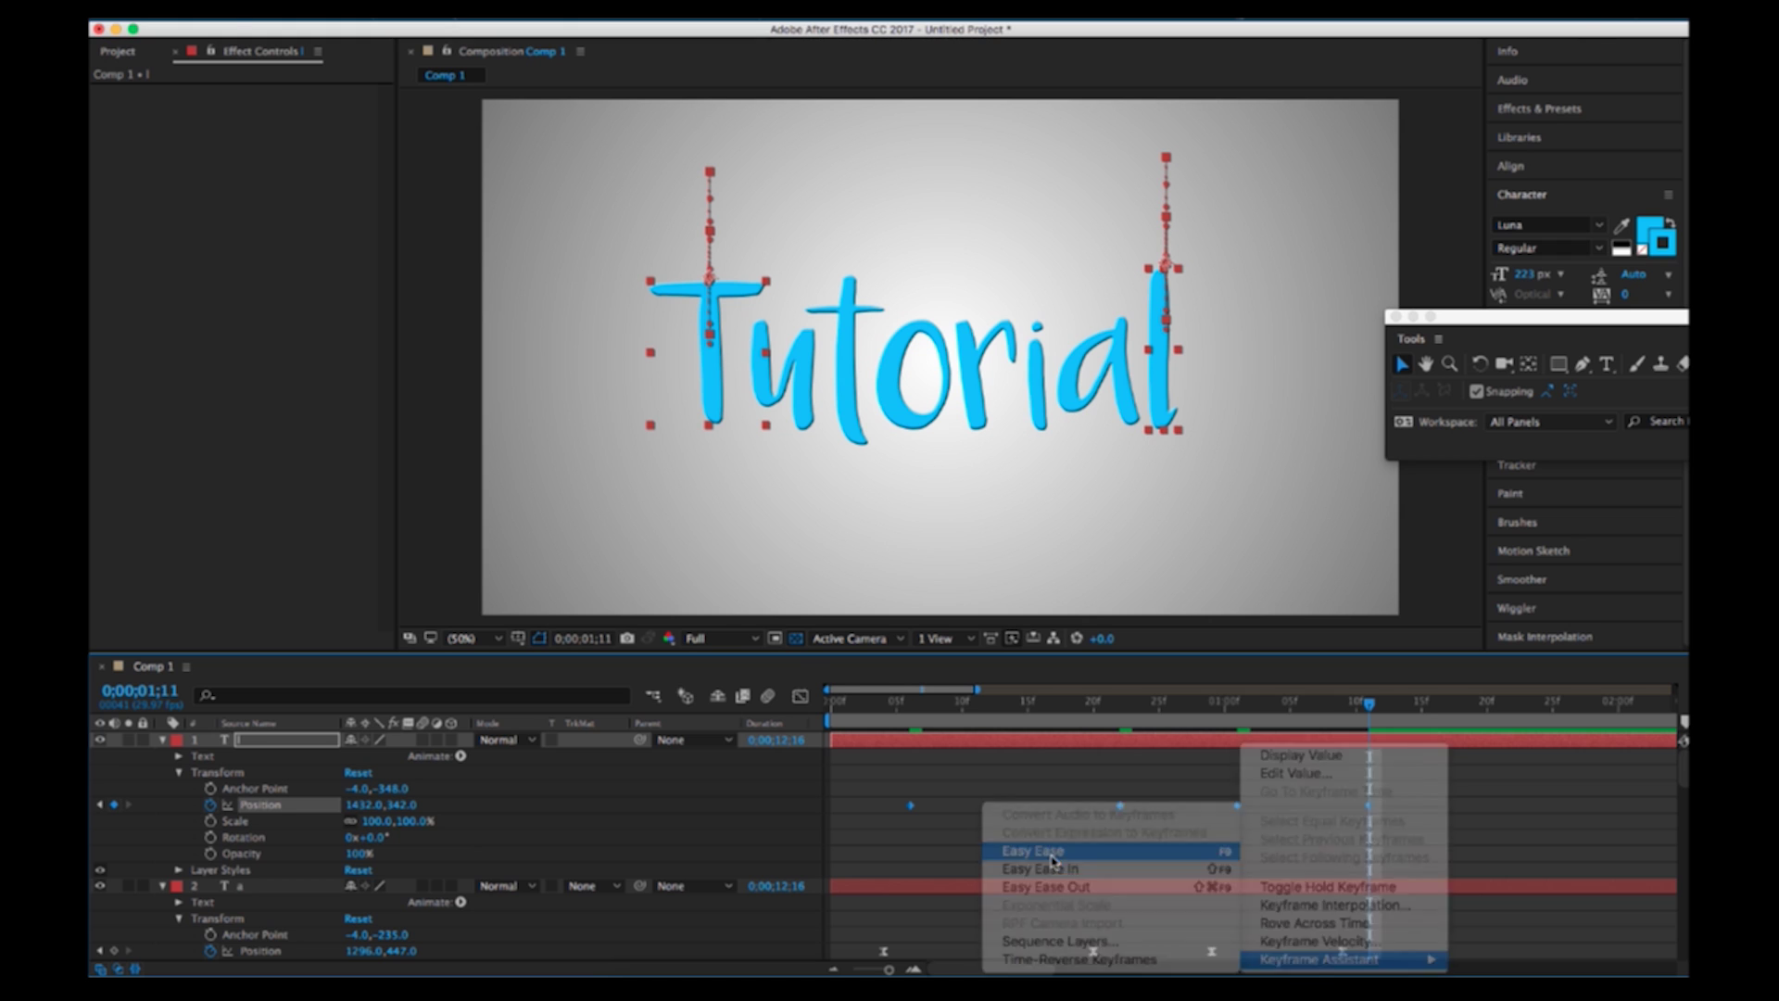
left_click(801, 698)
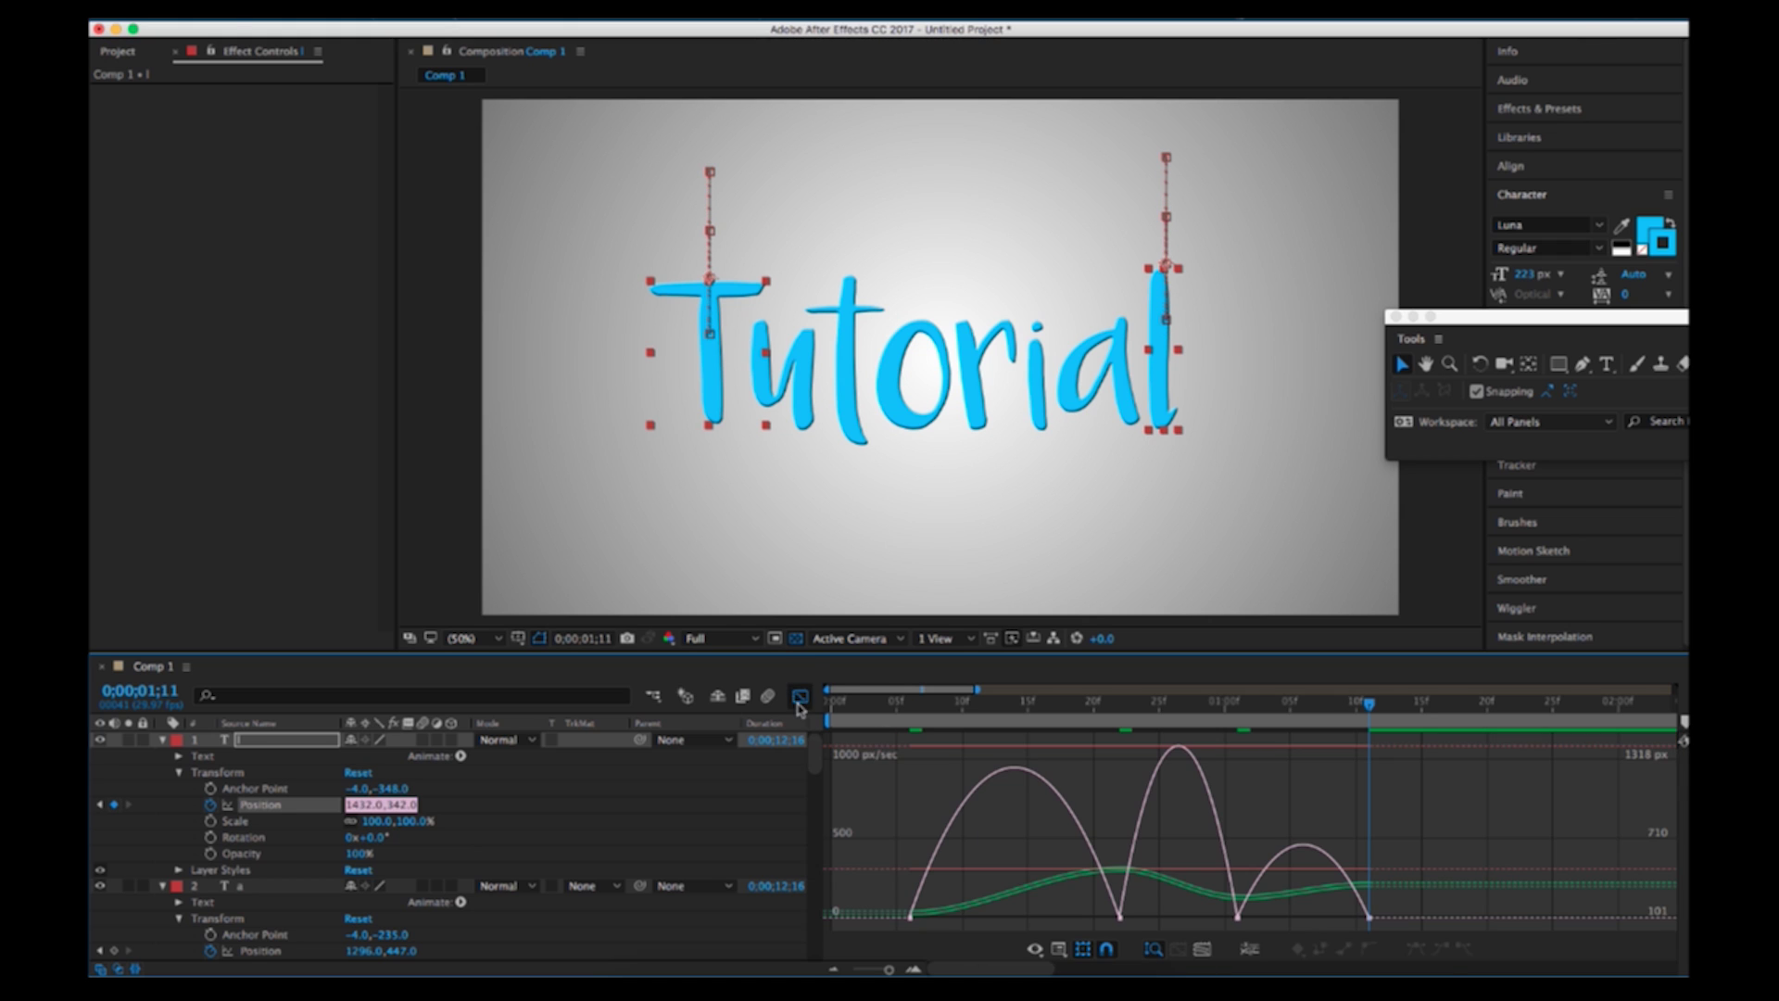
left_click(799, 699)
Keyframe the Scale of the T and l from 0% at 0;00;00;06 to 100% at 0;00;00;22
left_click(903, 716)
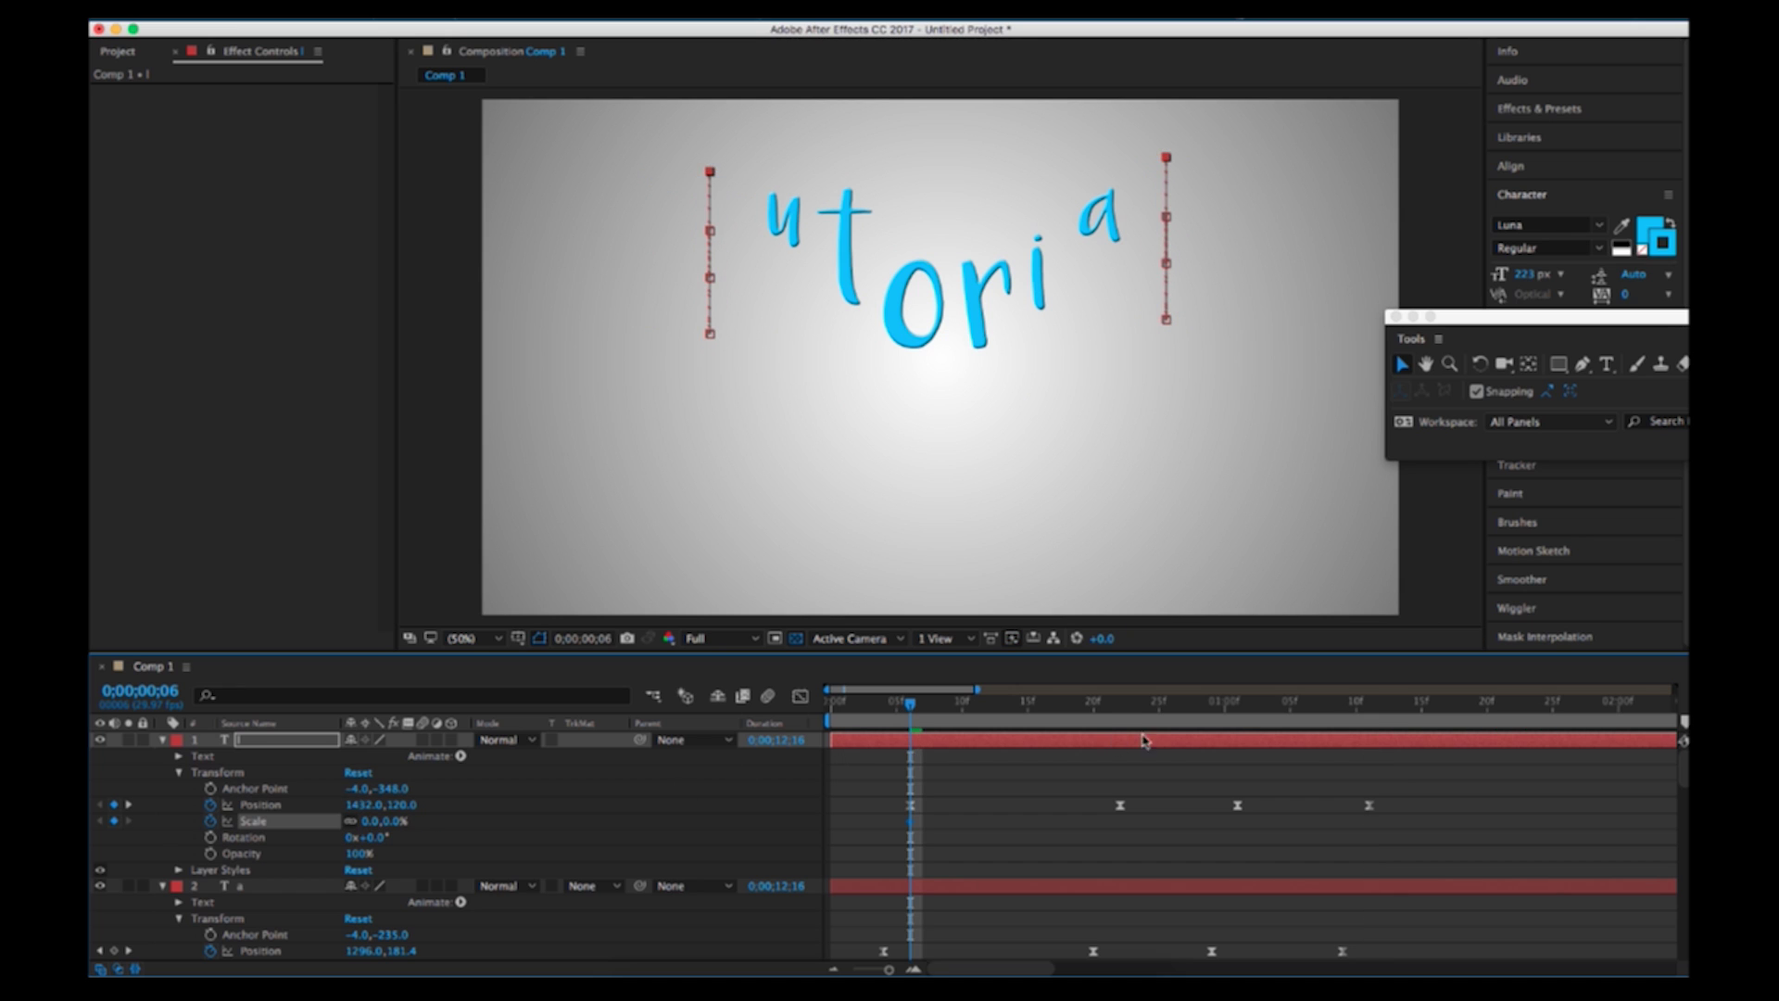
left_click(1121, 713)
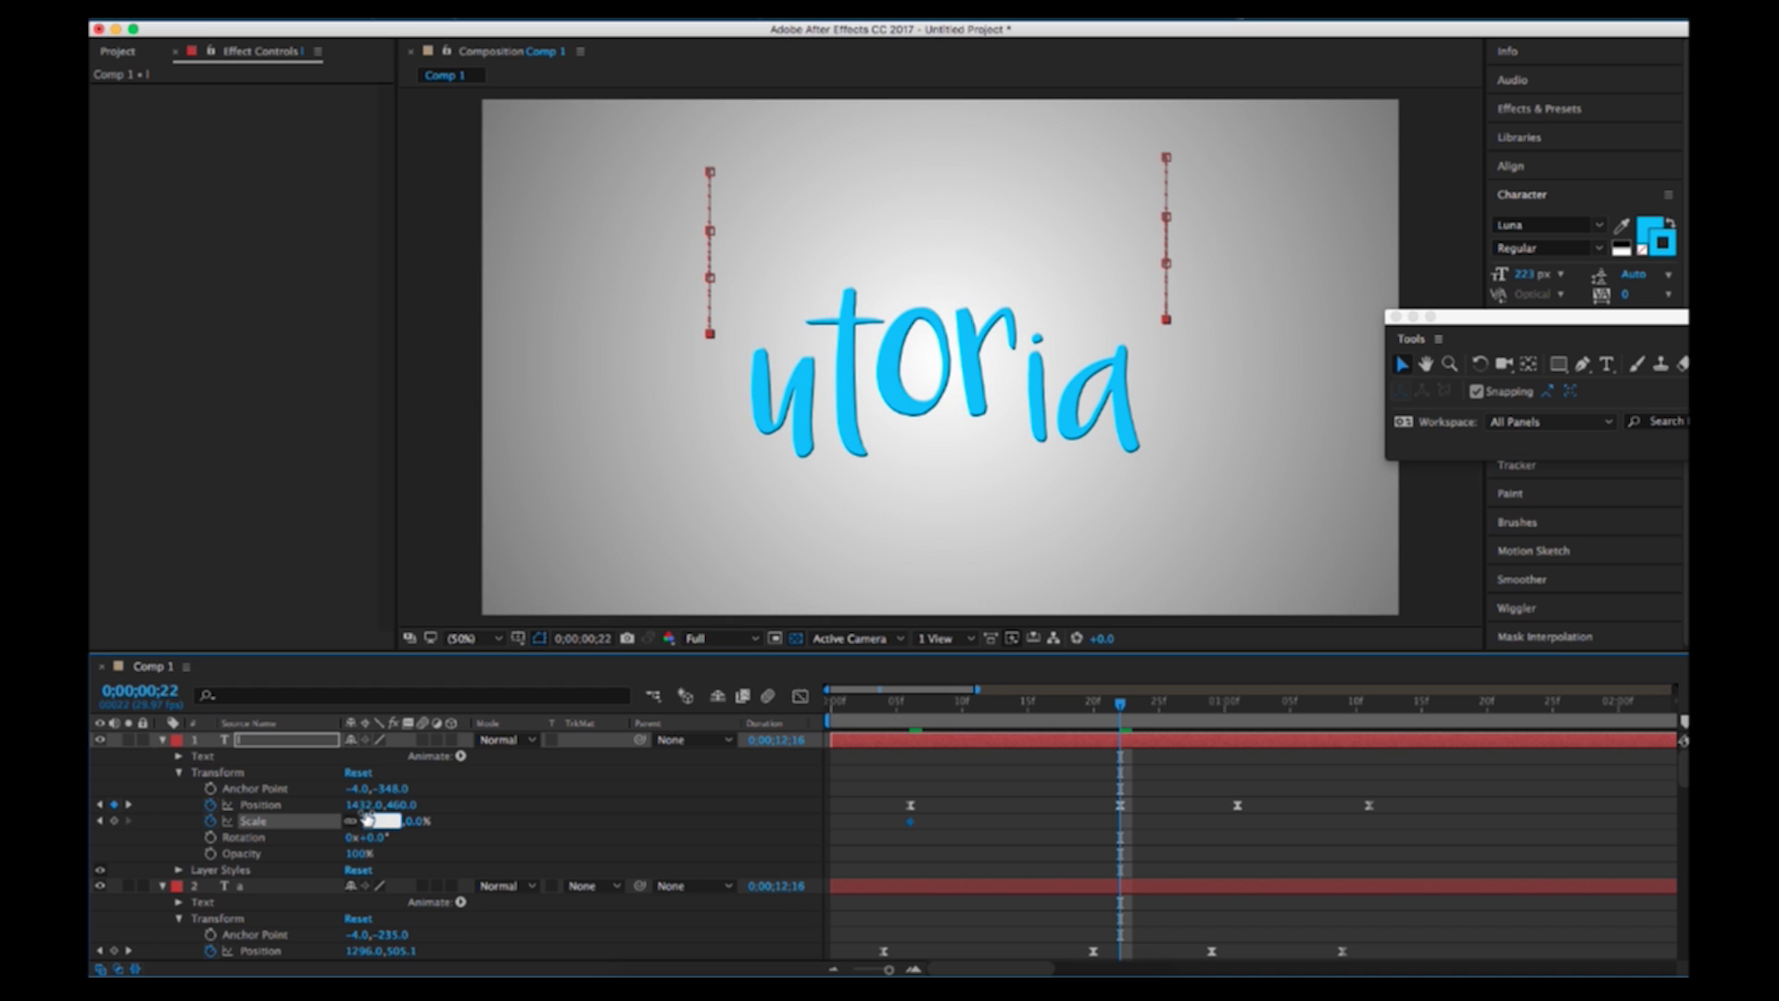
type("100")
key("Return")
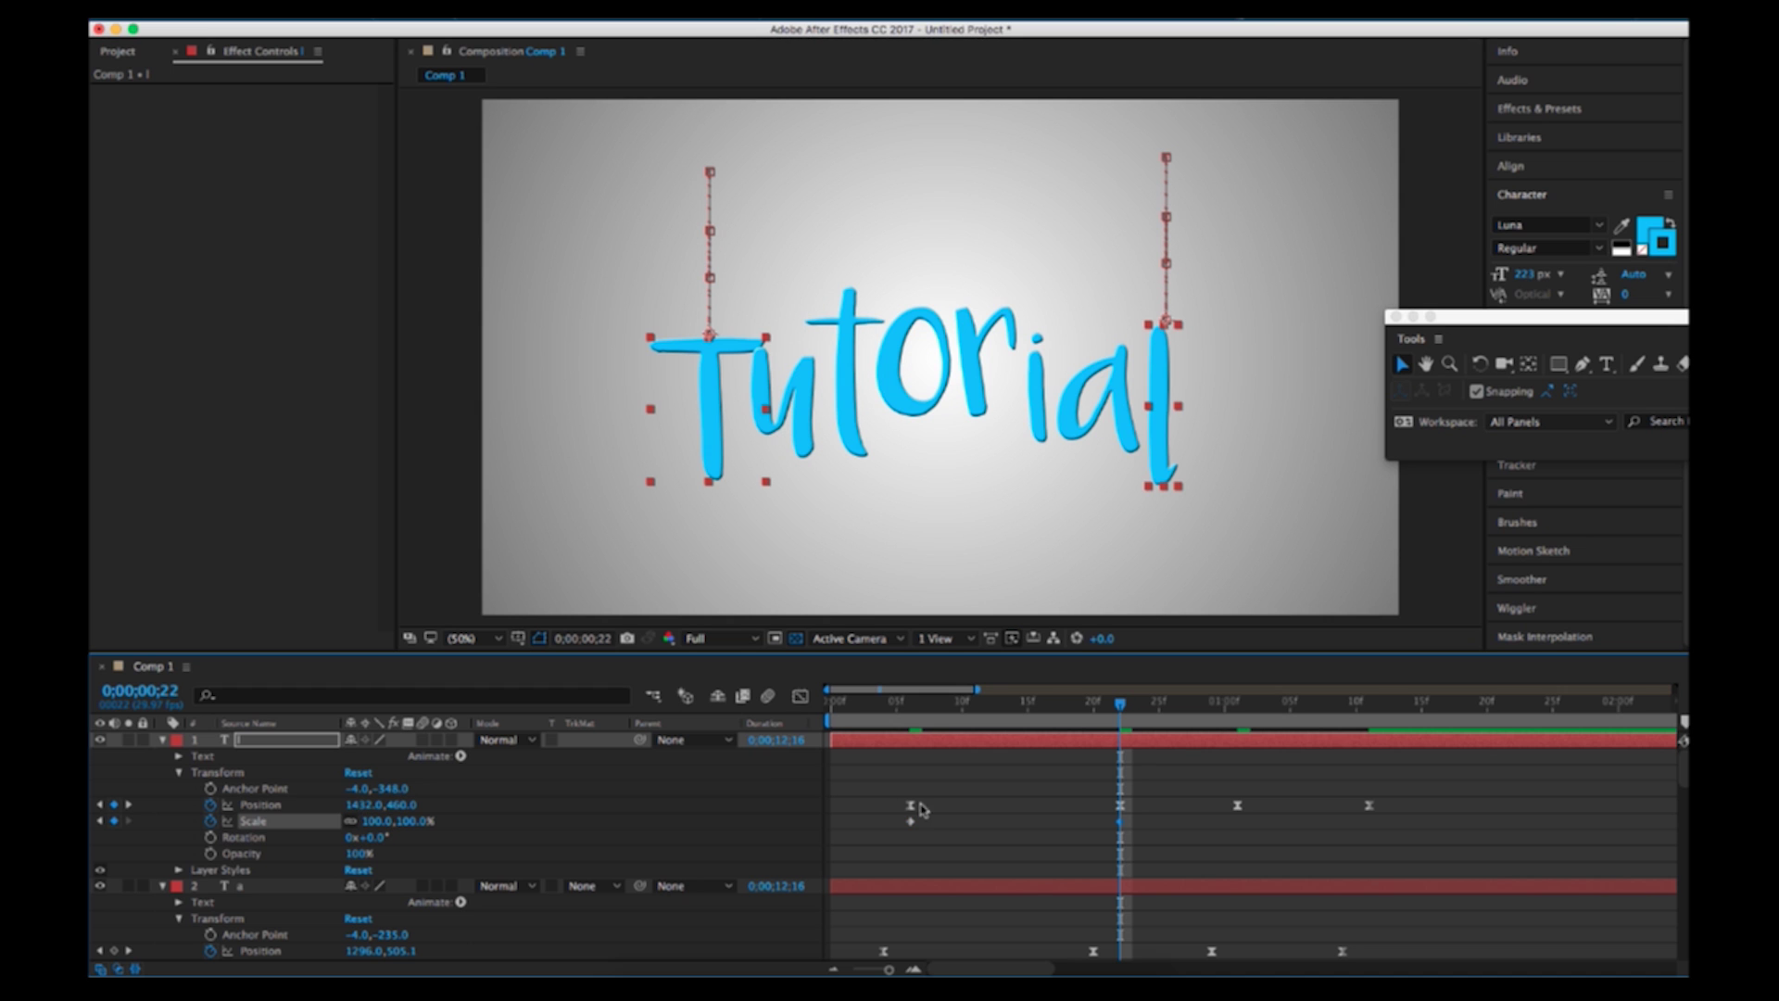
scroll(911, 823, "down", 10)
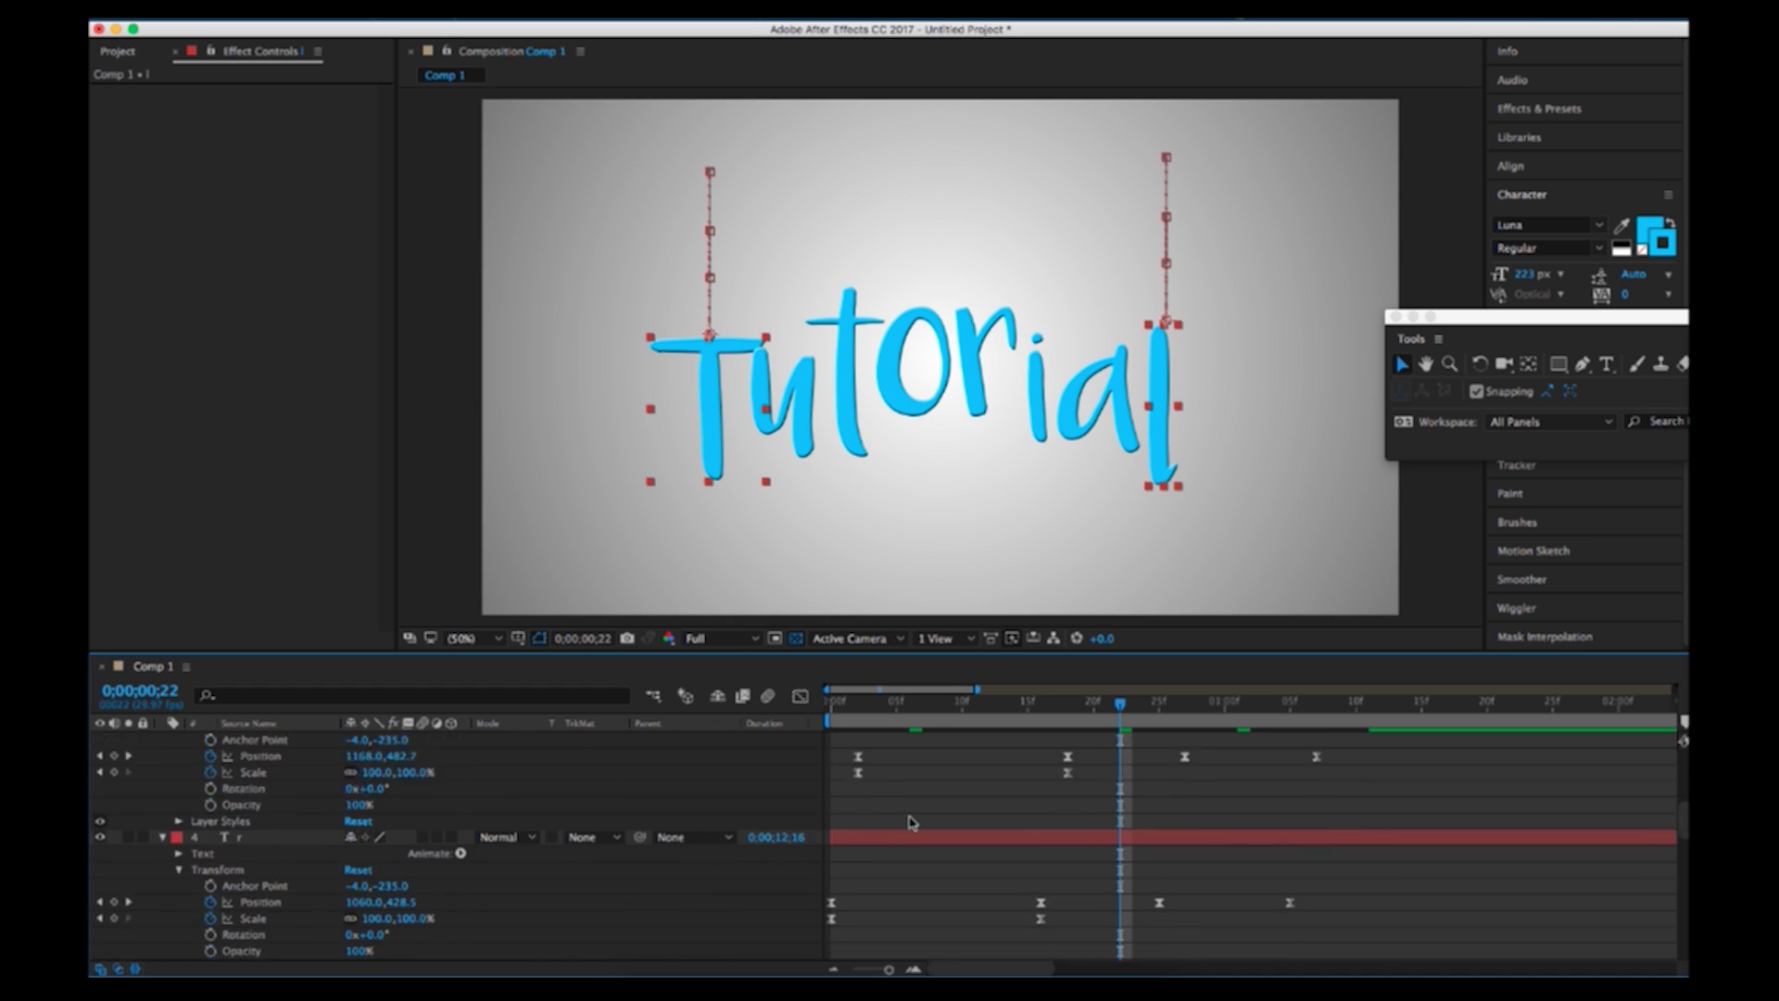
scroll(912, 822, "down", 12)
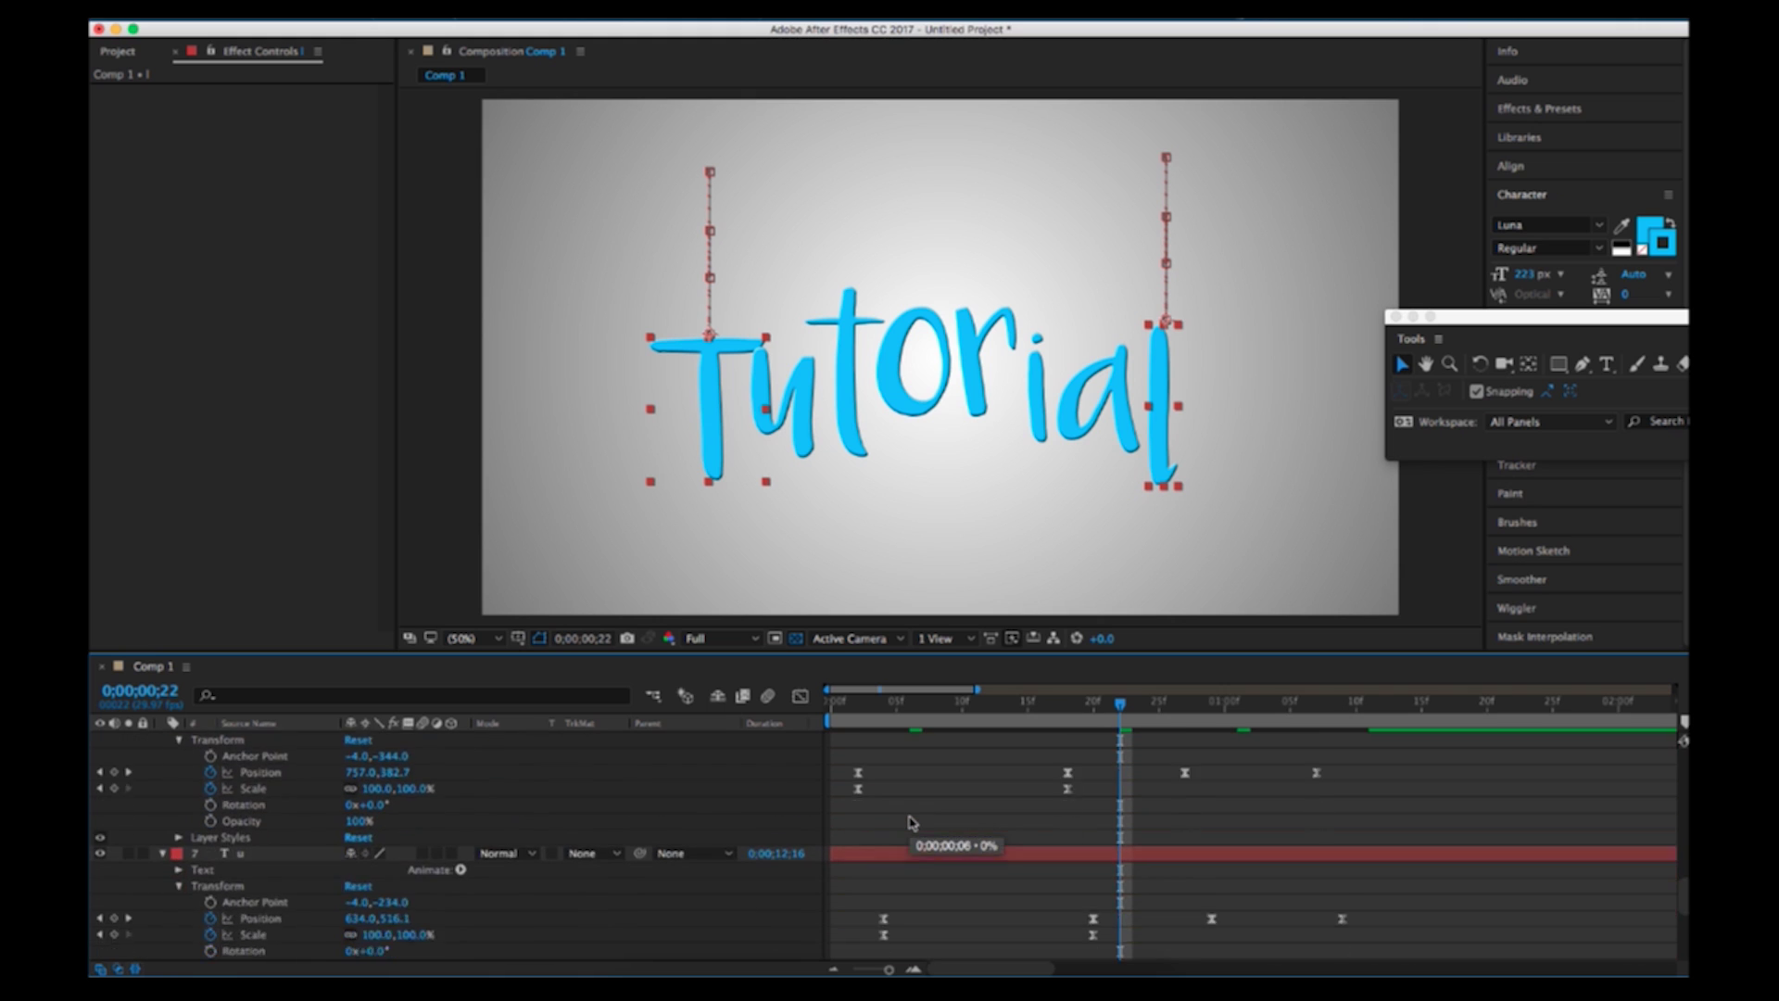
scroll(911, 804, "down", 4)
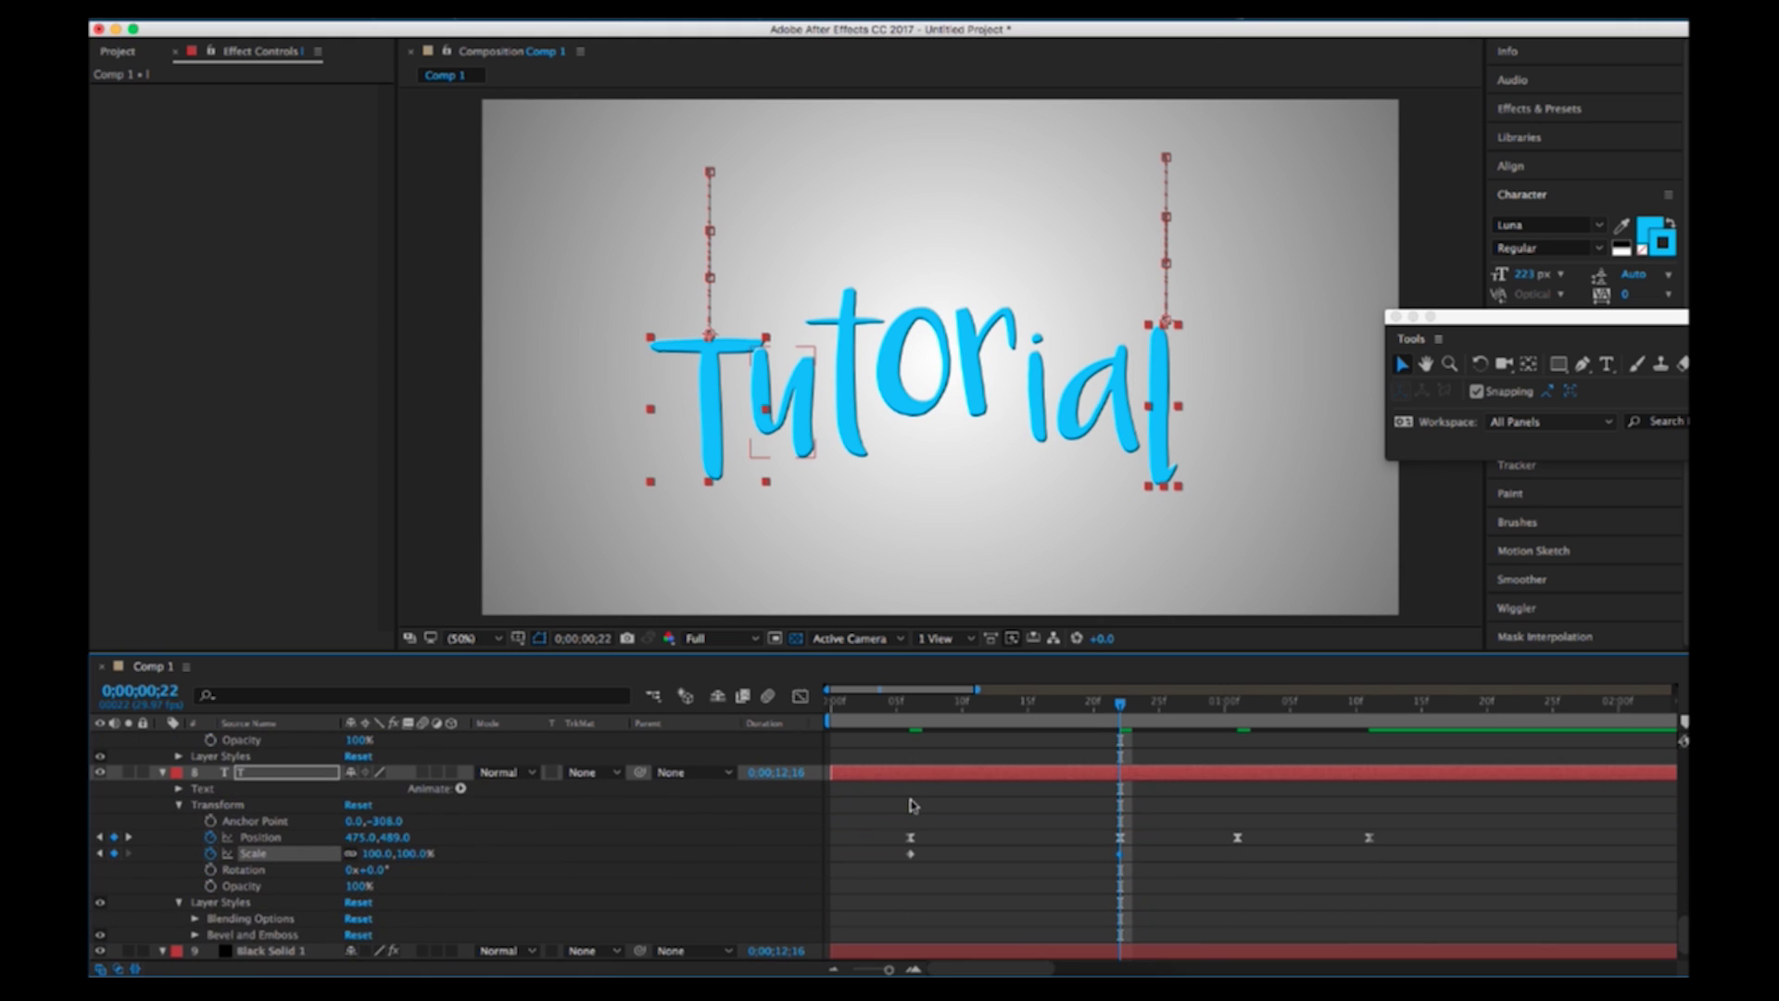
Apply Easy Ease to the Scale keyframes of the T and l, and reshape the l's speed curve to start fast with a long ease-out
right_click(910, 854)
mouse_move(982, 959)
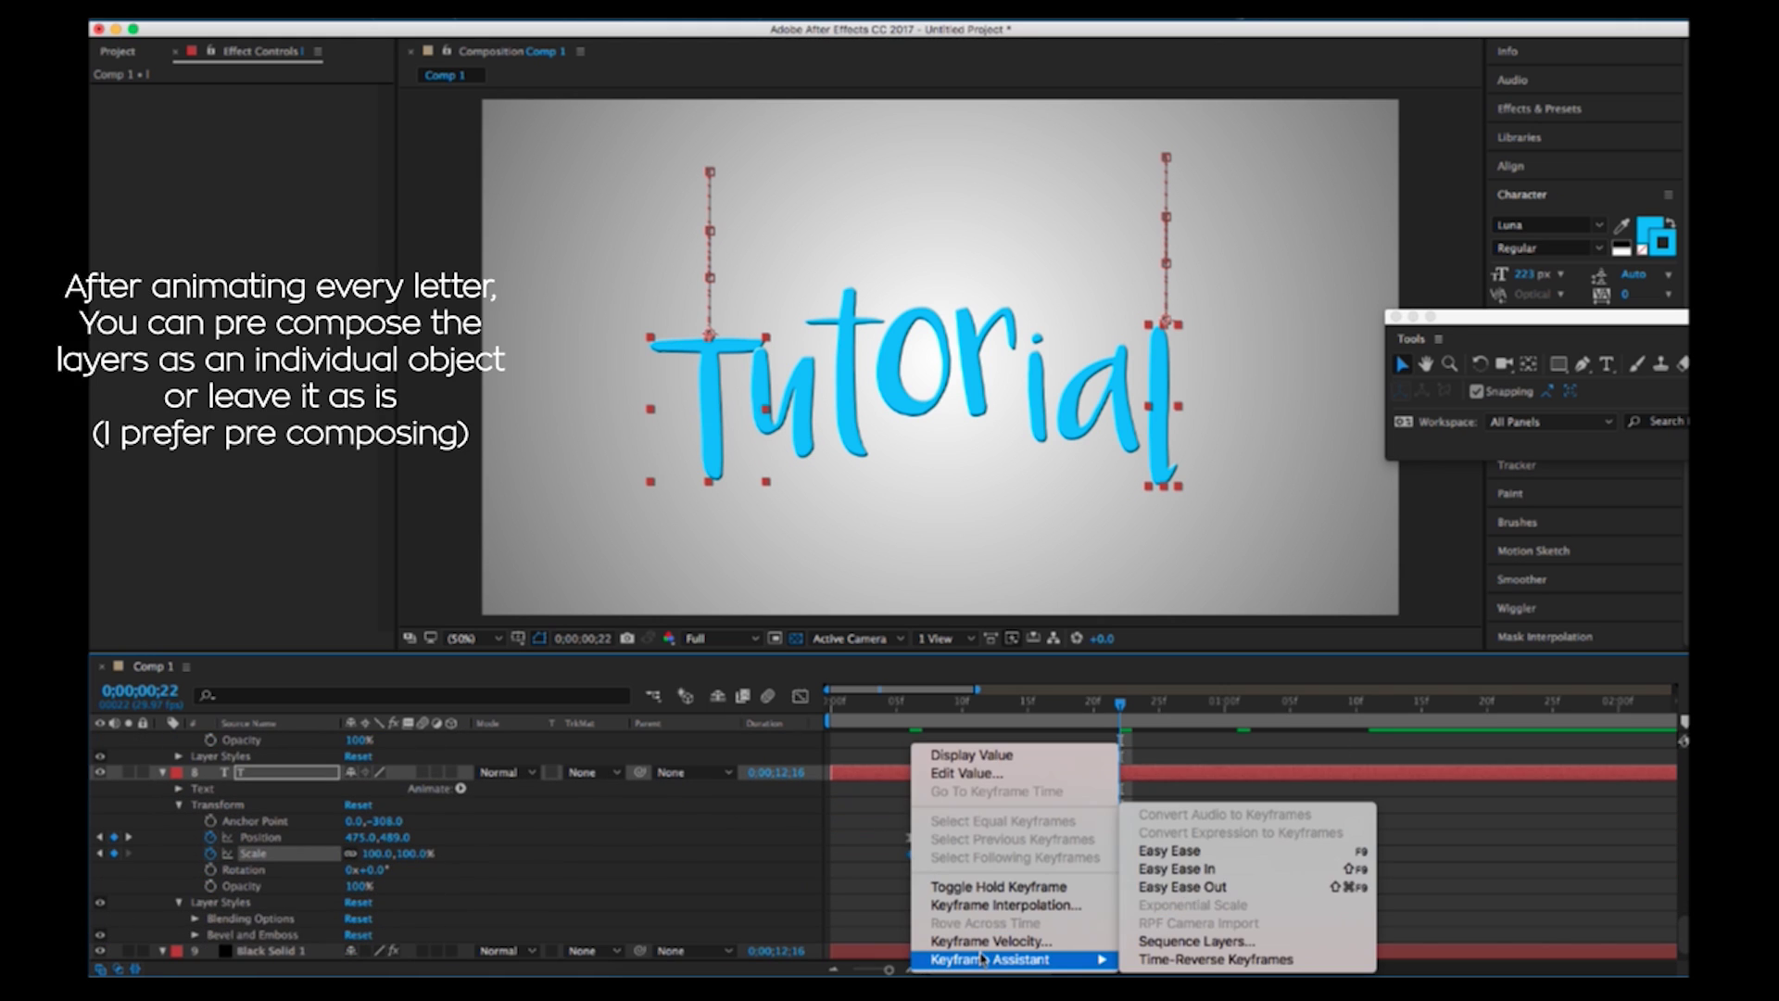
left_click(1184, 851)
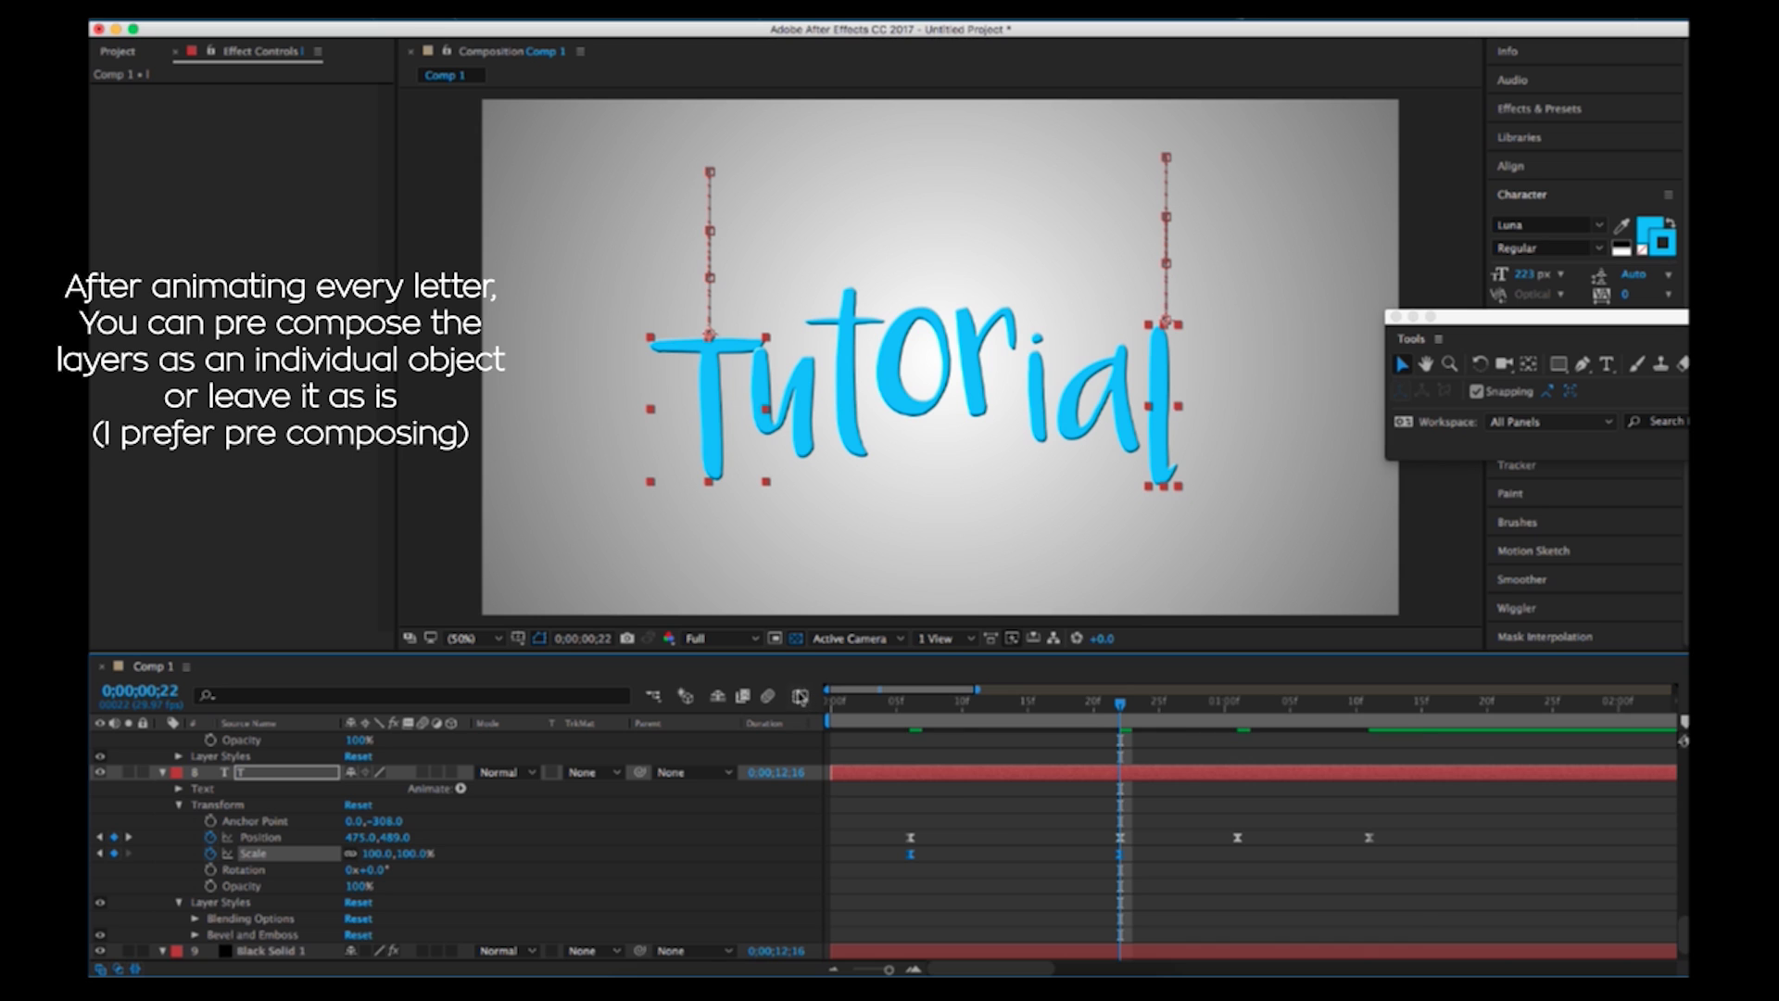
left_click(801, 697)
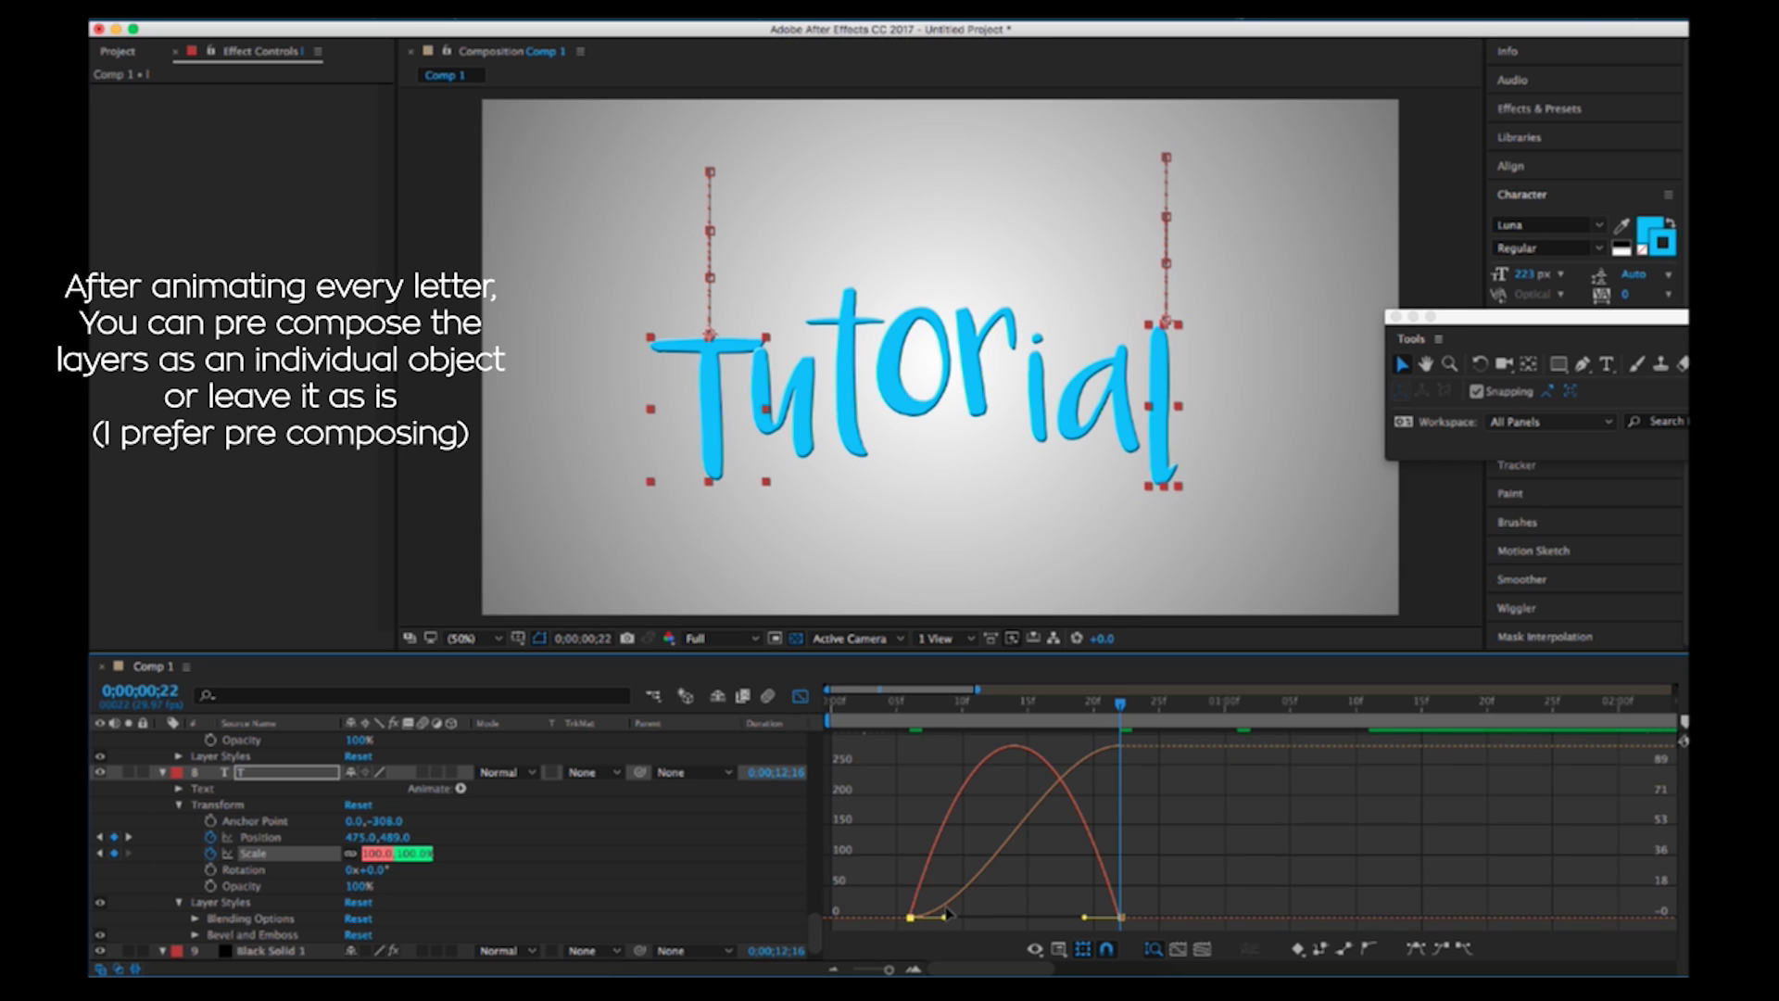
left_click_drag(945, 916, 887, 923)
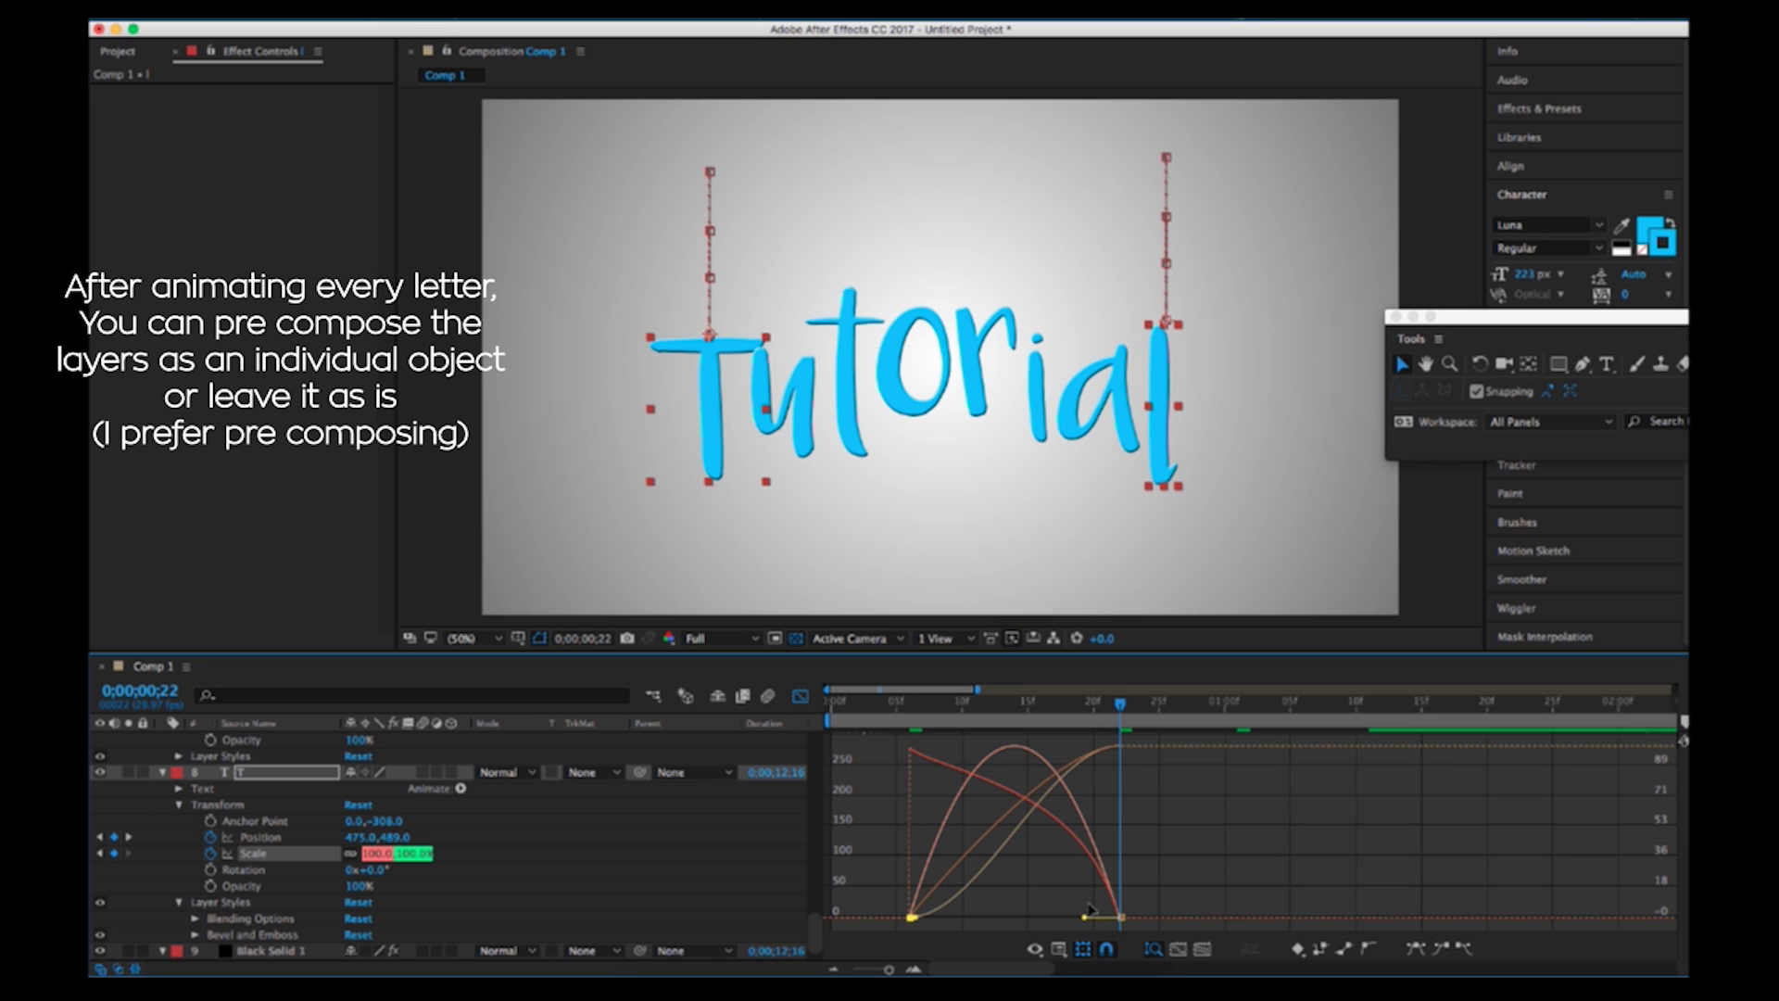
left_click_drag(1091, 910, 975, 919)
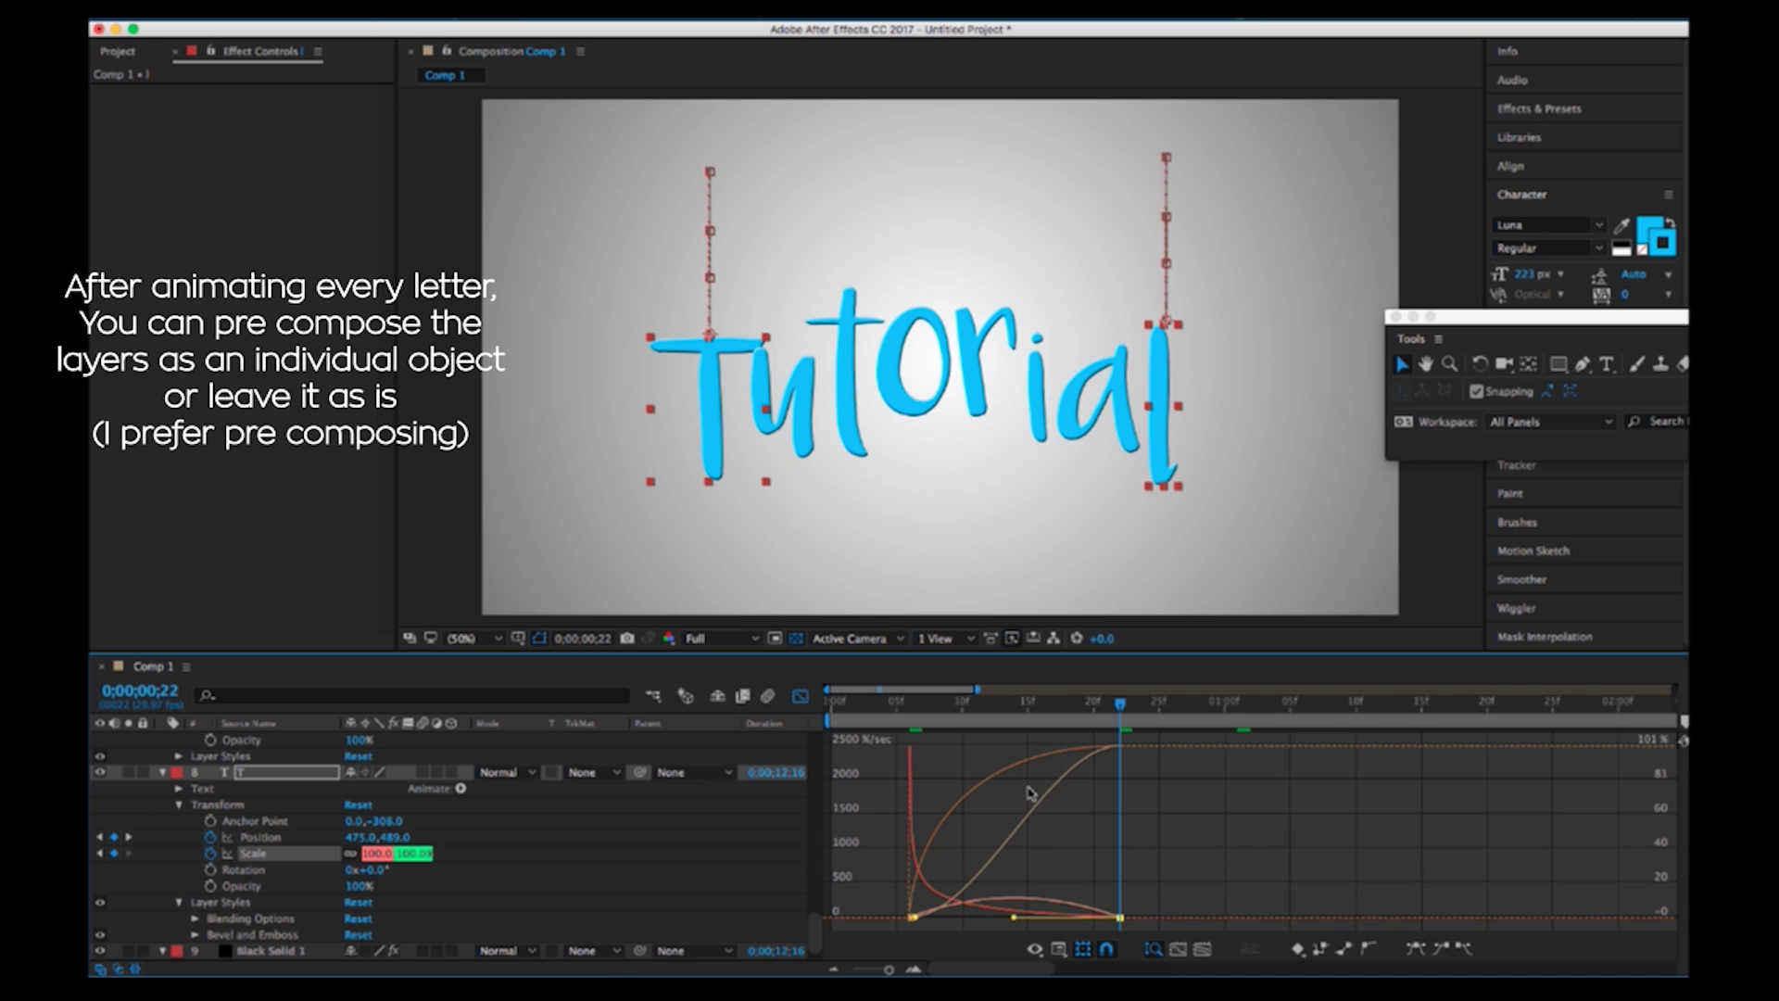
Reshape the T's Scale speed curve to match the l's, with a fast start and an ease-out reaching about halfway back
left_click(1013, 893)
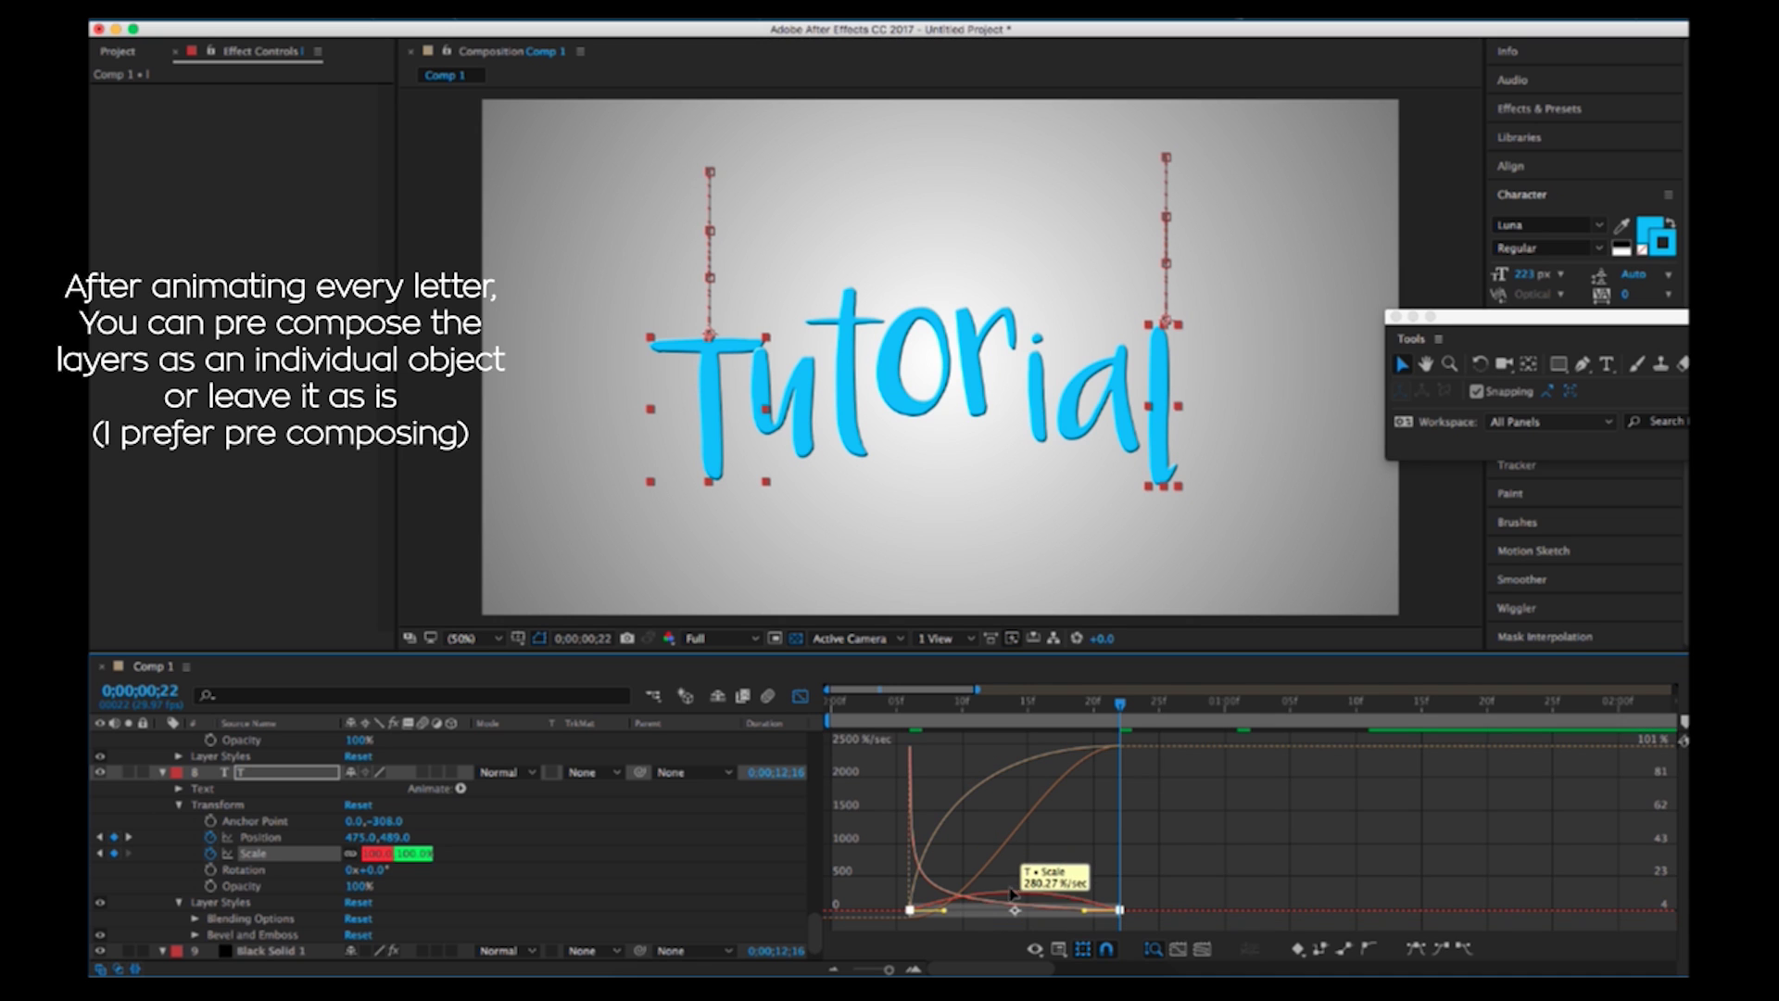
left_click_drag(947, 903, 887, 916)
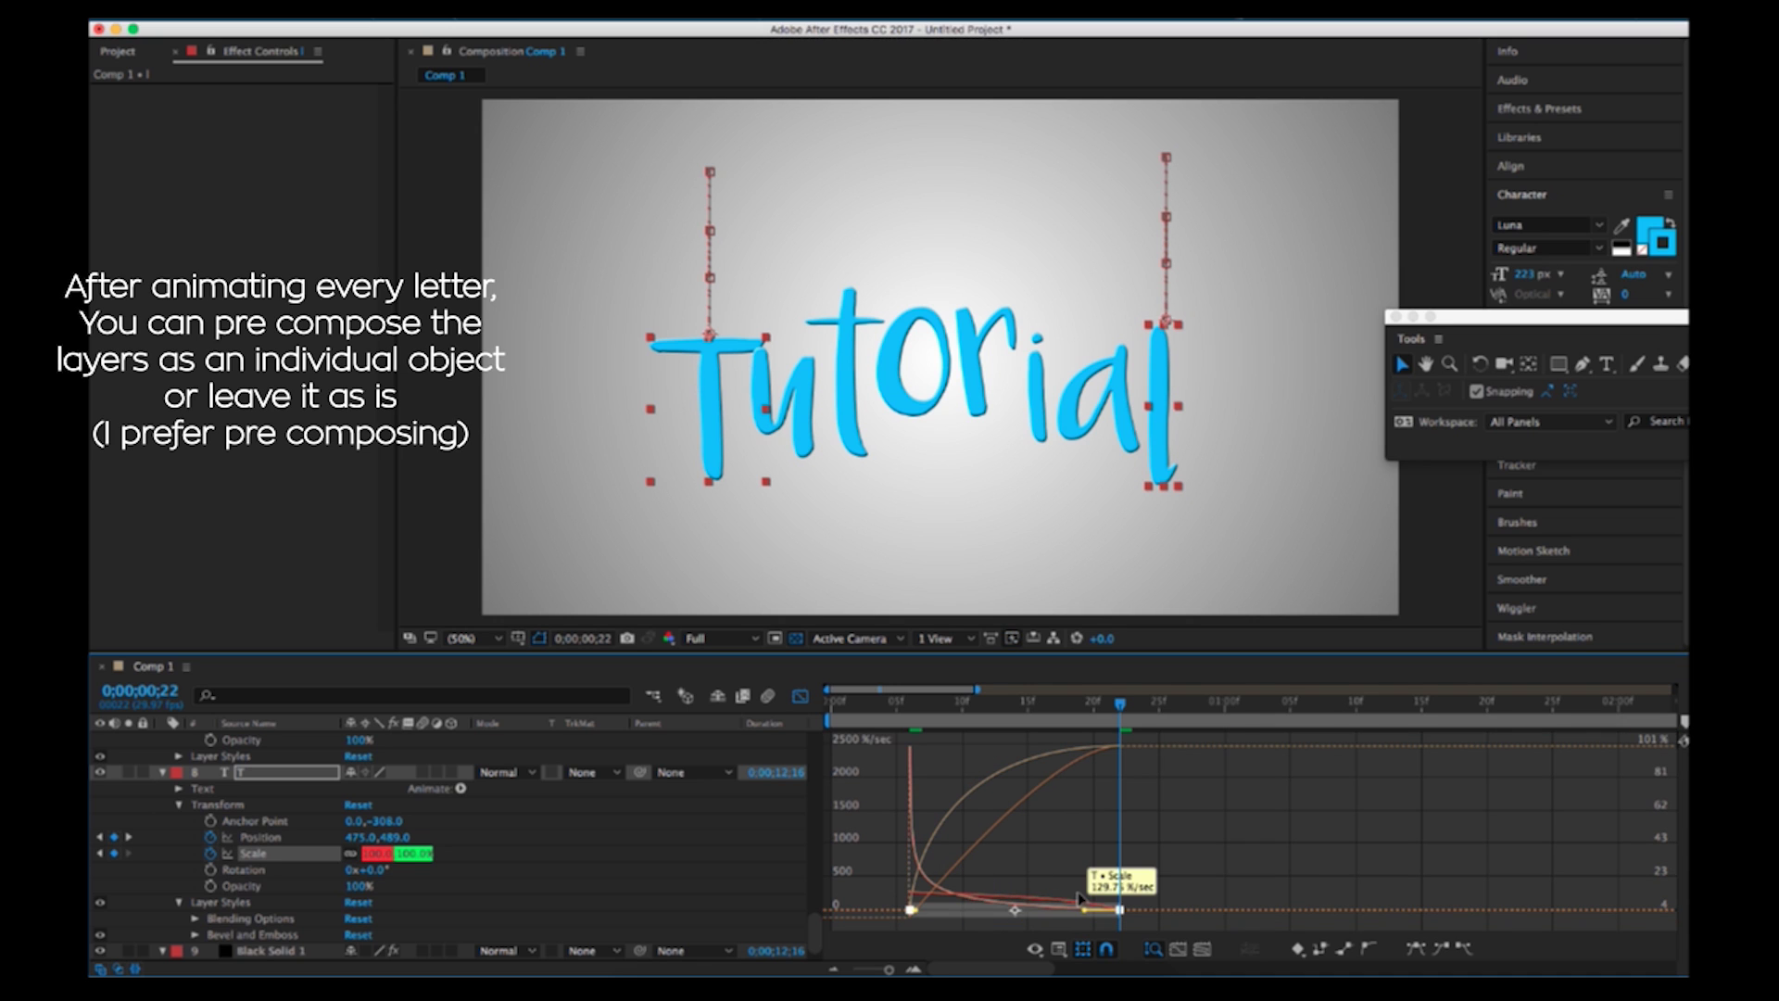
left_click_drag(1088, 908, 967, 915)
key("super+z")
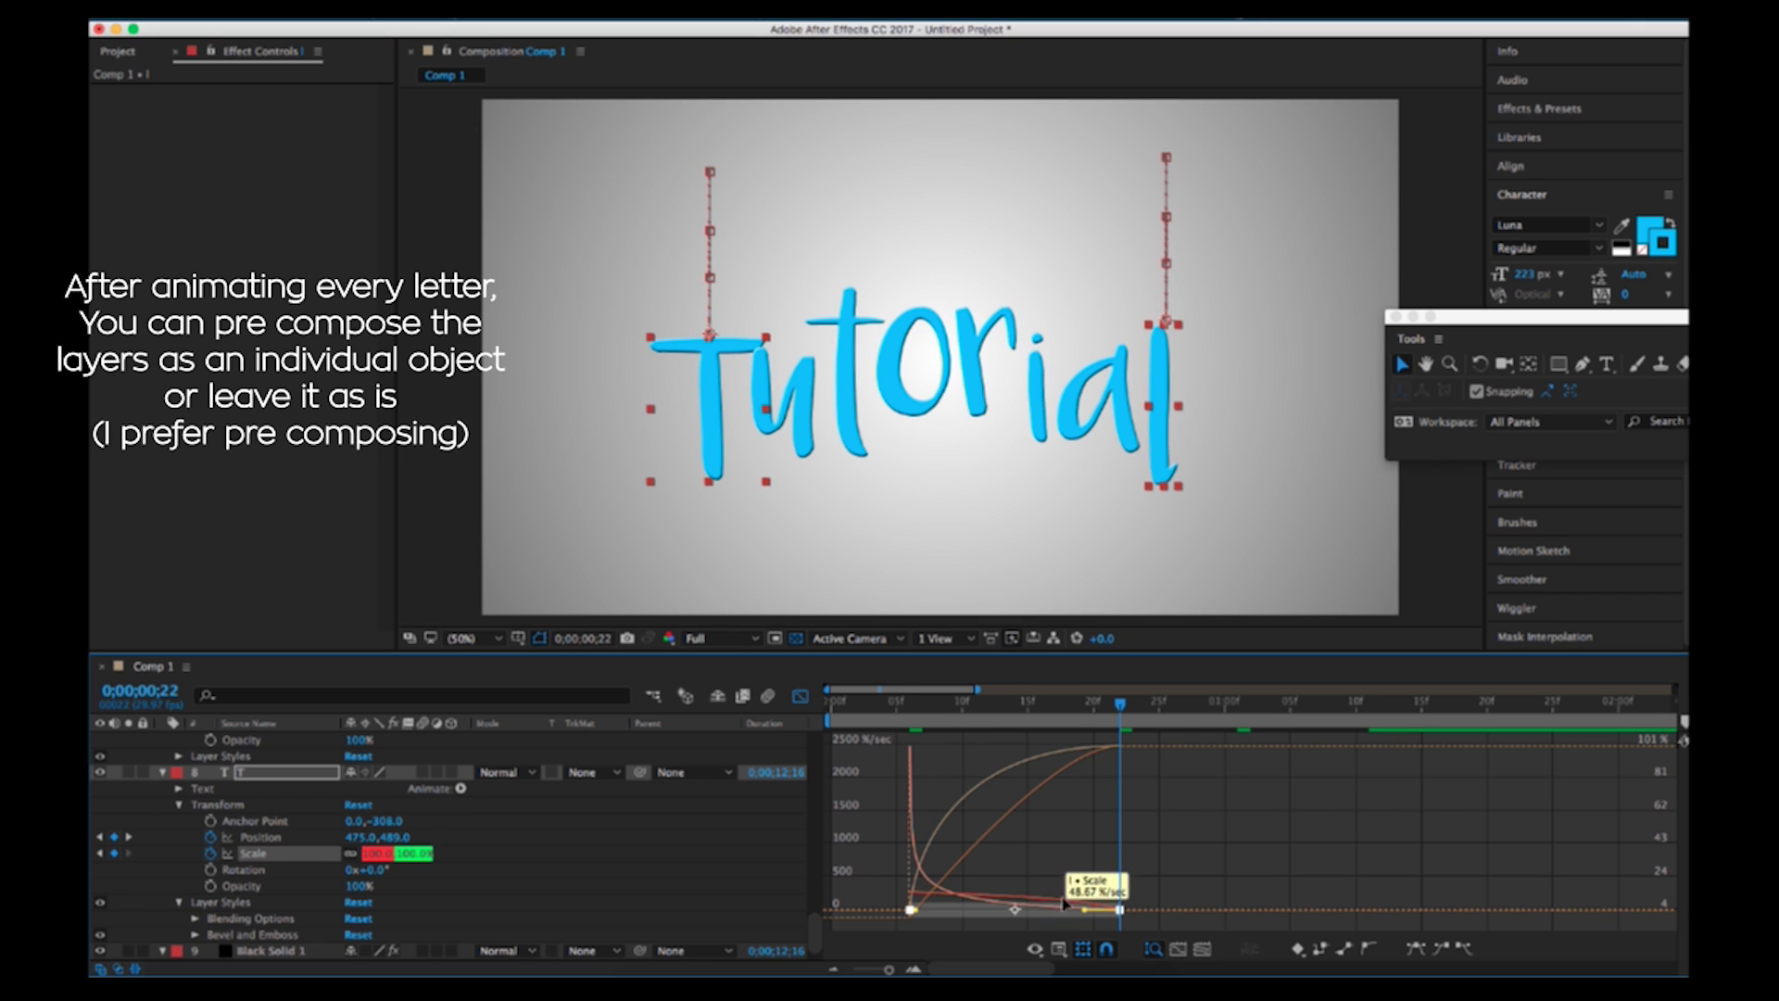
left_click_drag(1070, 913, 1015, 911)
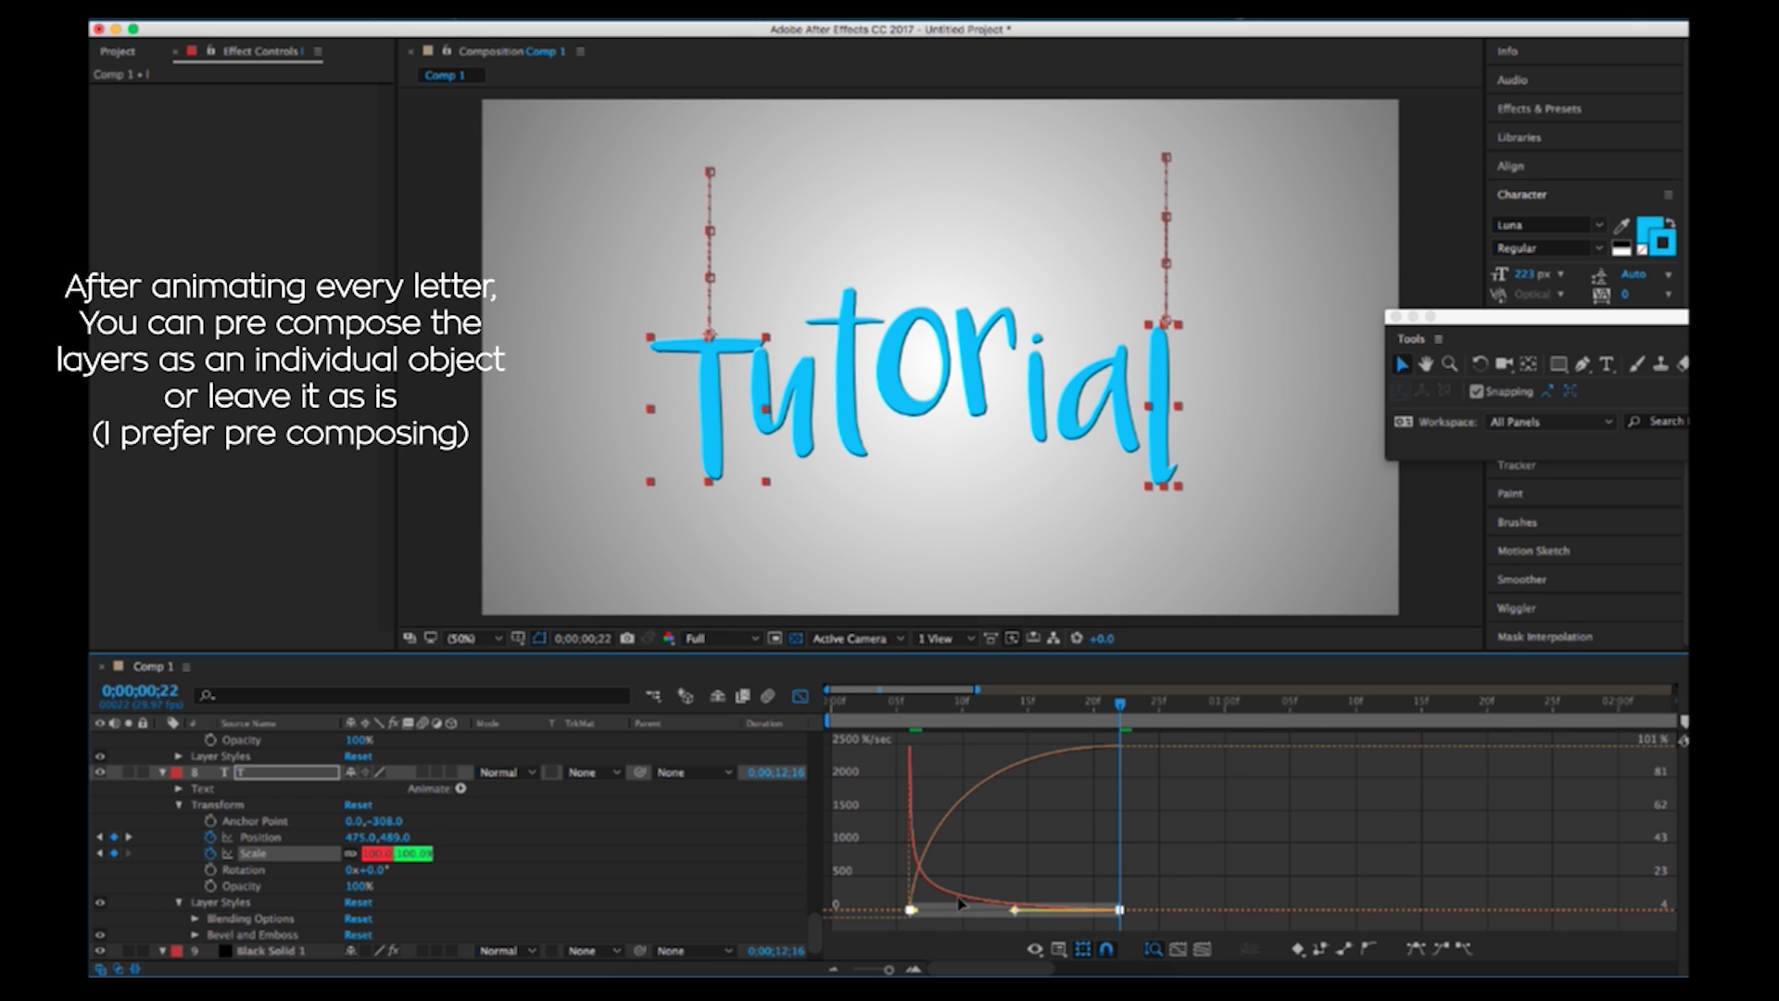
left_click(801, 697)
Preview the complete word animation from 0;00;00;00
left_click_drag(845, 709, 786, 710)
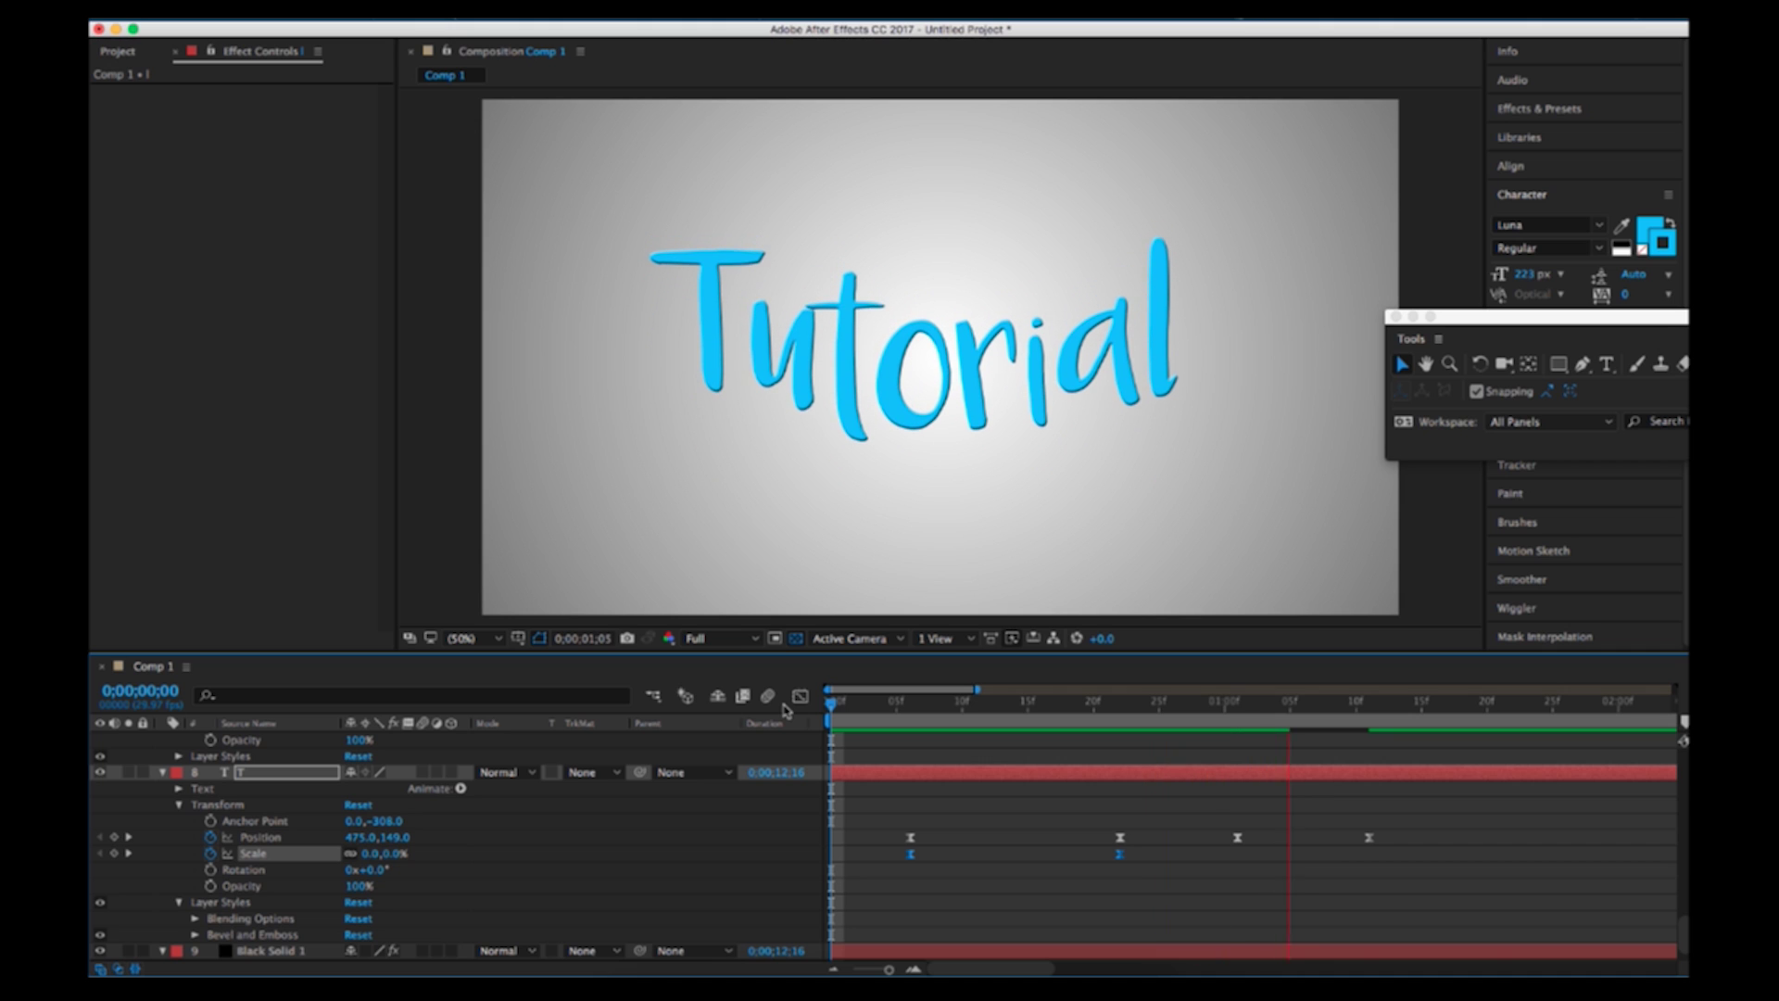
key("space")
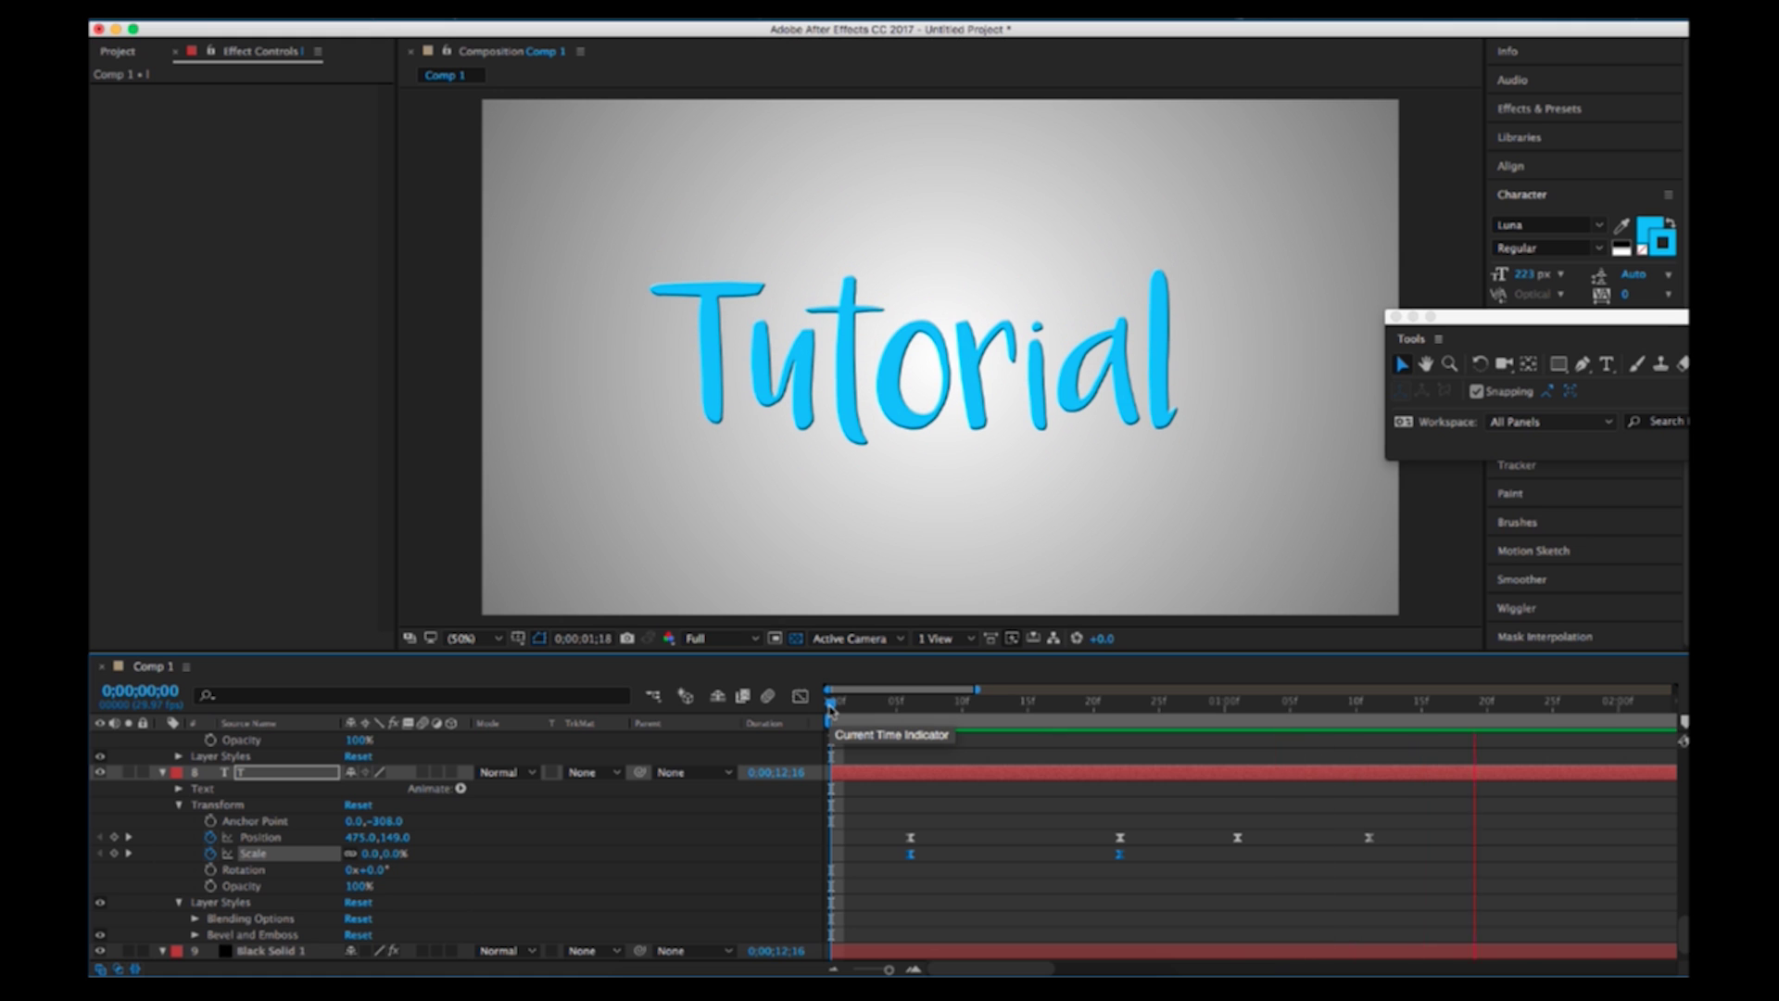
key("space")
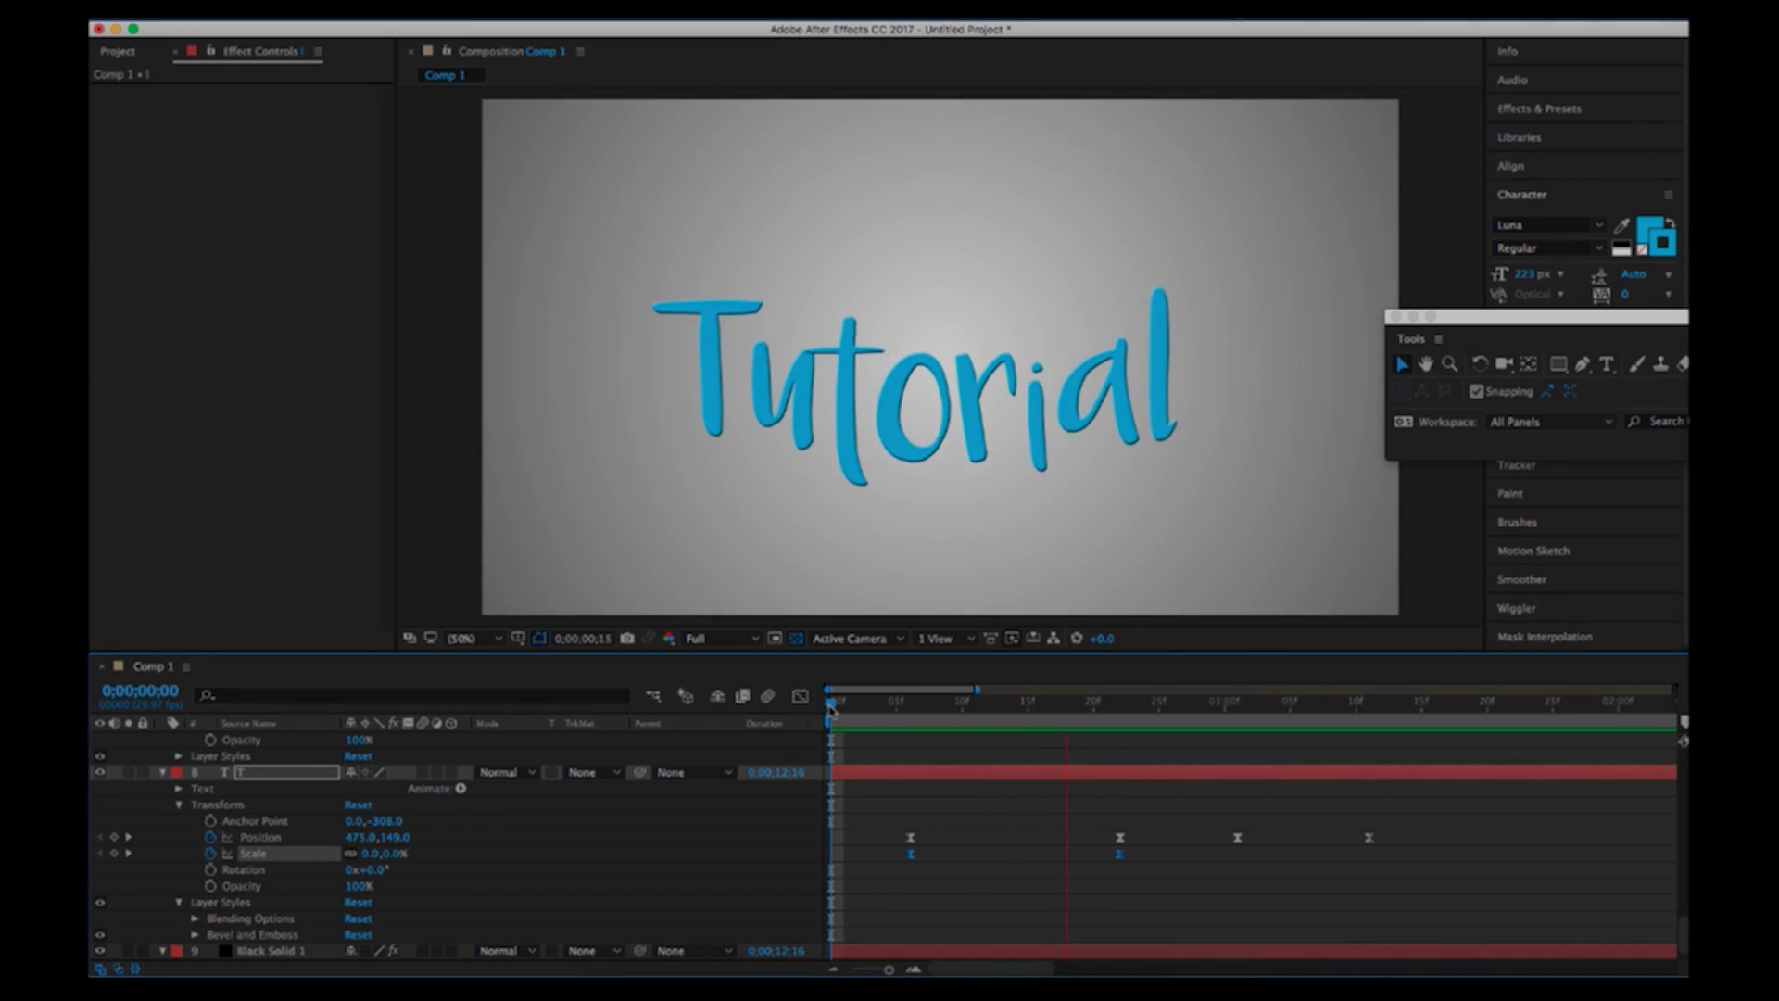